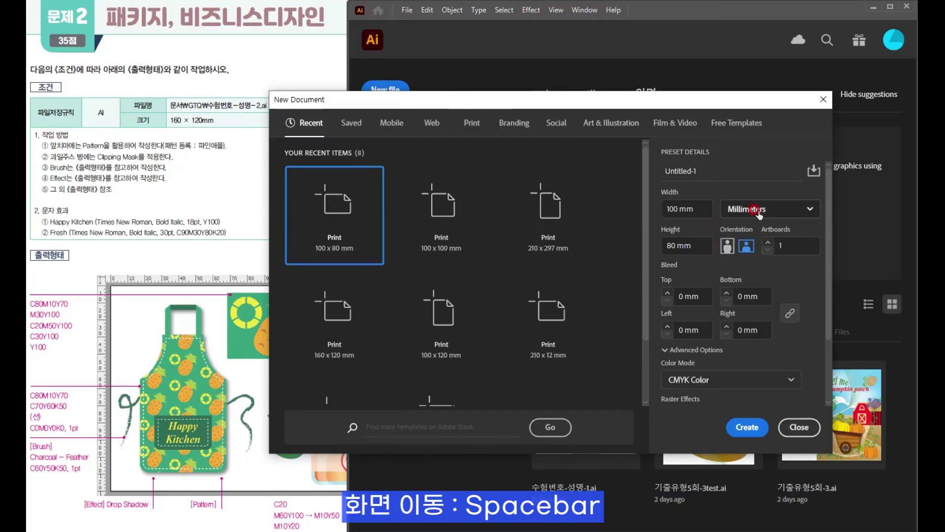
- Create a new 160 × 120 mm document in CMYK Color mode
left_click_drag(695, 206, 637, 204)
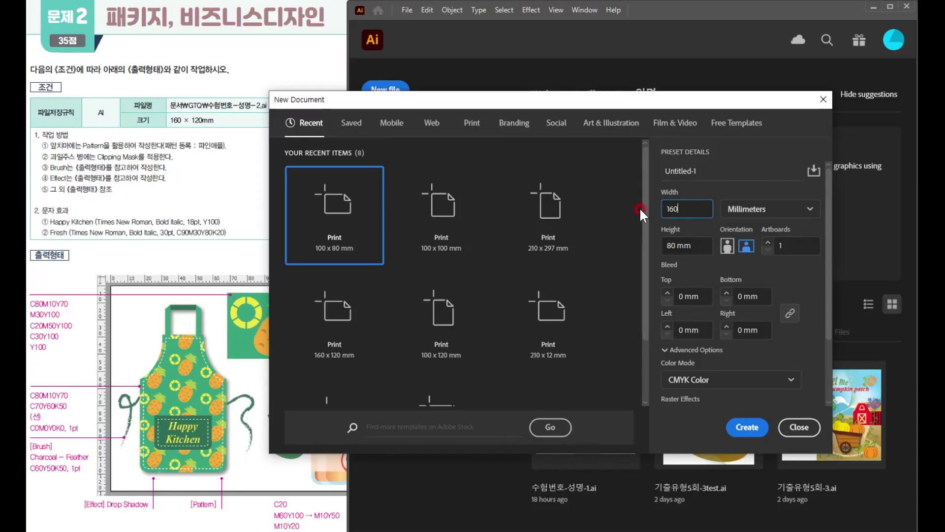
left_click(700, 244)
type("120")
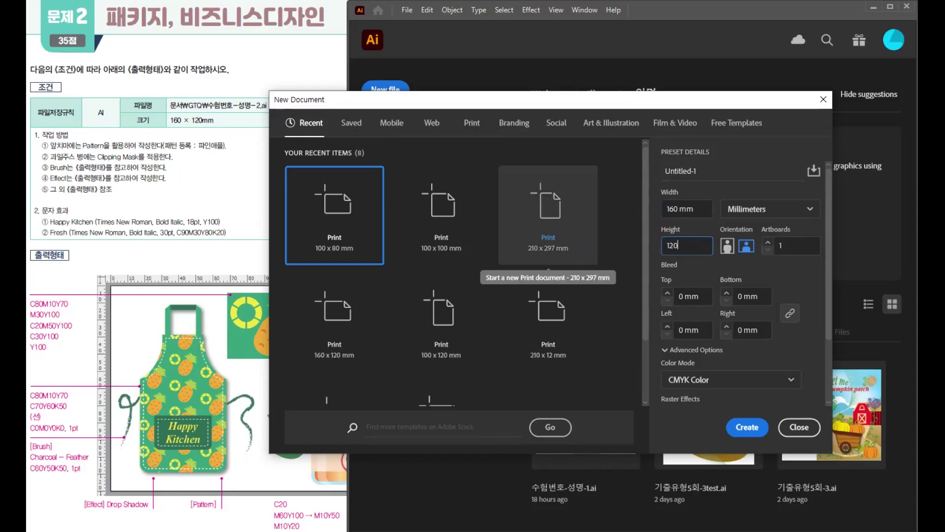
scroll(685, 315, "down", 3)
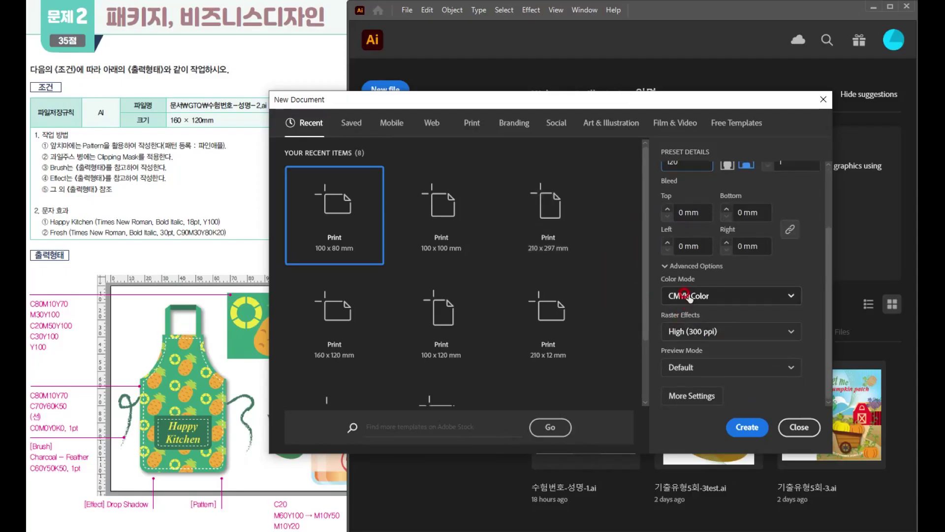
left_click(736, 429)
left_click(312, 169)
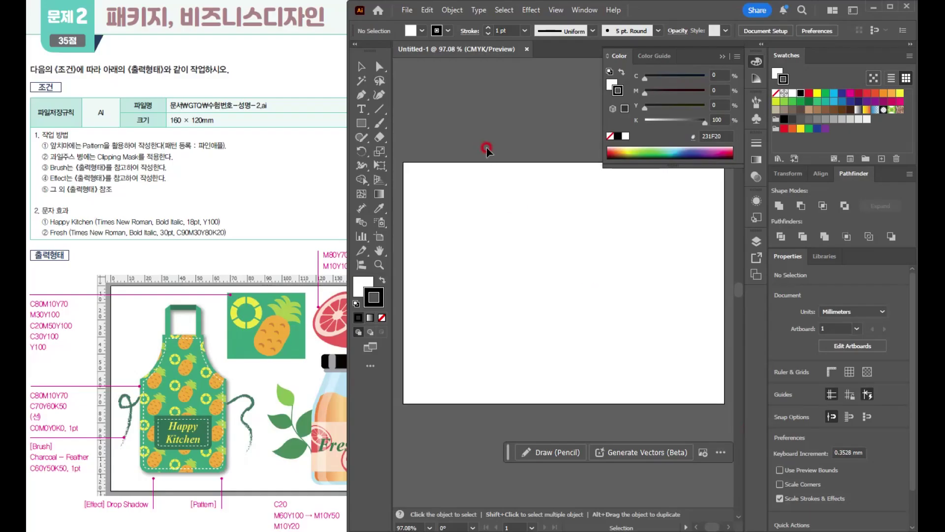
- Show the document rulers and choose the Advanced toolbar
left_click(722, 56)
key("ctrl+r")
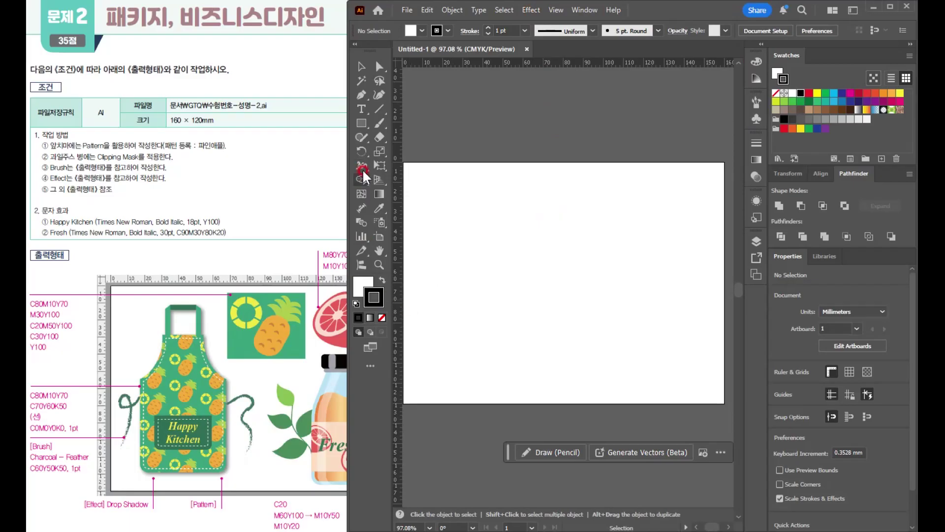
left_click(588, 13)
left_click(642, 76)
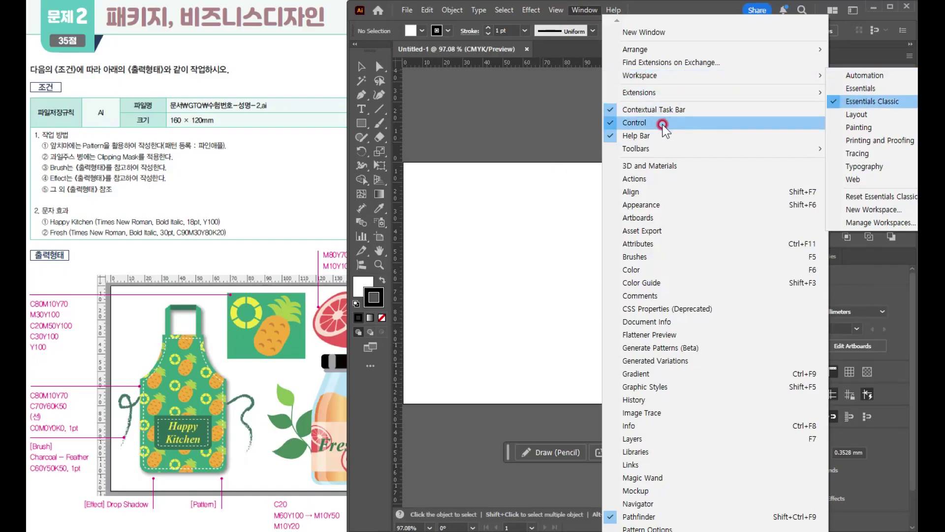
mouse_move(632, 150)
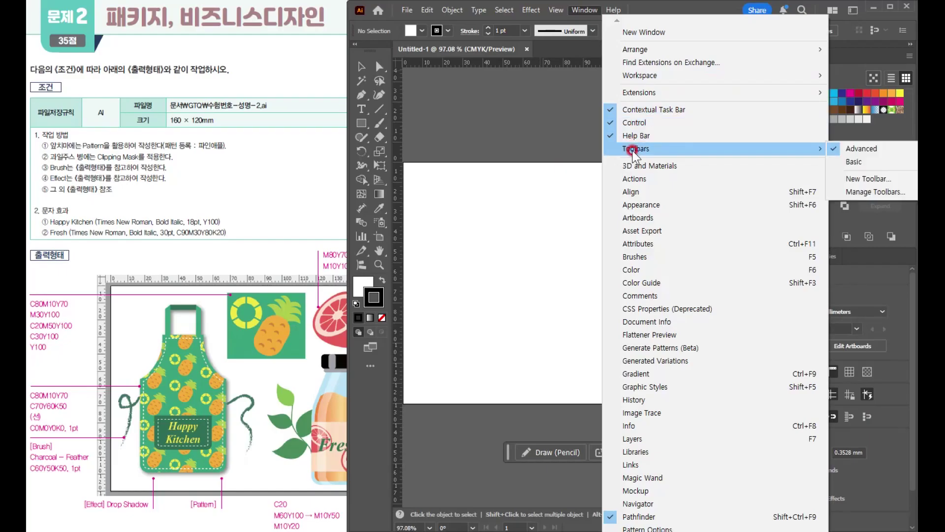
left_click(844, 147)
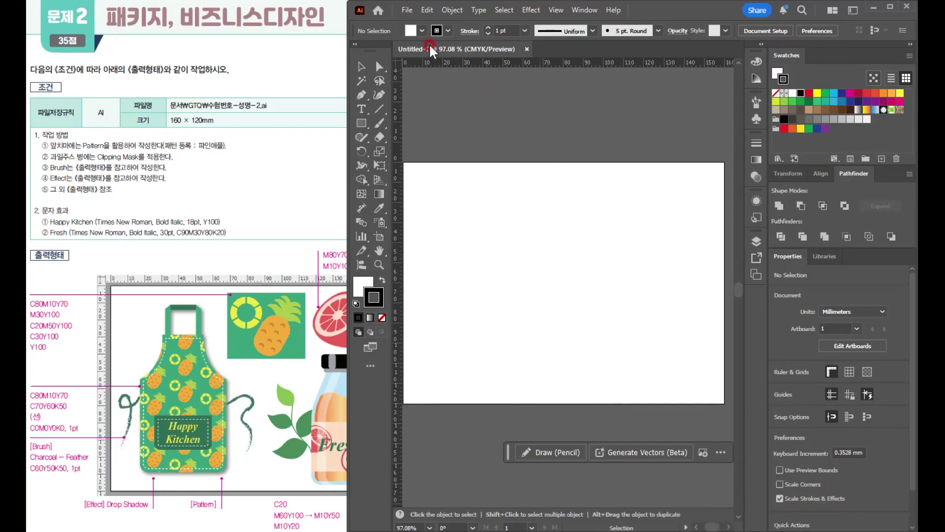
- Save the document in the GTQ folder as 수험번호-성명-2 in Adobe Illustrator format
left_click(412, 15)
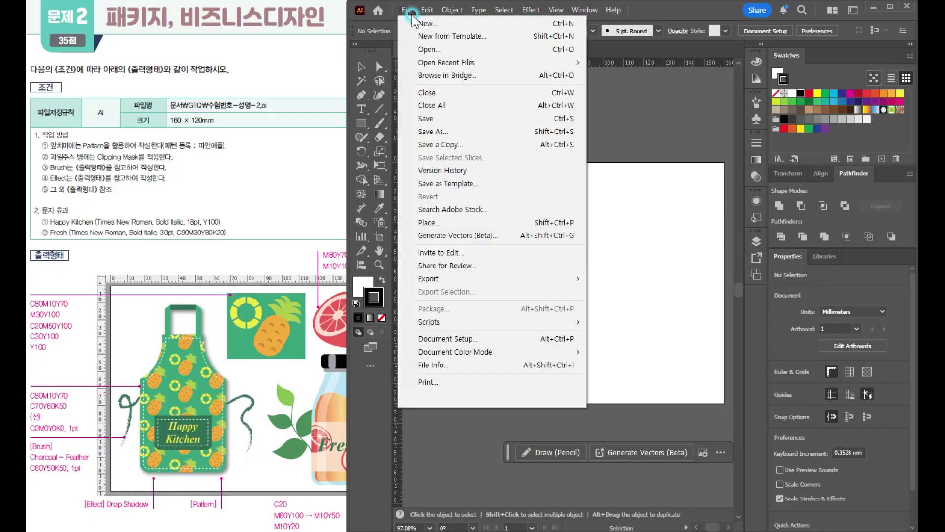
left_click(451, 131)
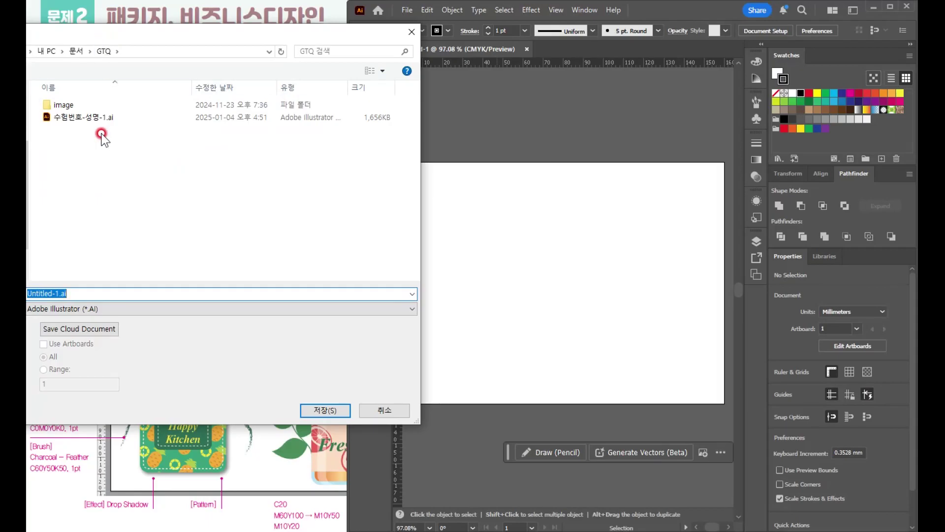
left_click(98, 118)
double_click(88, 294)
left_click_drag(76, 293, 123, 292)
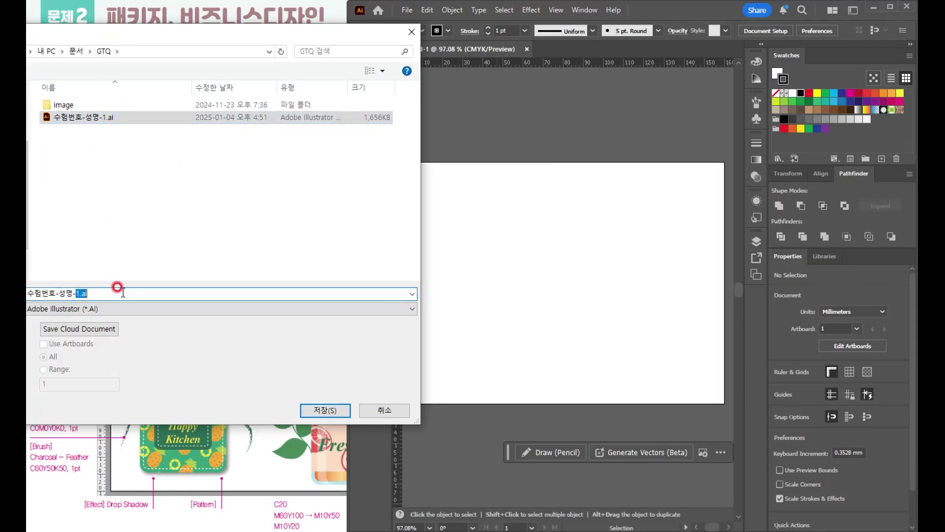
type("2")
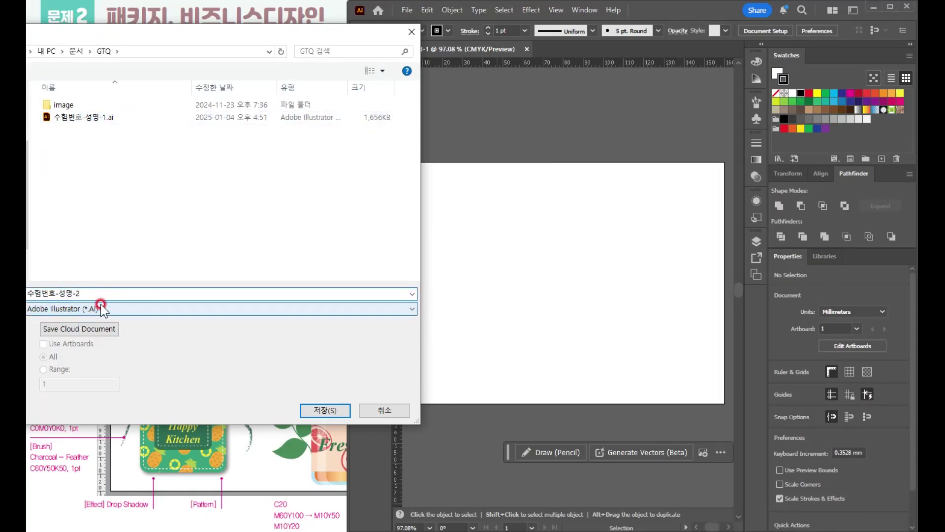
left_click(341, 412)
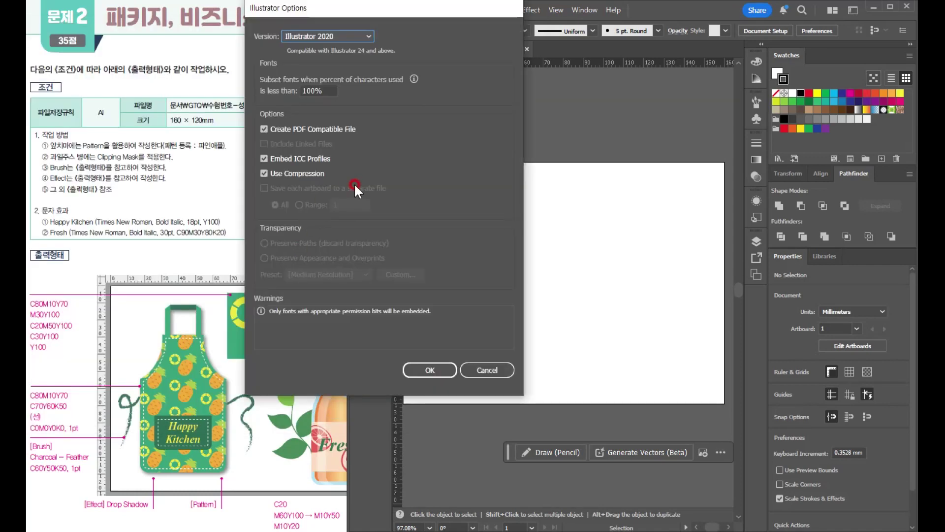
- Set the saved file's version to Illustrator CC (Legacy) and complete the save
left_click(312, 40)
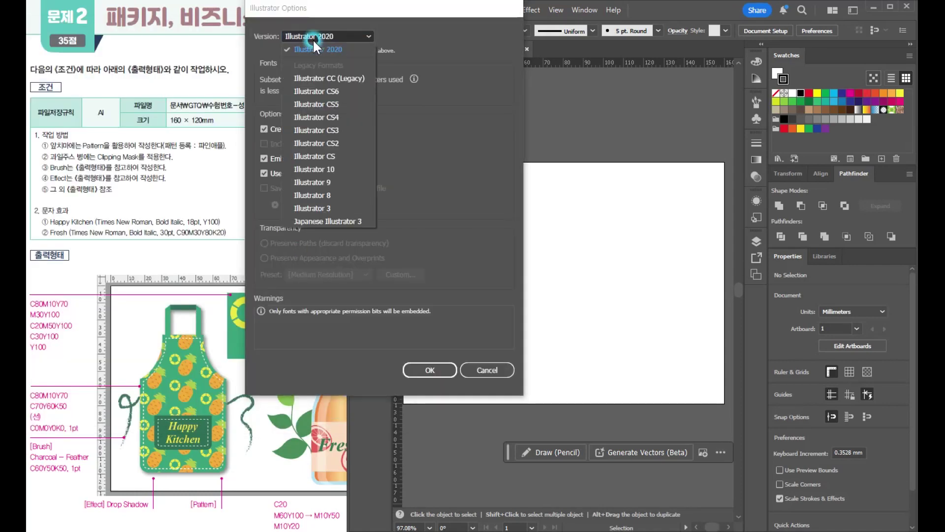
left_click(322, 78)
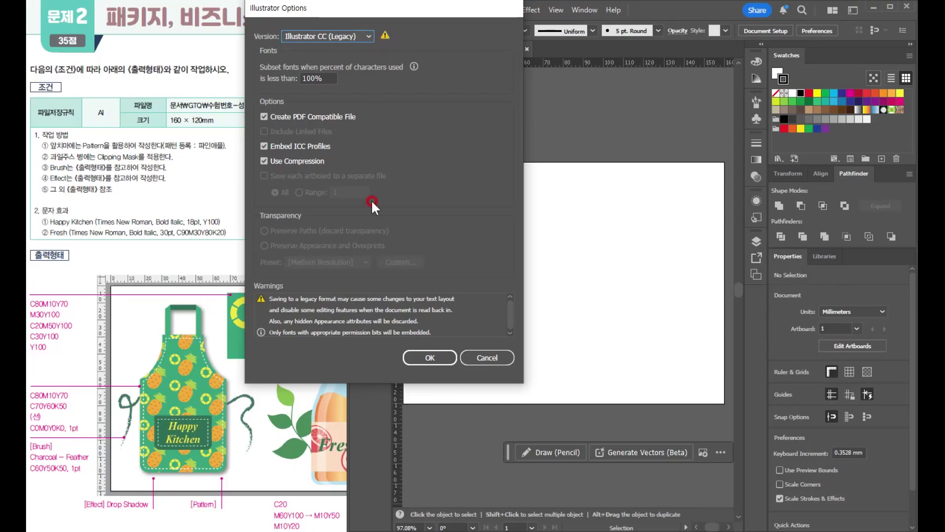
left_click(427, 358)
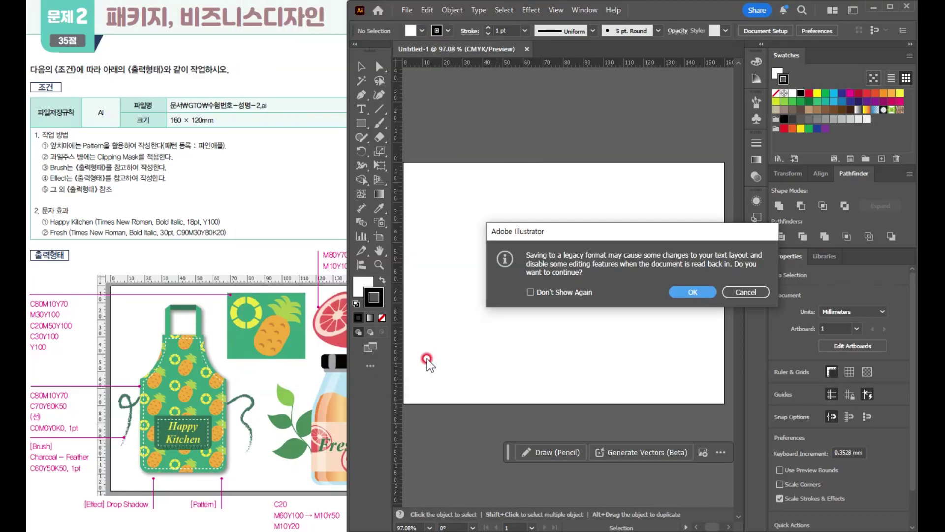
left_click(703, 302)
- Examine the pineapple pattern, apron, grapefruit and bottle in the reference output layout
left_click(281, 369)
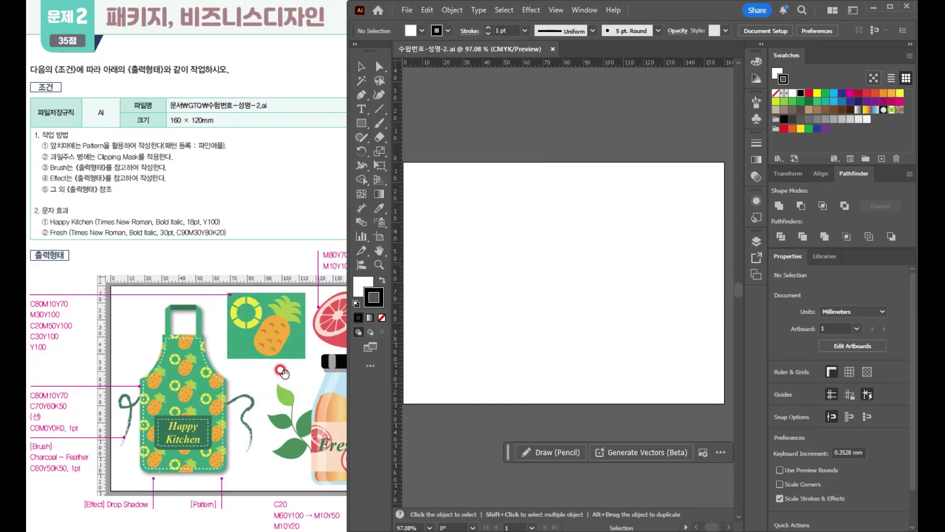
left_click(234, 306)
left_click(245, 299)
left_click(189, 381)
left_click(266, 343)
left_click(299, 311)
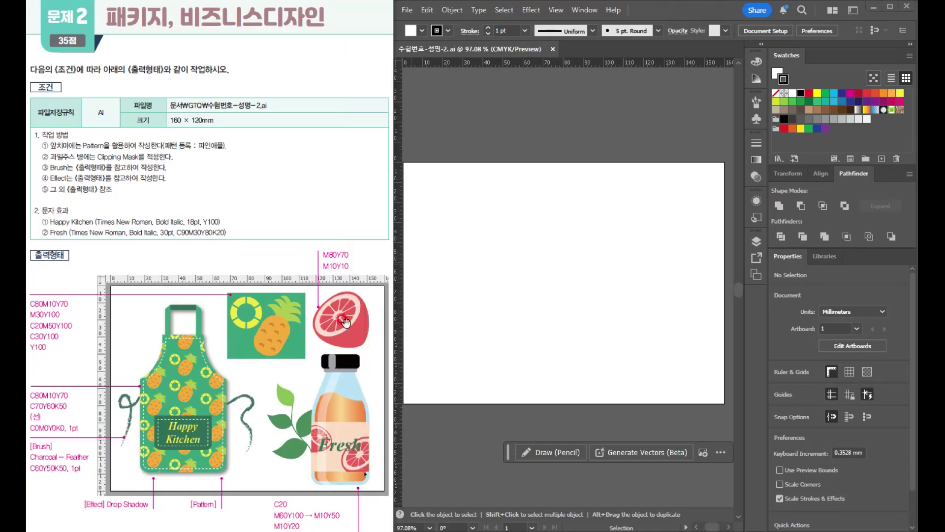
left_click(350, 407)
left_click(245, 315)
- Place vertical guides at about 68 mm and 115 mm and a horizontal guide at about 44 mm, marking out the pattern area
left_click(433, 190)
left_click_drag(401, 194, 539, 256)
left_click(394, 210)
left_click_drag(398, 211, 635, 265)
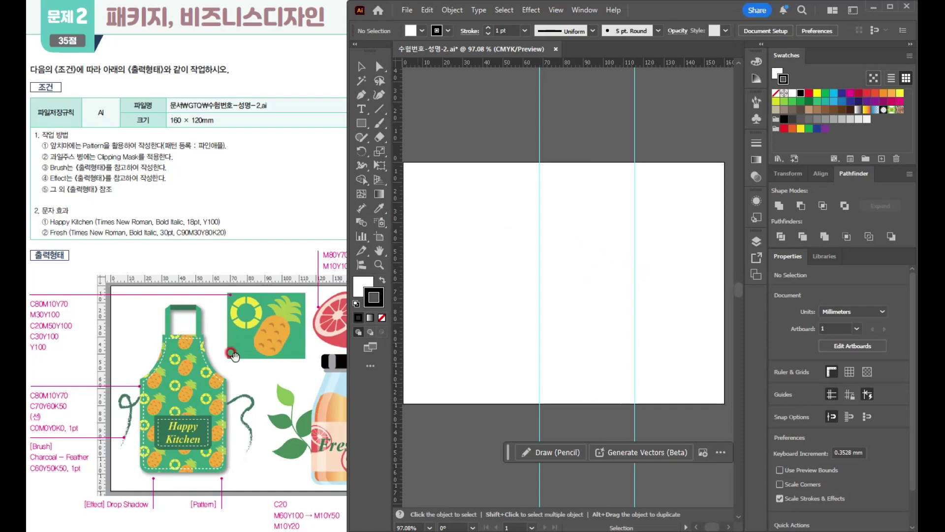
left_click(181, 362)
left_click_drag(449, 245, 443, 249)
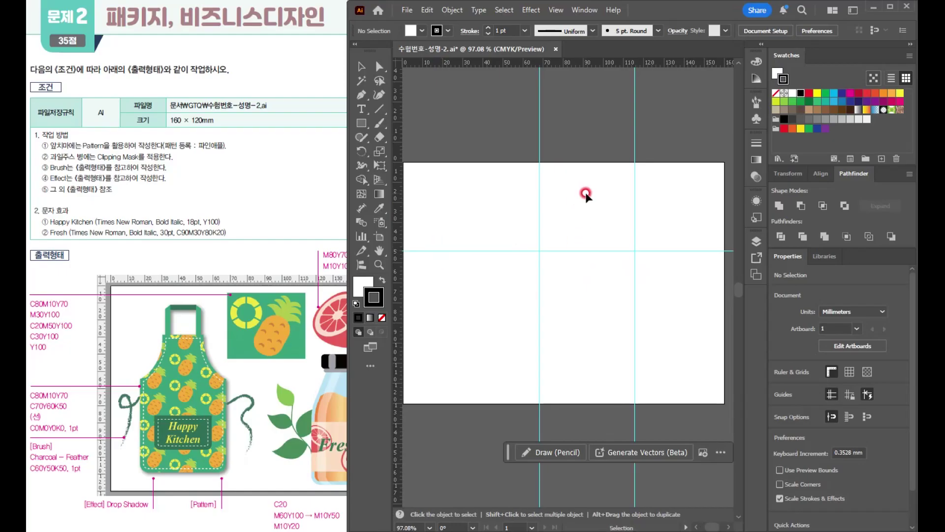
- Draw a rectangle about 17.7 × 25.7 mm between the guides and round its corners fully for the pineapple body
scroll(589, 190, "up", 2)
left_click_drag(590, 204, 546, 234)
scroll(560, 226, "up", 1)
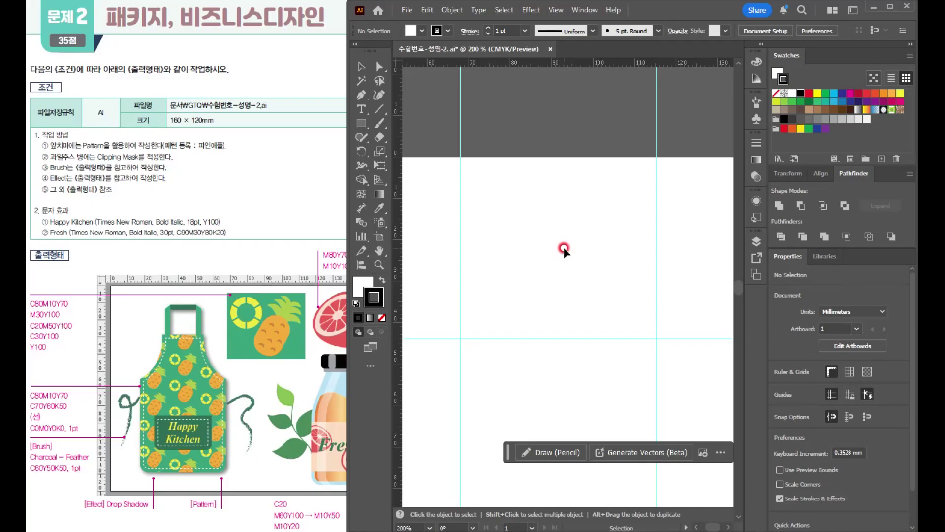
left_click(362, 124)
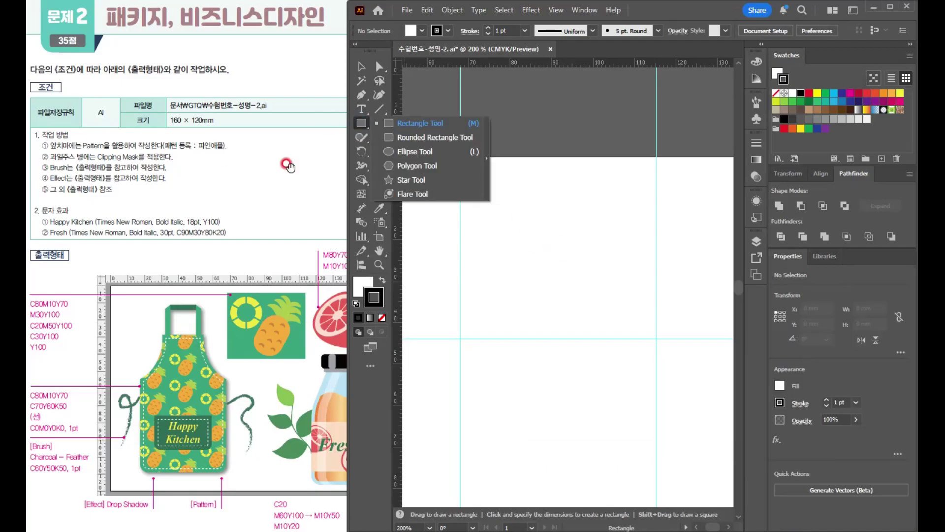
left_click(433, 129)
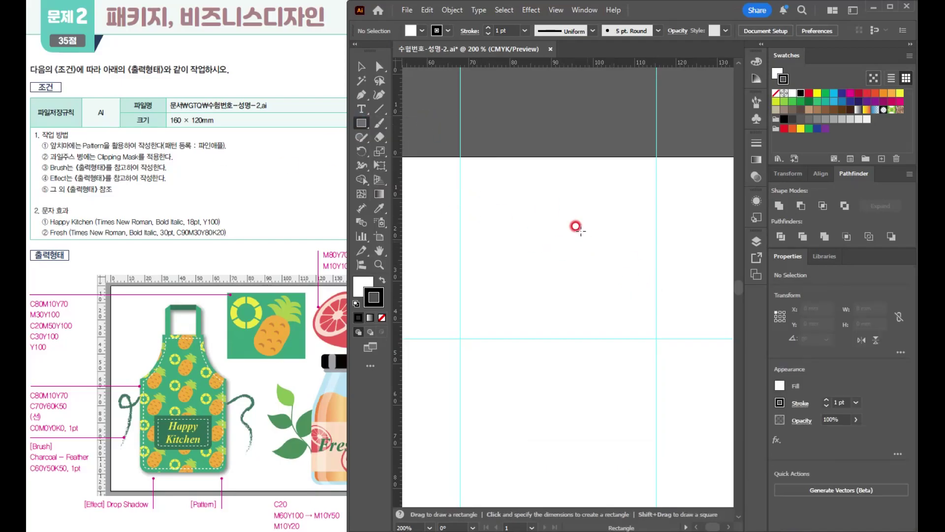
left_click_drag(565, 211, 638, 317)
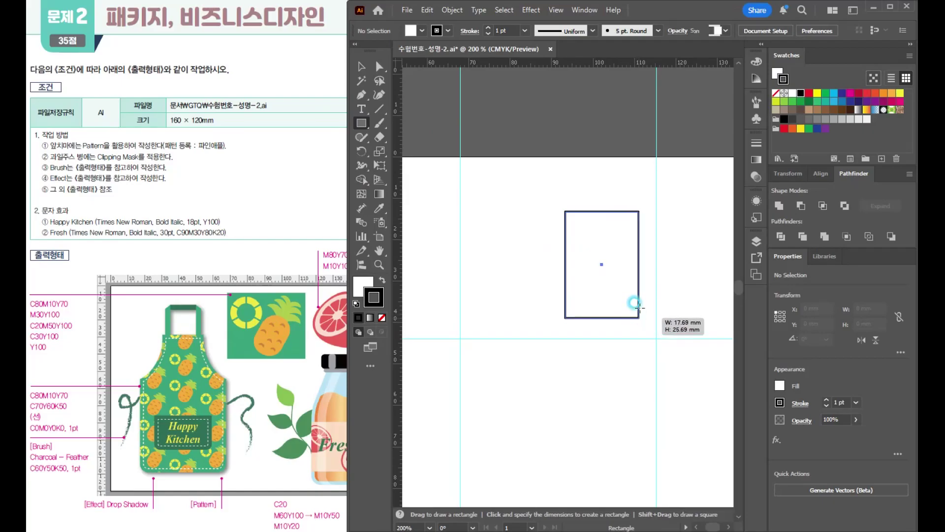
left_click_drag(619, 220, 584, 231)
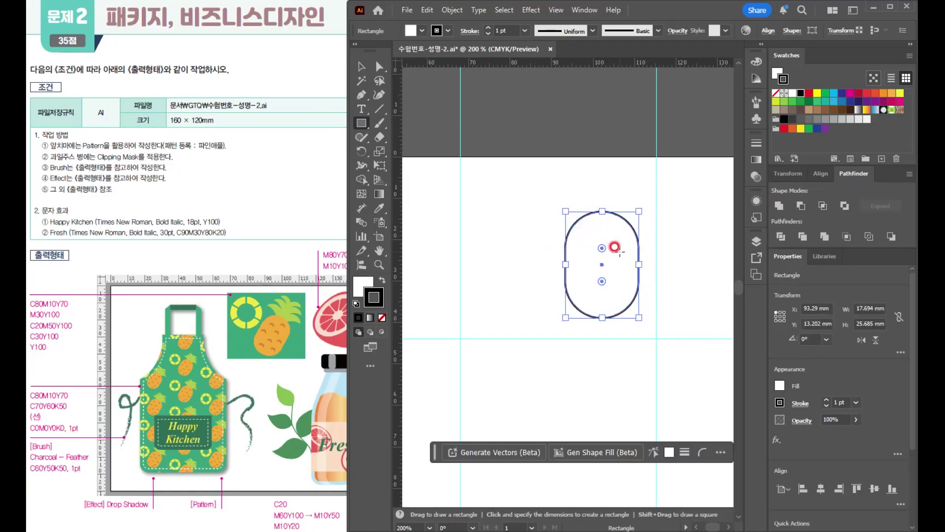
- Fill the rounded pineapple body with M30 Y100
left_click(757, 63)
left_click(717, 77)
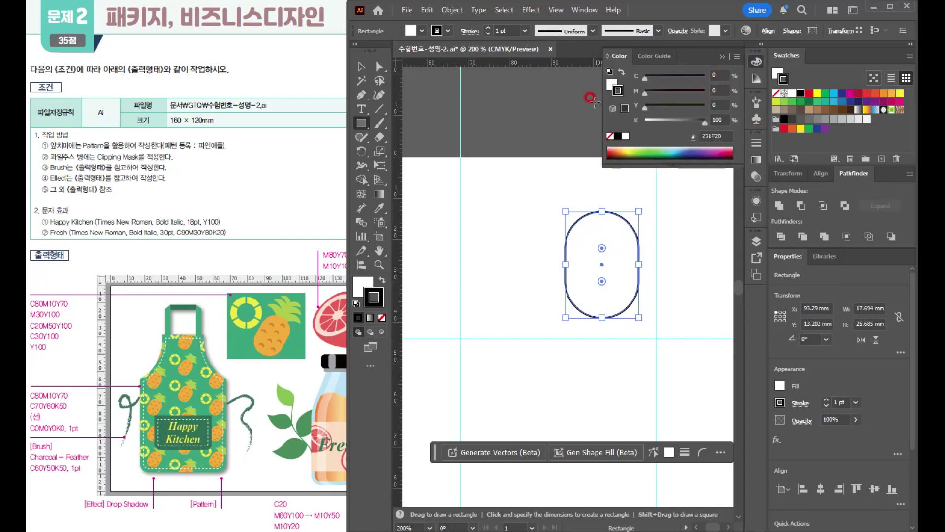
left_click(612, 84)
left_click(719, 90)
type("30")
key("Tab")
type("100")
key("Tab")
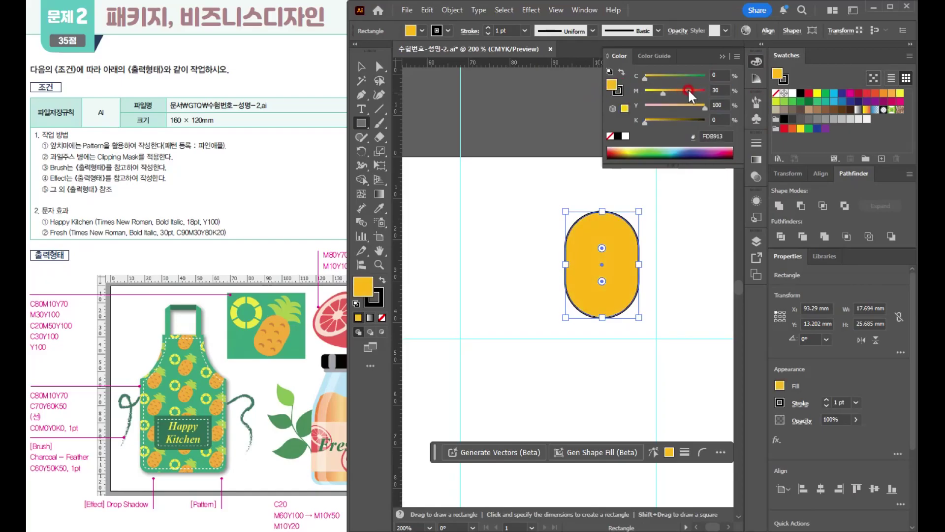
- Remove the pineapple body's stroke and deselect it
left_click(374, 297)
left_click(381, 318)
left_click(363, 284)
left_click(361, 66)
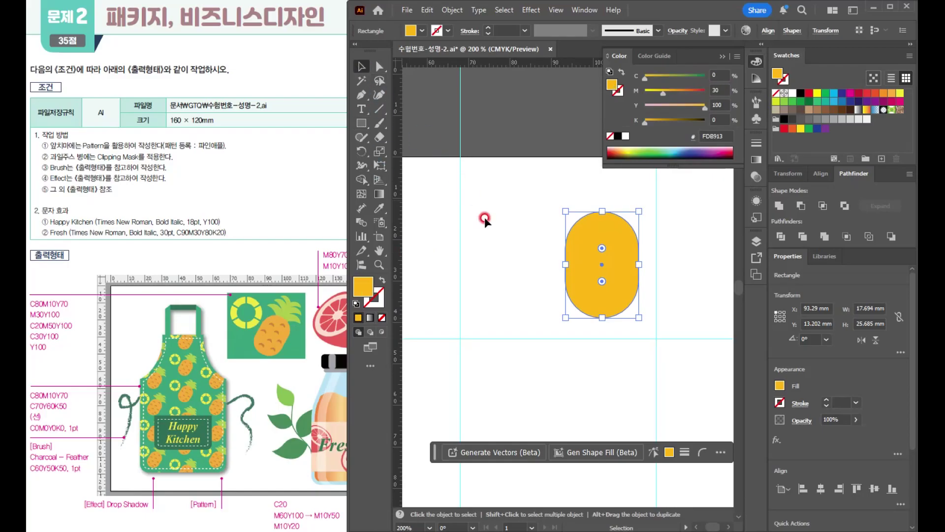
left_click(514, 242)
left_click(262, 335)
left_click(525, 252)
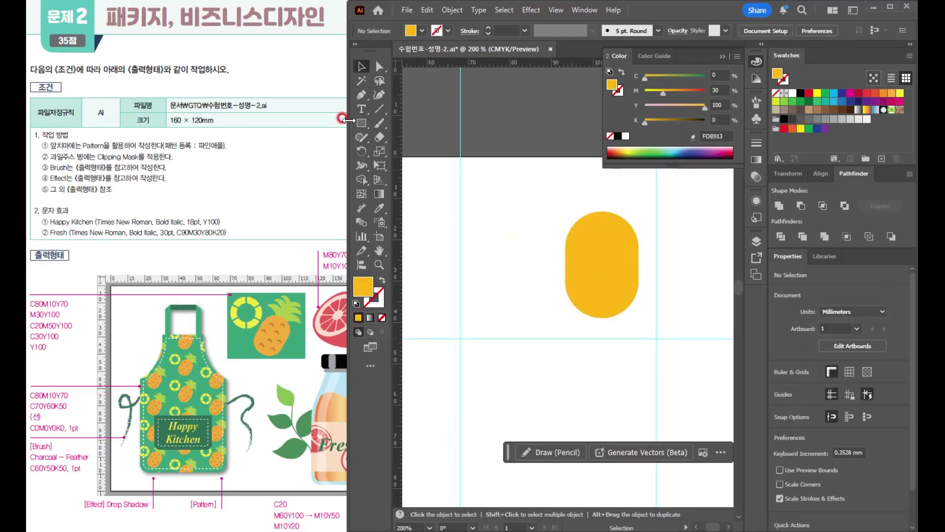
- Draw a circle about 14 mm wide beside the pineapple body and add an overlapping copy slightly lower, widened to about 17.6 mm
left_click(362, 123)
left_click(403, 152)
left_click_drag(491, 223, 541, 281)
scroll(525, 257, "up", 2)
left_click(363, 66)
left_click(362, 66)
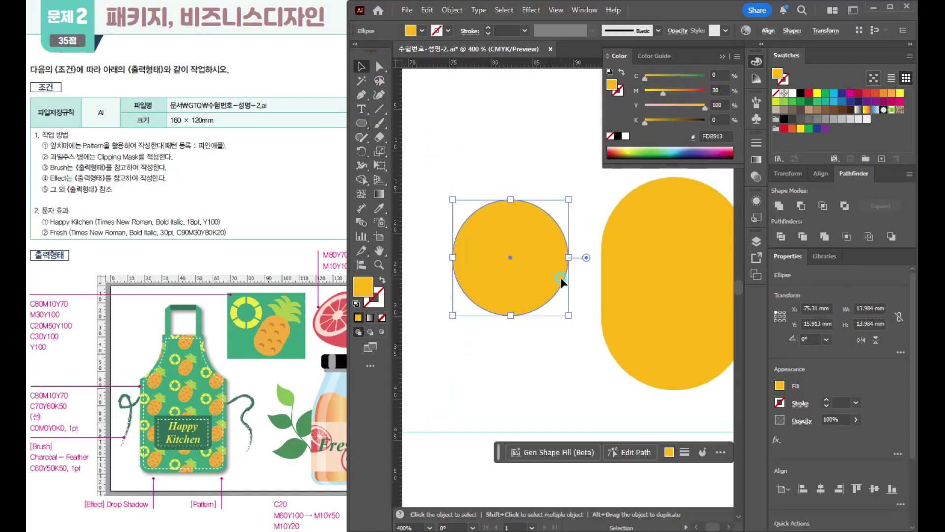
left_click_drag(548, 233, 585, 285)
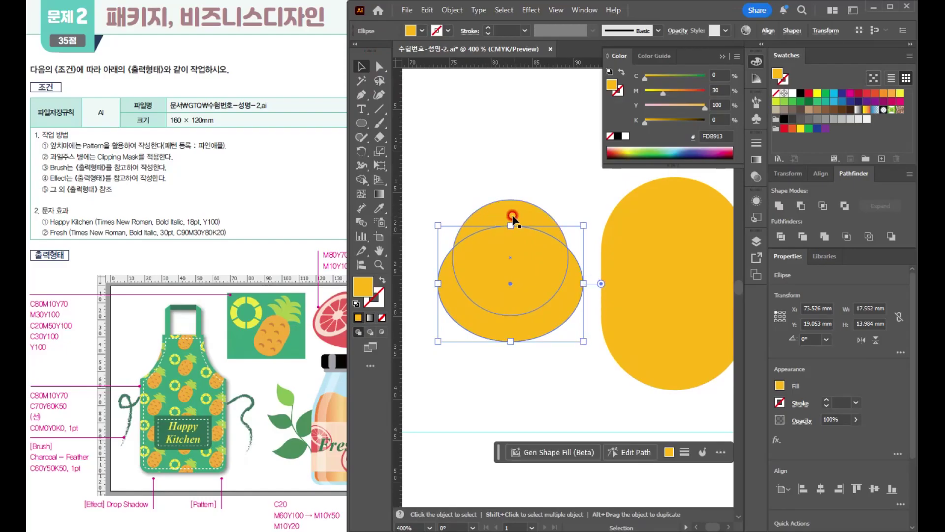
- Cut the lower ellipse out of the circle with Minus Front, leaving a crescent
left_click_drag(494, 178, 507, 247)
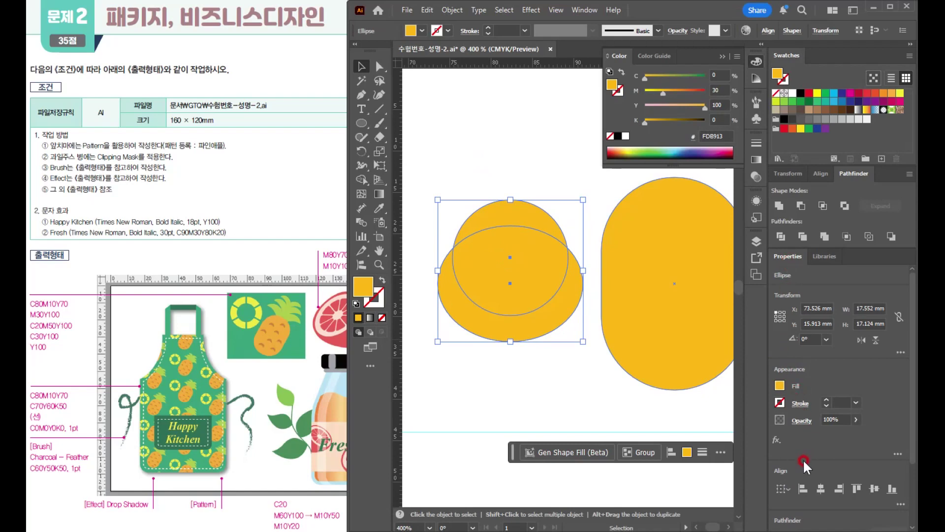
scroll(803, 389, "down", 3)
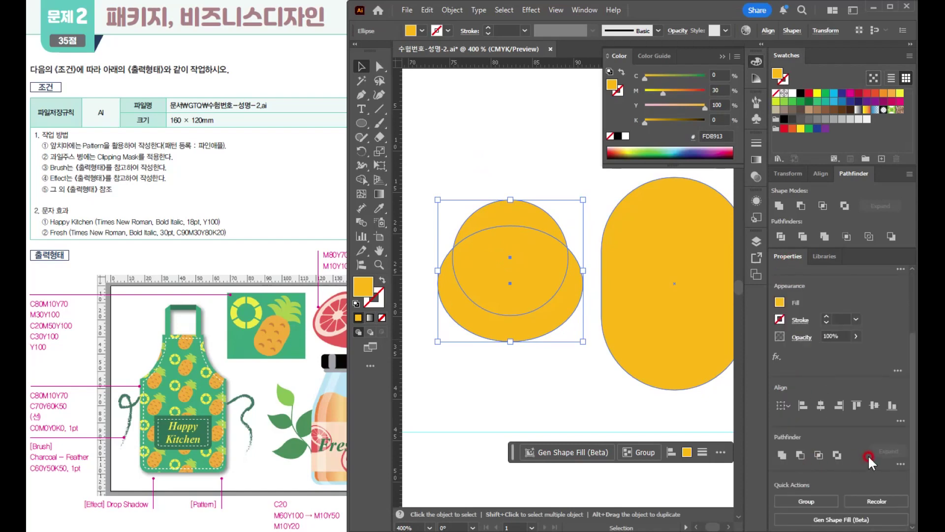
left_click(900, 463)
left_click(802, 454)
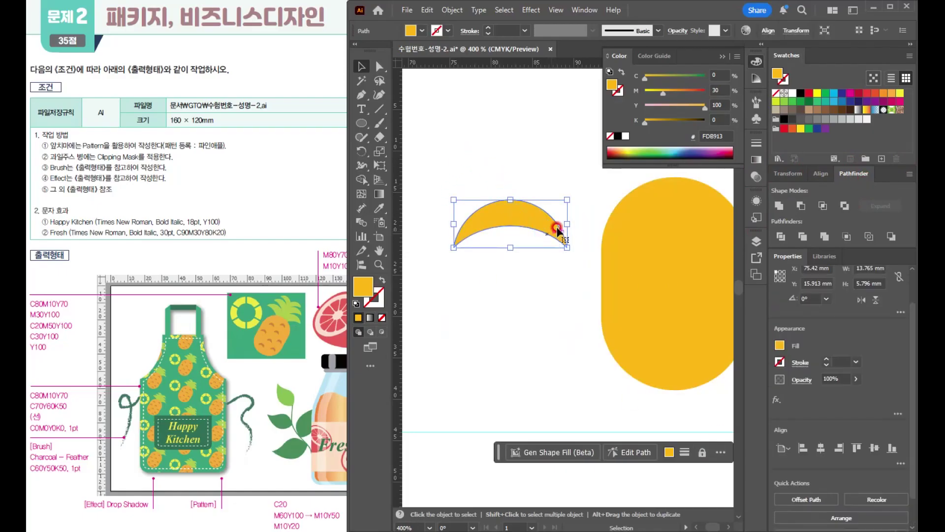
- Fill the crescent with C20 M50 Y100 and scale it down to about 5.7 mm wide
type("20")
key("Tab")
type("50")
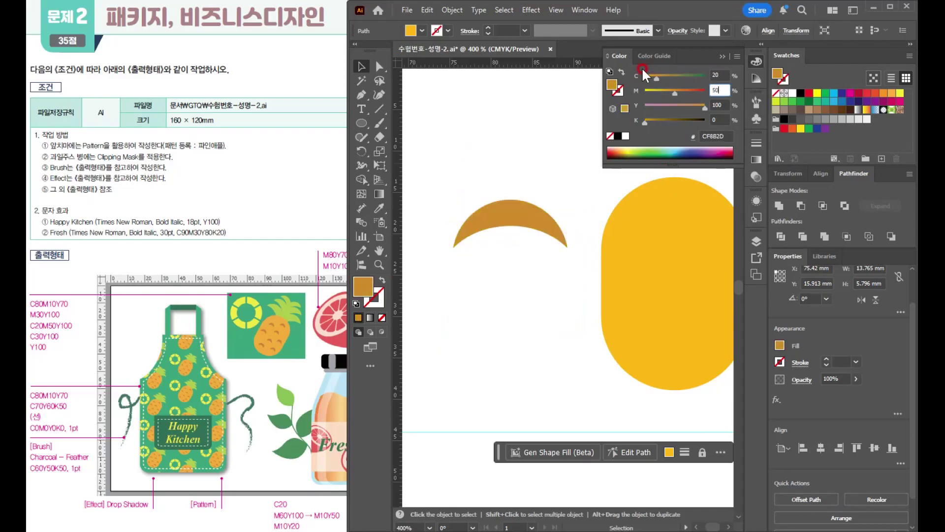
key("Return")
left_click_drag(568, 249, 501, 220)
left_click_drag(571, 314, 521, 322)
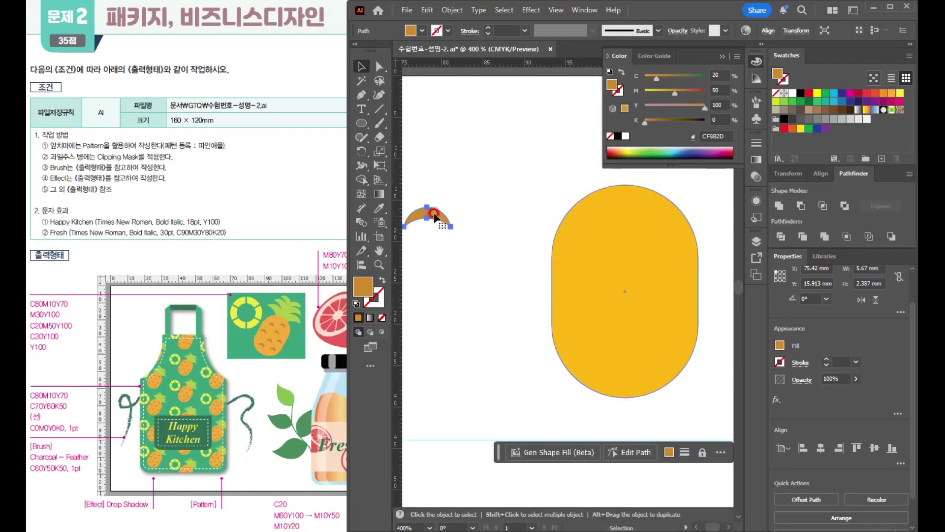
- Shrink the crescent to about 4.2 mm wide and scatter copies of it across the pineapple body, making eight marks
left_click_drag(433, 212, 504, 228)
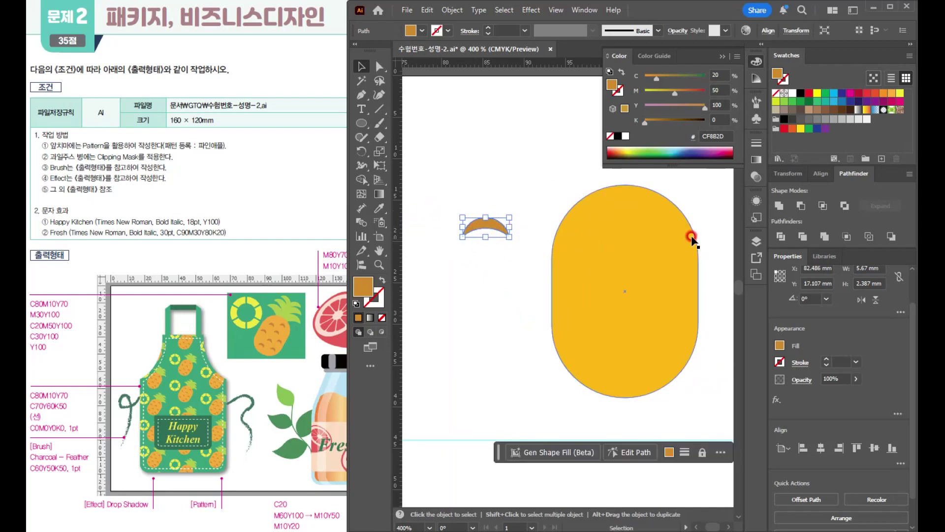
left_click_drag(501, 227, 590, 235)
left_click_drag(596, 235, 627, 318)
left_click_drag(633, 317, 589, 352)
left_click(527, 265)
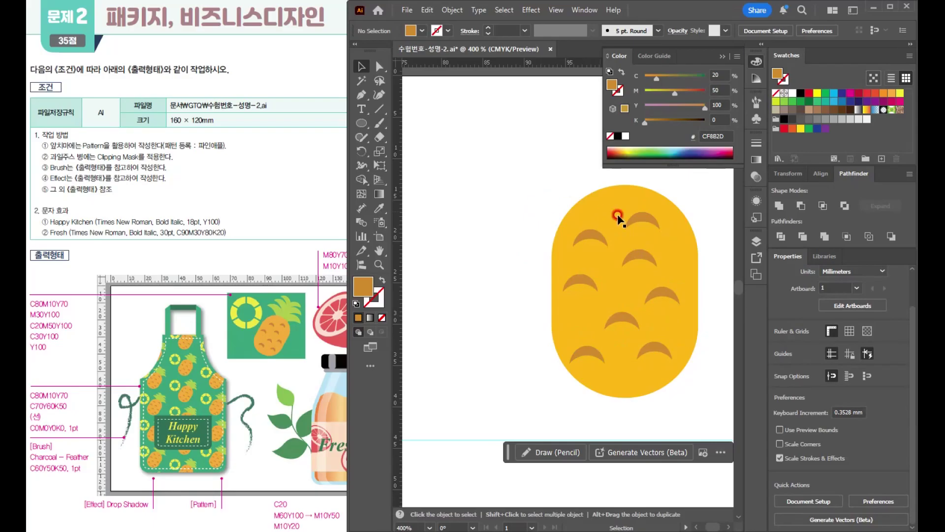
- Place a copy of one crescent beside the pineapple and group the body with its eight crescent marks
left_click_drag(651, 217, 470, 294)
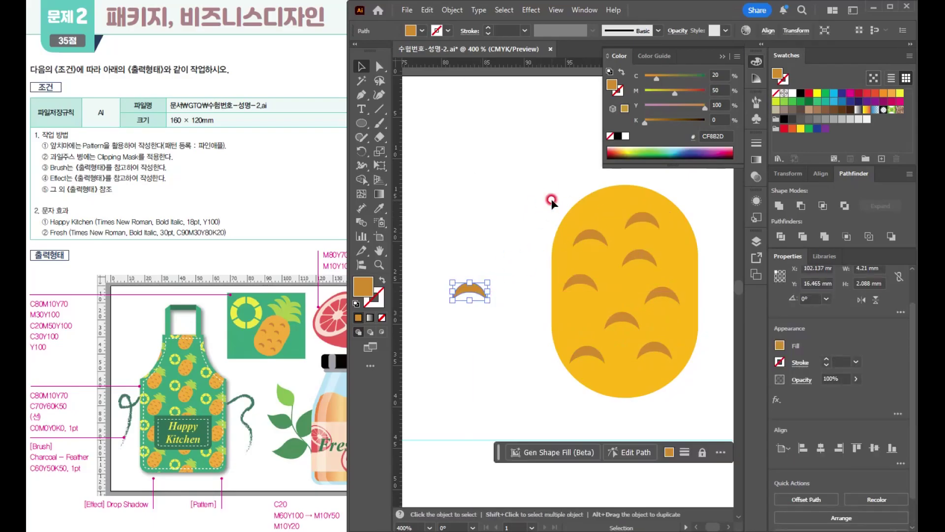
left_click(550, 200)
left_click(687, 362)
key("a")
key("v")
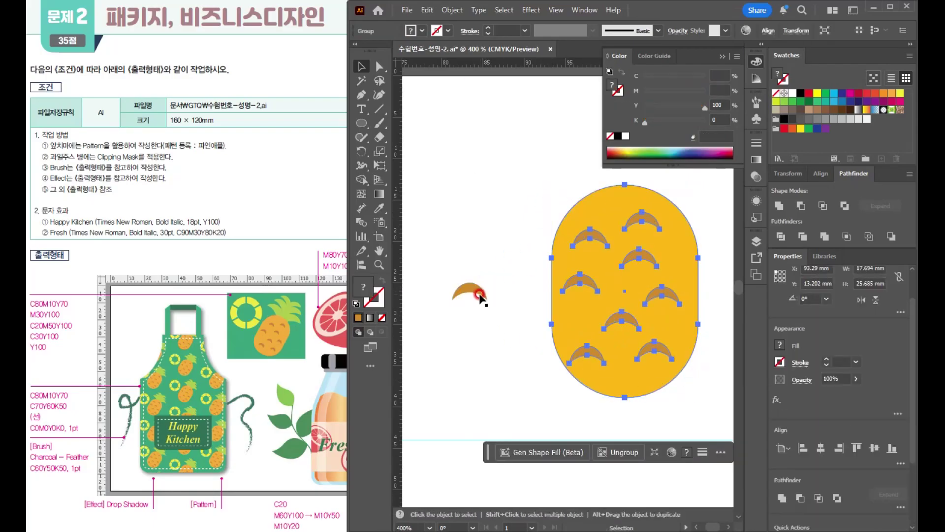
- Enlarge the loose crescent and rotate it clockwise into a leaf measuring about 12.9 by 10.9 mm
left_click(480, 294)
left_click_drag(488, 300, 573, 335)
left_click_drag(528, 302, 485, 241)
left_click_drag(533, 209, 494, 258)
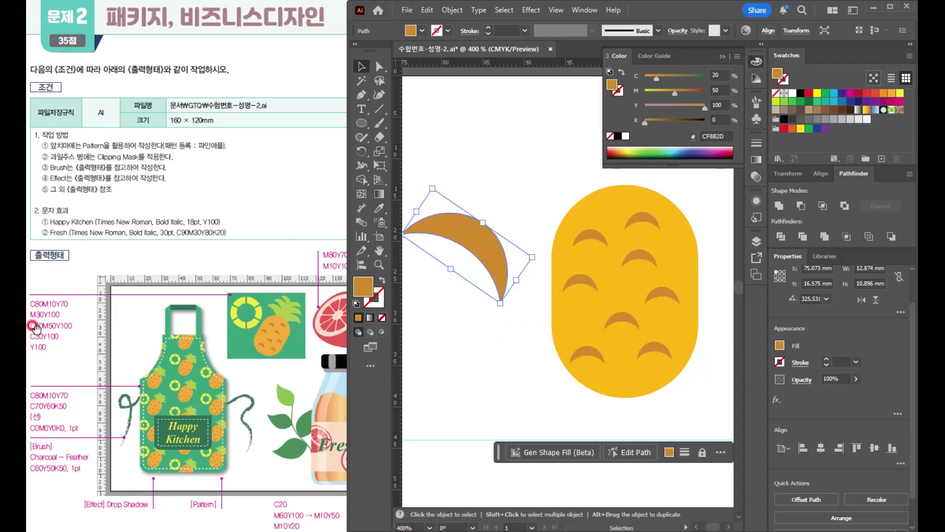
- Fill the crescent leaf with C30 M0 Y100 K0
left_click(719, 74)
type("30")
key("Tab")
key("Return")
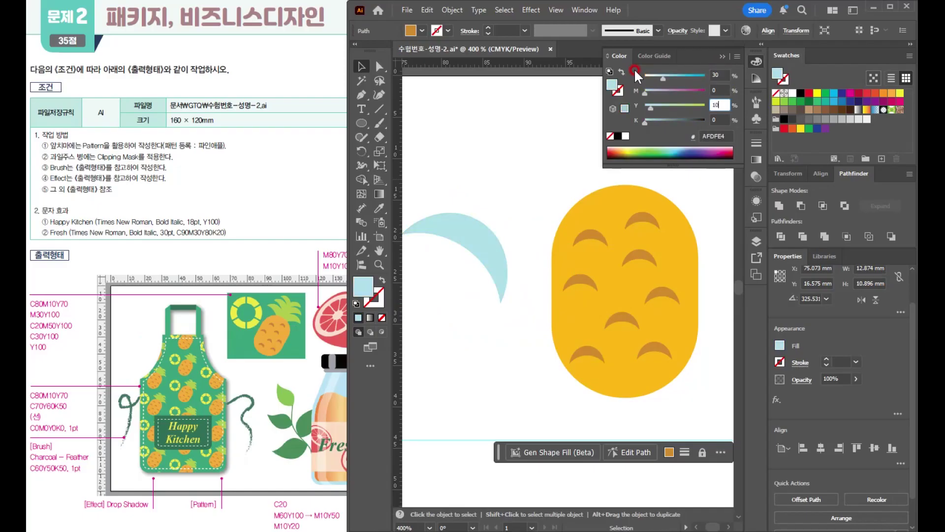
left_click(512, 224)
left_click(488, 261)
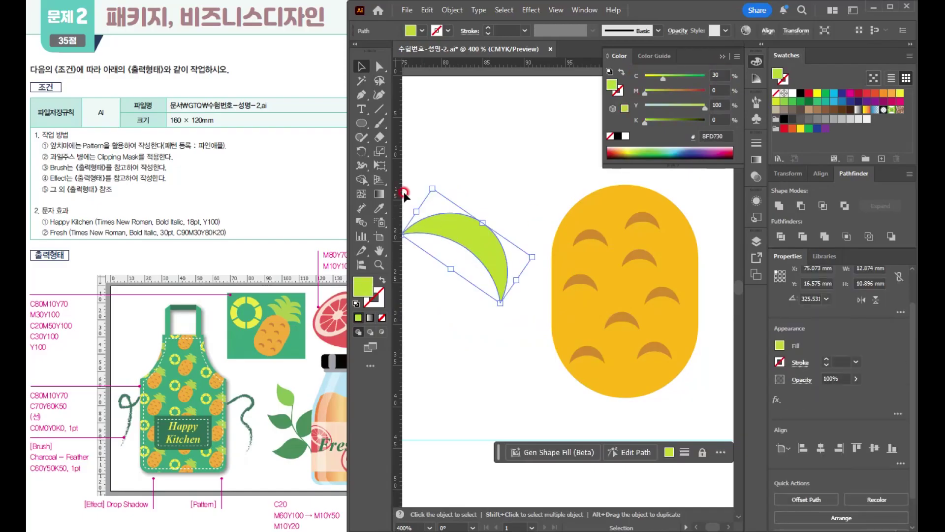
- Make a mirrored copy of the leaf with Reflect across a vertical axis beside its lower tip
left_click(360, 150)
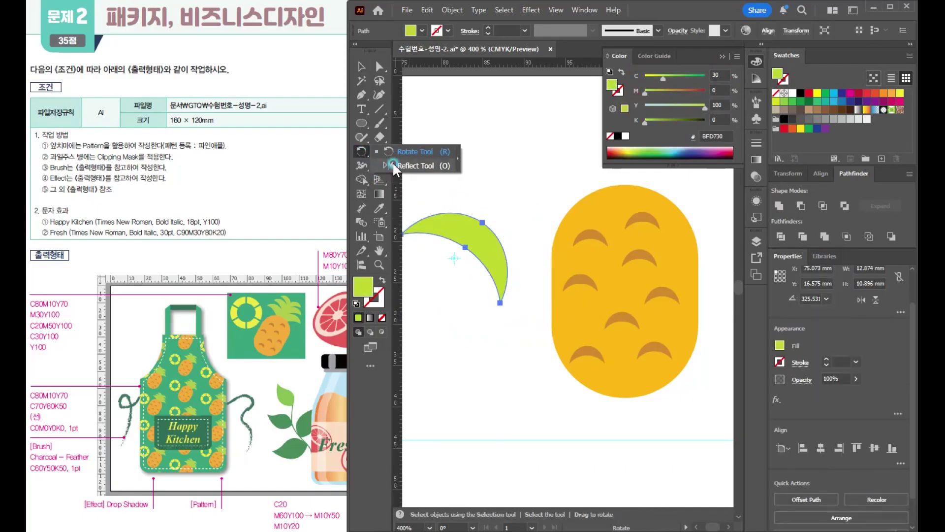
left_click(408, 165)
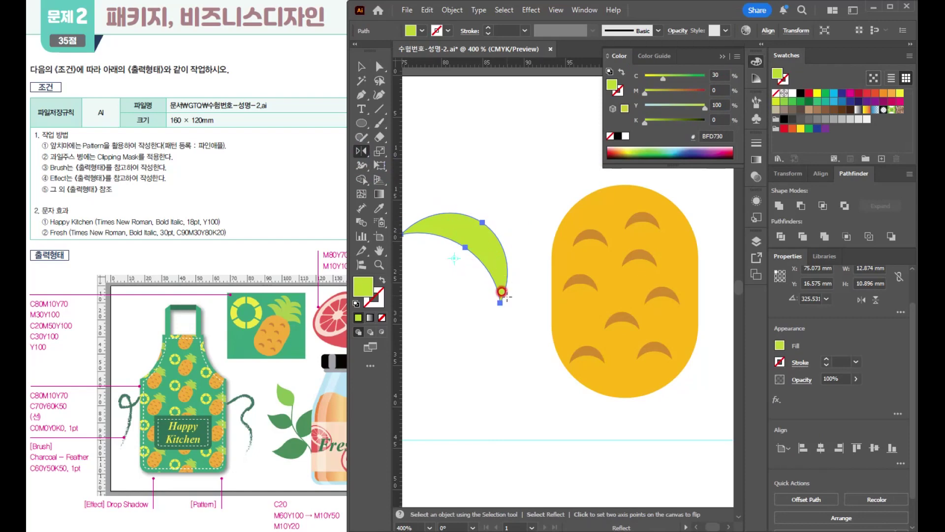
left_click(502, 294, "alt")
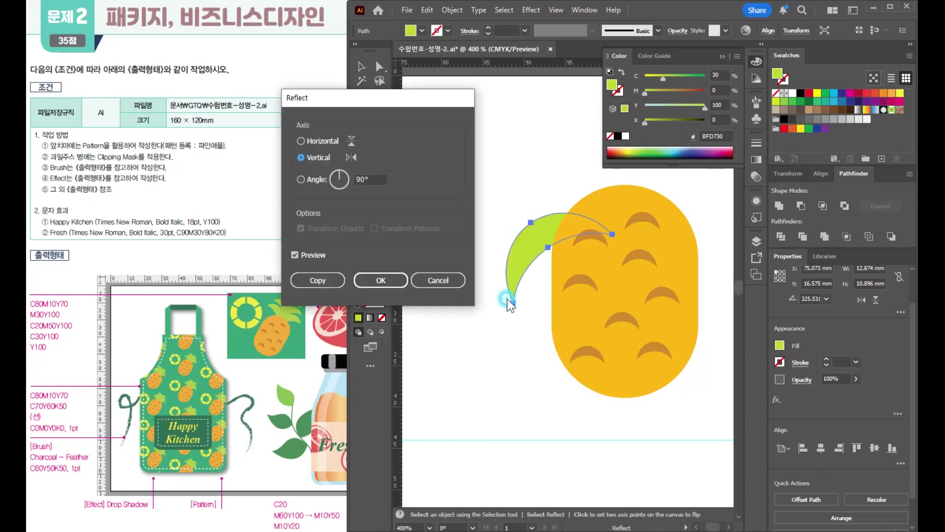
left_click(323, 279)
- Join the two mirrored leaves at their tips and stack smaller copies of the pair above, forming three tiers
key("v")
left_click_drag(463, 195, 514, 311)
left_click(529, 349)
left_click_drag(525, 263, 518, 259)
left_click(499, 198)
left_click_drag(511, 293, 480, 334)
left_click_drag(505, 288, 512, 242)
left_click_drag(581, 208, 515, 212)
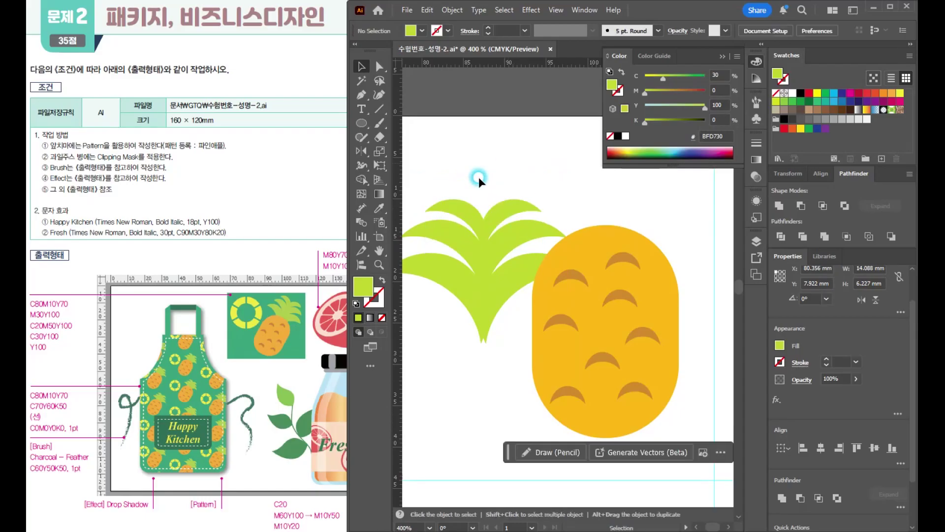
- Group the leaves, centre them over the top of the pineapple body and enlarge the group to about 28.6 mm wide
left_click(483, 312)
left_click_drag(482, 312, 605, 250)
key("space")
left_click_drag(658, 386, 584, 400)
scroll(592, 397, "down", 2)
left_click_drag(580, 318, 578, 318)
left_click_drag(608, 274, 622, 269)
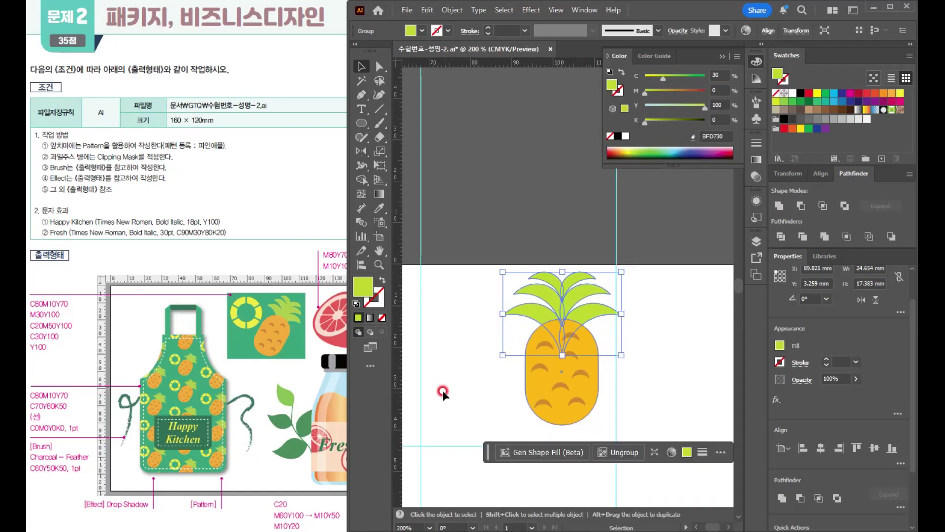
- Raise the leaf crown slightly and group it with the pineapple body
left_click(448, 393)
left_click_drag(592, 316, 592, 312)
left_click(469, 296)
left_click_drag(581, 401, 586, 417)
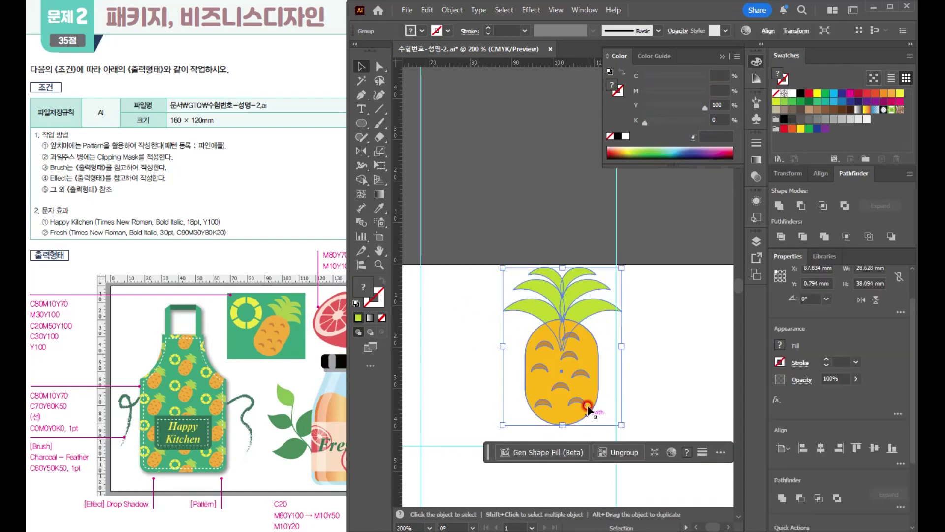
- Tilt the whole pineapple clockwise and scale it down slightly
scroll(593, 404, "down", 2)
left_click_drag(609, 325, 634, 345)
scroll(591, 367, "up", 2)
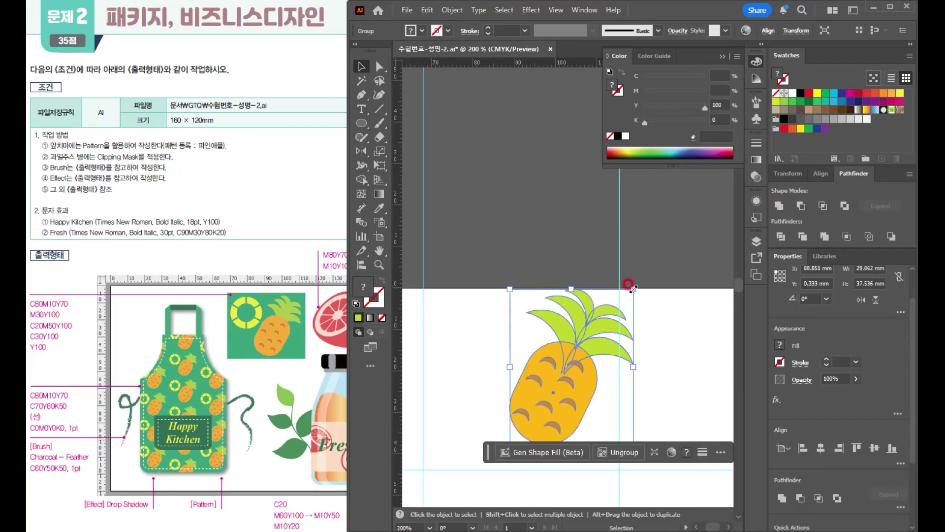
left_click_drag(634, 289, 617, 310)
left_click_drag(522, 388, 518, 401)
left_click(445, 365)
- Lock the crossing guides beside the pineapple so they cannot be selected
left_click_drag(467, 351, 458, 215)
left_click_drag(547, 340, 496, 316)
left_click(242, 318)
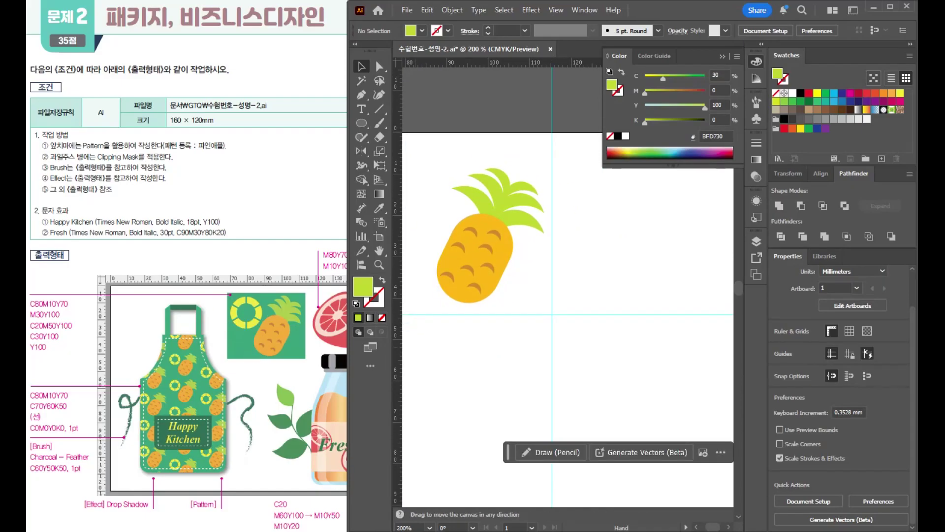
left_click(566, 342)
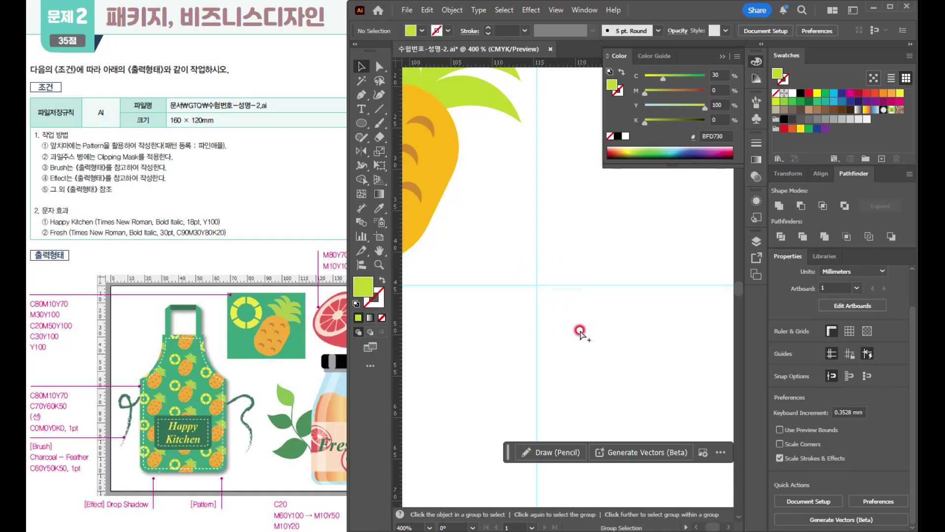
left_click_drag(498, 221, 621, 372)
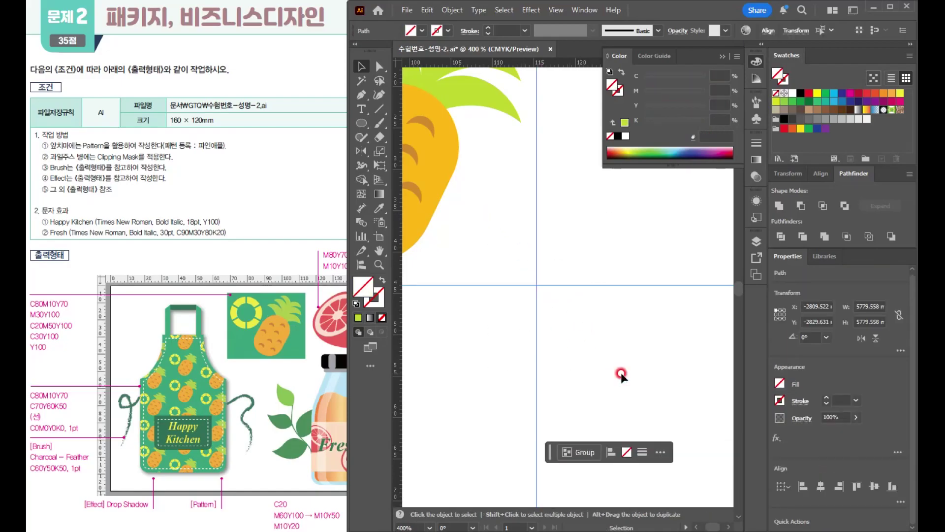
key("ctrl+alt+;")
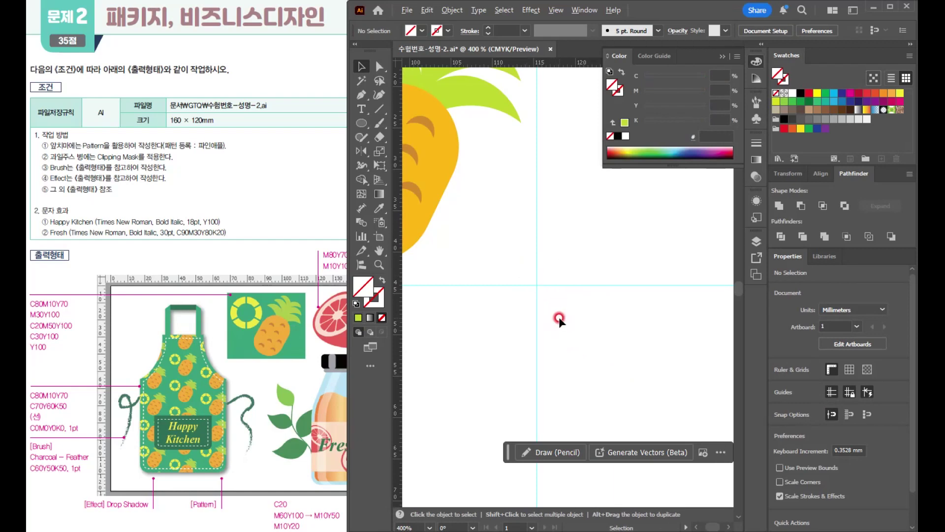
- Draw a circle about 15.5 mm wide centred on the guide intersection, with the default white fill and 1 pt black stroke
scroll(559, 317, "up", 1)
left_click_drag(525, 288, 560, 277)
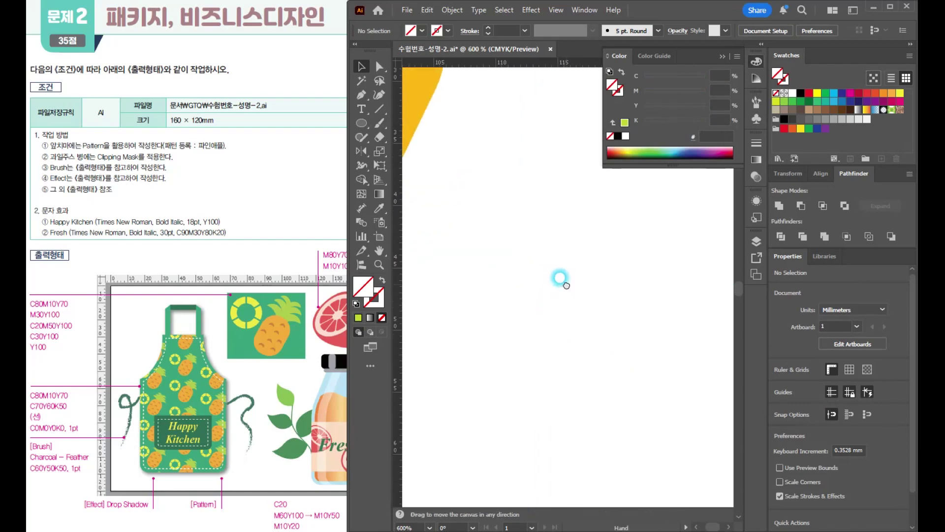
left_click(362, 124)
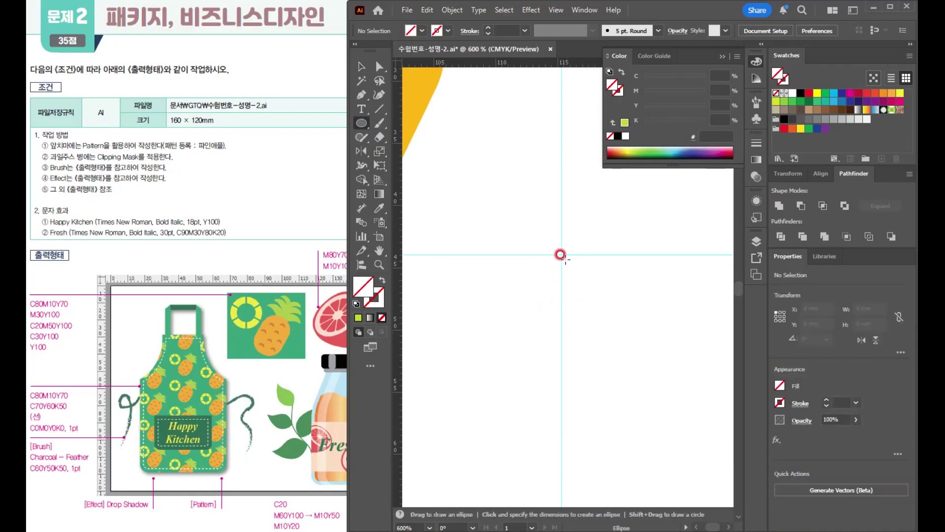
left_click_drag(562, 255, 627, 343)
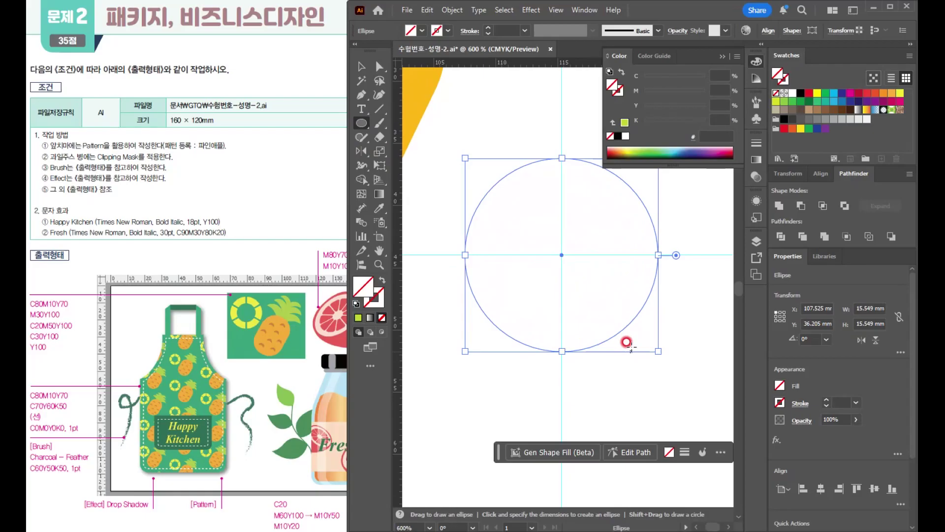
key("d")
- Add a concentric copy of the circle inside it, scaled down to about 8.9 mm
scroll(583, 317, "down", 1)
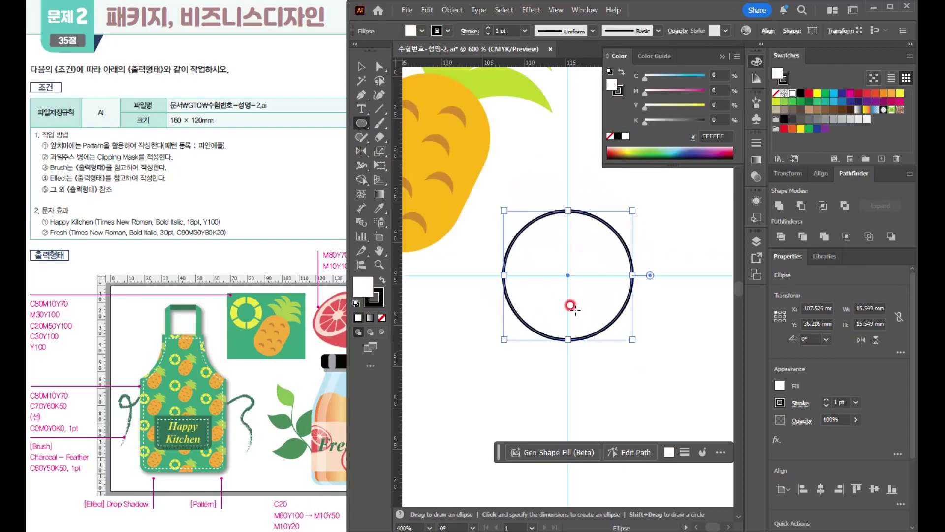
left_click_drag(565, 309, 530, 314)
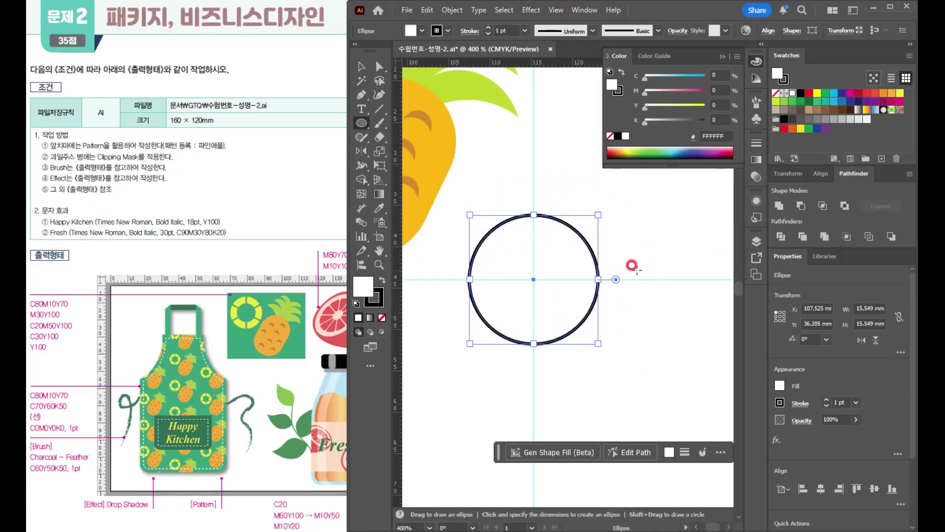
left_click_drag(598, 215, 571, 237)
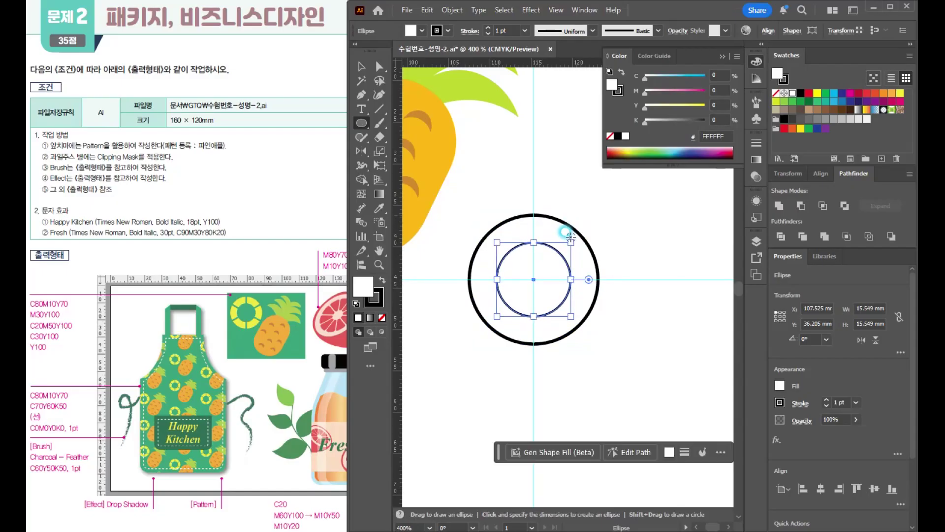
key("c")
left_click(498, 207)
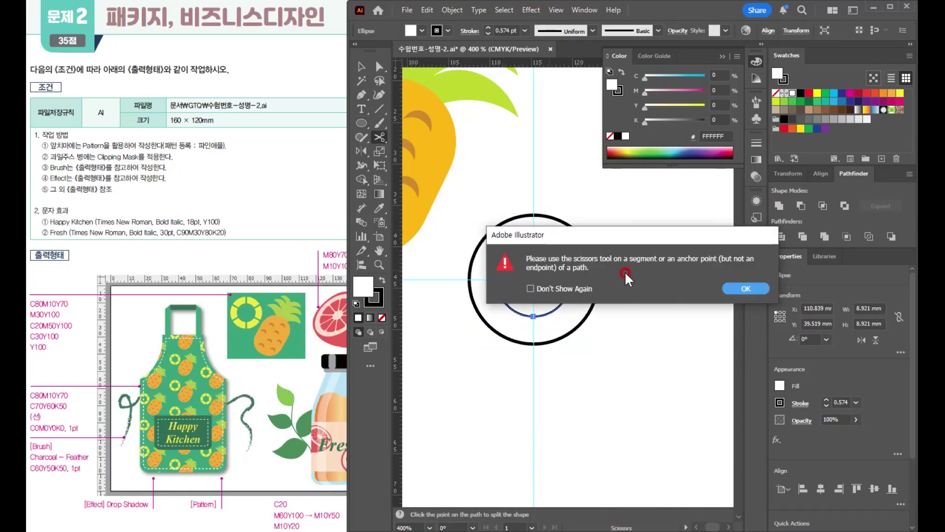
left_click(746, 289)
- Select both circles and cut the inner one out of the outer one with Minus Front to form a ring
key("v")
left_click_drag(496, 201, 573, 343)
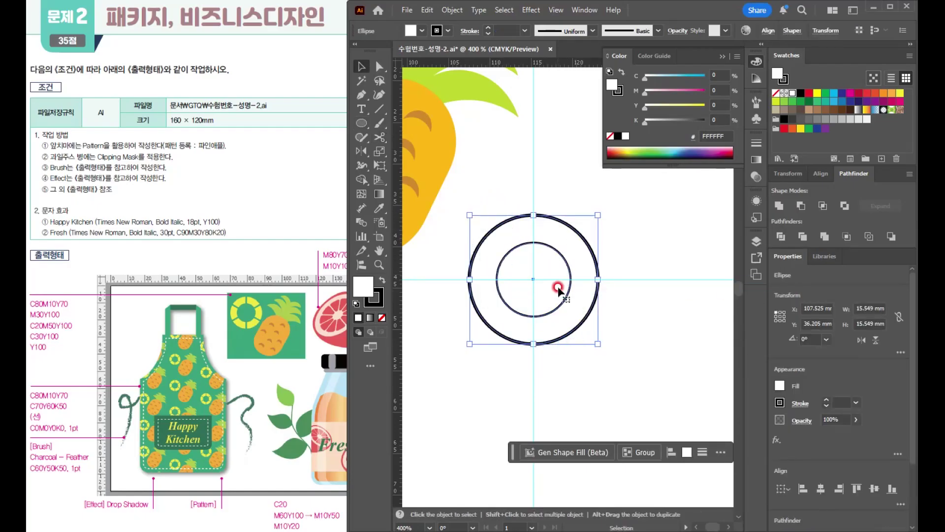
left_click(798, 205)
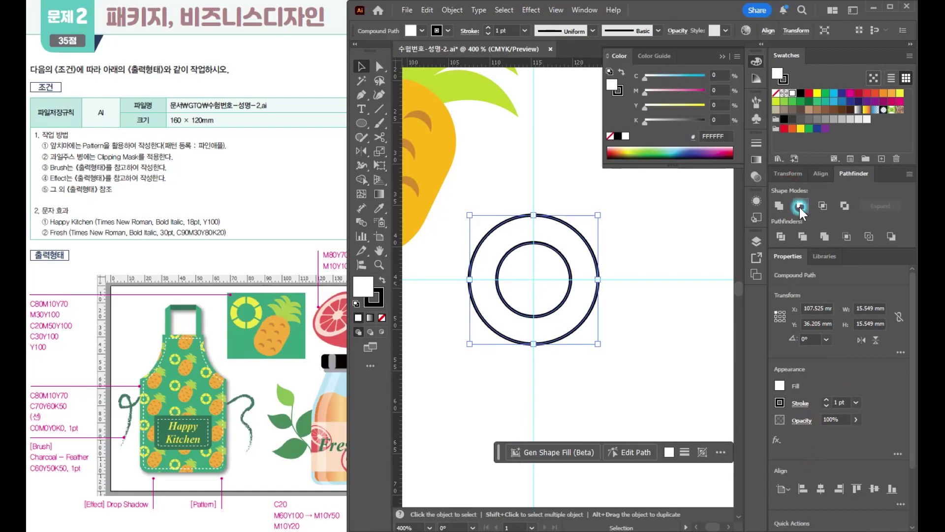
left_click(662, 235)
- Fill the ring with Y100 and remove its stroke
scroll(593, 272, "down", 1)
mouse_move(593, 272)
left_mouse_down()
mouse_move(542, 103)
mouse_move(614, 289)
mouse_move(588, 266)
left_mouse_up()
scroll(590, 267, "up", 3)
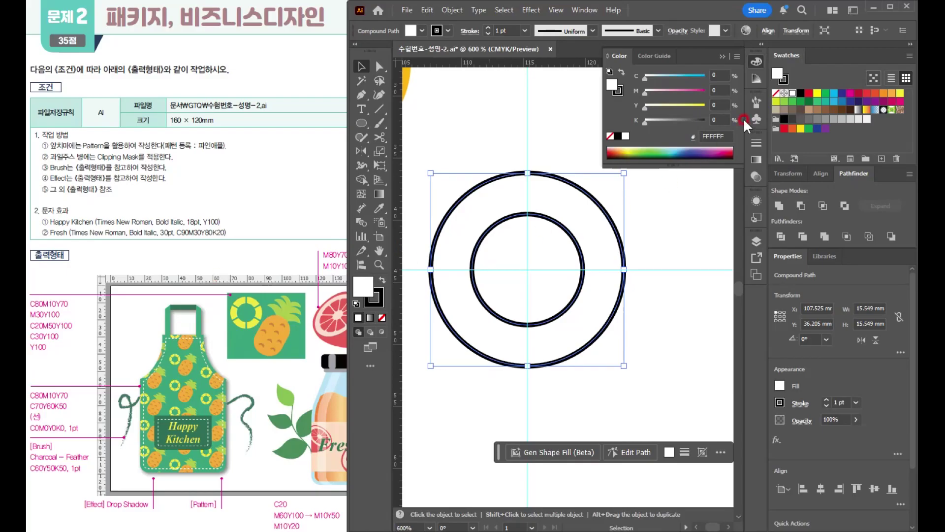
left_click(717, 103)
type("100")
key("Return")
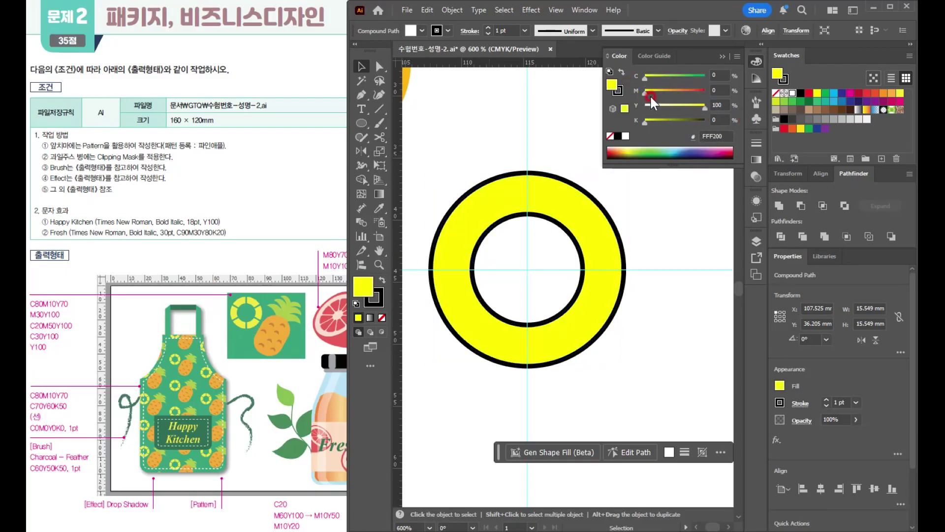
left_click(619, 91)
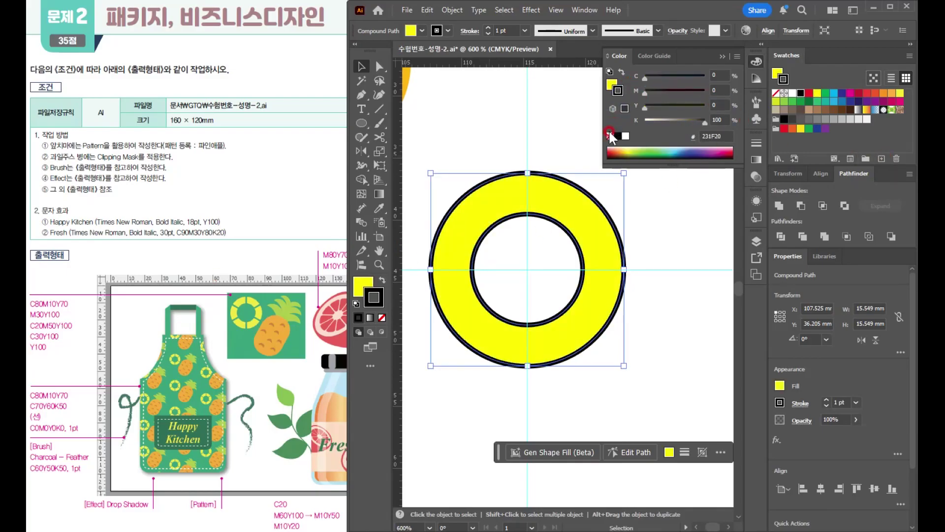
left_click(611, 135)
left_click(612, 84)
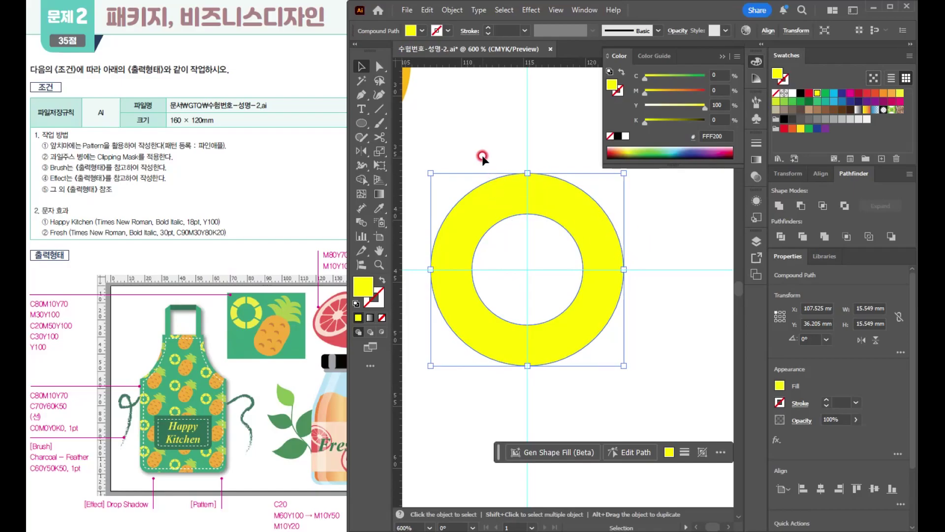
- Draw a vertical line about 22.8 mm long through the ring's centre and give it a thick black stroke
left_click(379, 109)
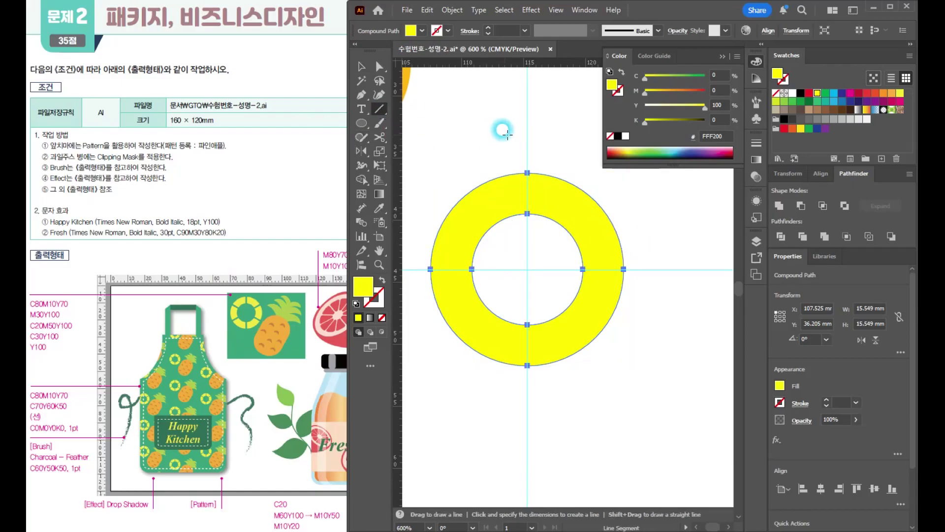
left_click_drag(527, 135, 528, 418)
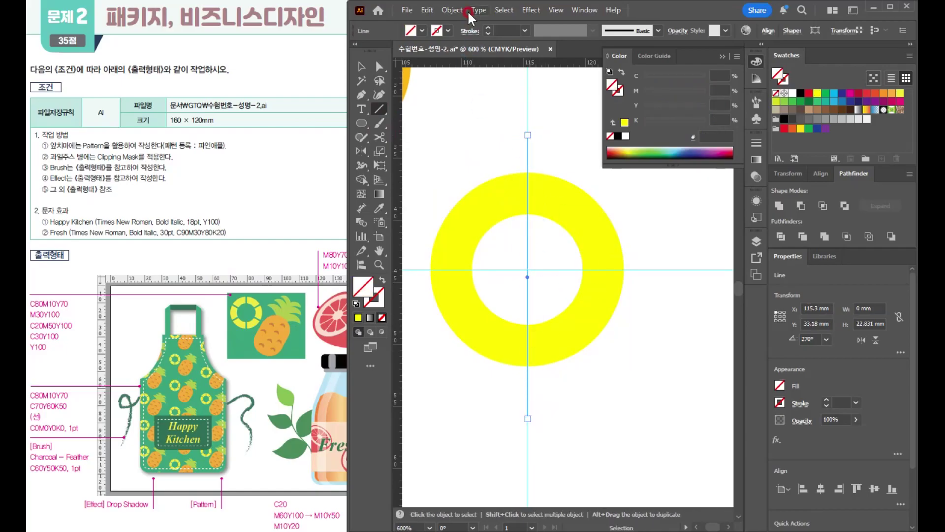
left_click(486, 27)
left_click(486, 27)
left_click(486, 27)
- Select the yellow ring and enlarge it evenly from its centre
left_click(362, 66)
left_click(599, 273)
left_click_drag(599, 272, 642, 285)
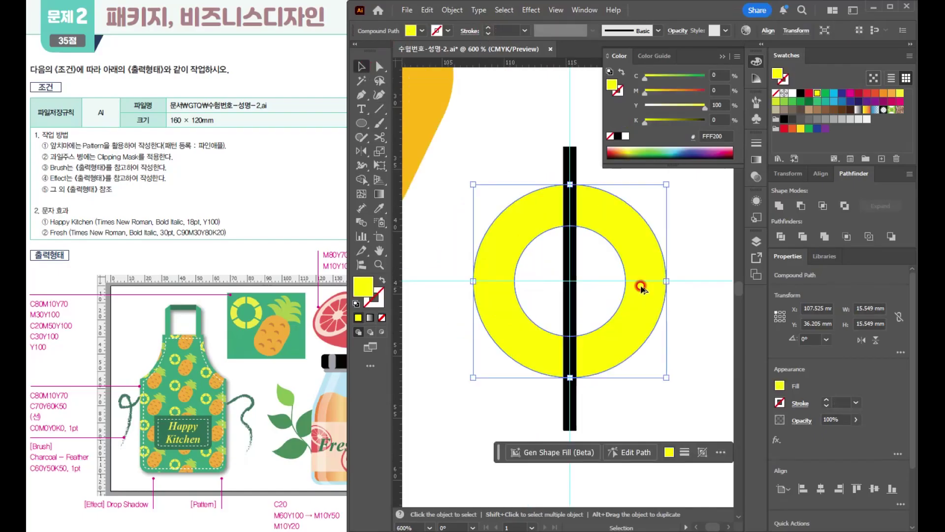
scroll(543, 308, "down", 1)
left_click_drag(542, 312, 488, 313)
left_click_drag(571, 226, 600, 212)
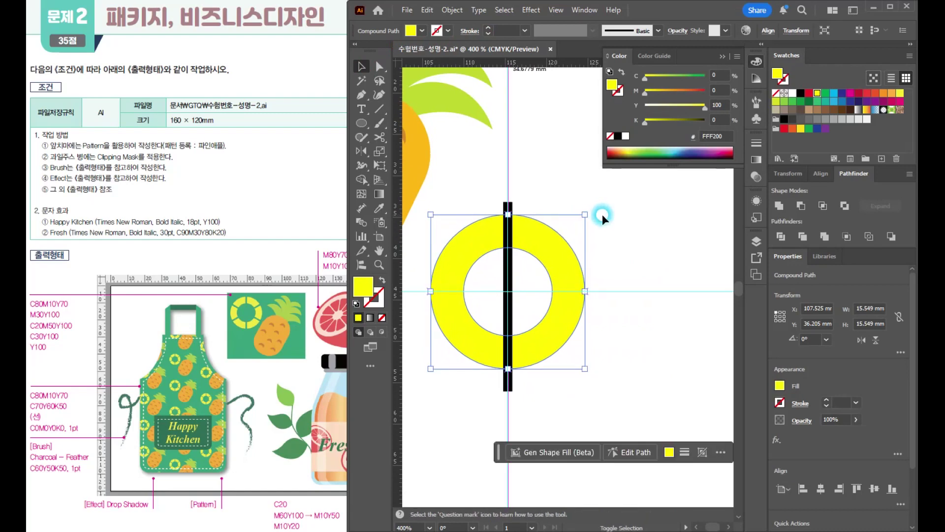
- Select the thick black line over the ring and move it vertically so its midpoint sits on the guide intersection
left_click(485, 197)
left_click(501, 208)
scroll(522, 212, "down", 2)
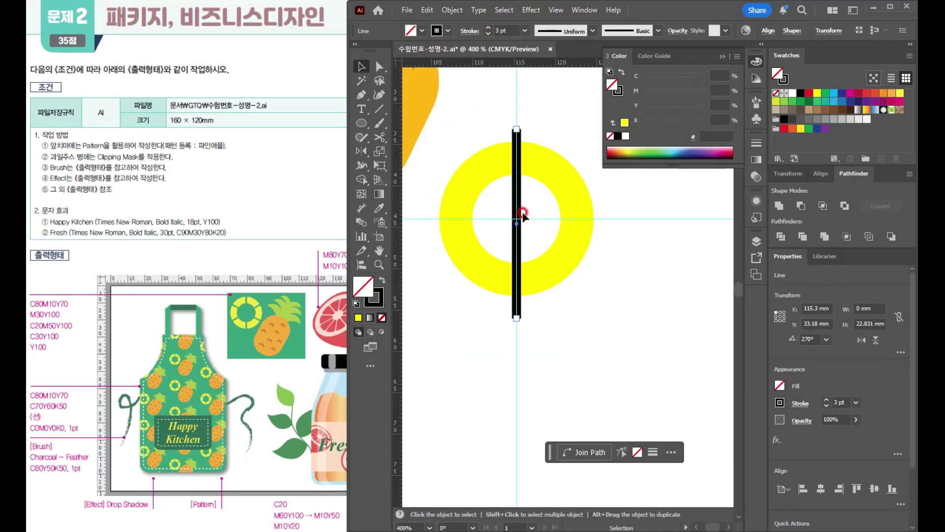
scroll(522, 213, "up", 3)
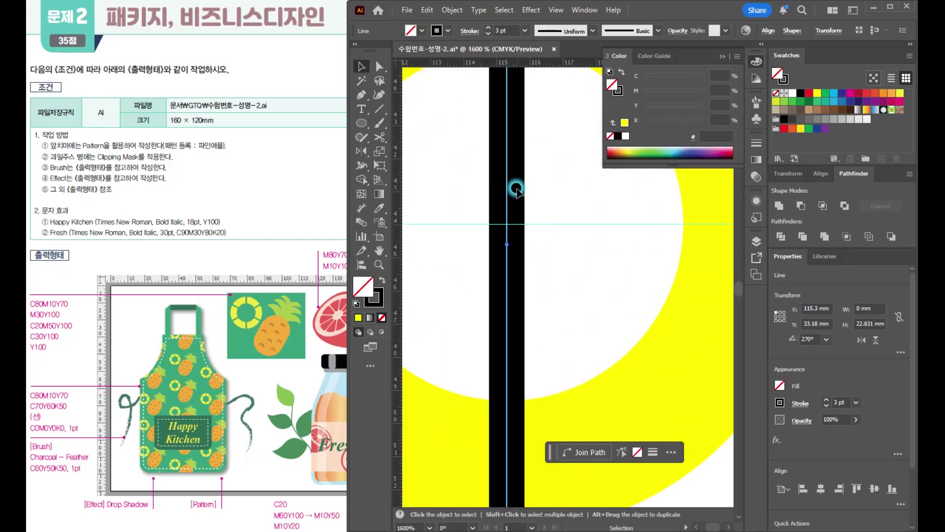
left_click_drag(507, 213, 509, 194)
scroll(592, 230, "down", 3)
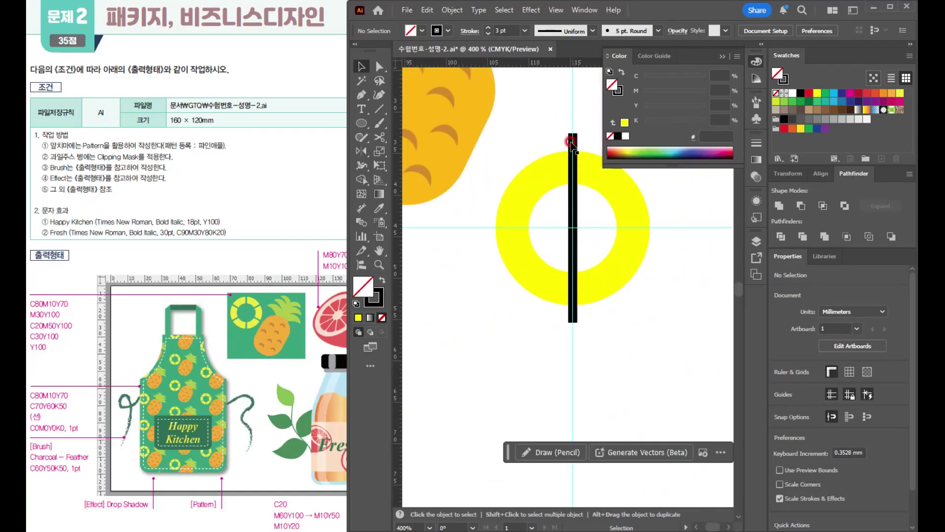
- Select the centred black line and expand its stroke into a filled shape
left_click(572, 137)
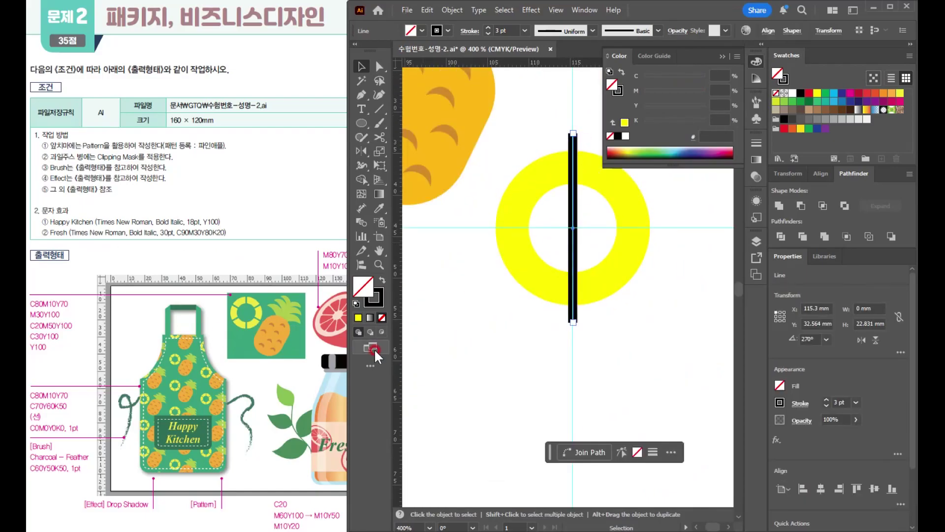
scroll(578, 210, "up", 2)
scroll(578, 210, "down", 2)
scroll(578, 210, "up", 1)
left_click_drag(521, 222, 471, 276)
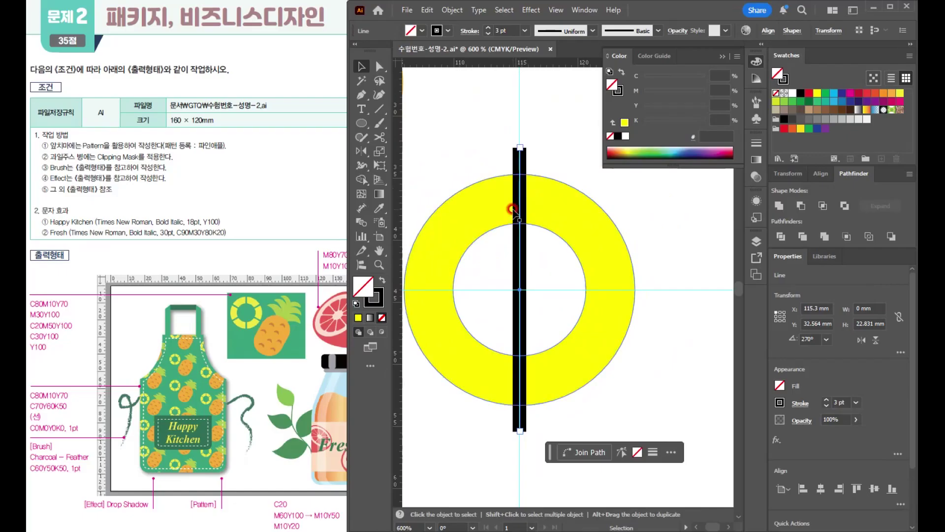
left_click(445, 11)
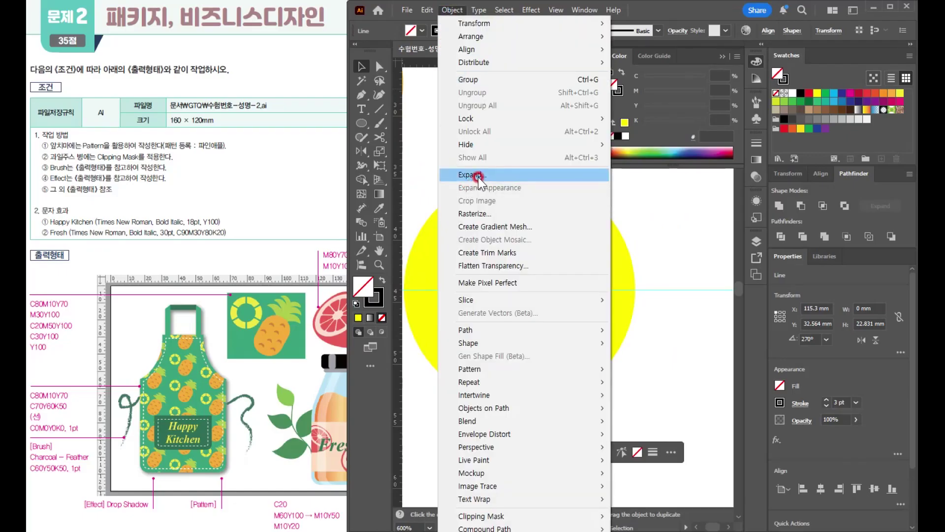
left_click(445, 175)
left_click(335, 273)
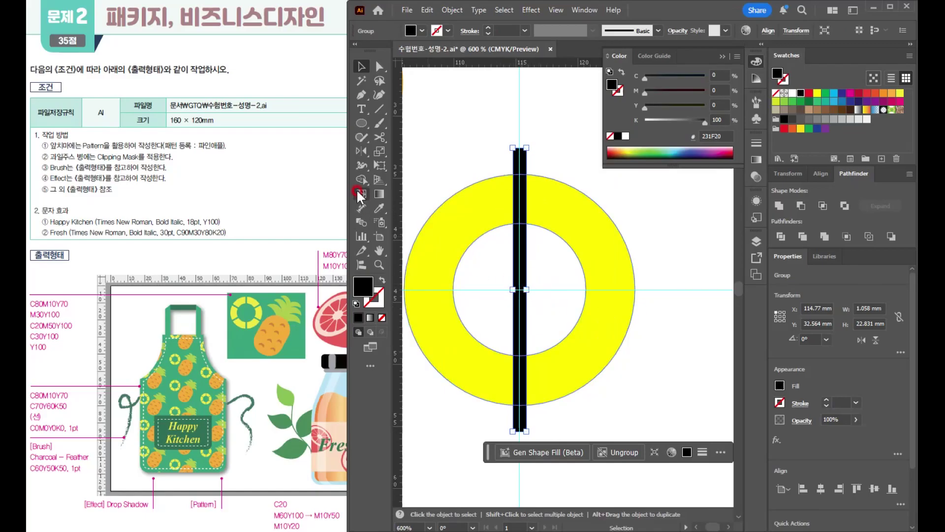
- Make a copy of the bar rotated by 360/6 (60°) around its centre and repeat the rotation for a third bar
left_click(362, 151)
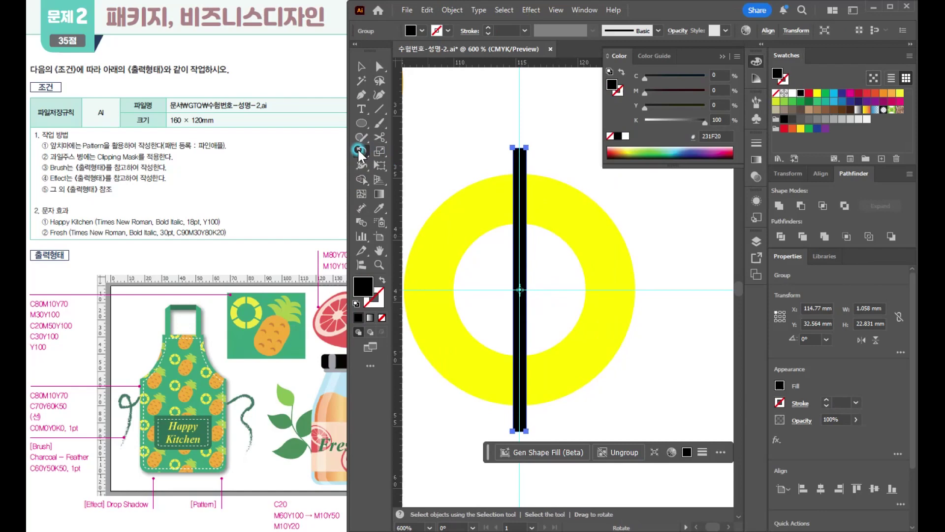
double_click(363, 150)
type("360/")
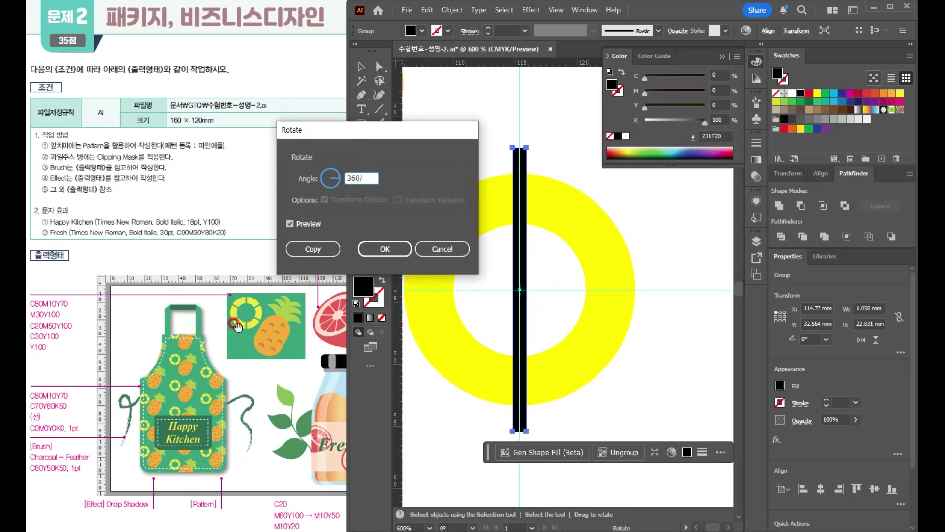
type("6")
left_click(309, 223)
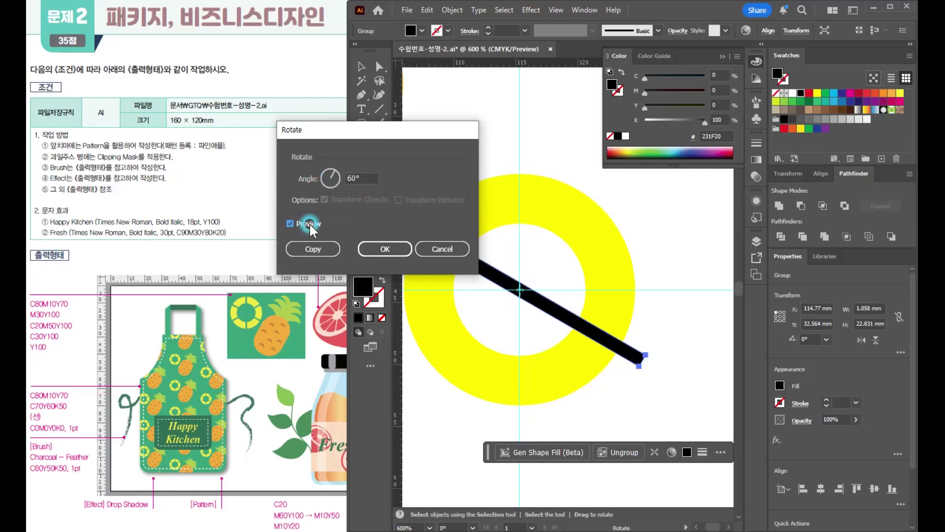
left_click(318, 248)
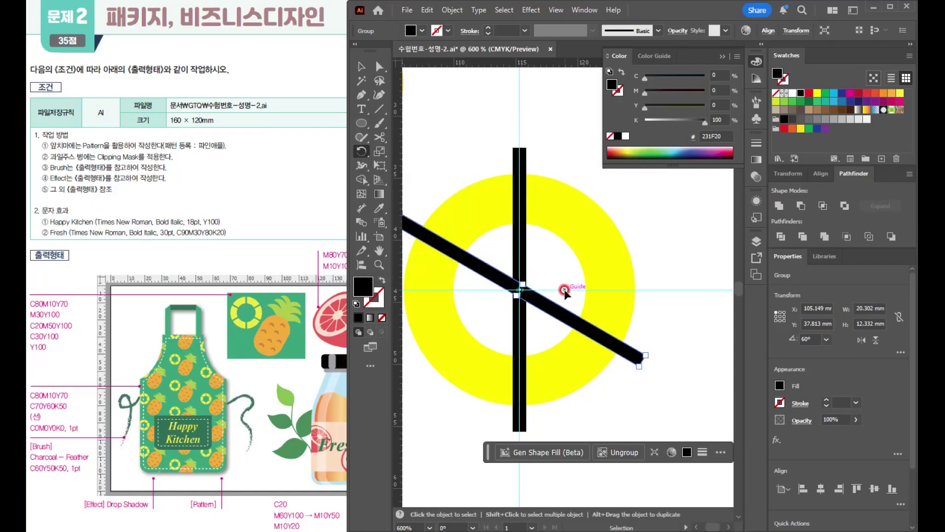
key("ctrl+d")
- Select the yellow ring and the three bars and cut the bars out of the ring with Minus Front
left_click(361, 68)
left_click(459, 105)
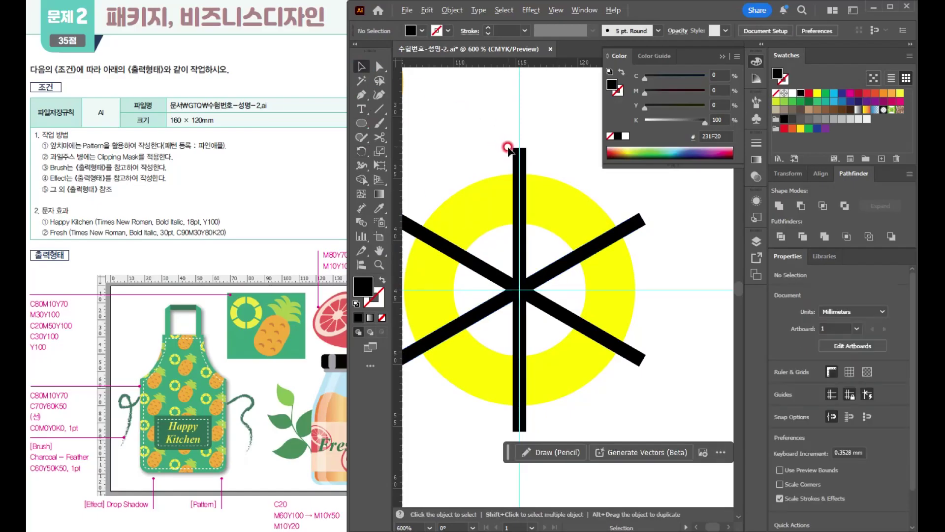
scroll(507, 145, "down", 1)
left_click_drag(508, 210, 569, 265)
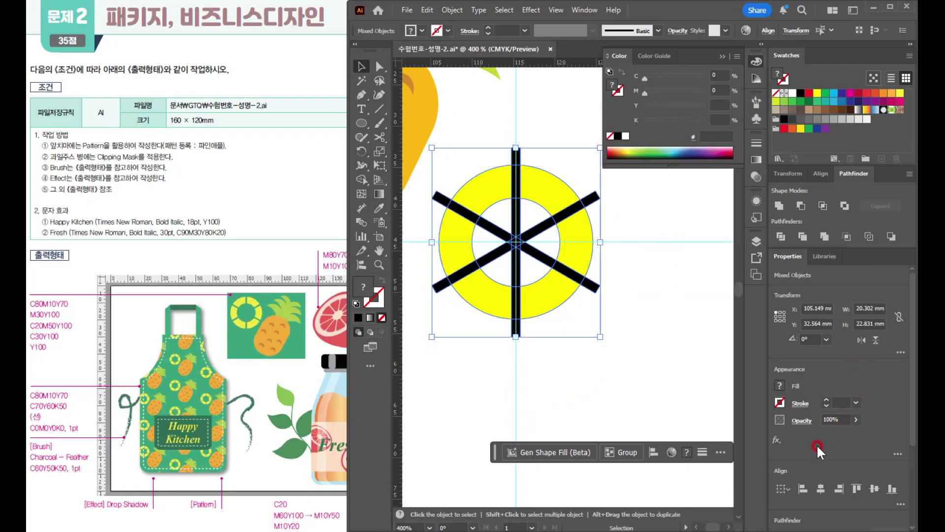
left_click(799, 207)
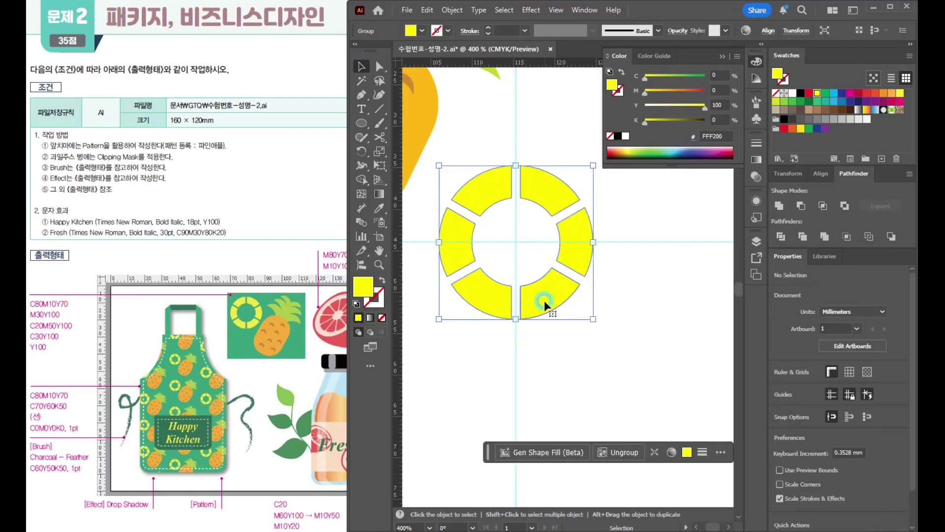
- Move the segmented ring to the upper left of the pineapple, close beside its body and leaves
scroll(607, 344, "down", 2)
left_click_drag(577, 318, 467, 223)
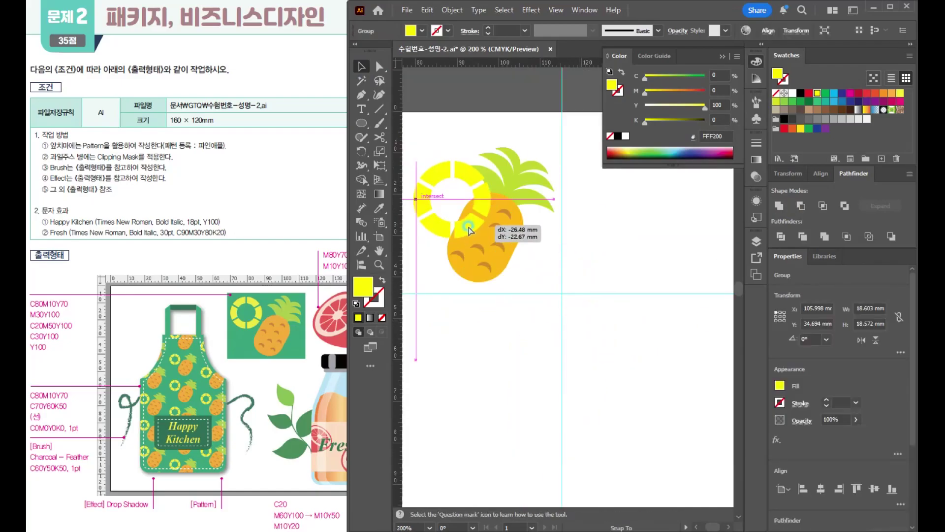
left_click_drag(540, 261, 649, 345)
left_click_drag(577, 313, 539, 281)
key("ctrl+z")
key("ctrl+z")
left_click(519, 312)
left_click_drag(514, 325, 467, 293)
- Draw a rectangle about 46.6 × 41.2 mm that covers both the ring and the pineapple
left_click(368, 128)
left_click(390, 121)
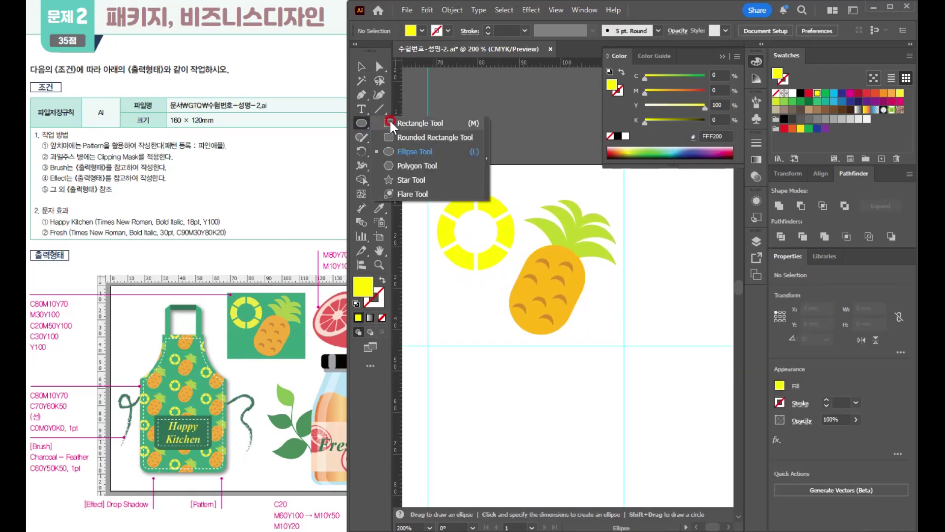
left_click_drag(428, 176, 621, 347)
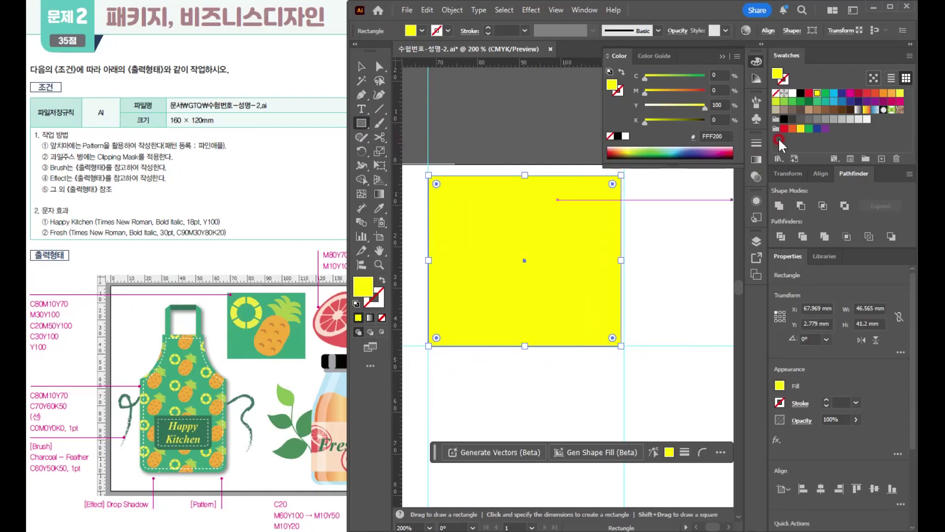
- Fill the rectangle with C80 M10 Y70 and send it behind the ring and pineapple
type("0")
key("Tab")
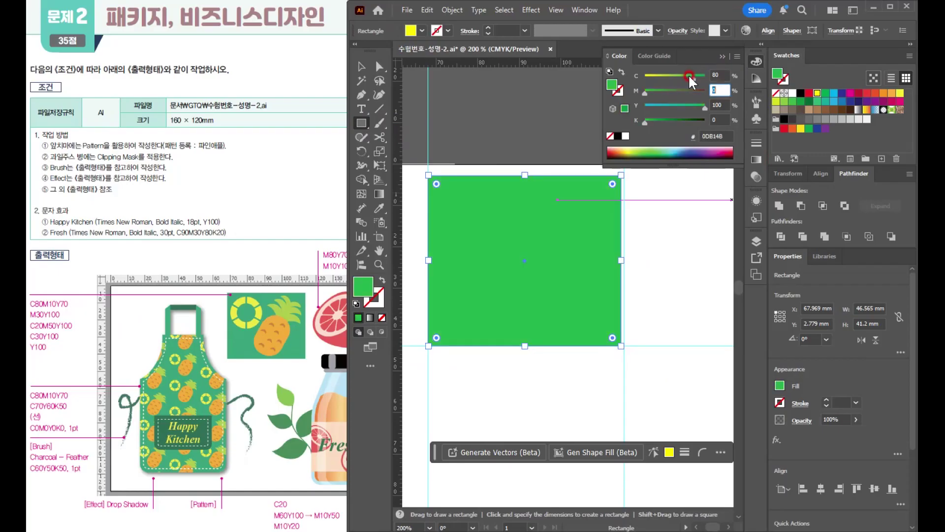
type("10")
key("Tab")
type("70")
key("Return")
key("v")
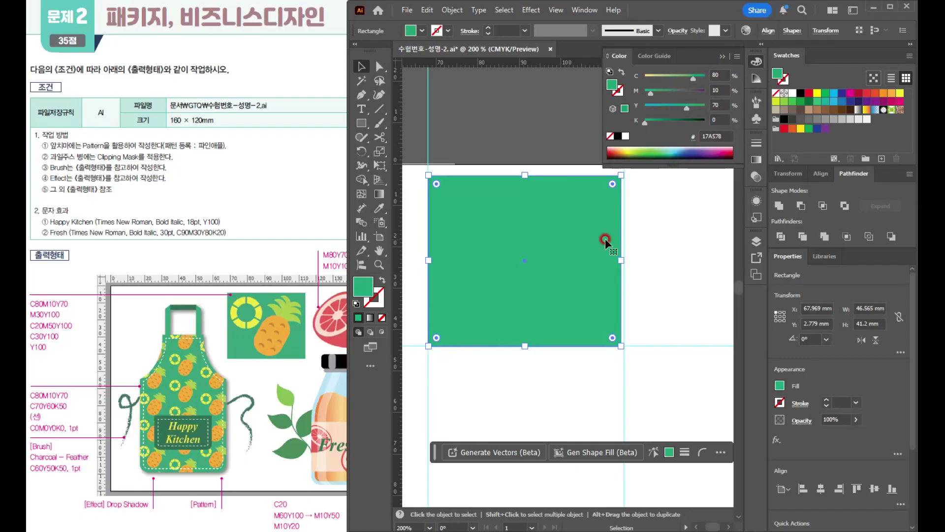
key("ctrl+shift+[")
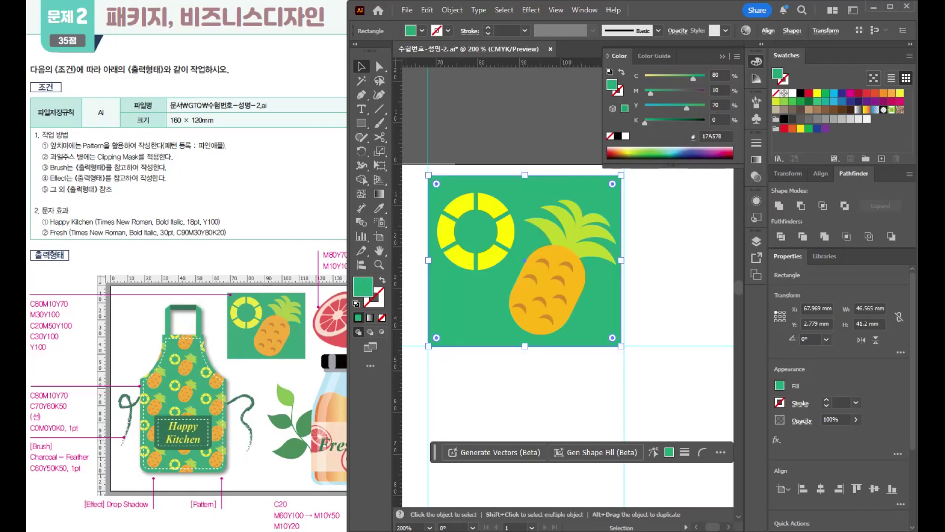
- Nudge the pineapple slightly to the left on the green rectangle and deselect it
left_click(666, 292)
left_click_drag(546, 292, 538, 291)
left_click(663, 283)
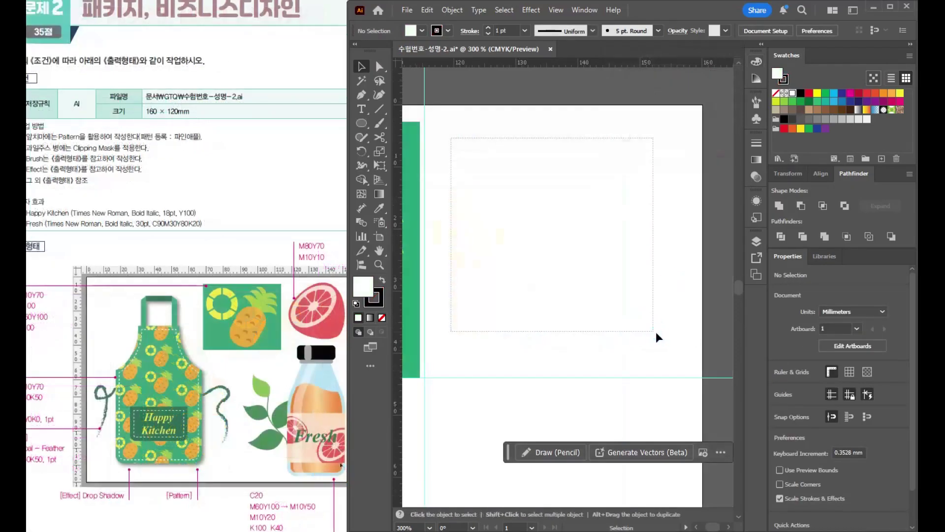
left_click(666, 343)
- Draw a white circle about 31.2 mm across with a 1 pt black stroke right of the green rectangle, then shift it slightly up and left
left_click(526, 155)
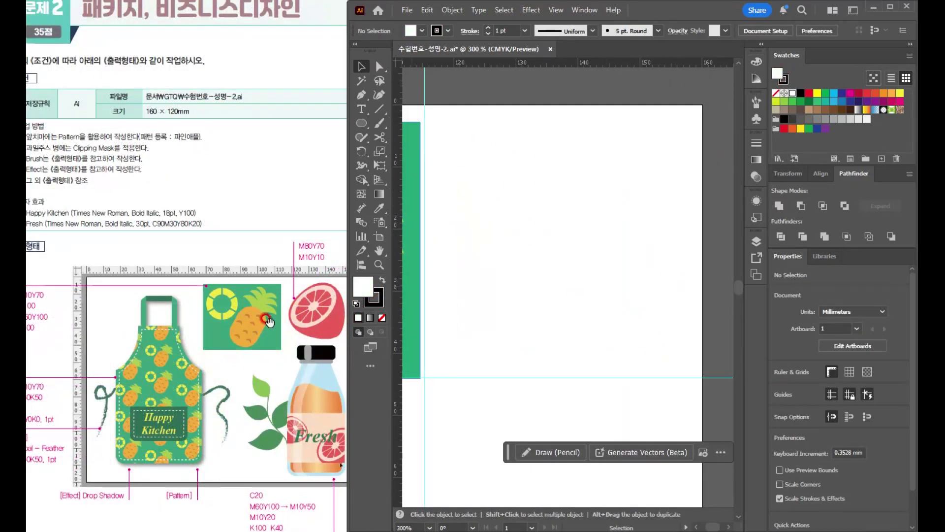
left_click(287, 315)
left_click(327, 284)
left_click(512, 226)
left_click(361, 122)
left_click_drag(483, 154, 643, 351)
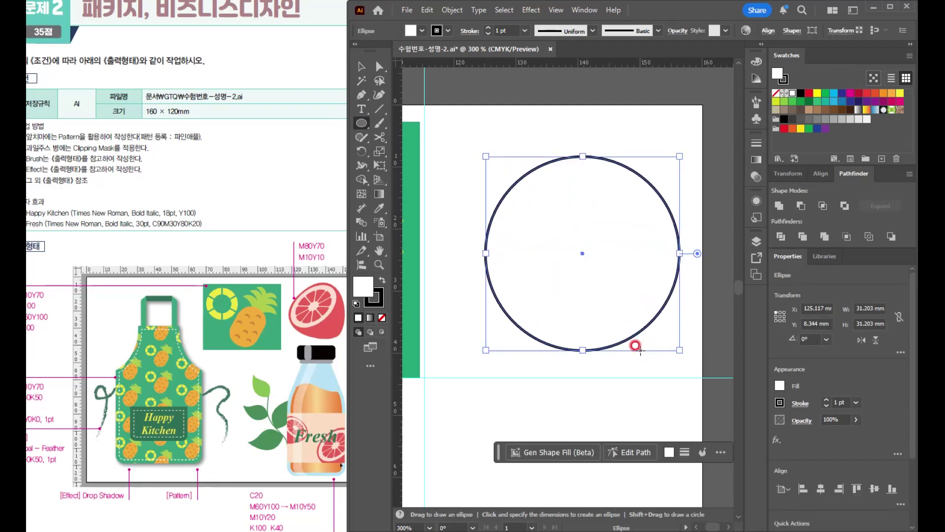
key("v")
left_click_drag(592, 310, 575, 300)
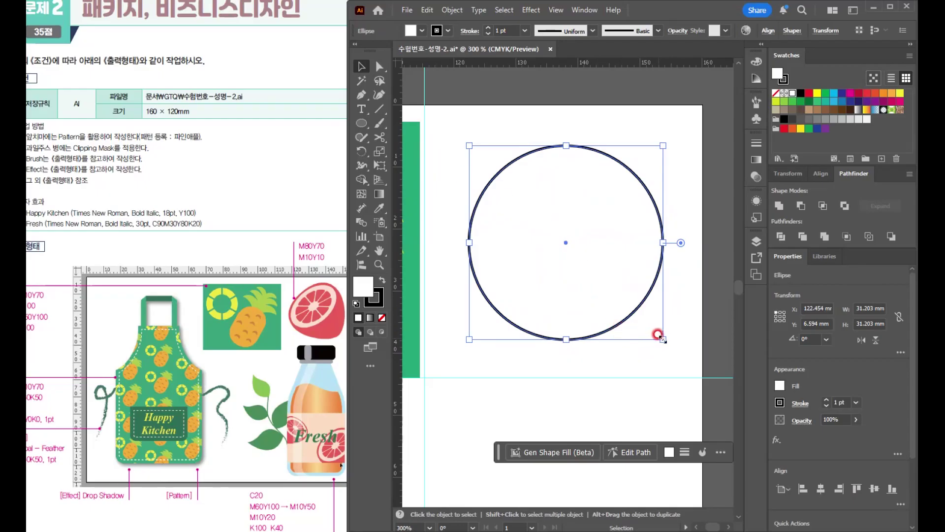
- Move the circle's top and bottom anchor points down together by about 3.3 mm
left_click(379, 65)
left_click_drag(536, 124, 591, 370)
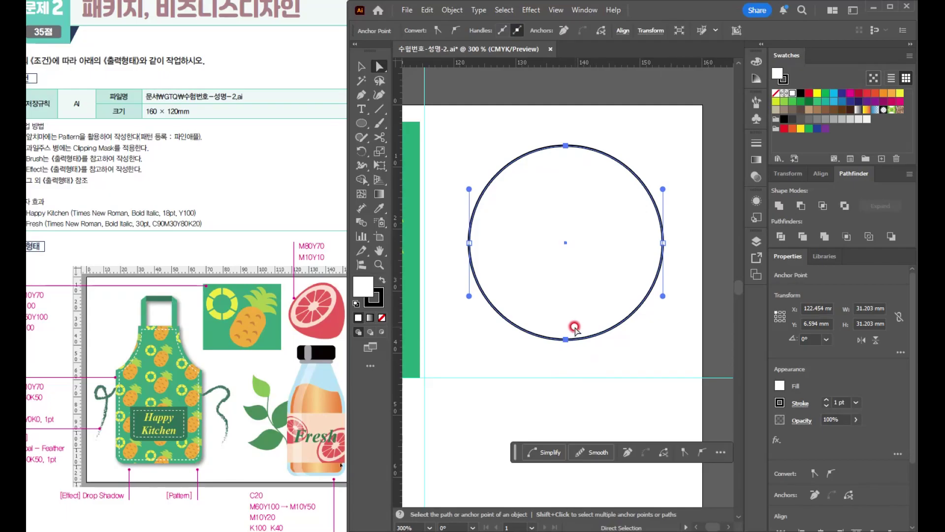
left_click_drag(566, 339, 567, 363)
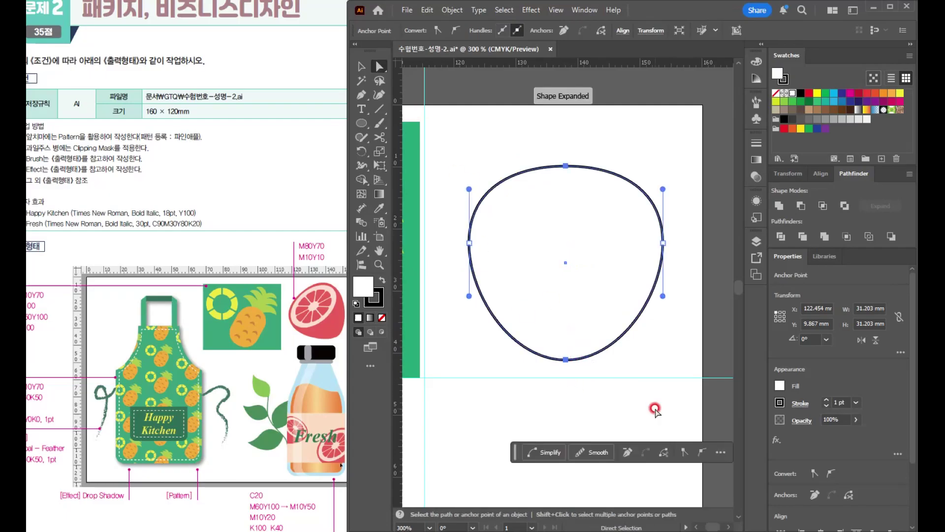
- Shorten both direction handles of the shape's bottom anchor point so the lower end becomes more pointed
left_click(566, 361)
scroll(572, 377, "up", 4)
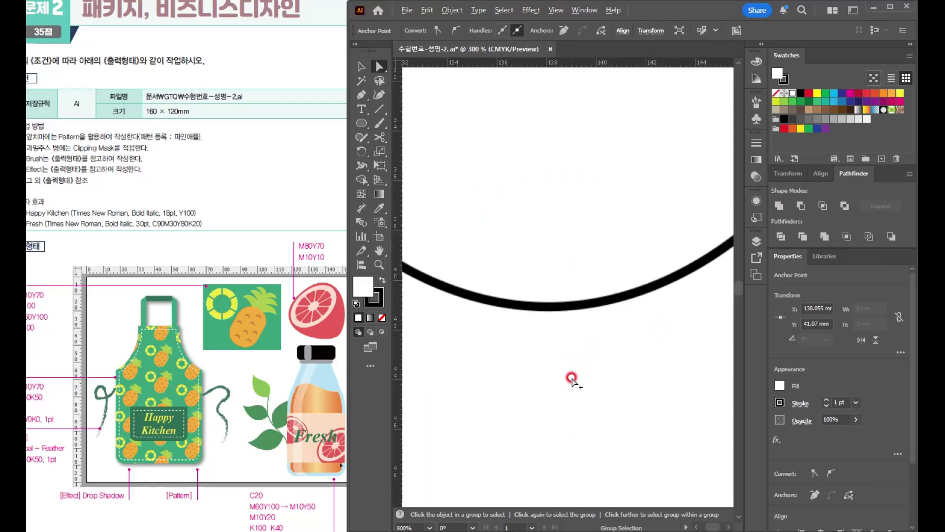
scroll(572, 377, "down", 2)
left_click_drag(574, 356, 575, 282)
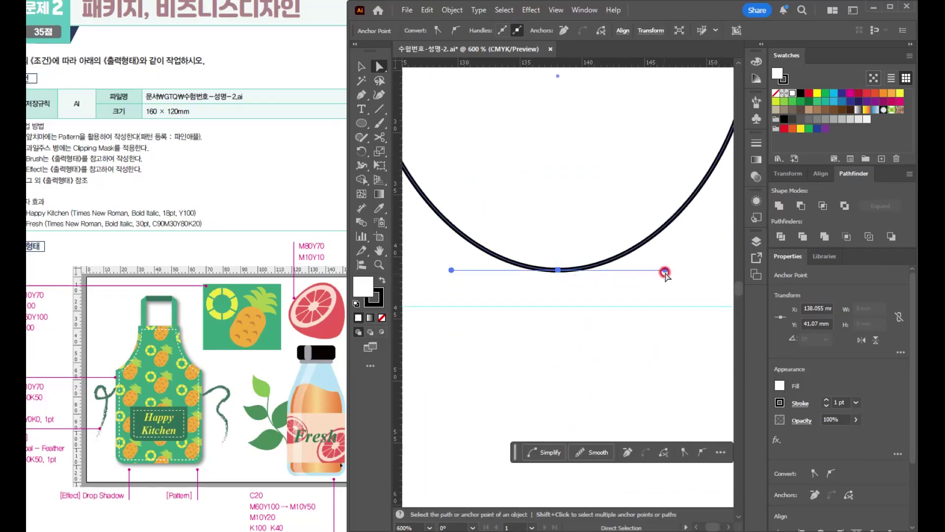
left_click_drag(665, 269, 641, 270)
left_click_drag(451, 269, 473, 271)
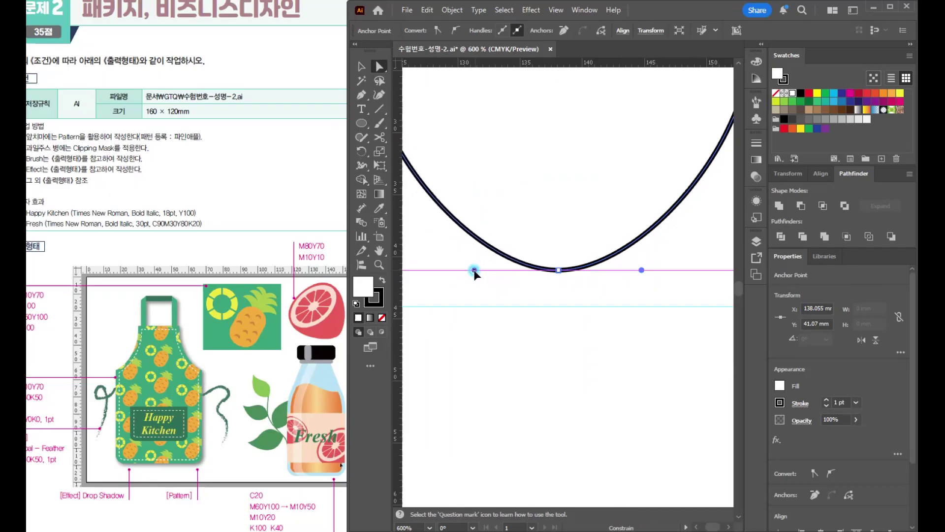
scroll(551, 316, "down", 3)
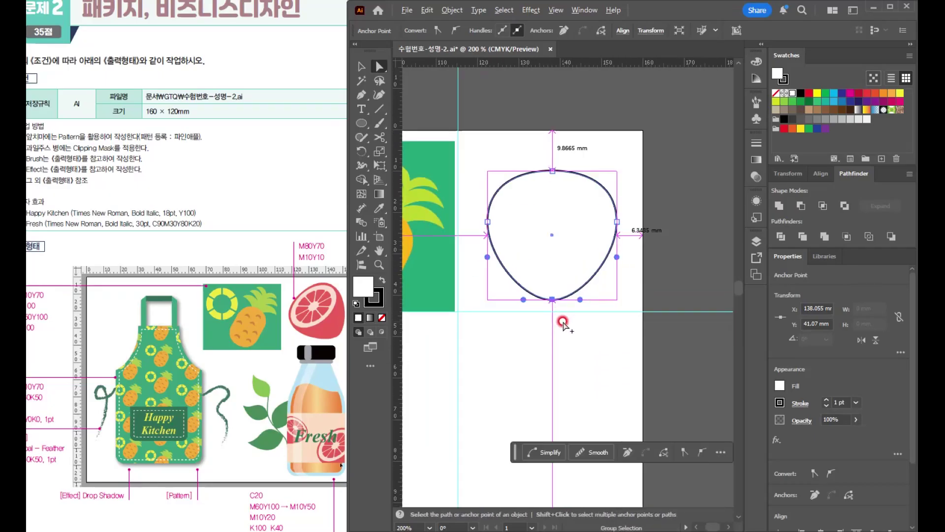
scroll(562, 321, "up", 2)
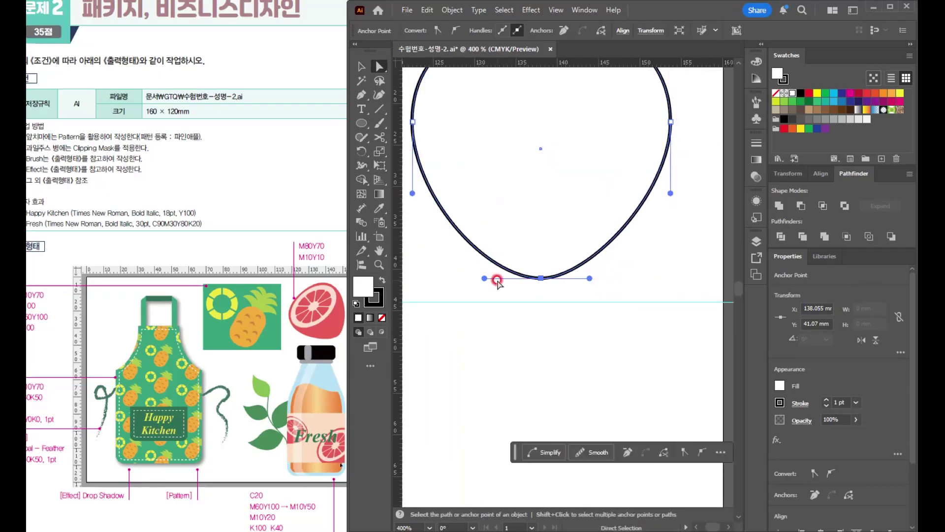
left_click_drag(484, 278, 491, 278)
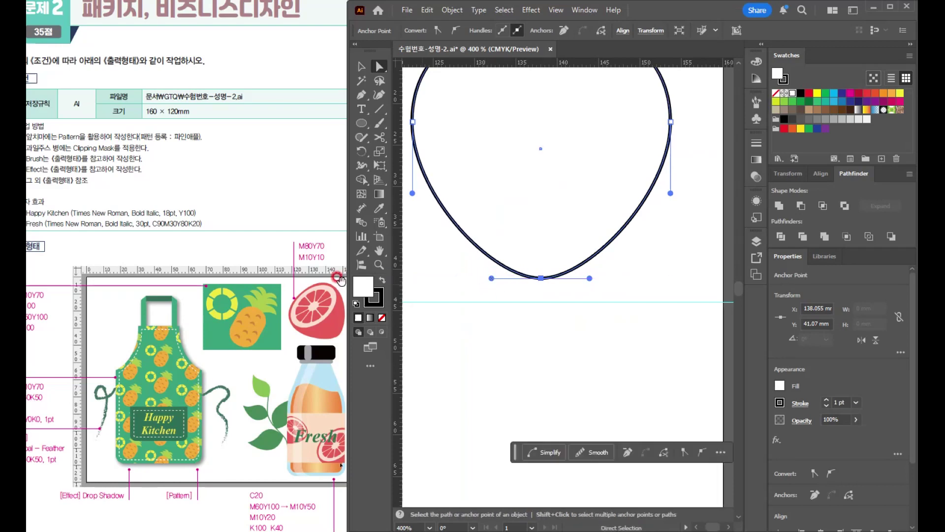
- Select the reshaped circle and set its fill to M80 Y70
left_click(359, 65)
scroll(565, 228, "down", 1)
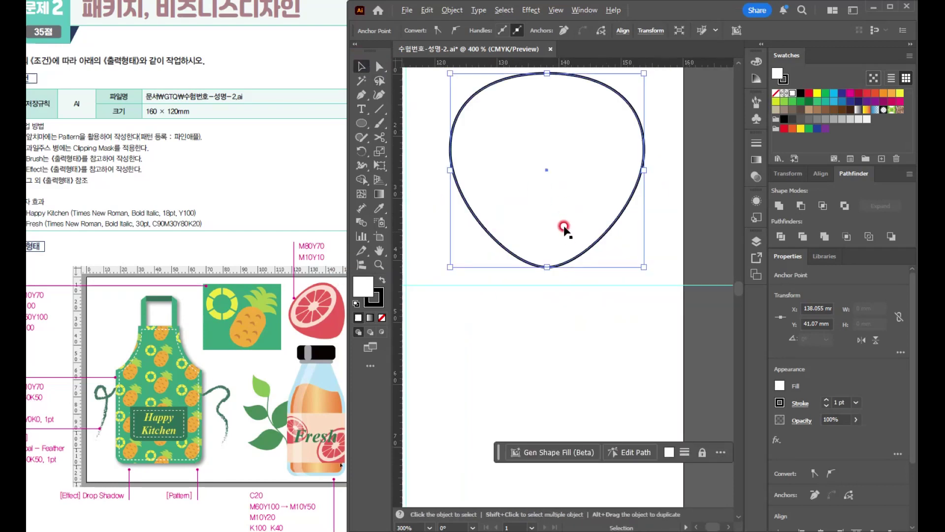
left_click(606, 150)
left_click(763, 62)
left_click(715, 73)
key("Tab")
type("80")
key("Tab")
type("70")
key("Tab")
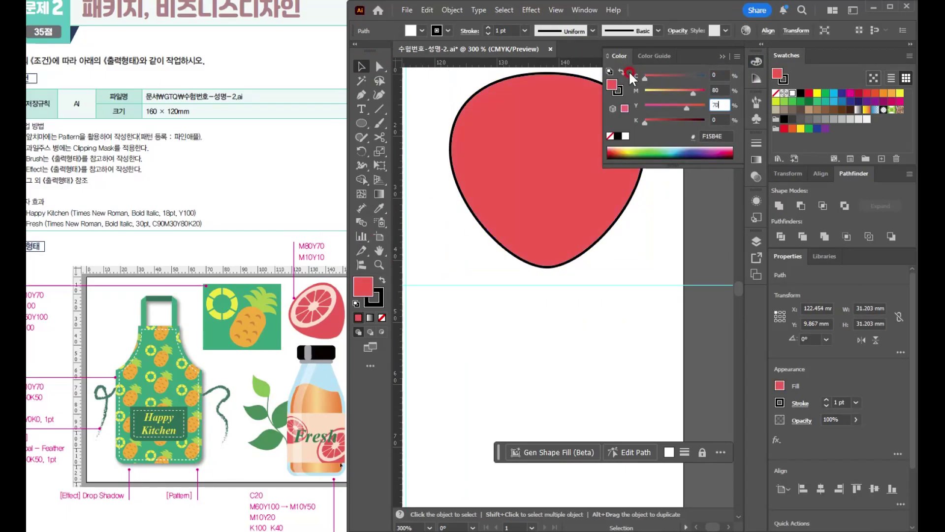
- Remove the black stroke from the red shape and make its fill the active colour again
left_click(539, 94)
left_click(619, 93)
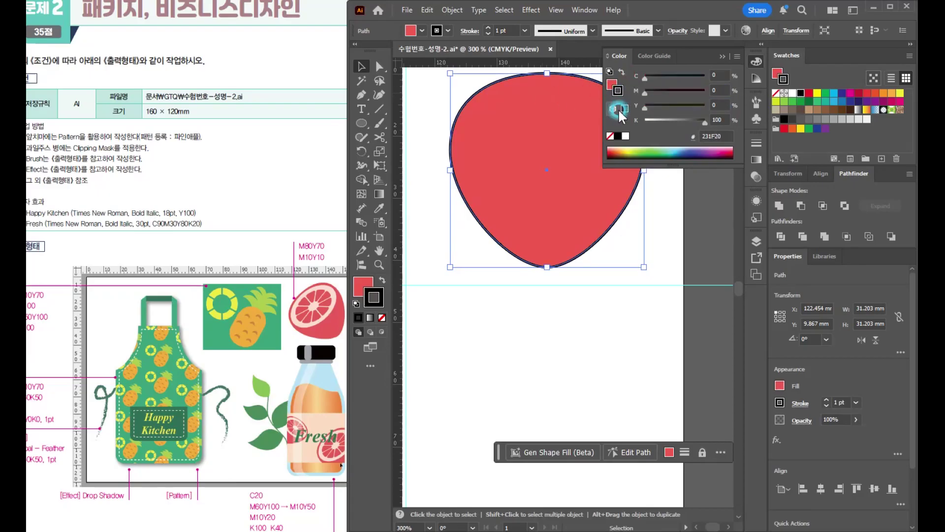
left_click(610, 136)
left_click(612, 84)
left_click(529, 170)
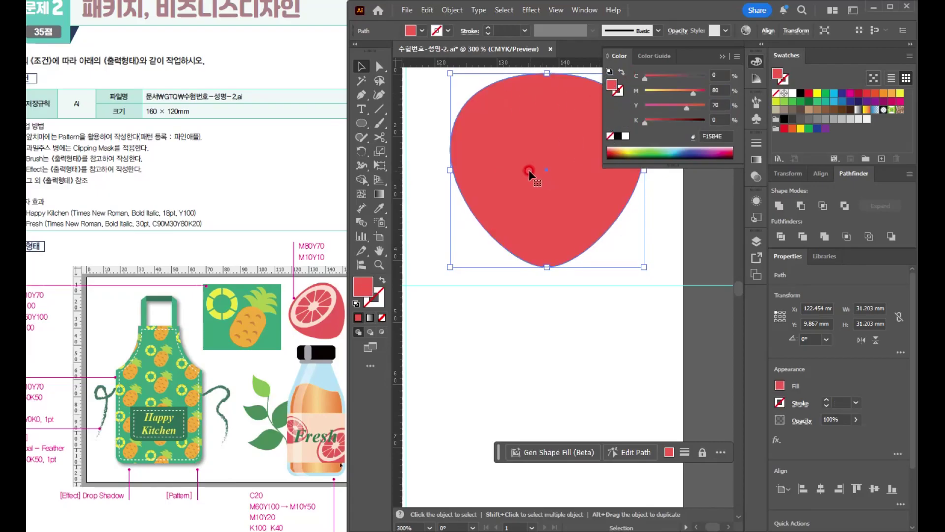
- Draw a circle about 28.8 mm in diameter on the empty artboard area below the red shape
scroll(524, 166, "down", 3)
scroll(531, 175, "up", 2)
left_click_drag(574, 314, 521, 198)
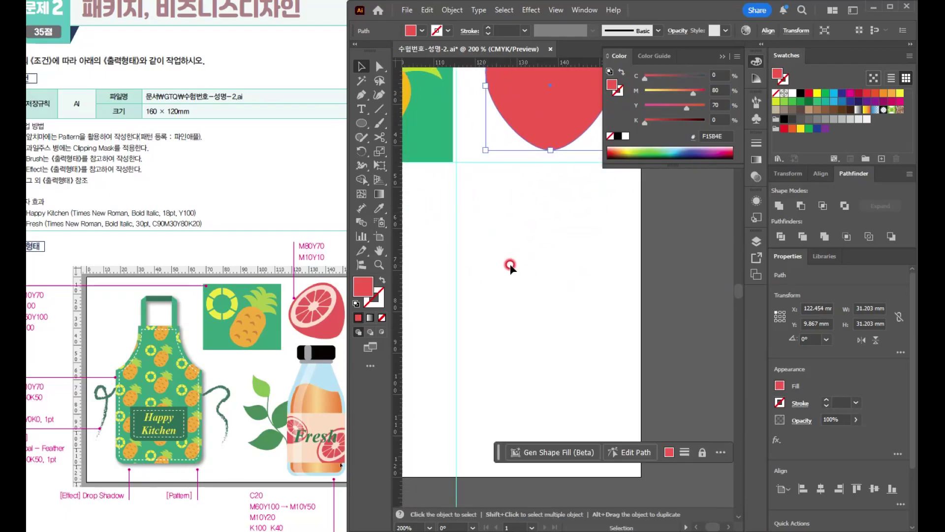
key("l")
left_click_drag(483, 185, 606, 288)
- Set the new circle's fill to M10 Y10
left_click_drag(722, 87, 573, 88)
type("10")
key("Tab")
type("10")
key("Return")
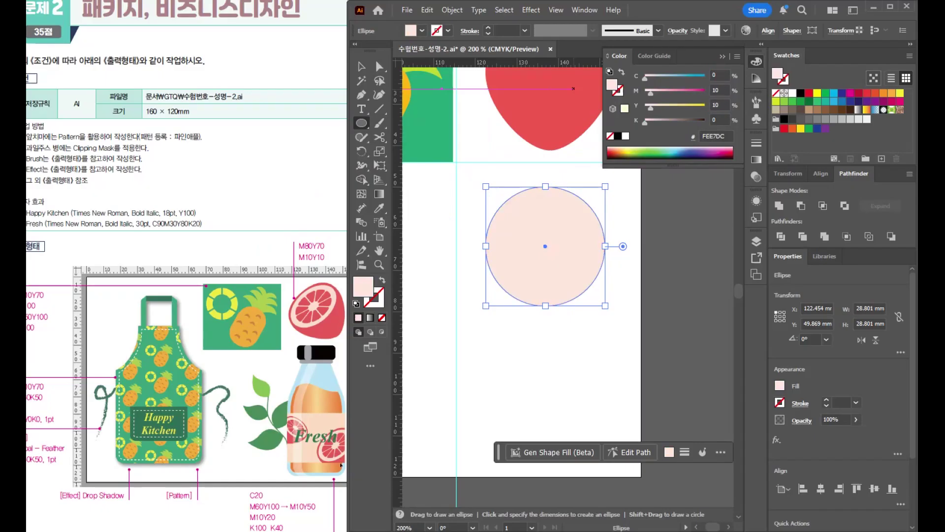
- Make a concentric copy of the pale circle about 22.8 mm in diameter and fill it with the red shape's sampled colour
key("v")
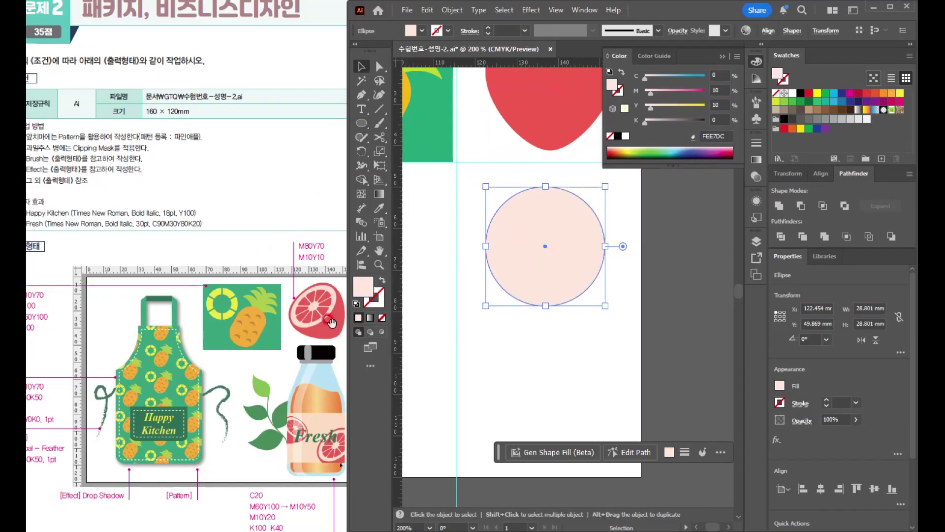
left_click(583, 252)
left_click_drag(605, 187, 589, 192)
key("i")
left_click(538, 100)
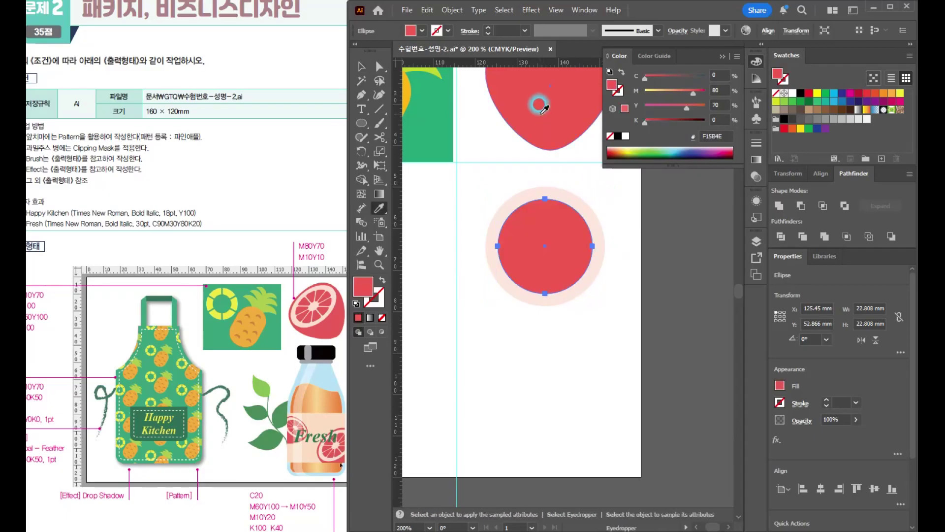
left_click(357, 69)
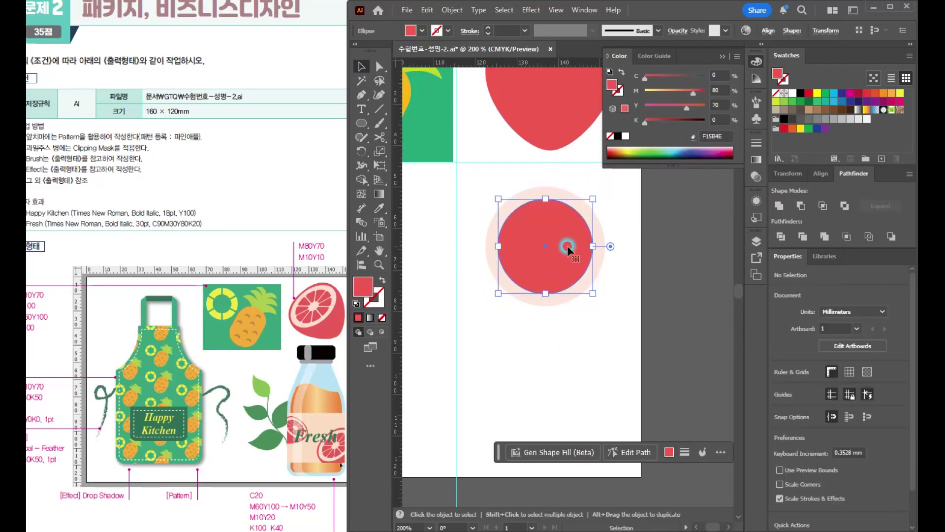
- Draw a vertical line about 34.5 mm long through the centre of the two circles, extending beyond their edges
scroll(567, 246, "up", 2)
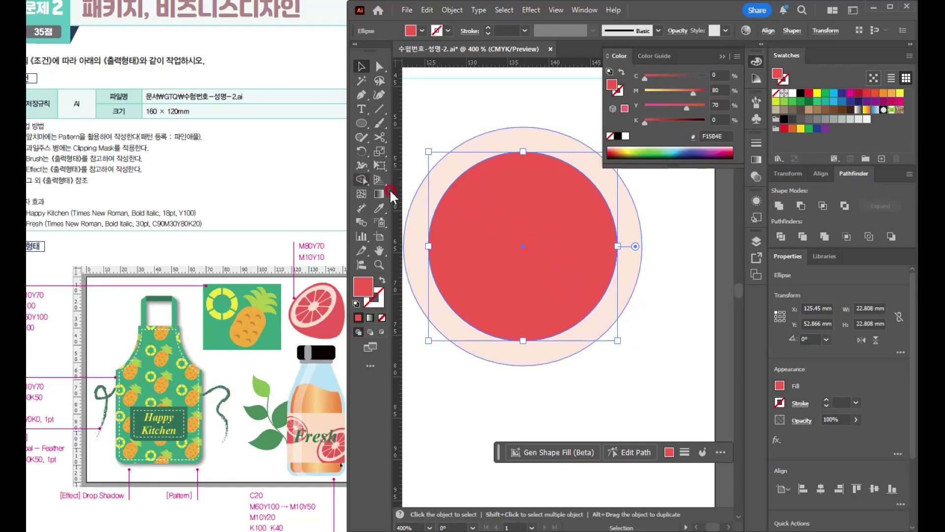
left_click(377, 108)
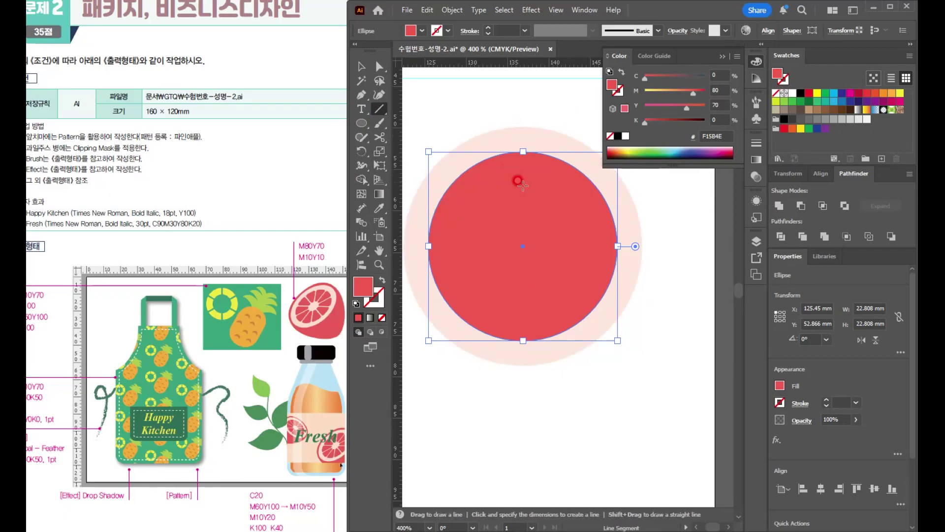
left_click(674, 267, "ctrl")
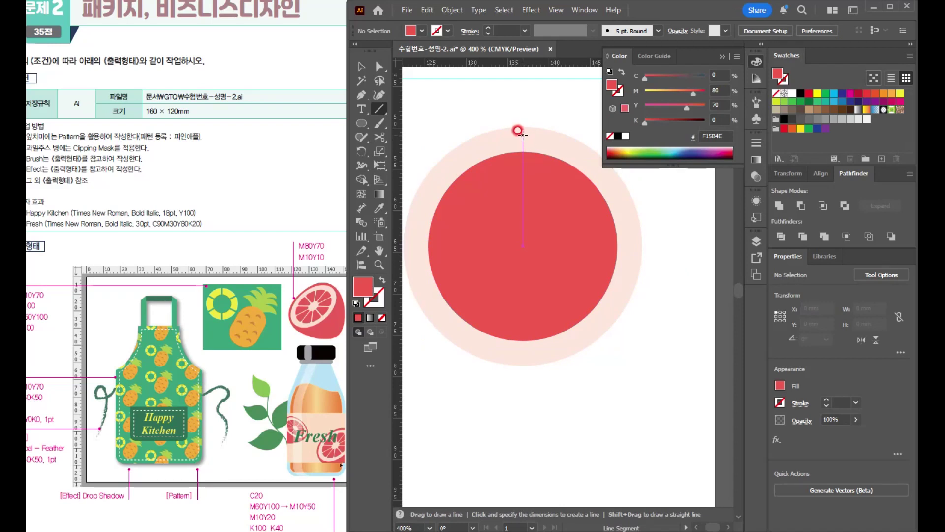
mouse_move(523, 116)
left_mouse_down()
mouse_move(523, 295)
mouse_move(537, 403)
left_mouse_up()
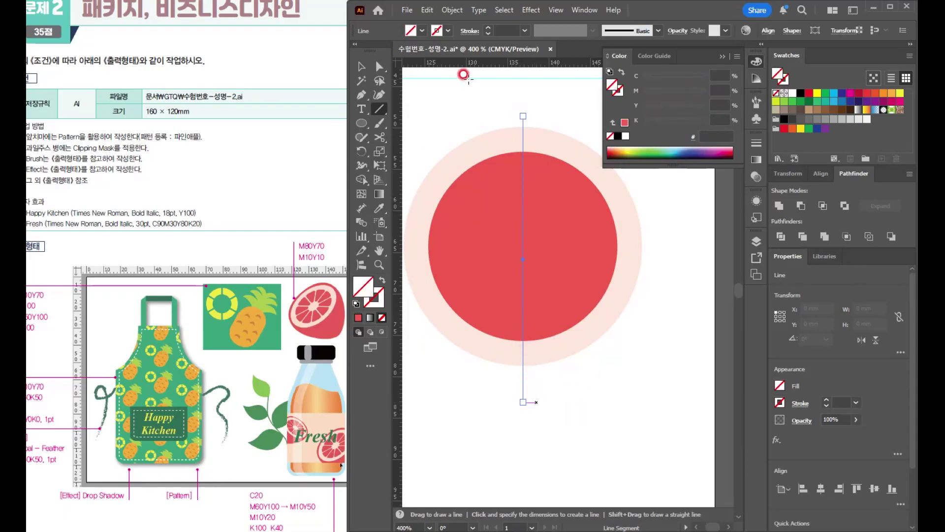
- Give the vertical line a black 2 pt stroke
left_click(491, 27)
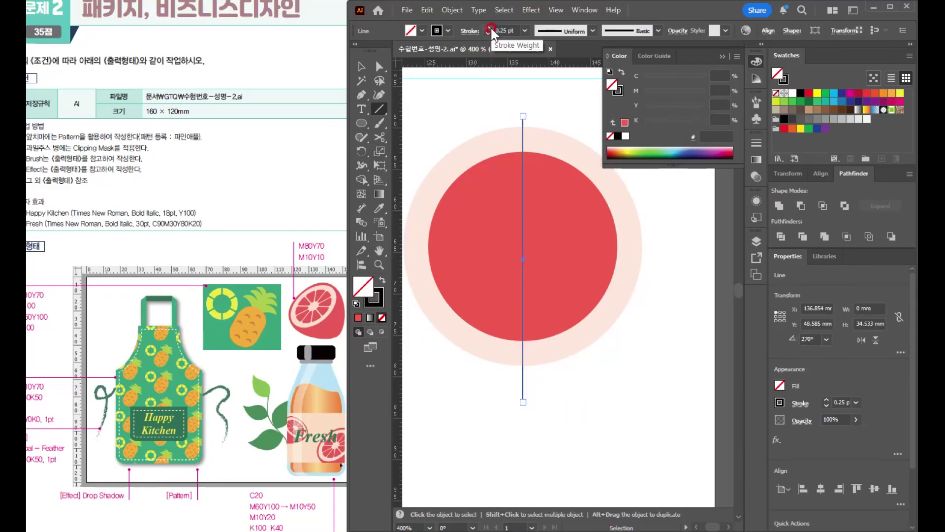
left_click(490, 27)
left_click(491, 27)
left_click(490, 27)
left_click(490, 27)
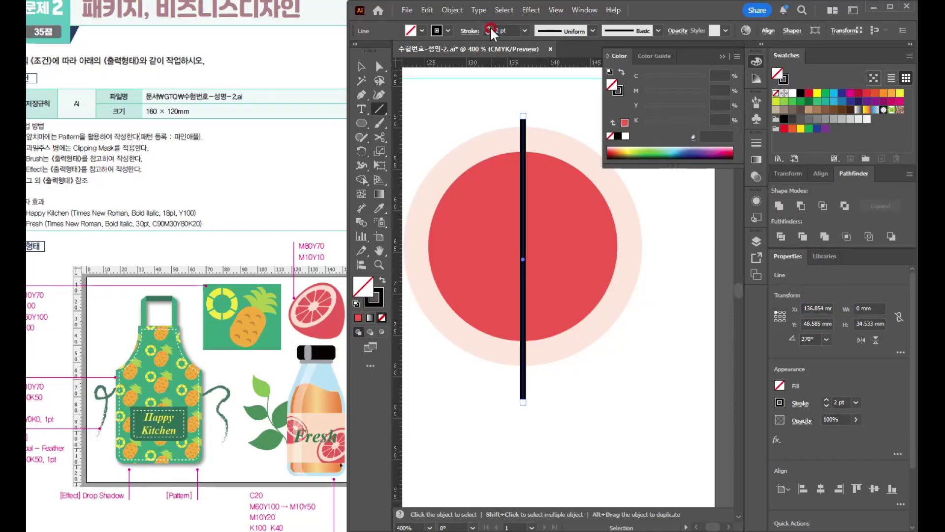
- Align the two circles and the vertical line on their centres, both horizontally and vertically
left_click(360, 67)
left_click_drag(446, 126, 604, 319)
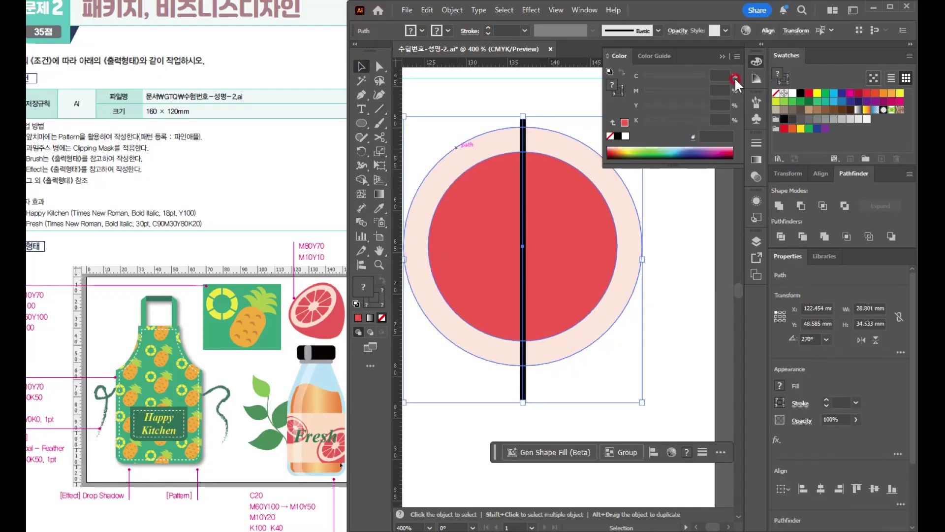
left_click(768, 31)
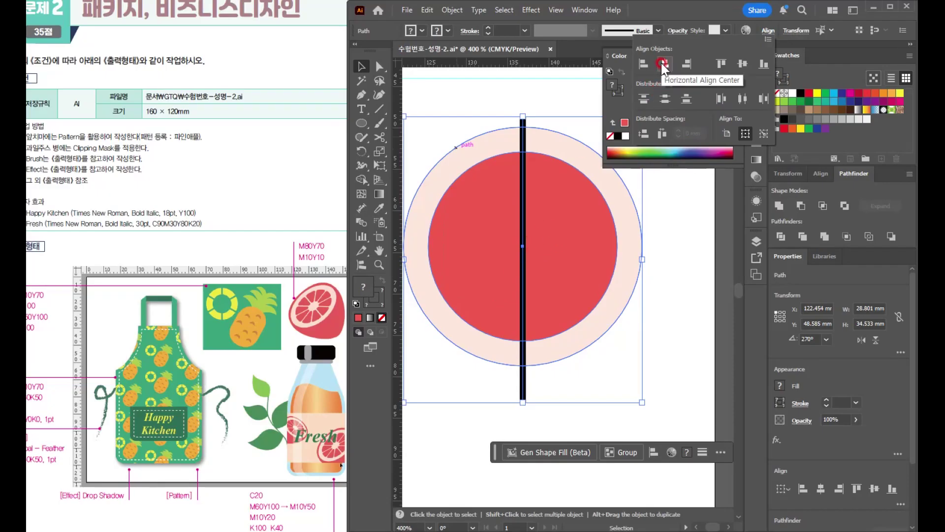
left_click(742, 63)
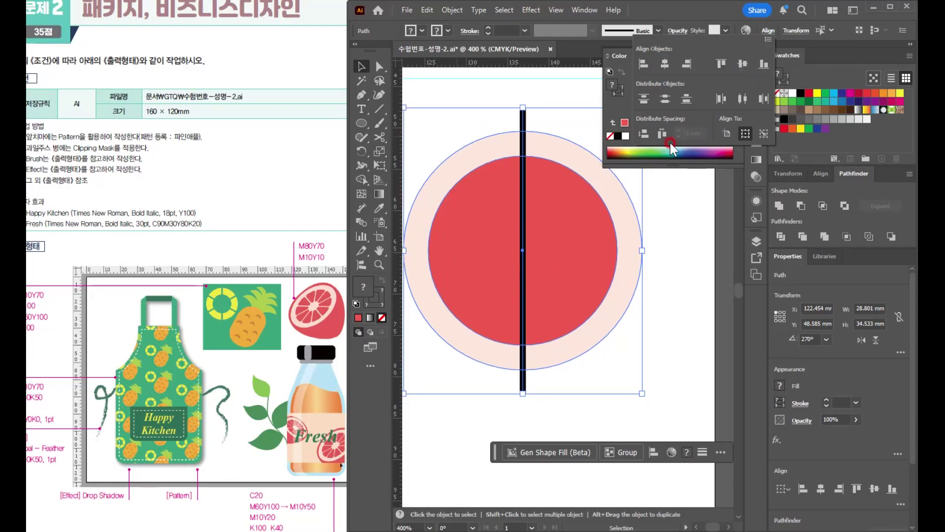
left_click(365, 68)
left_click(447, 88)
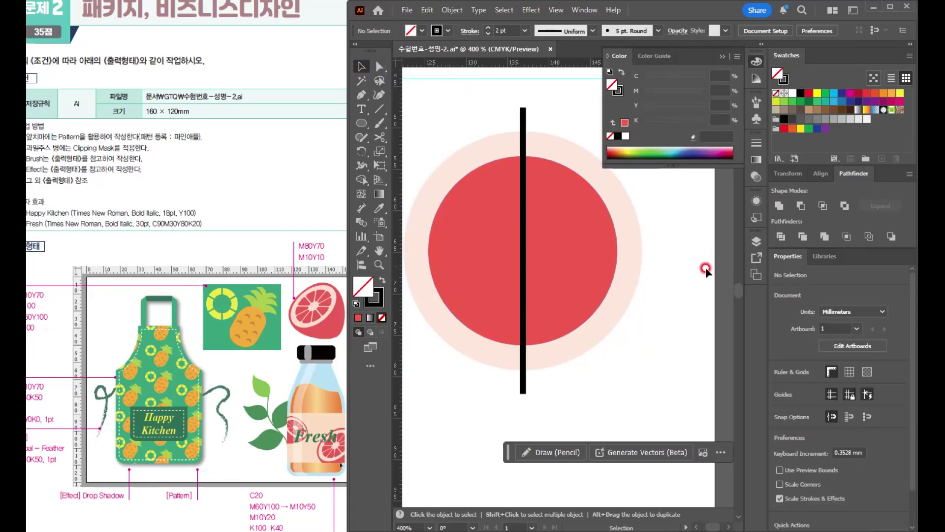
- Expand the vertical line's fill and stroke into a solid black bar
left_click(522, 114)
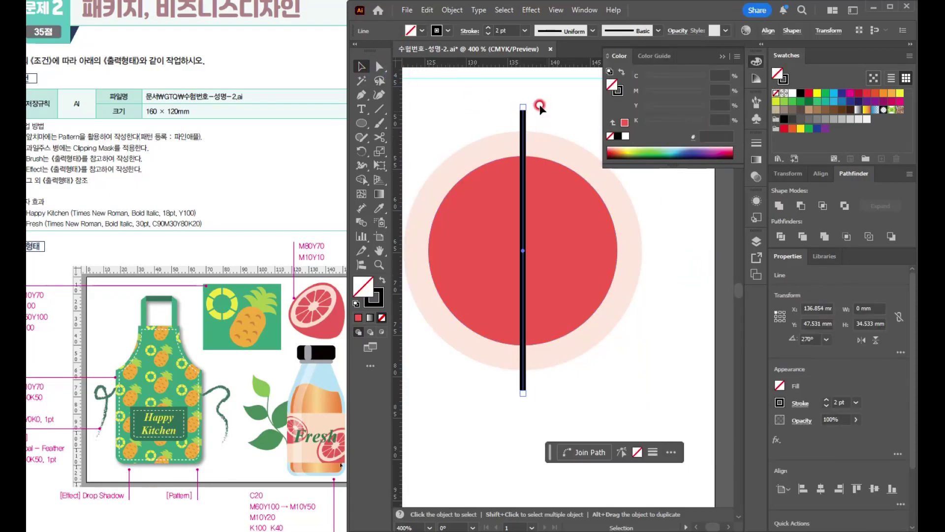
left_click(450, 14)
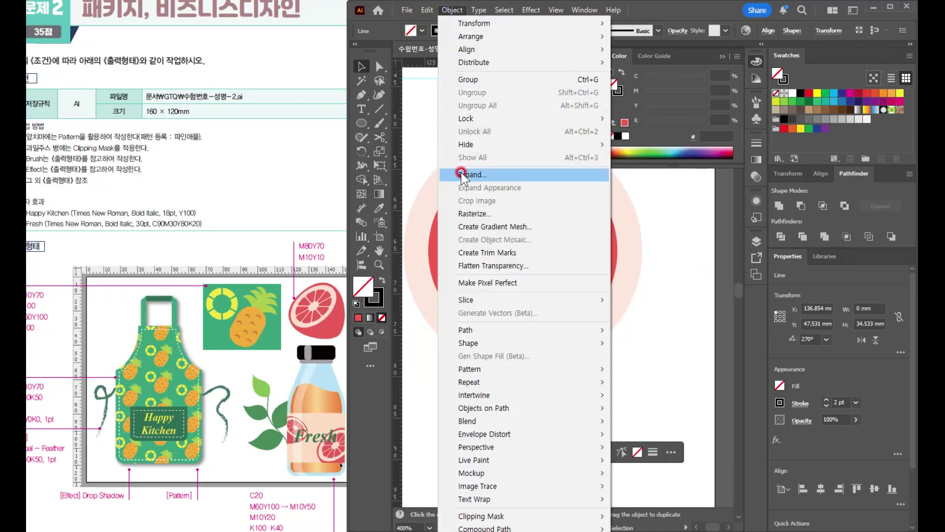
left_click(452, 9)
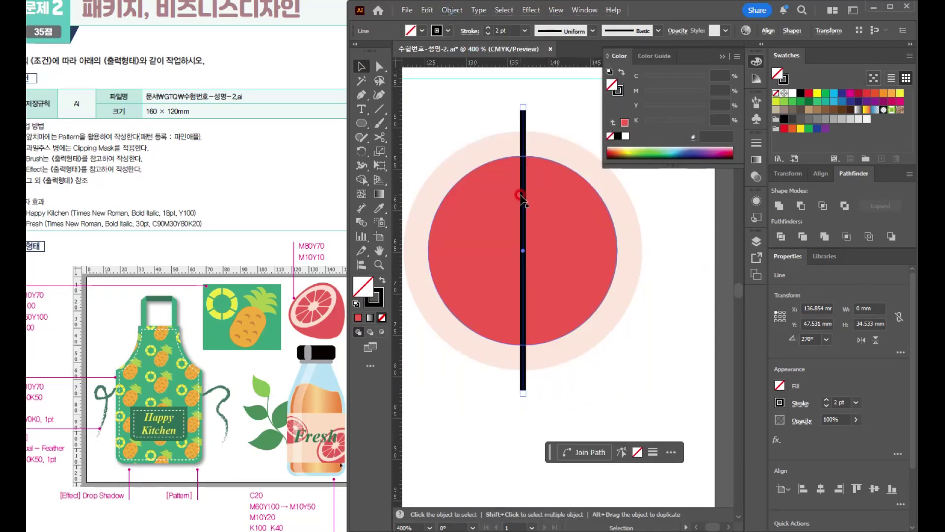
left_click(453, 11)
left_click(469, 175)
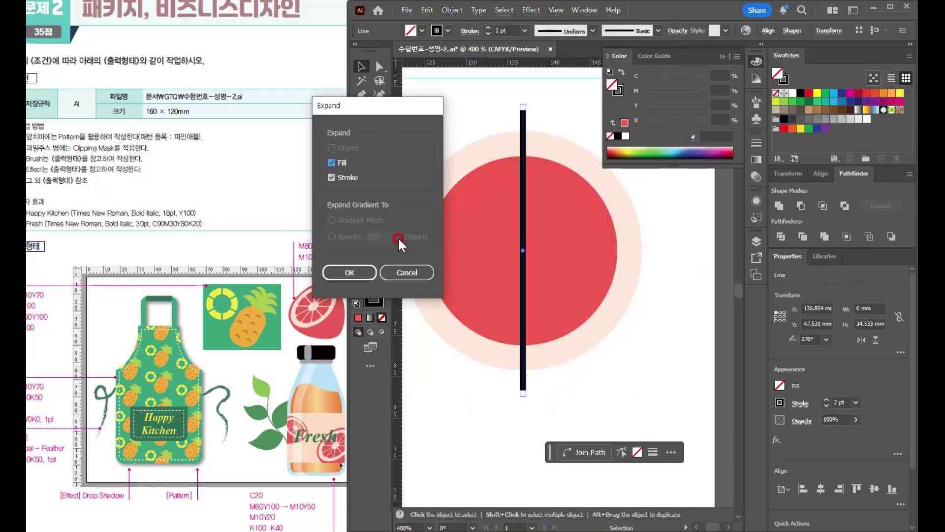
left_click(369, 269)
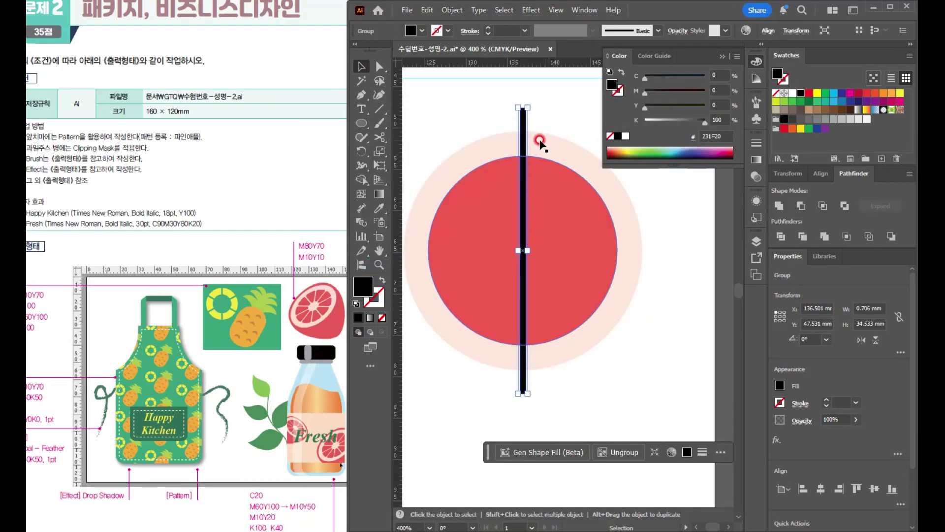
- Create a copy of the black bar rotated 30° about its centre
left_click(360, 152)
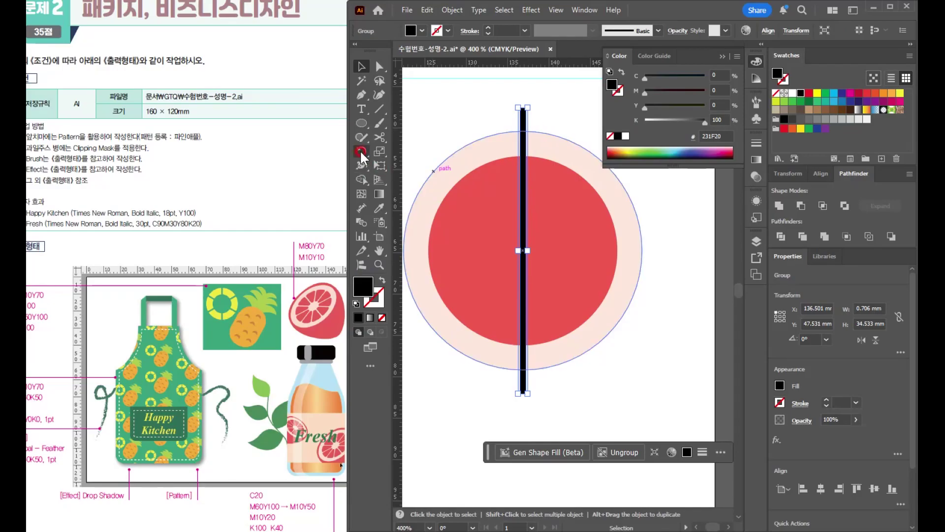
double_click(361, 152)
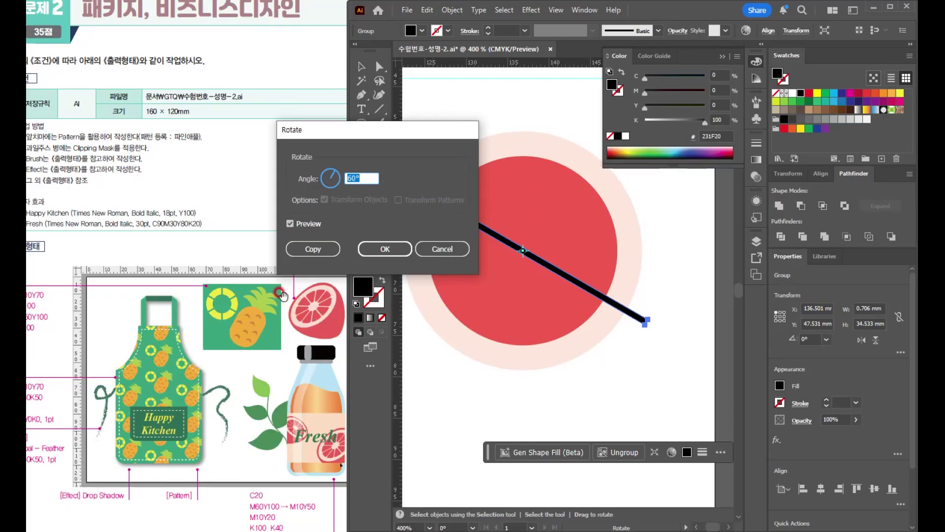
type("360/")
left_click(318, 223)
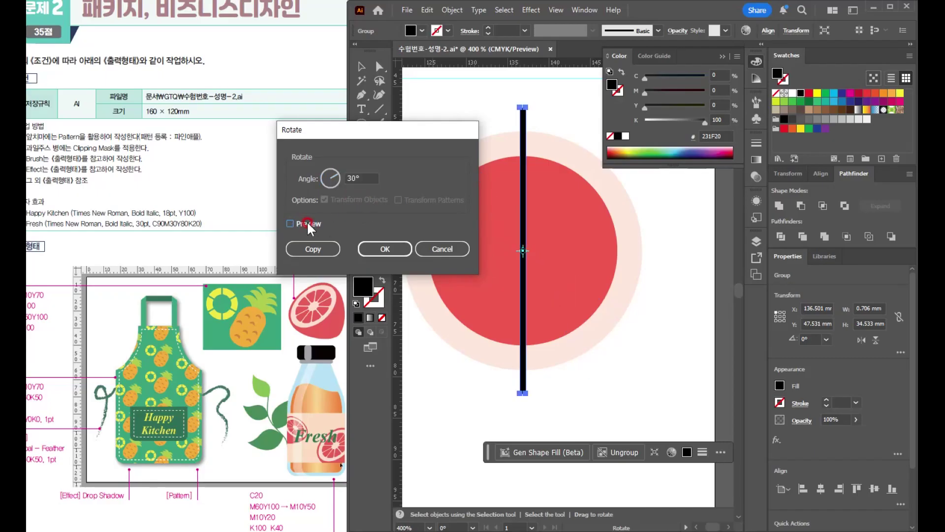
left_click(306, 222)
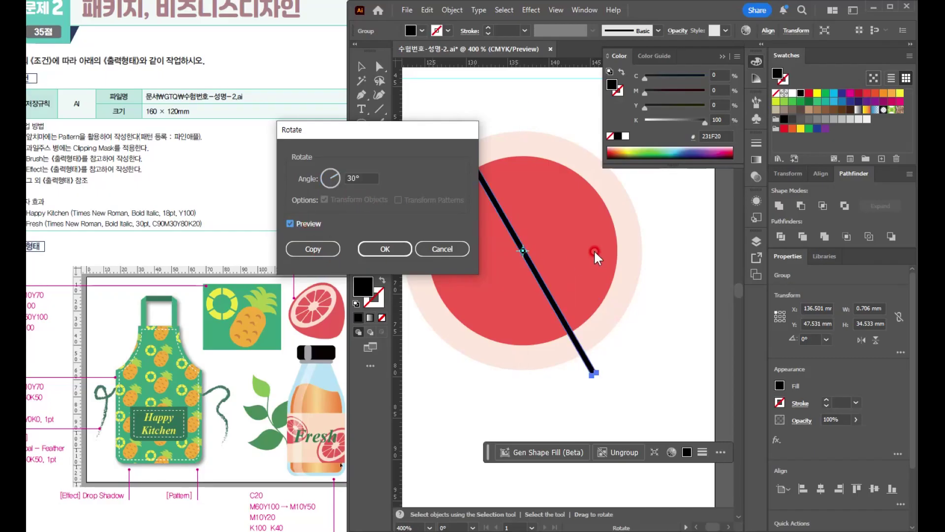
left_click_drag(427, 136, 314, 110)
left_click(185, 229)
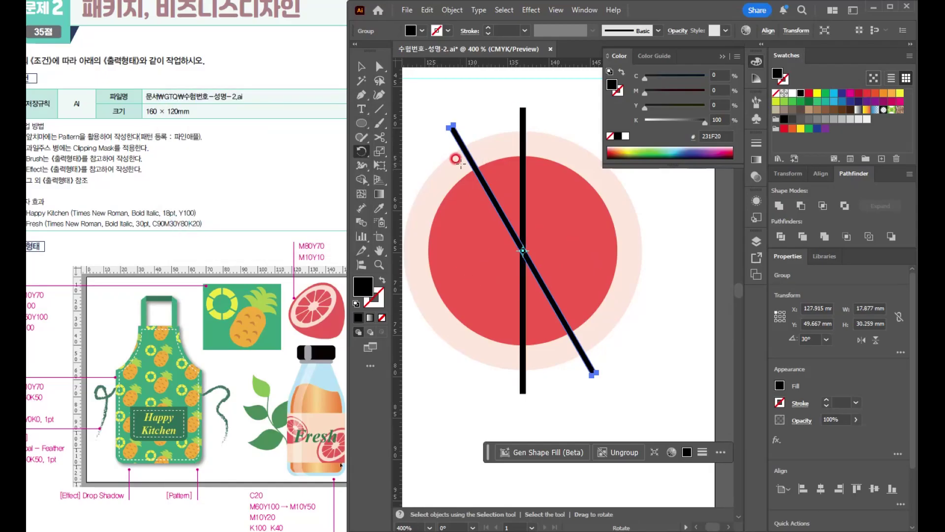
- Repeat the rotated copy four more times to complete the ring of black bars at 30° intervals
key("ctrl+d")
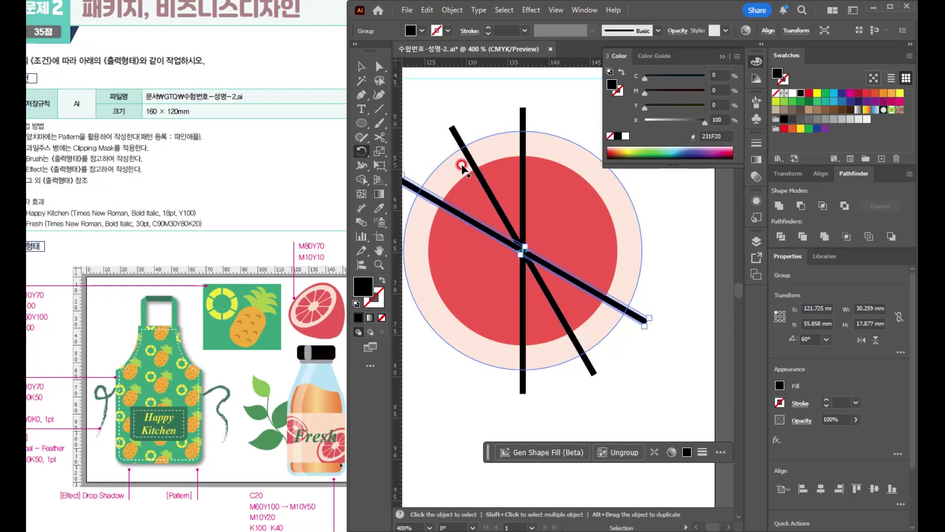
key("ctrl+d")
key("ctrl+d")
key("ctrl+d")
key("r")
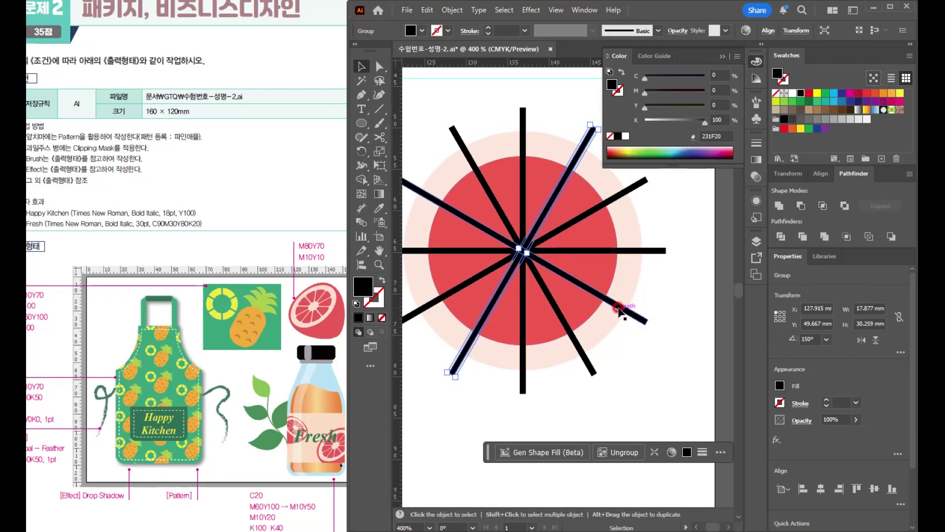
- Select all the bars and the inner red circle without the pale circle, and subtract the bars with Minus Front
left_click(358, 68)
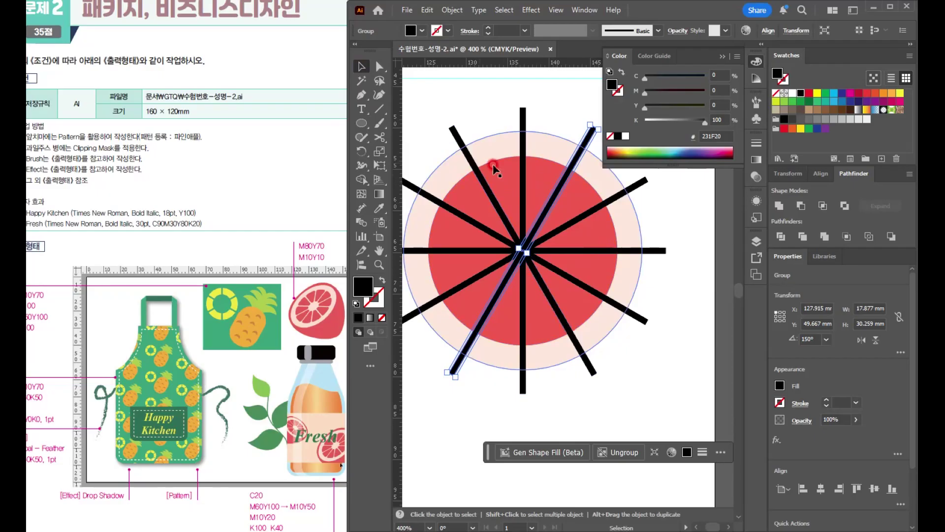
left_click_drag(596, 304, 612, 337)
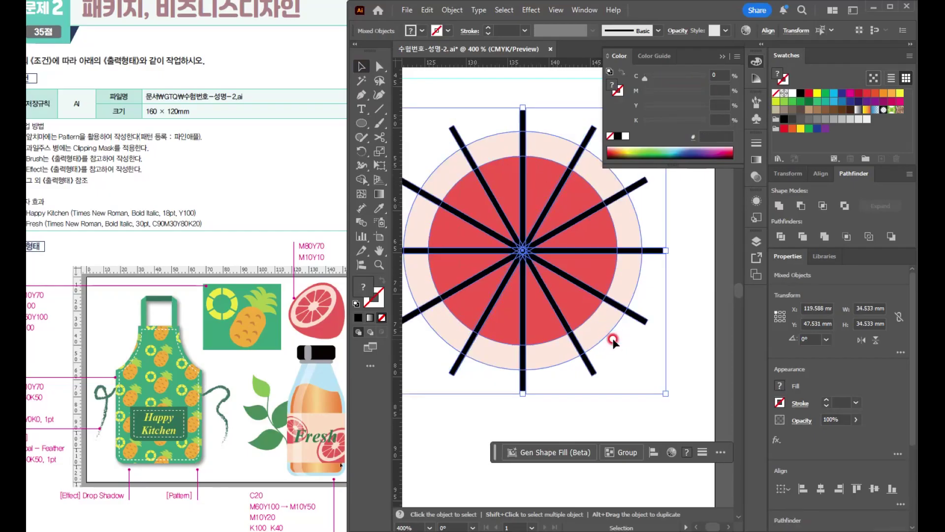
left_click(496, 140, "shift")
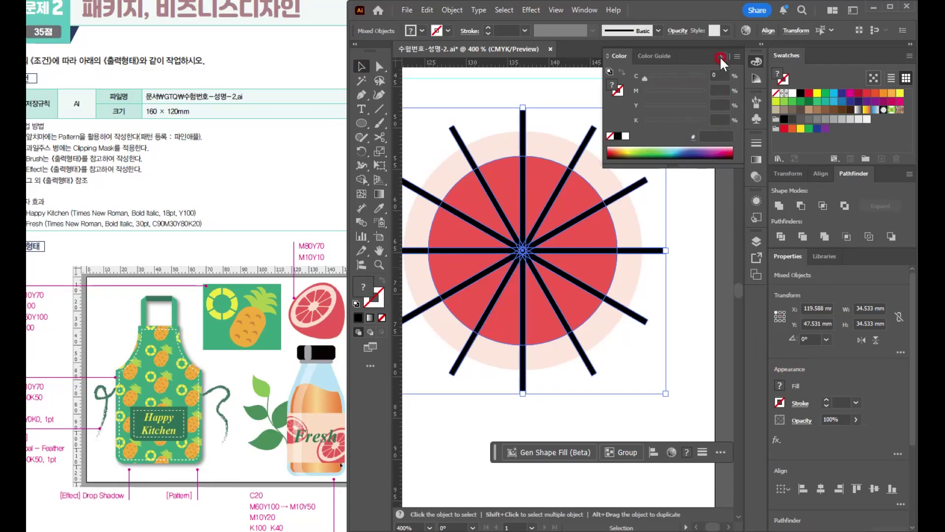
left_click(797, 209)
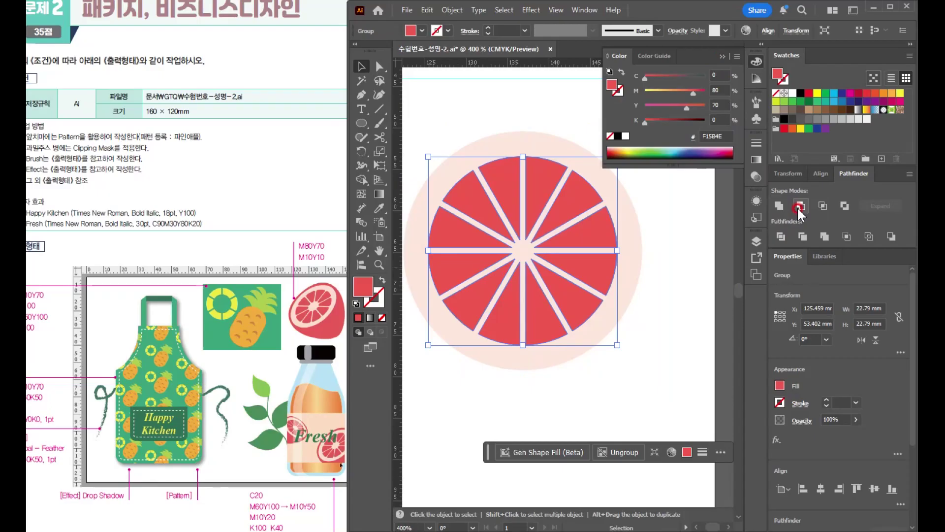
- Round the corners of all the red grapefruit segments with the live corner widgets and deselect them
left_click(475, 175)
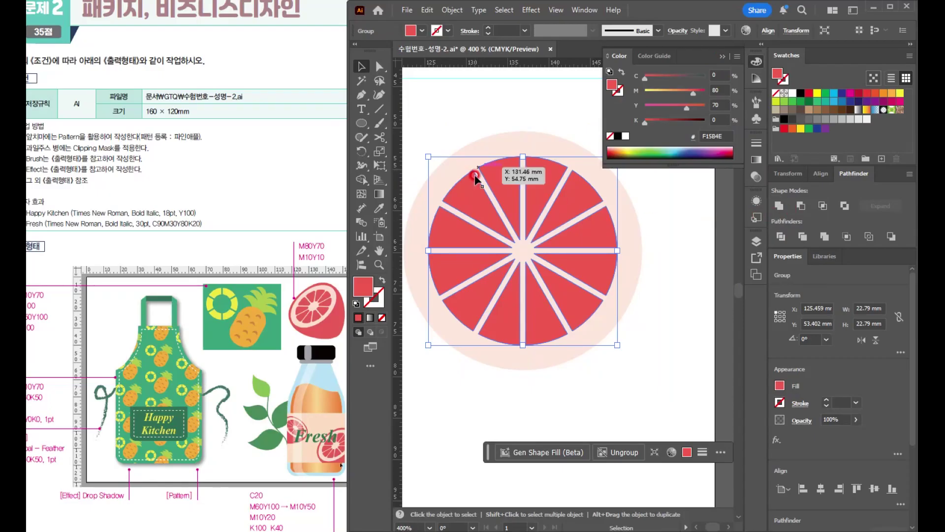
left_click(379, 66)
left_click(577, 182)
left_click_drag(511, 166, 517, 170)
left_click(360, 66)
left_click(674, 294)
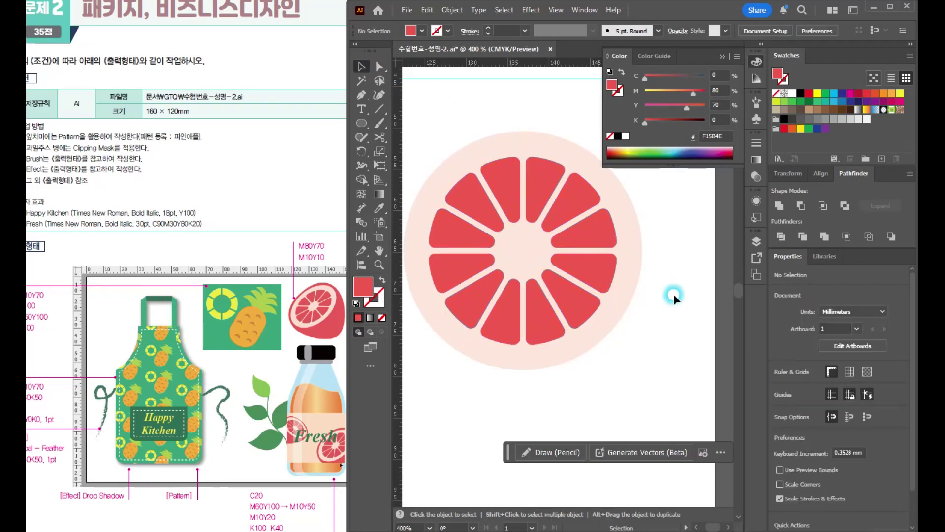
- Readjust the corner rounding of all the red grapefruit segments with the live corner widgets and deselect them
scroll(627, 332, "down", 3)
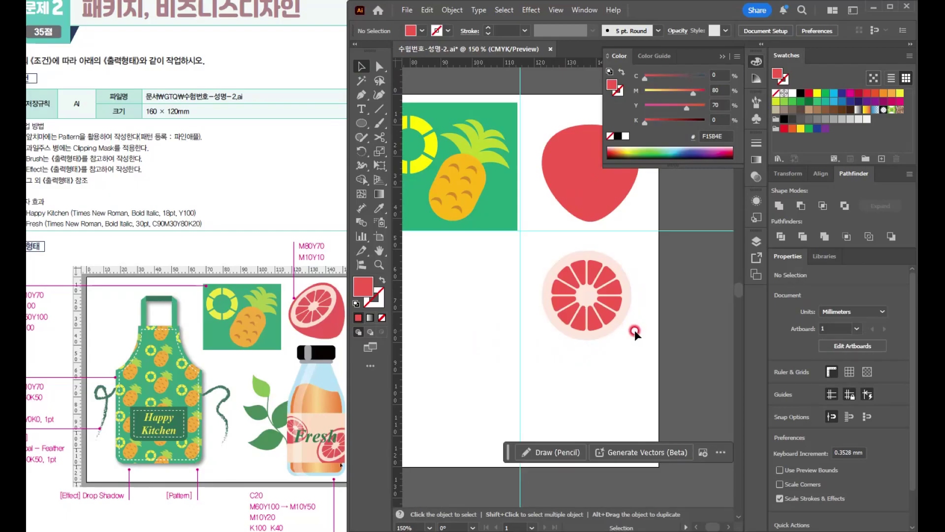
left_click(601, 275)
scroll(603, 280, "up", 5)
left_click(379, 66)
left_click(533, 279)
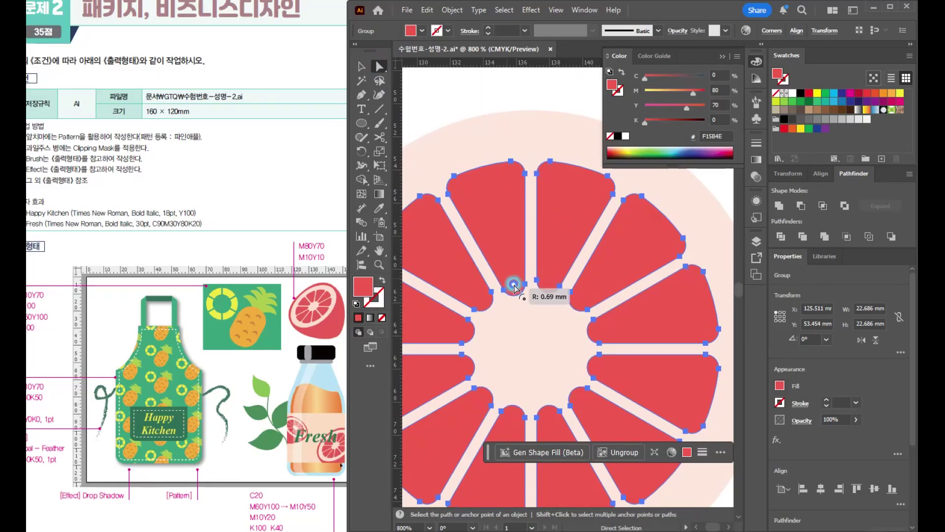
left_click_drag(514, 173, 516, 171)
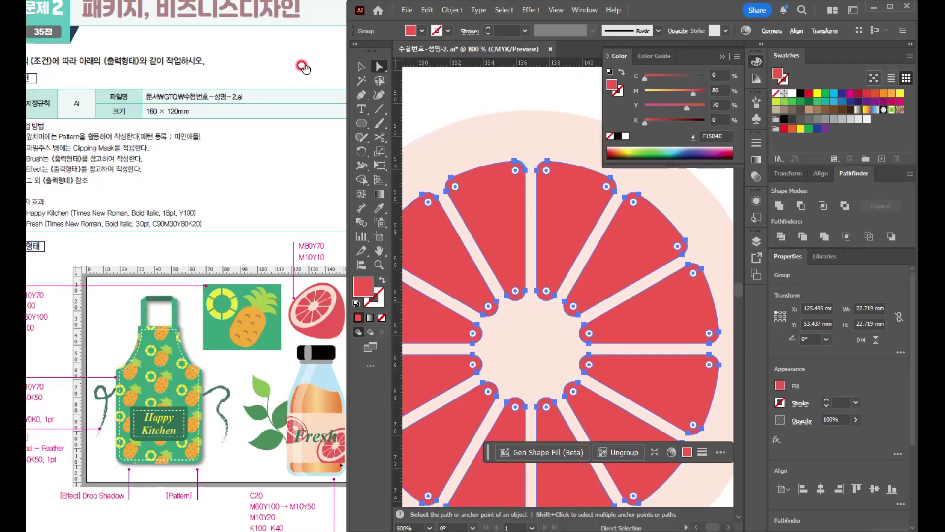
left_click(361, 68)
left_click(419, 87)
- Flatten the whole segmented slice, pale circle included, into an ellipse about 28.8 × 19 mm
scroll(598, 374, "down", 3)
scroll(611, 398, "down", 1)
left_click_drag(592, 341, 549, 230)
left_click_drag(481, 214, 545, 286)
scroll(567, 284, "up", 3)
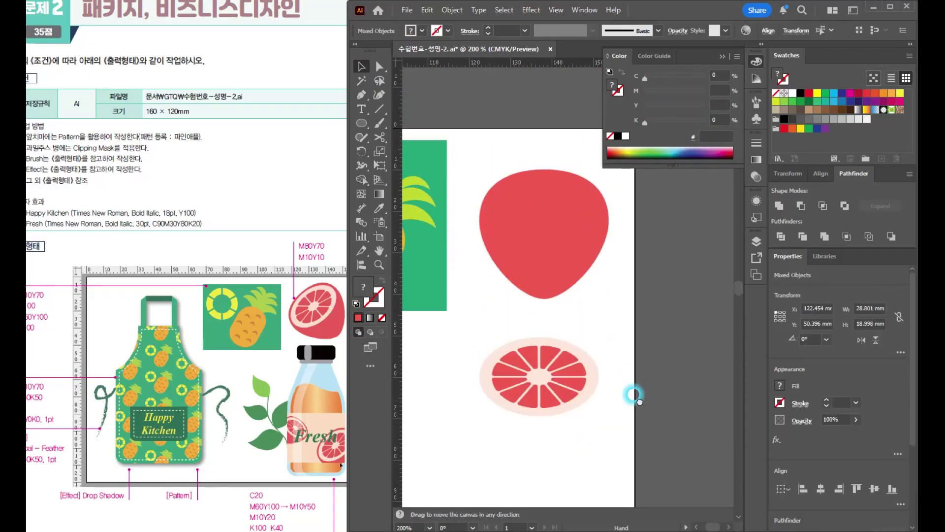
- Place the flattened slice on the upper part of the red grapefruit body and scale it to leave a narrow red rim
left_click_drag(546, 383, 552, 221)
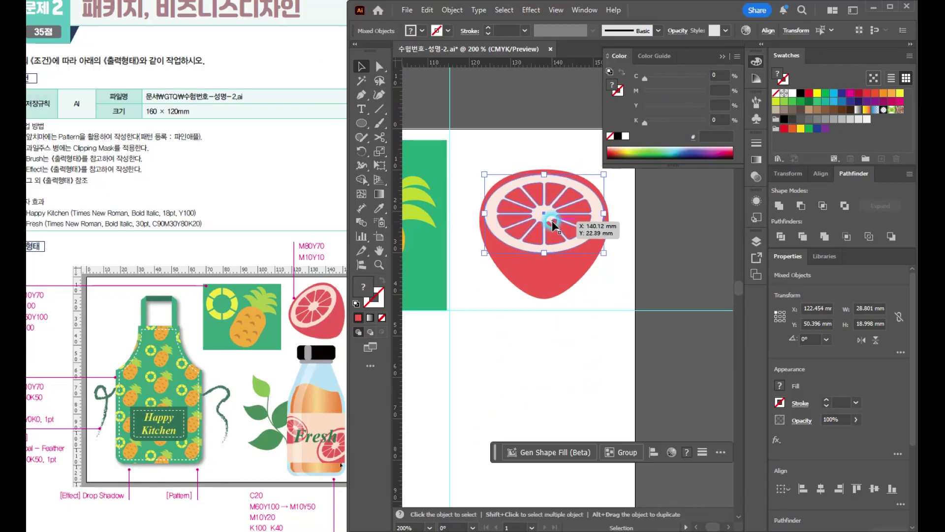
scroll(551, 220, "up", 2)
left_click_drag(655, 285, 643, 277)
left_click_drag(560, 241, 561, 232)
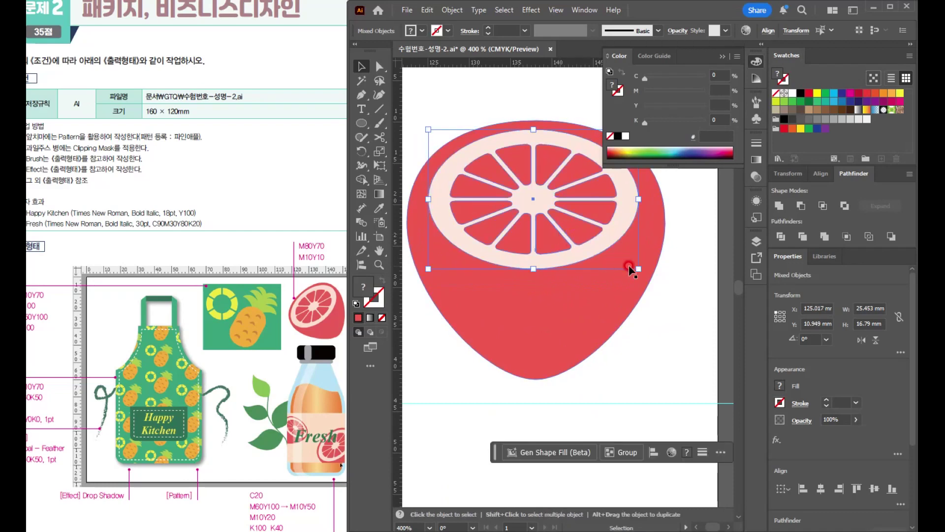
left_click_drag(639, 269, 648, 270)
left_click_drag(581, 231, 582, 238)
left_click(660, 333)
- Group the cut face with the red body and rotate the grapefruit about 34° counterclockwise
scroll(661, 333, "down", 2)
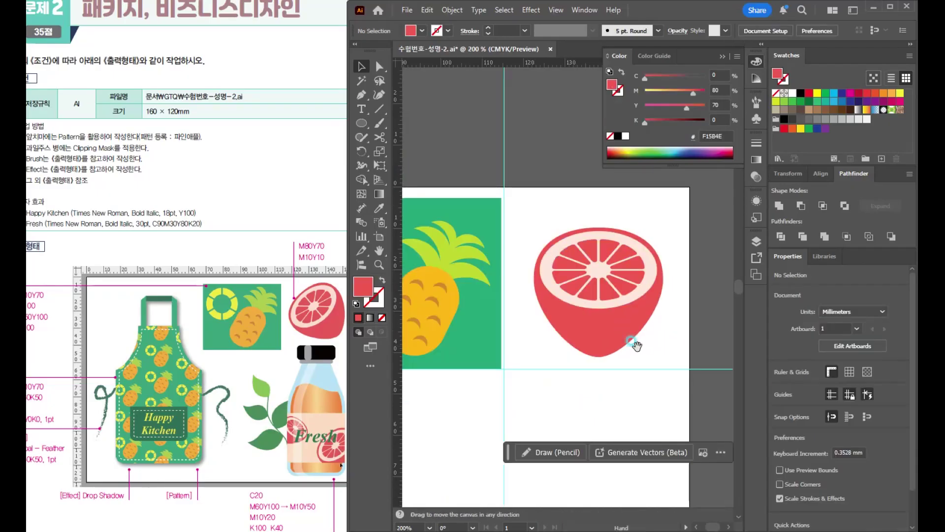
left_click_drag(634, 339, 559, 327)
left_click_drag(473, 211, 559, 321)
key("a")
key("ctrl+g")
key("v")
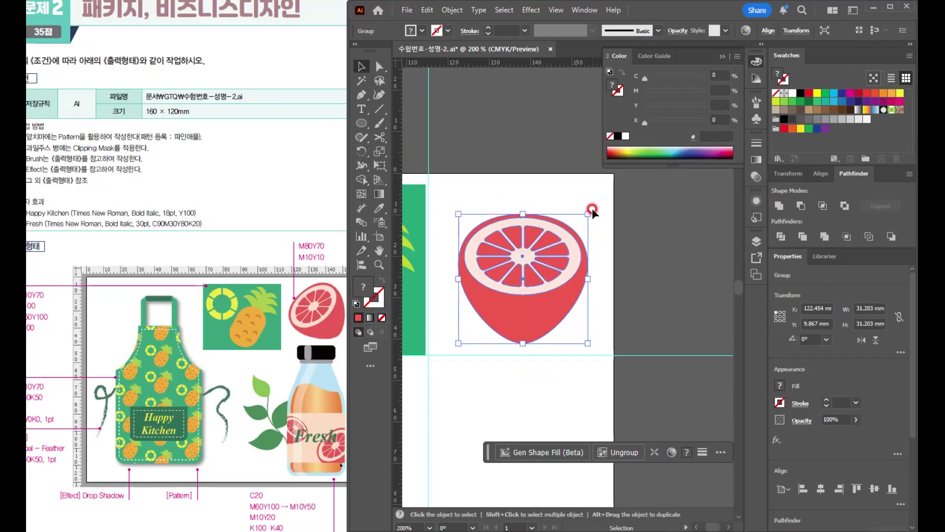
left_click_drag(592, 205, 536, 193)
- Save the document and hide the guides
key("ctrl+1")
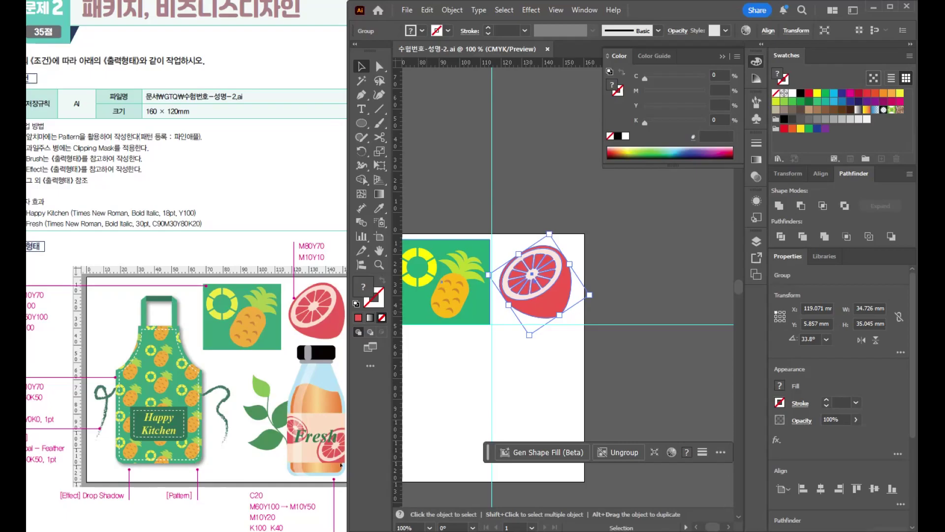
left_click(469, 416)
left_click_drag(468, 415, 677, 321)
left_click(567, 324)
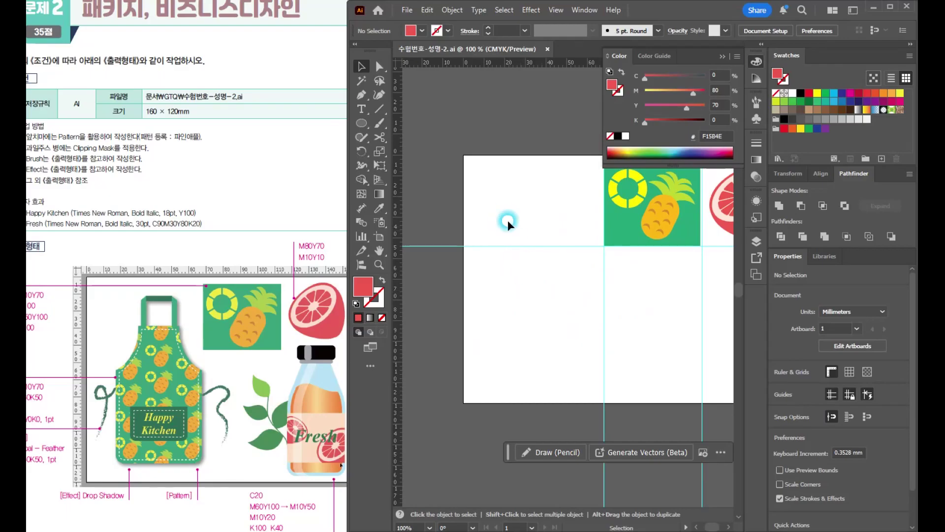
left_click_drag(536, 289, 512, 308)
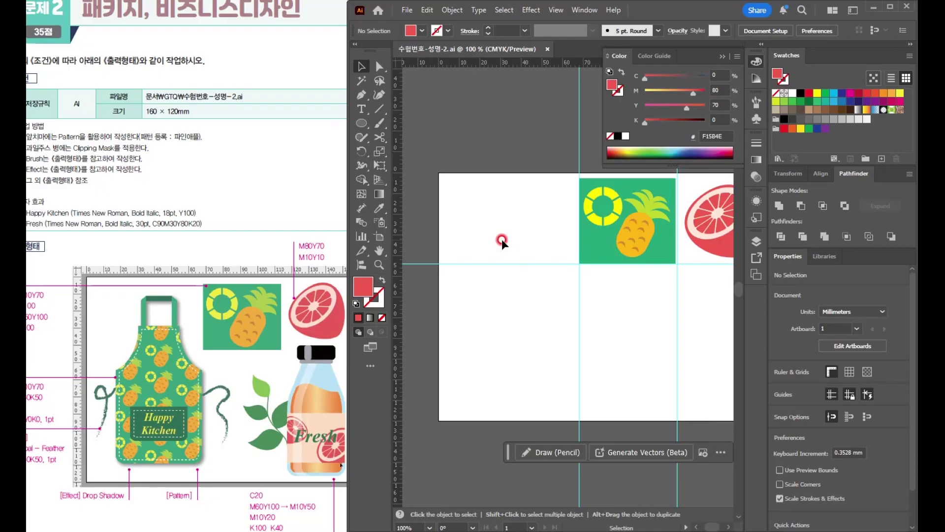
key("ctrl+semicolon")
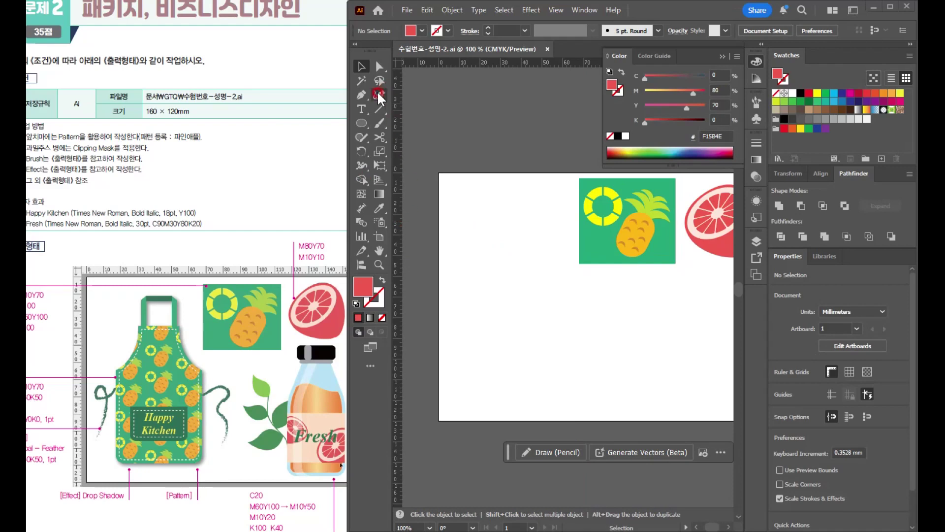
- Draw the apron body as a rectangle about 41 × 77 mm with the default white fill and black stroke, beside the green pineapple panel
left_click_drag(361, 120, 403, 123)
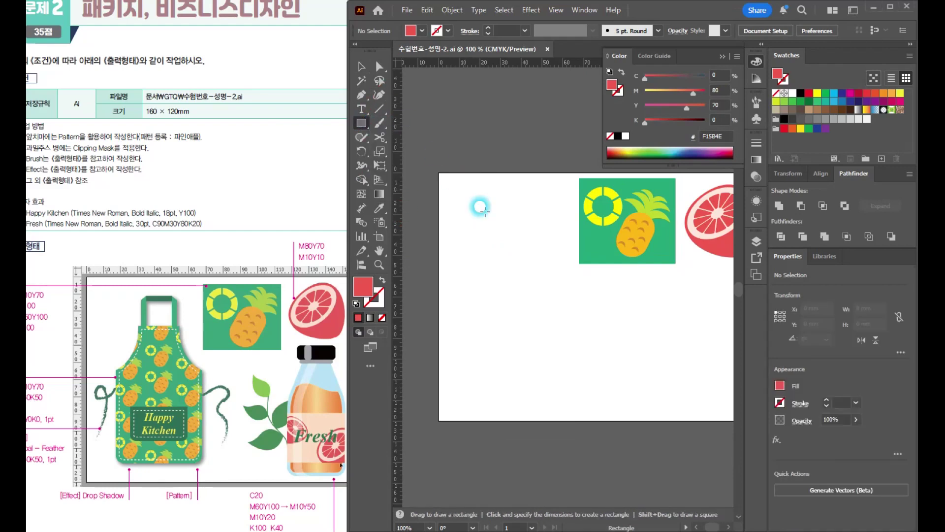
mouse_move(472, 233)
left_mouse_down()
mouse_move(565, 407)
mouse_move(567, 393)
left_mouse_up()
key("d")
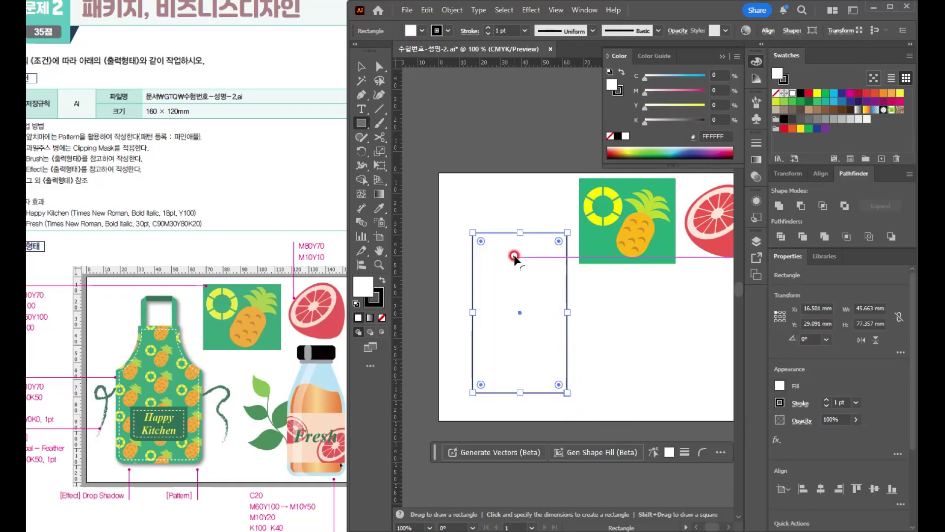
key("v")
left_click_drag(521, 280, 517, 282)
left_click_drag(517, 282, 516, 246)
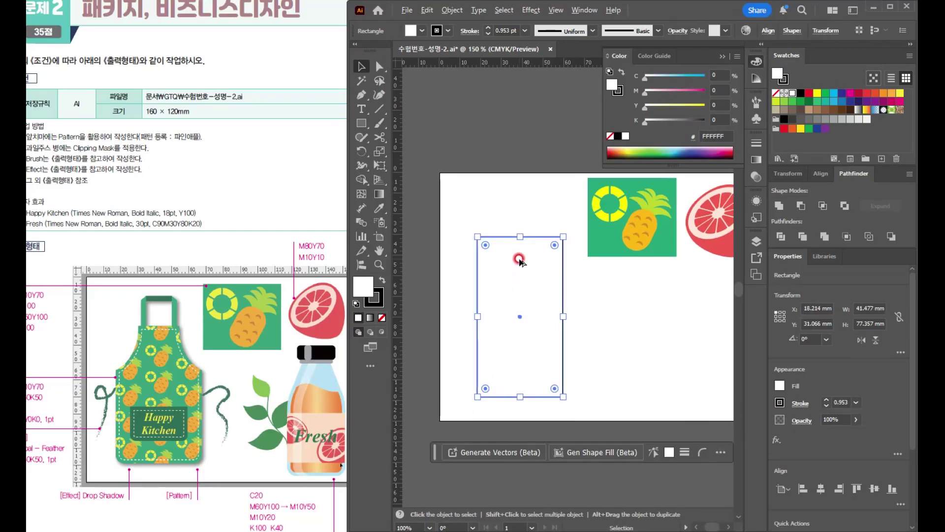
key("space")
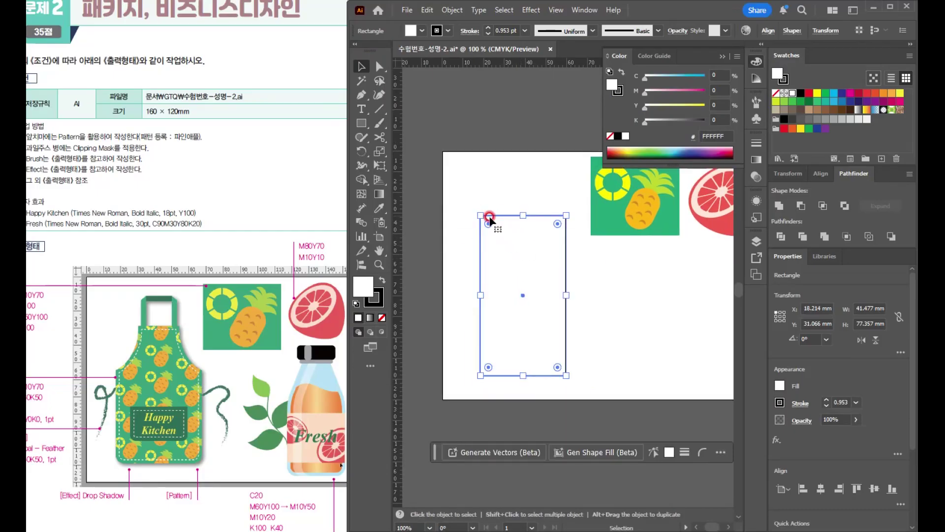
key("space")
left_click_drag(500, 249, 487, 248)
- Draw an ellipse about 21 × 33 mm over the rectangle's upper-left corner, rotate it about 18° clockwise and enlarge it slightly
left_click_drag(358, 121, 401, 151)
left_click_drag(442, 188, 486, 255)
key("v")
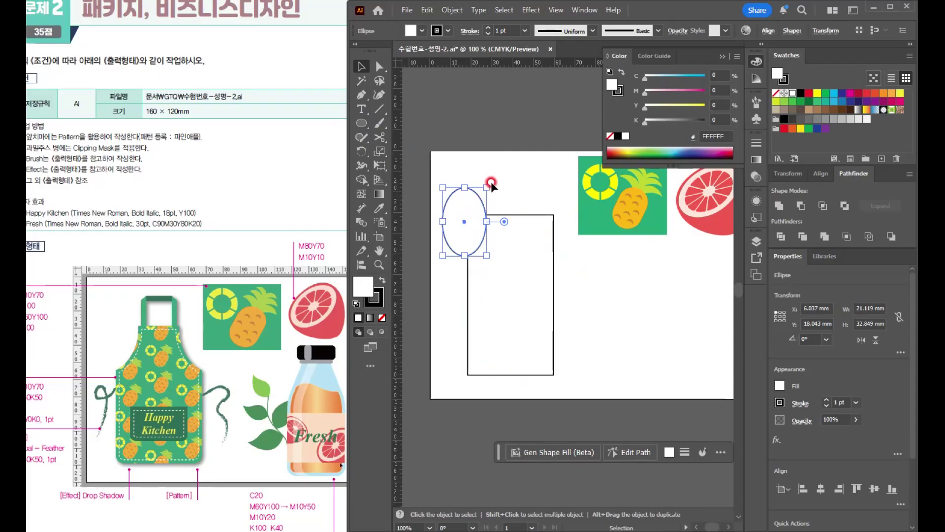
left_click_drag(488, 183, 495, 203)
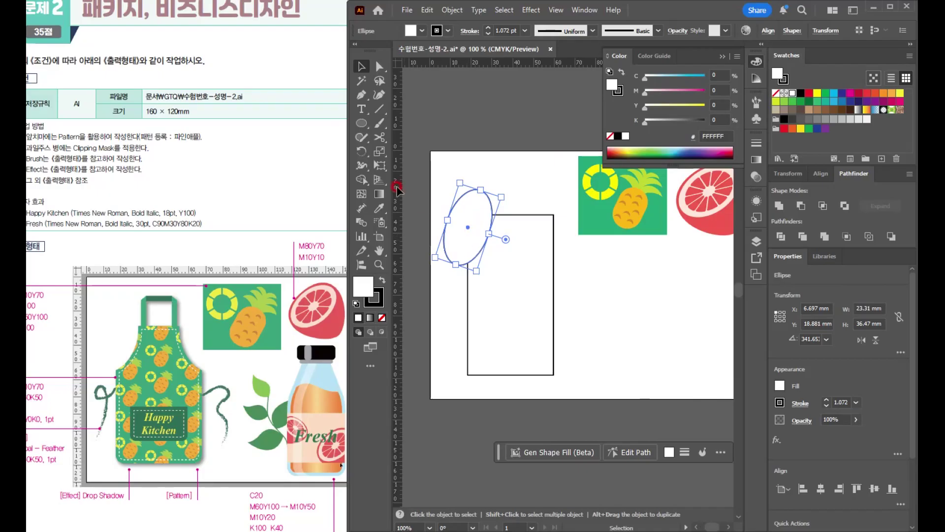
- Reflect a copy of the tilted ellipse across the rectangle's vertical centre line onto the upper-right corner
left_click_drag(359, 152, 398, 163)
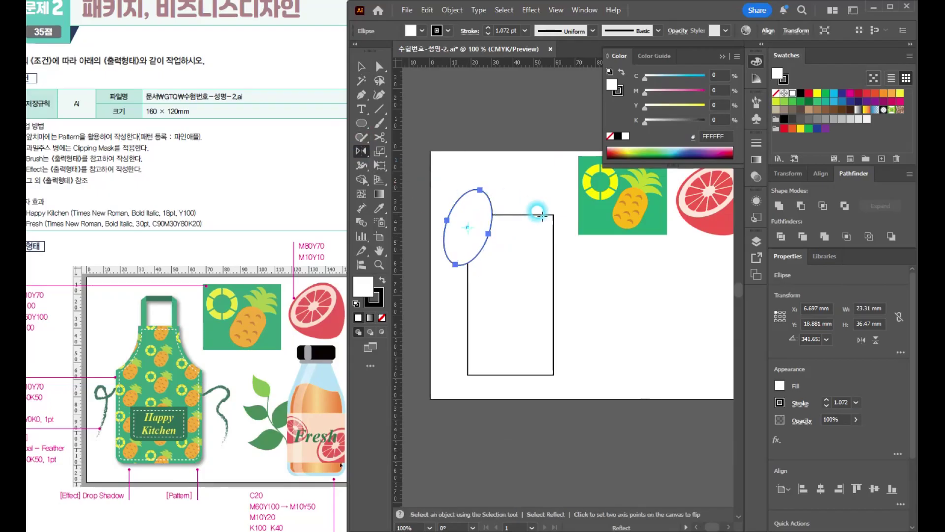
left_click(511, 294, "alt")
left_click(321, 279)
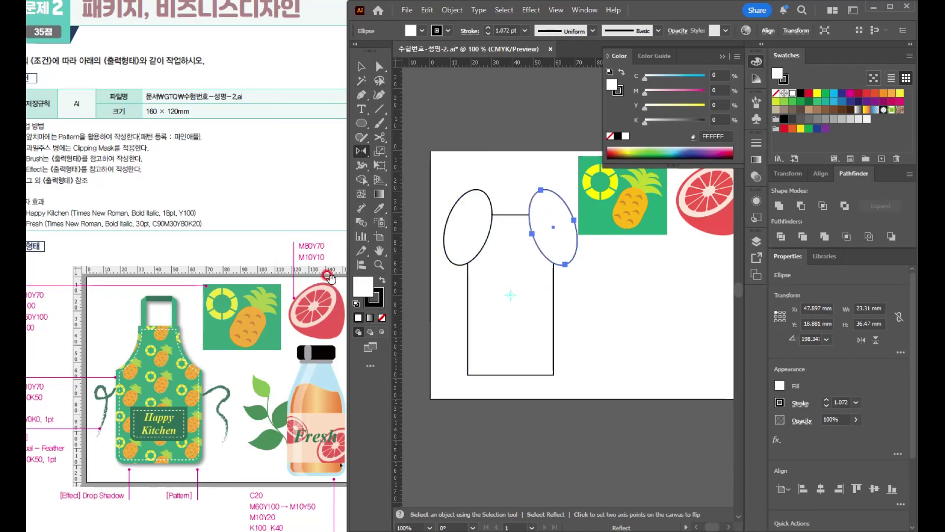
- Select the rectangle and both ellipses and cut the armholes out with Minus Front
key("v")
left_click_drag(468, 173, 548, 269)
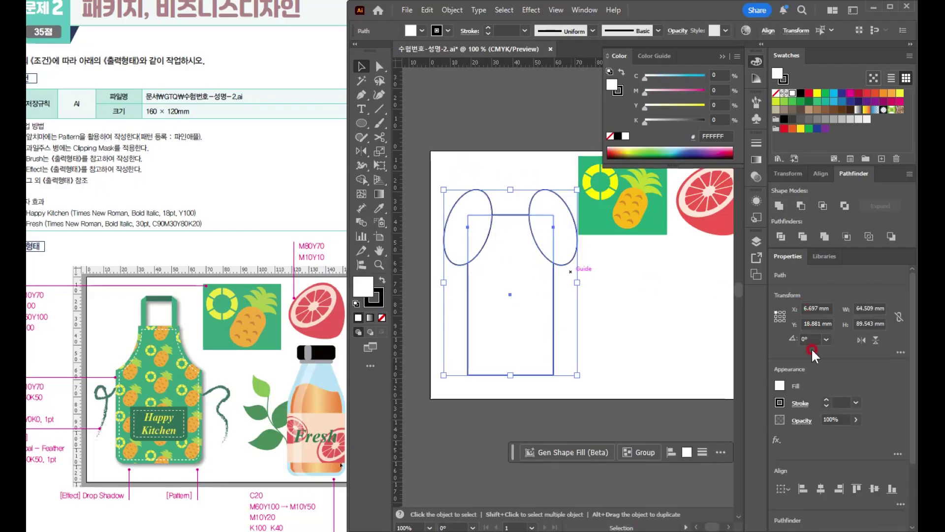
left_click(800, 206)
left_click(637, 297)
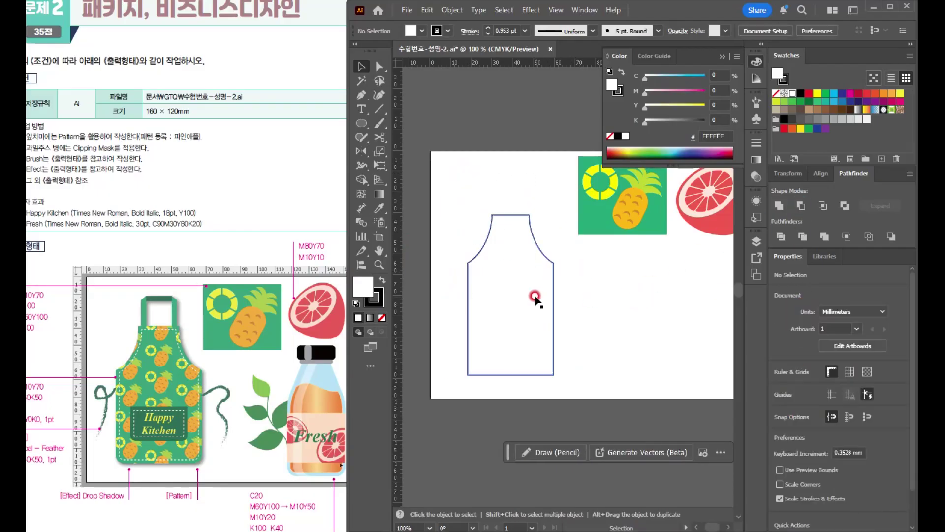
- Fill the apron shape with C80 M10 Y70
left_click(505, 280)
left_click(142, 386)
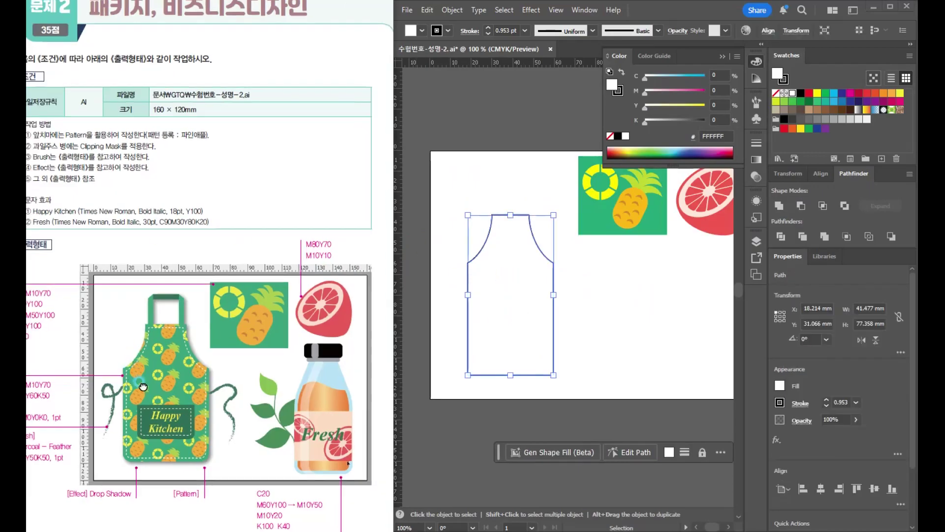
left_click_drag(139, 382, 168, 363)
left_click(739, 90)
left_click_drag(717, 73, 658, 74)
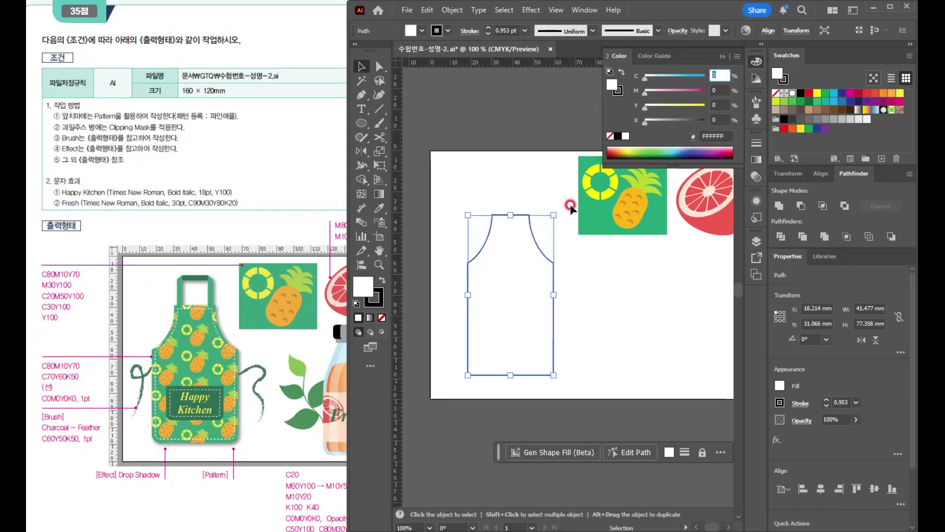
type("80")
key("Tab")
type("10")
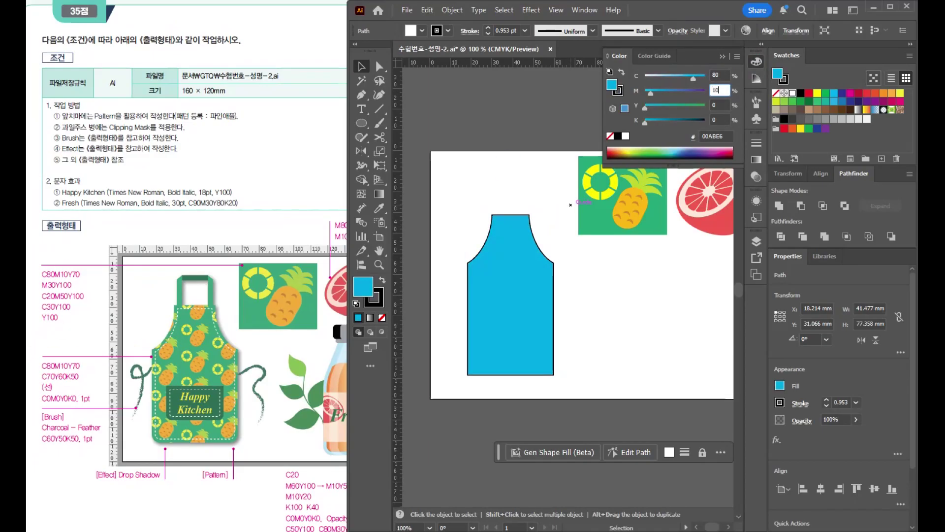
key("Tab")
type("70")
left_click(570, 204)
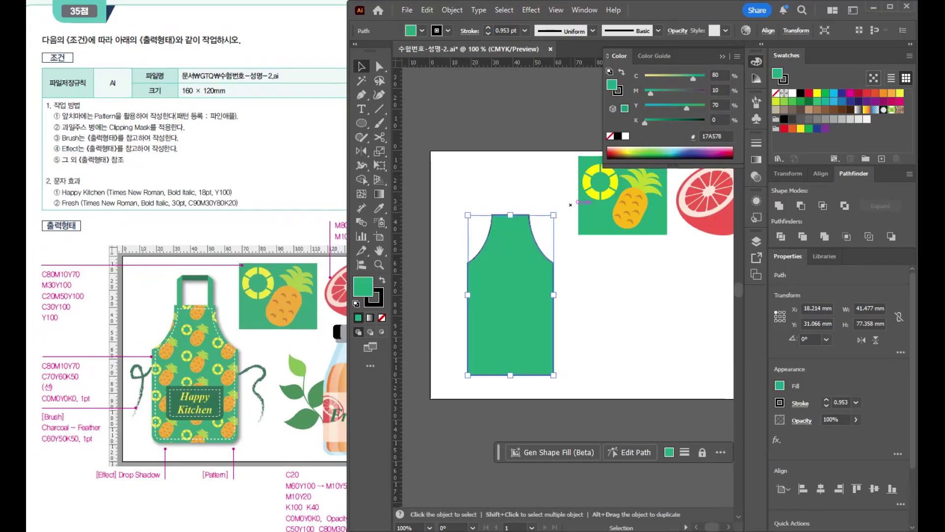
- Remove the apron shape's stroke and make its fill active again
left_click(620, 90)
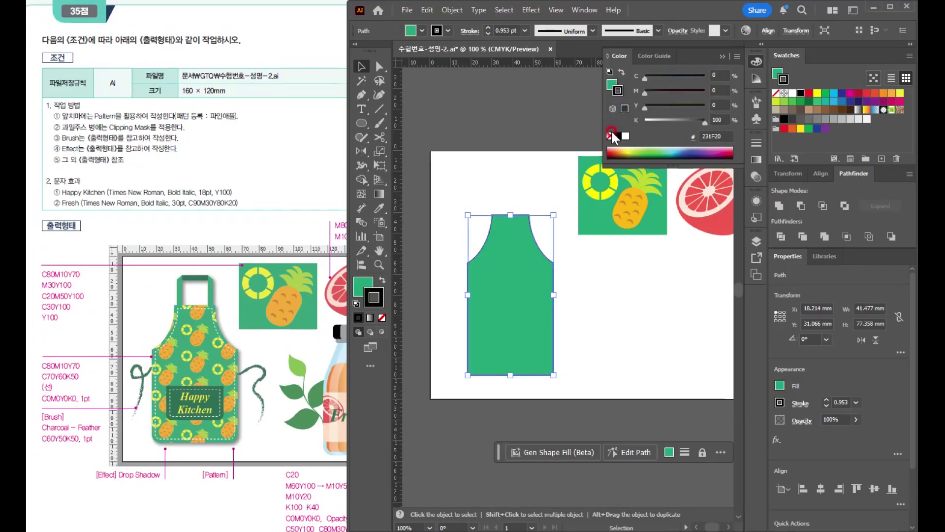
left_click(610, 135)
left_click(612, 85)
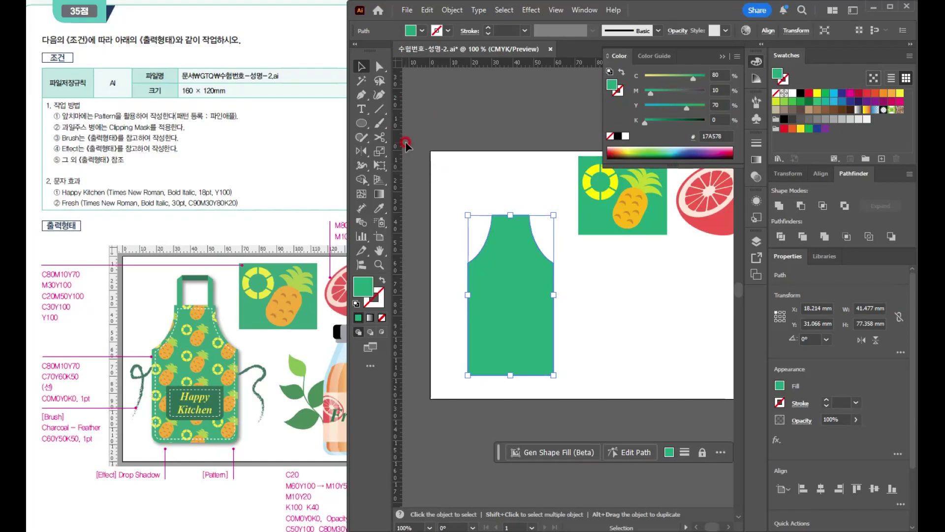
- Enlarge the apron shape to about 49 × 79 mm and round its two bottom corners slightly
key("a")
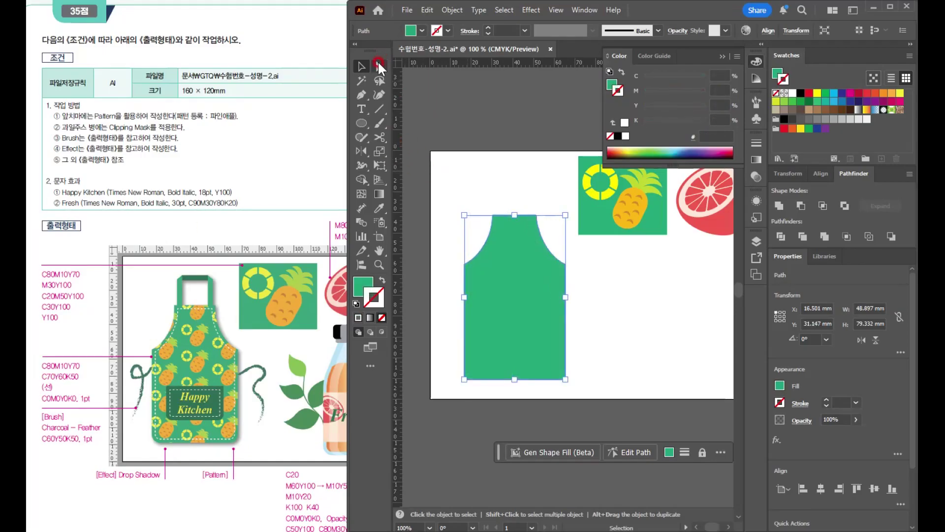
left_click(477, 352)
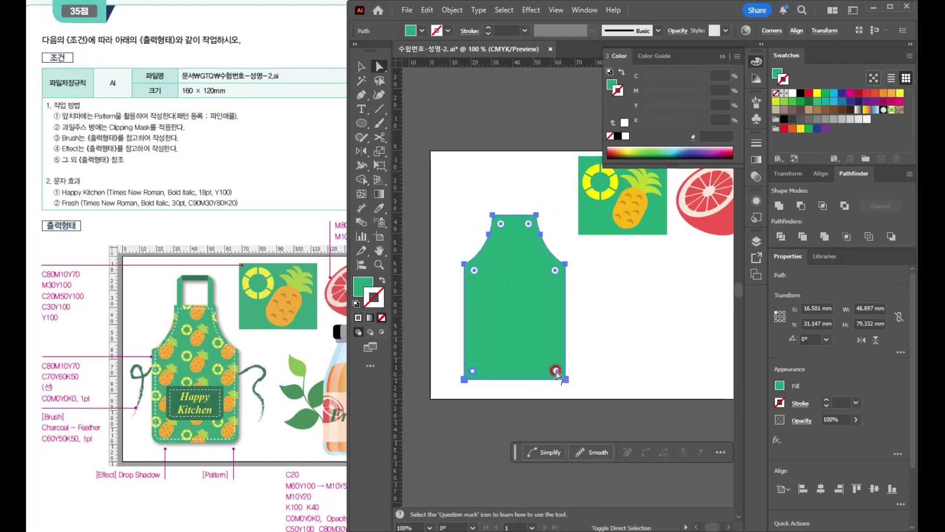
left_click_drag(557, 372, 554, 372)
key("v")
- Create an inset copy of the apron outline using Offset Path with an offset of -2 mm
left_click(527, 302)
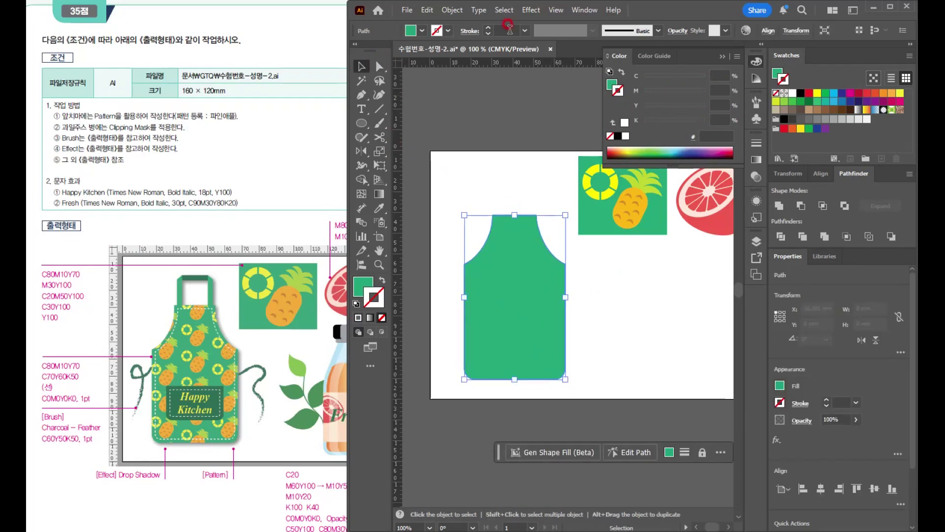
left_click(452, 10)
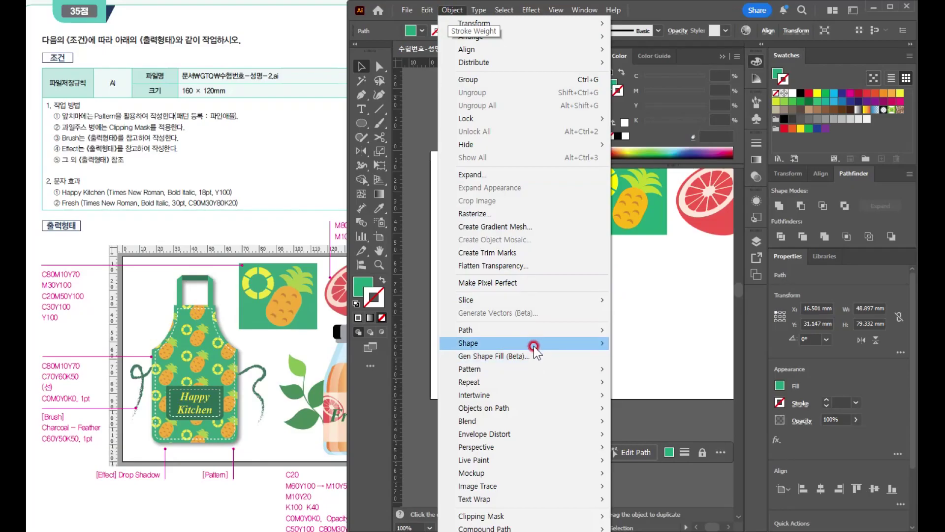
mouse_move(534, 331)
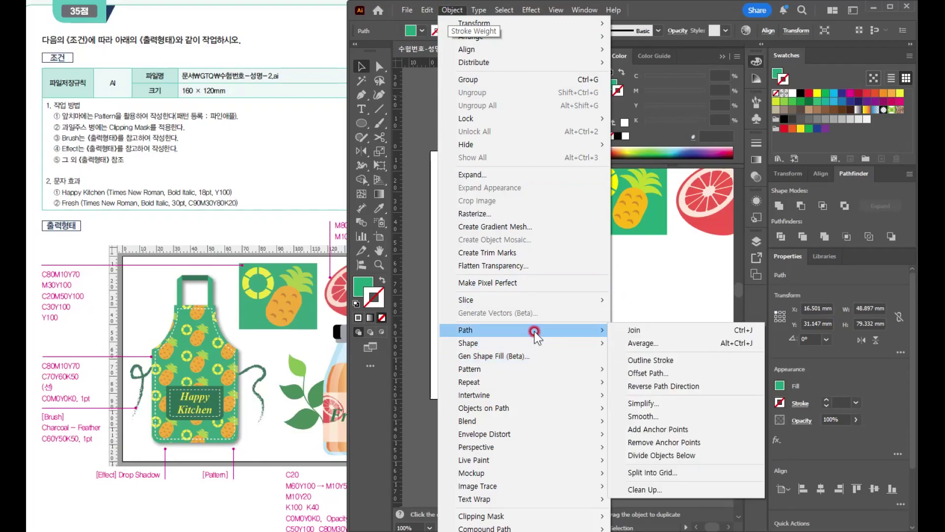
left_click(662, 374)
type("-2")
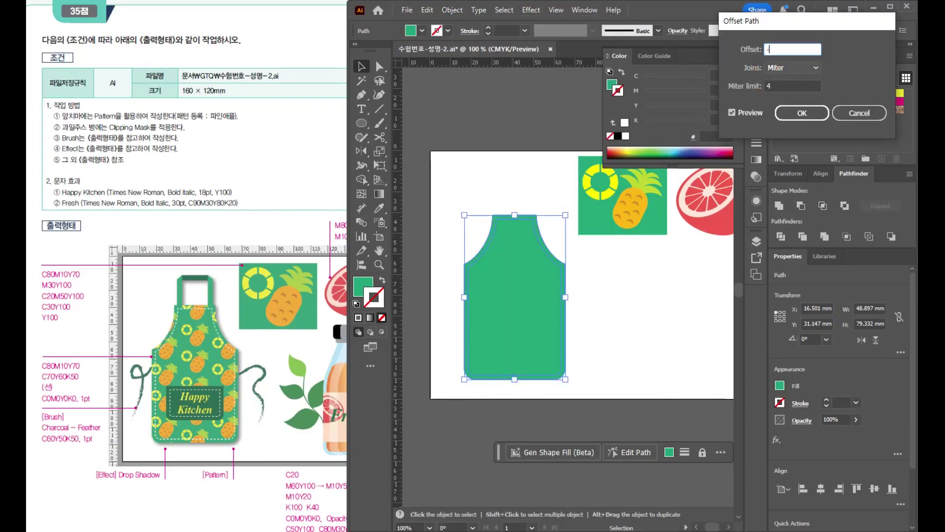
left_click(796, 113)
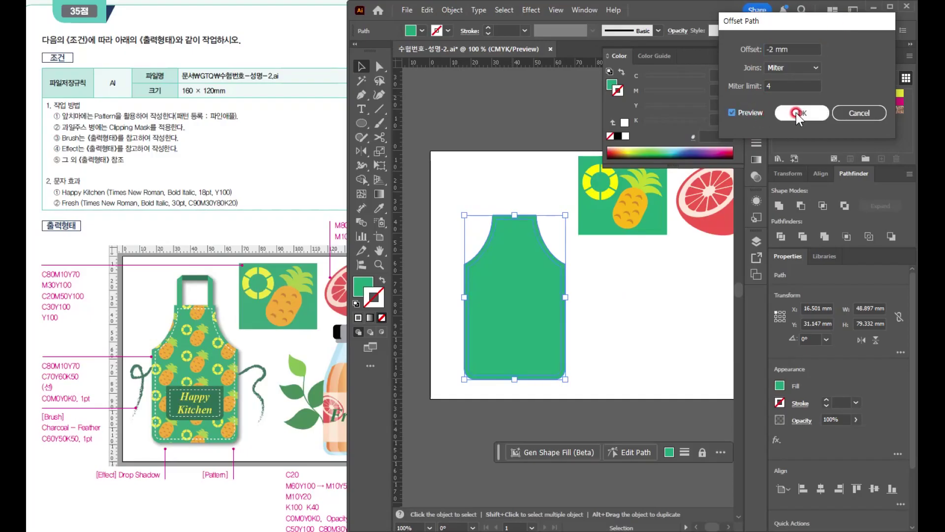
- Remove the fill from the inset apron outline and give it a white stroke
left_click(611, 85)
left_click(611, 136)
key("x")
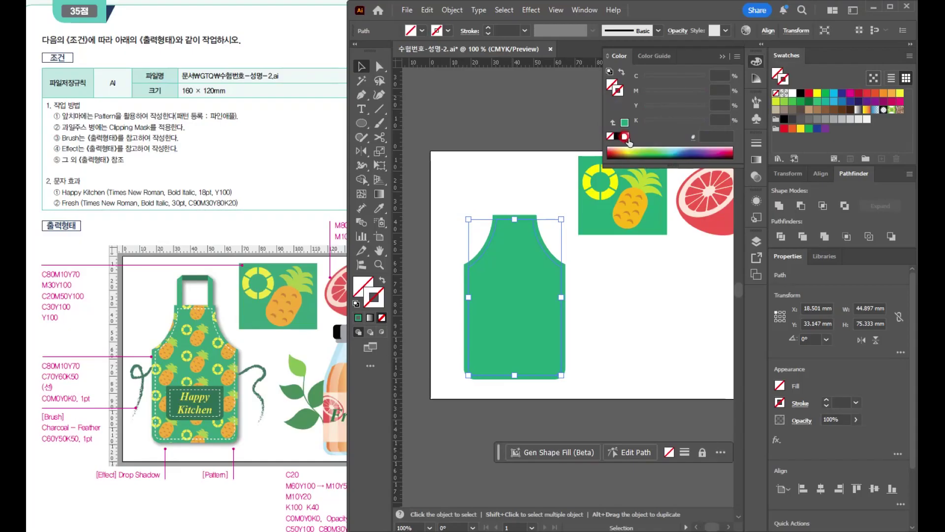
left_click(625, 136)
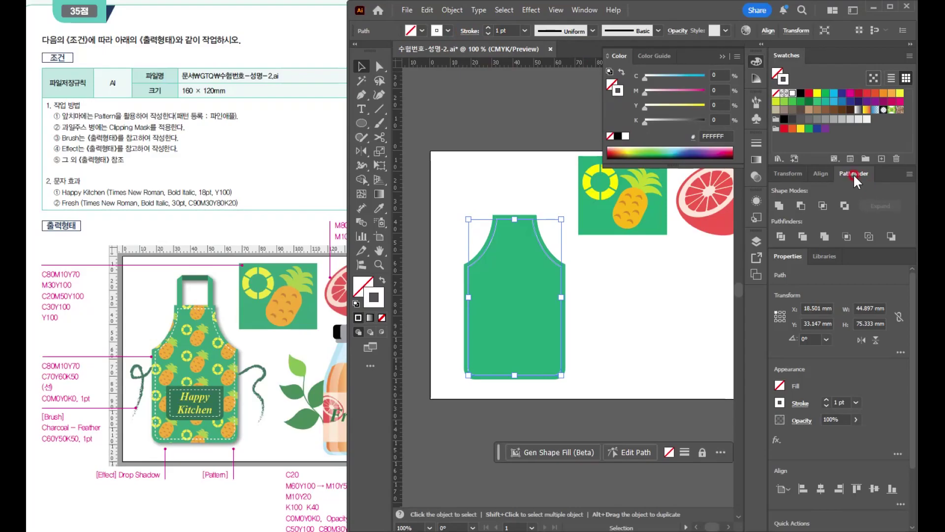
- Turn the inset apron outline into a dashed stitch line with a 3 pt dash
left_click(470, 31)
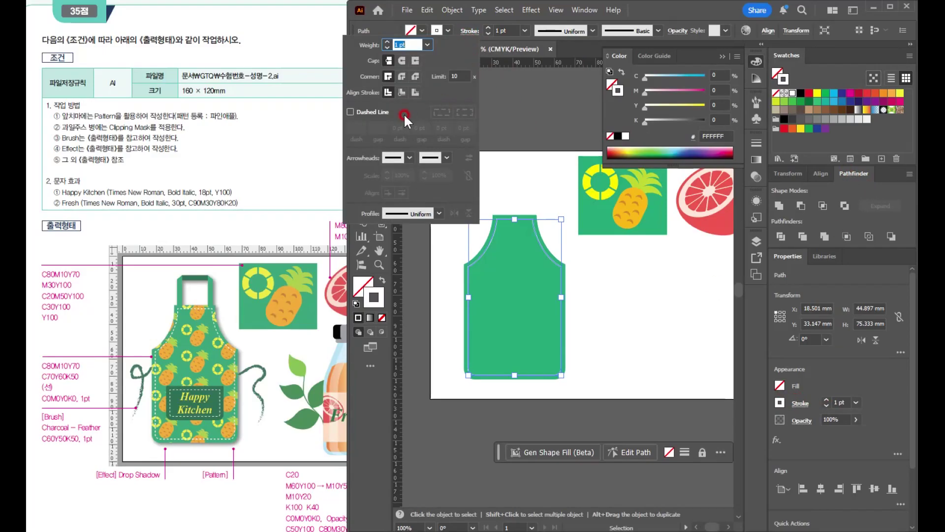
left_click(365, 111)
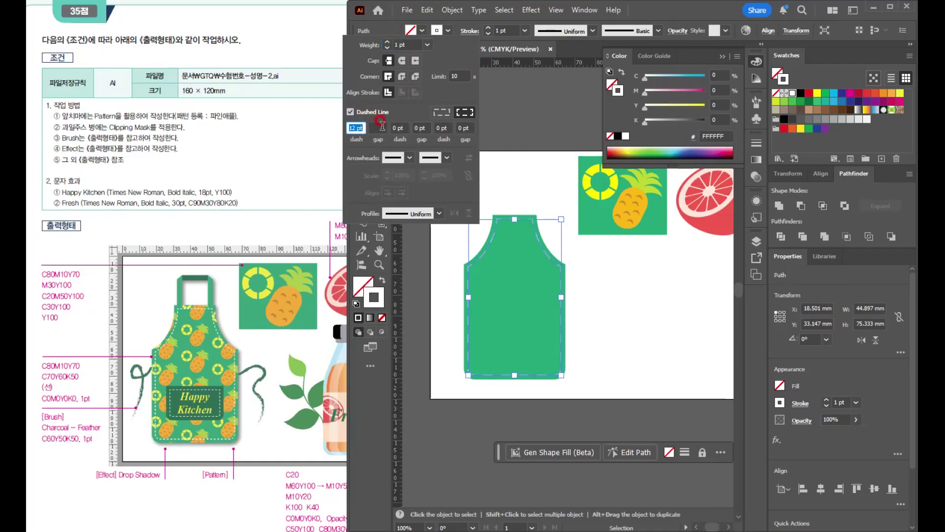
type("3")
key("Tab")
key("Return")
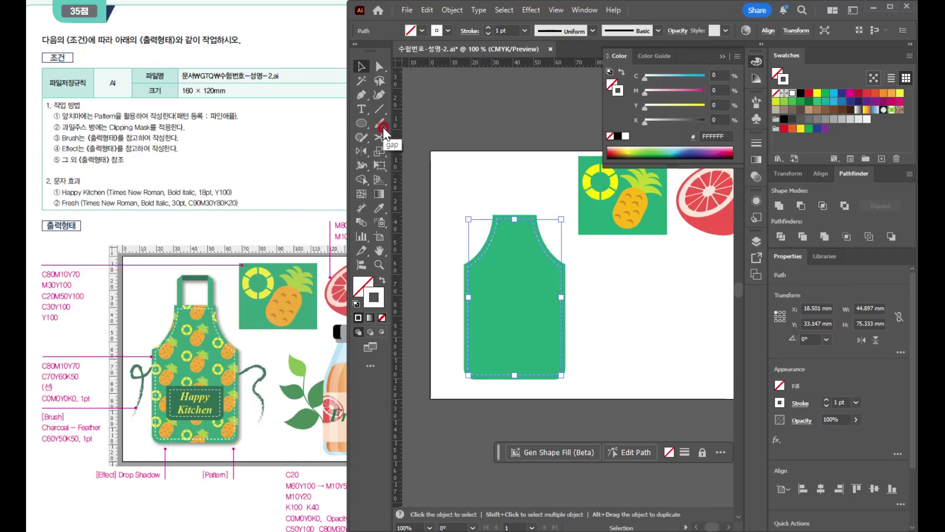
left_click(619, 268)
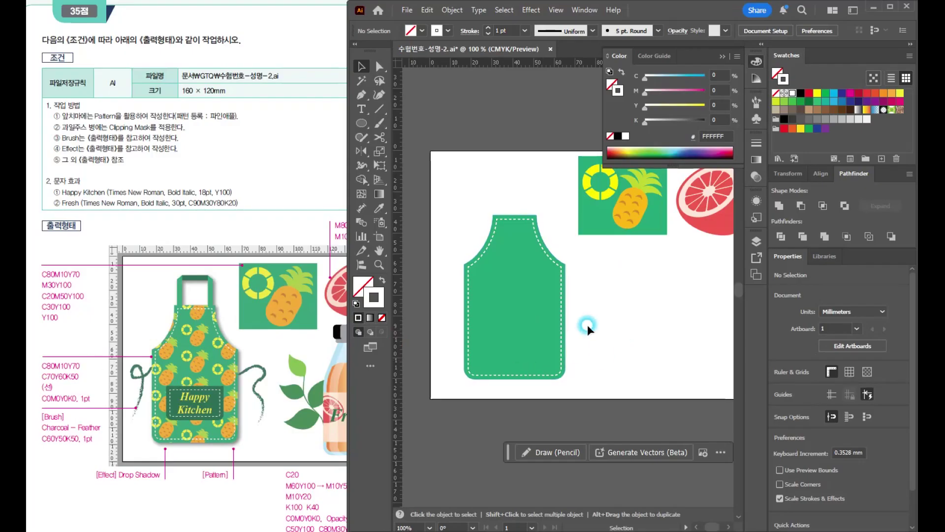
left_click(508, 297)
left_click_drag(508, 297, 483, 339)
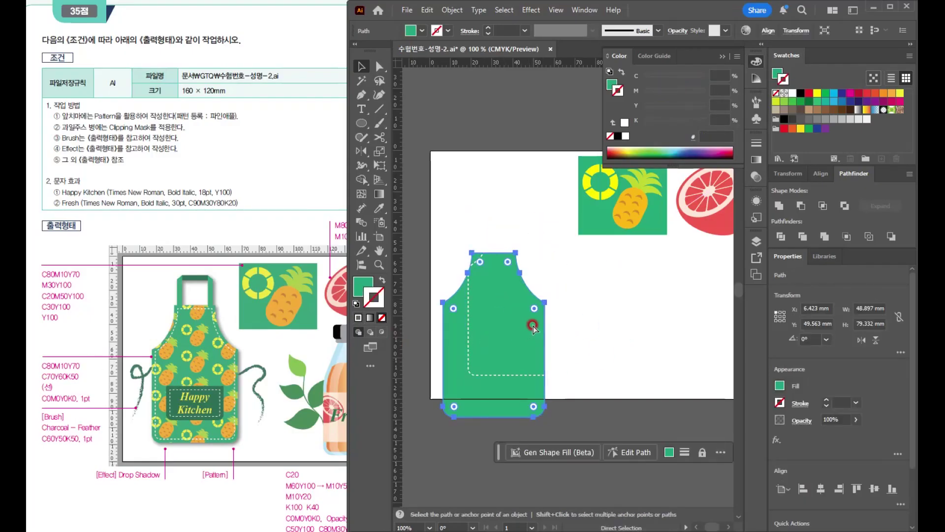
key("ctrl+z")
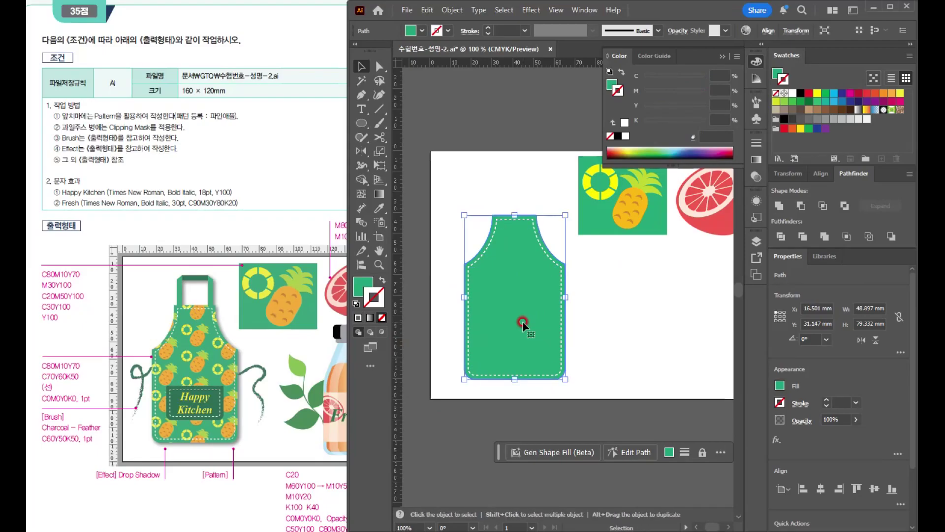
- Duplicate the green apron shape beside the original and draw a horizontal line about 68 mm long across the copy's lower part
left_click_drag(519, 328, 641, 343)
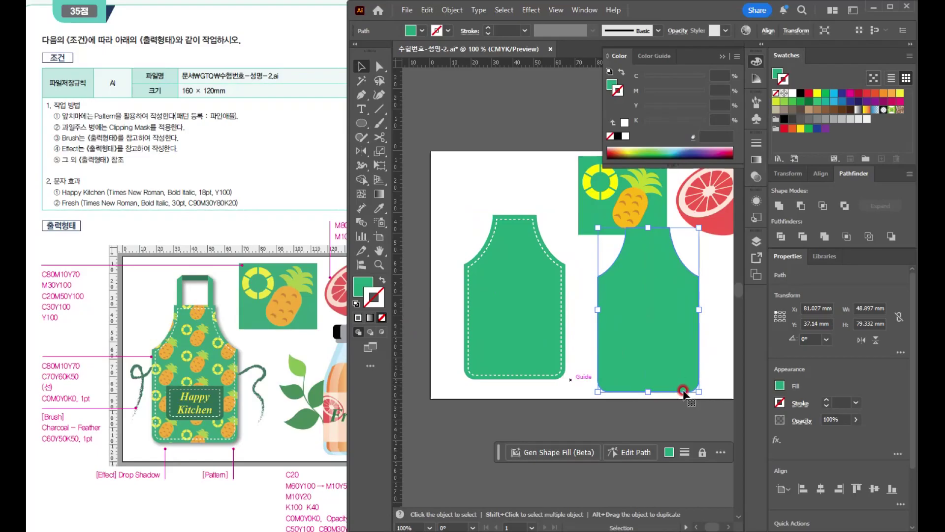
left_click(379, 109)
left_click_drag(583, 344, 725, 344)
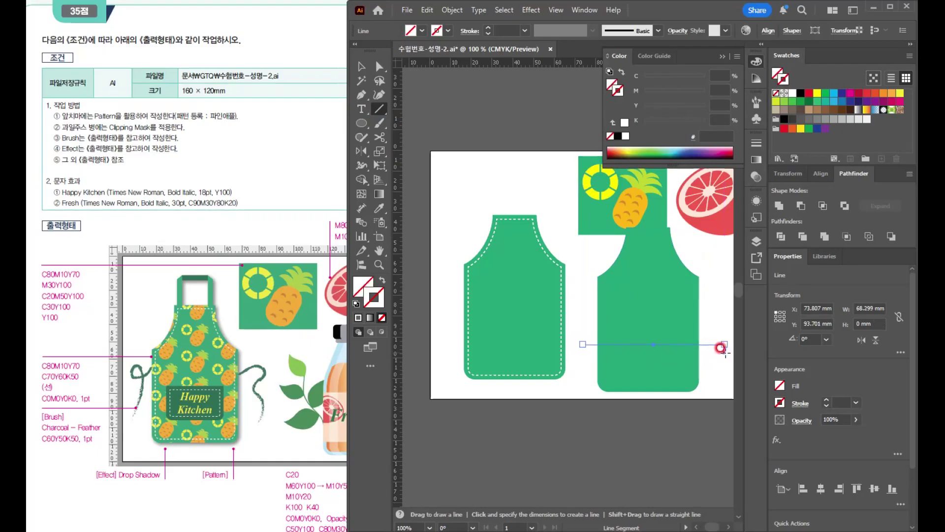
- Divide the apron copy along the horizontal line and delete its upper piece
key("v")
left_click_drag(590, 301, 629, 339)
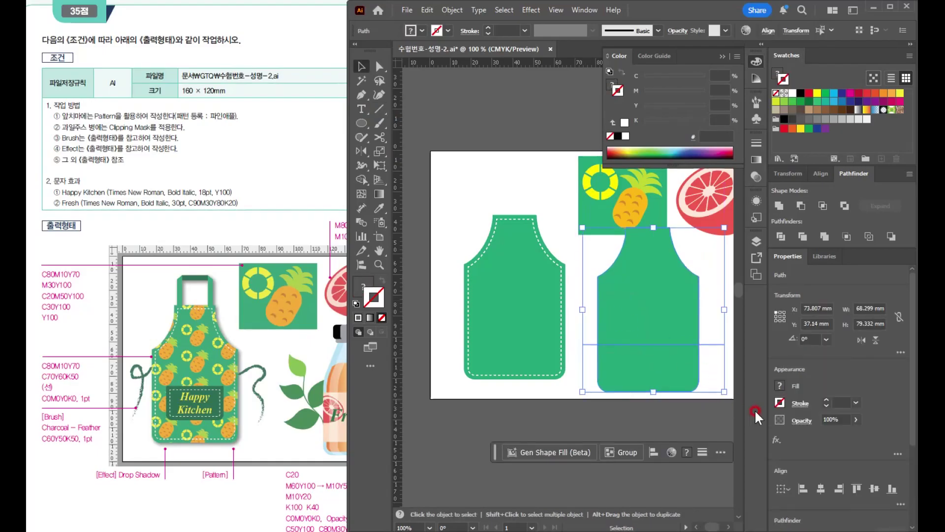
left_click(797, 238)
left_click(648, 282)
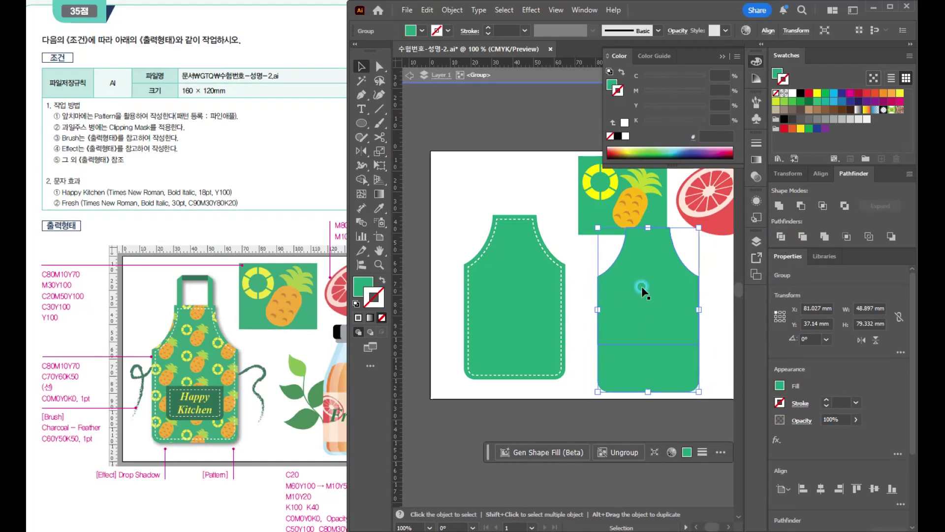
double_click(642, 285)
left_click(653, 285)
key("Delete")
double_click(653, 285)
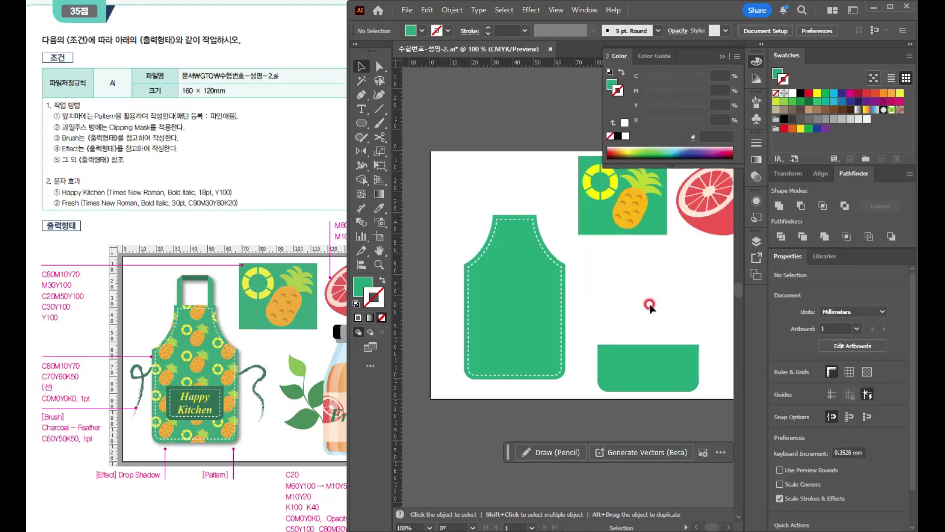
- Shrink the remaining lower piece to about 38 × 18 mm and place it on the lower apron as a pocket
left_click(658, 372)
left_click_drag(695, 383, 507, 341)
- Fill the pocket with C70 M0 Y60 K50
left_click(613, 88)
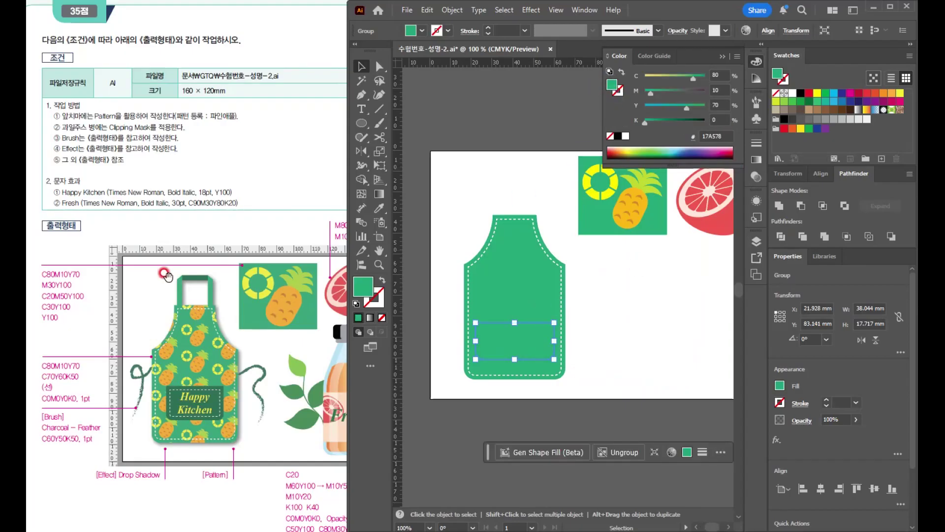
left_click(715, 75)
left_click(717, 104)
left_click_drag(719, 75, 627, 52)
type("70")
key("Tab")
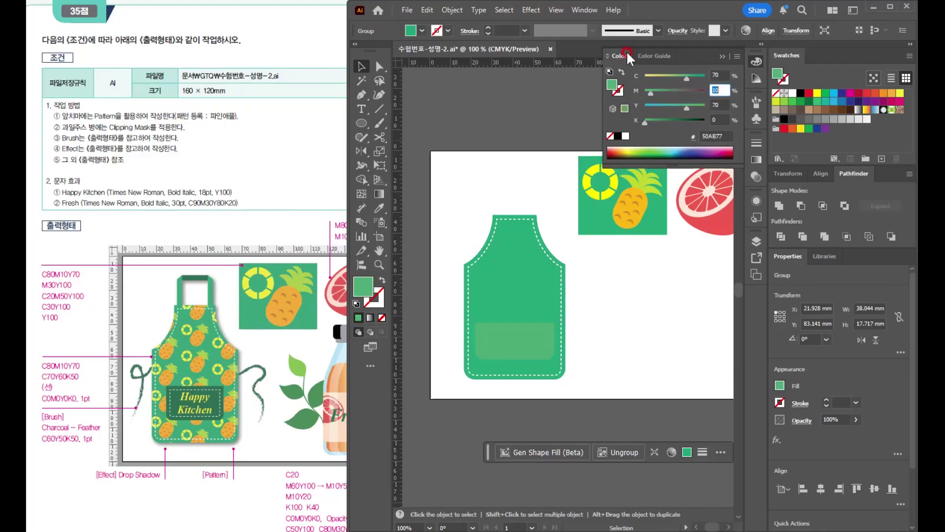
type("0")
key("Tab")
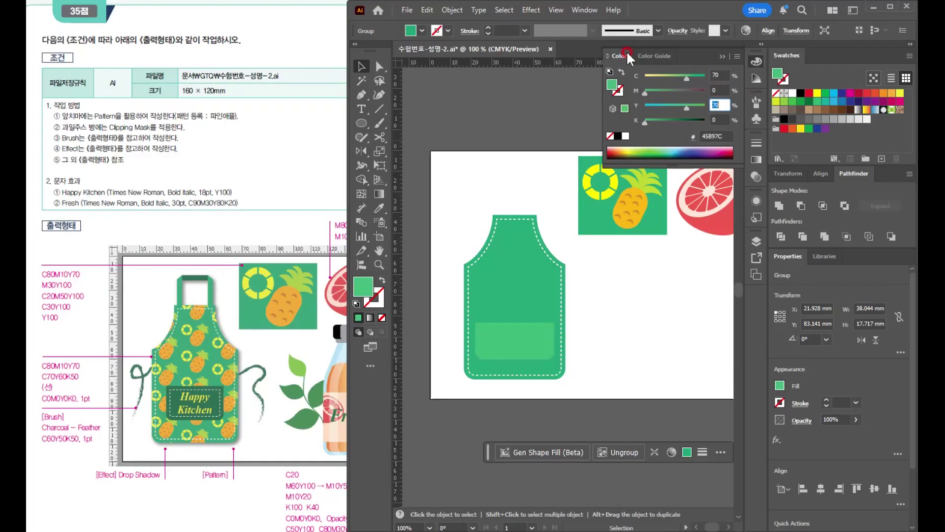
type("60")
key("Tab")
type("50")
key("Return")
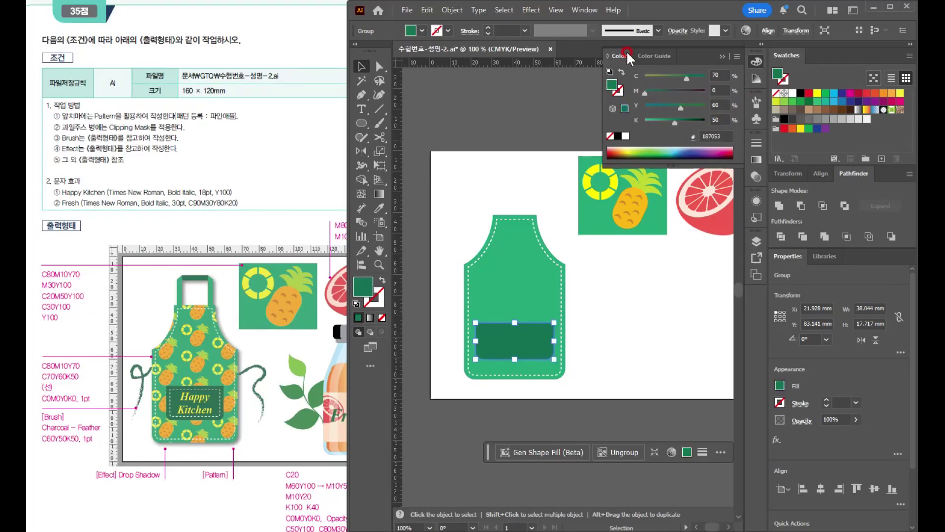
- Resize the pocket to about 32 × 19 mm and centre it on the lower part of the apron
left_click(624, 320)
left_click(513, 347)
scroll(517, 346, "up", 3)
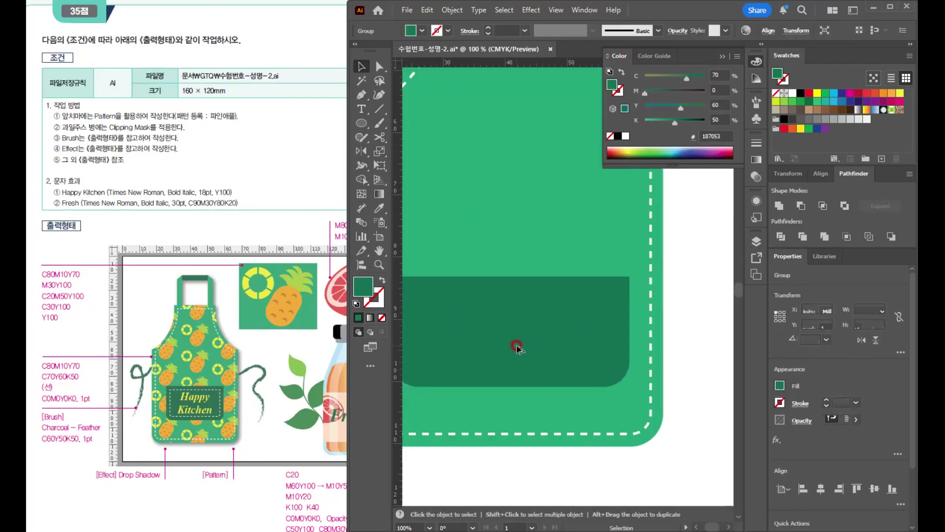
left_click_drag(630, 332, 570, 212)
scroll(624, 323, "down", 2)
scroll(570, 212, "up", 2)
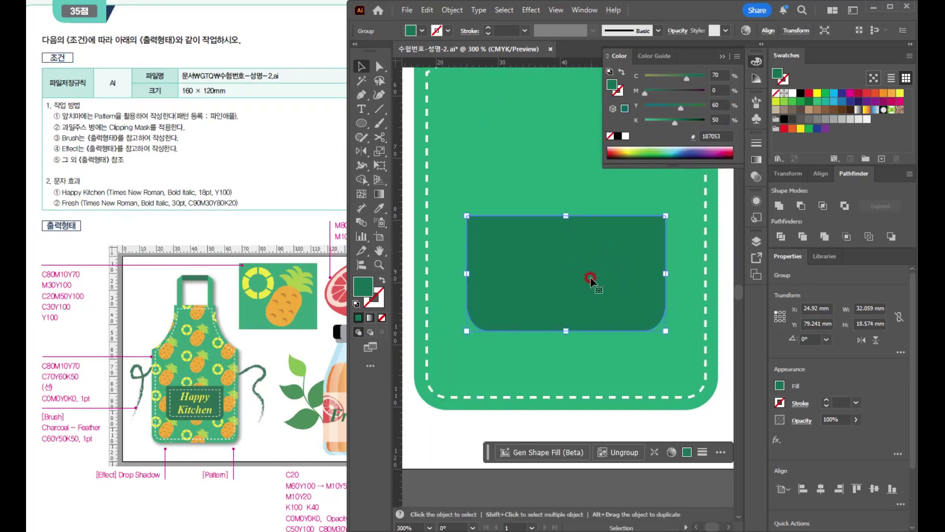
- Create an inset copy of the pocket outline using Offset Path with an offset of -2 mm
left_click(452, 11)
mouse_move(528, 333)
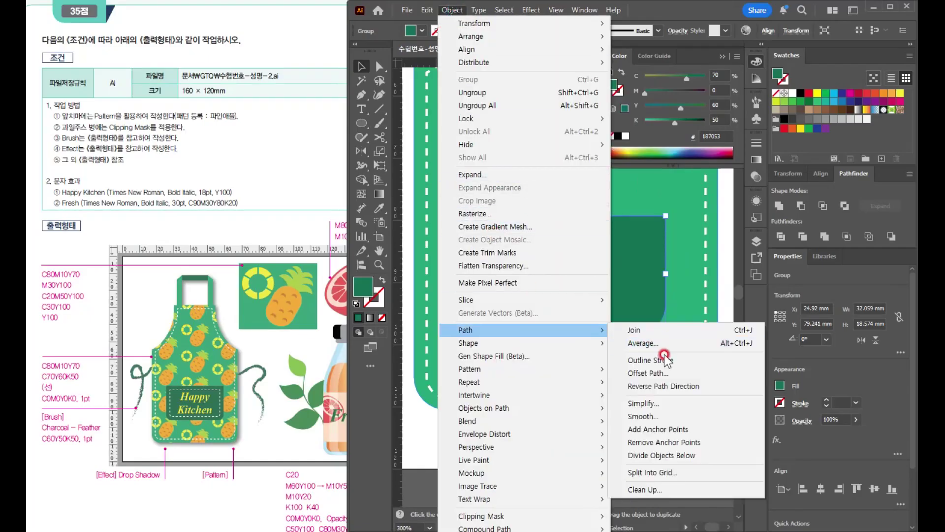
left_click(657, 373)
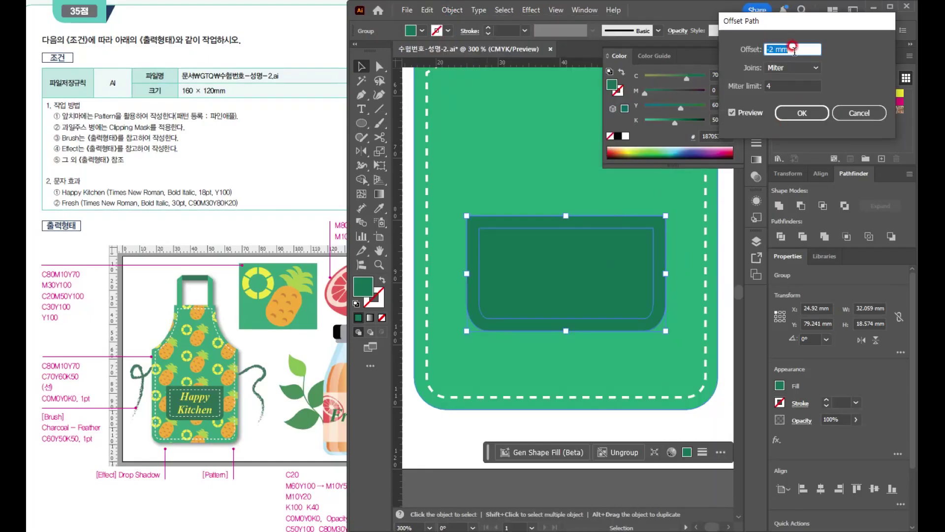
left_click(790, 122)
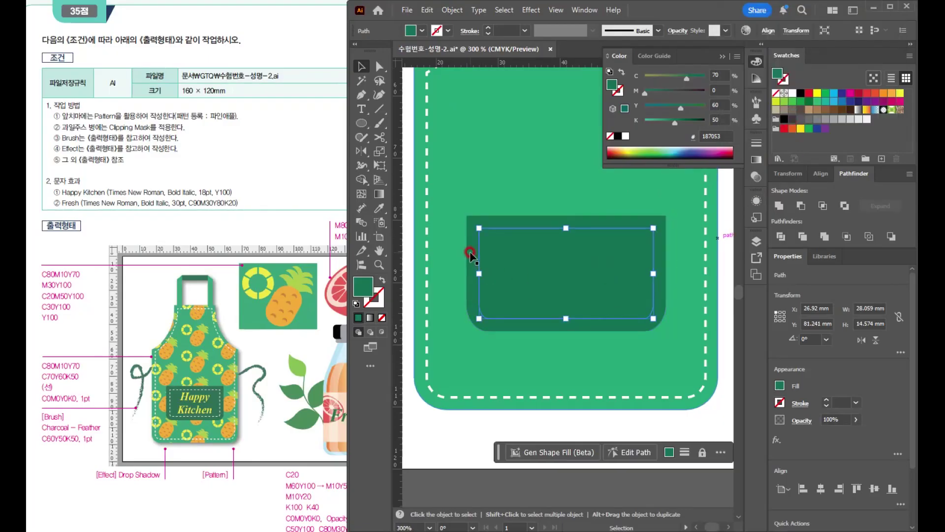
- Apply the apron stitch line's white dashed stroke to the inset pocket outline with the Eyedropper
key("i")
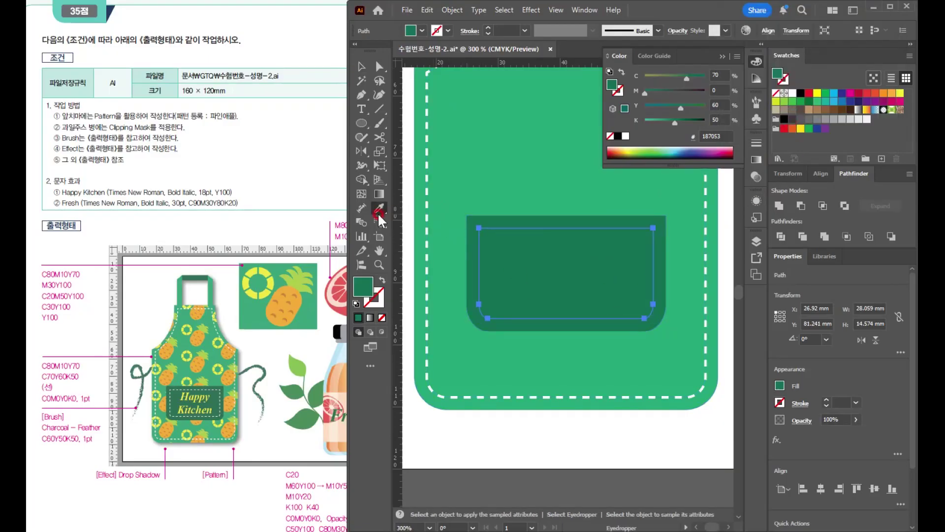
left_click(428, 196)
key("v")
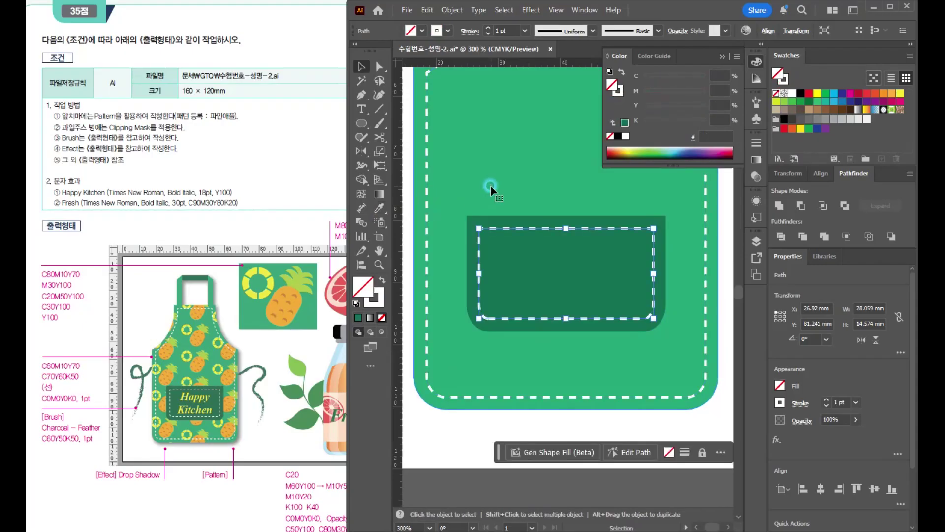
left_click(490, 185)
- Draw a narrow vertical rectangle about 3.4 × 16 mm standing on the left end of the apron's top edge as a neck strap
scroll(490, 185, "down", 2)
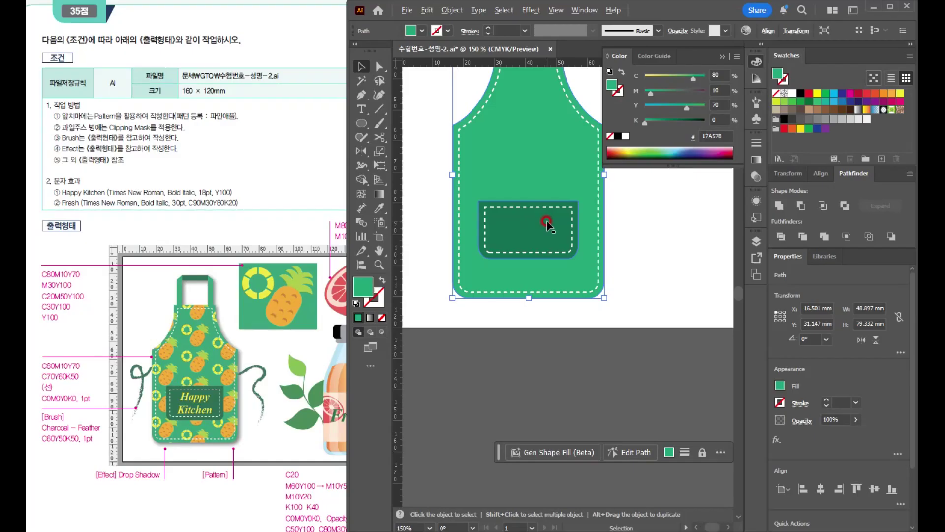
scroll(546, 224, "up", 1)
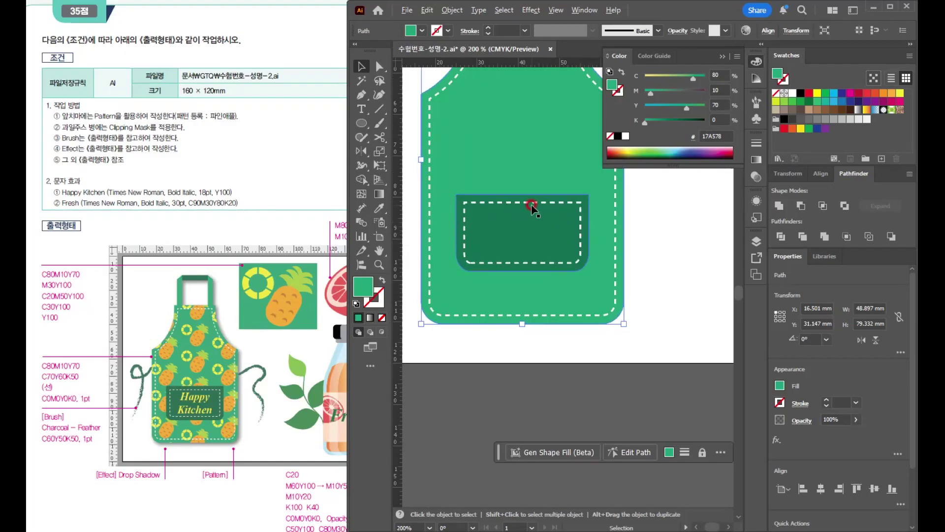
scroll(532, 204, "up", 2)
scroll(536, 259, "down", 2)
left_click_drag(523, 131, 556, 339)
left_click_drag(540, 269, 506, 246)
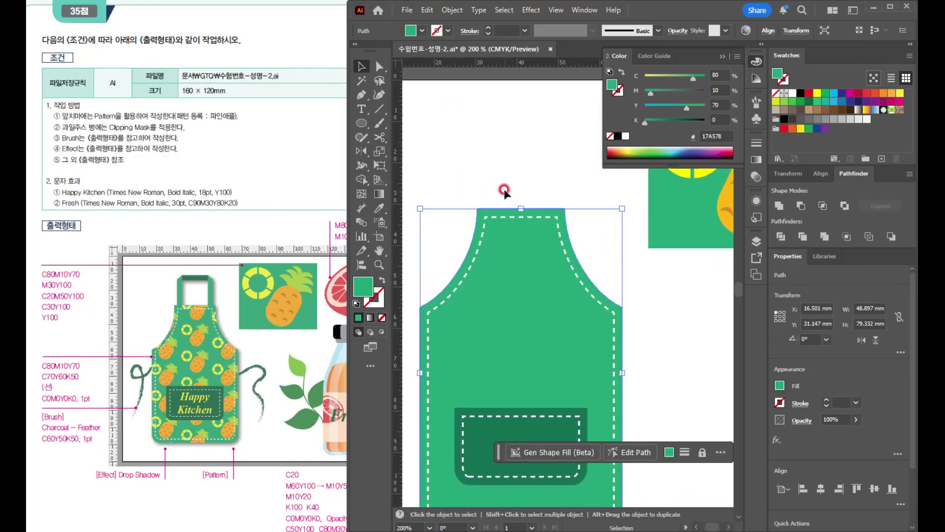
scroll(513, 186, "up", 1)
left_click_drag(515, 188, 527, 238)
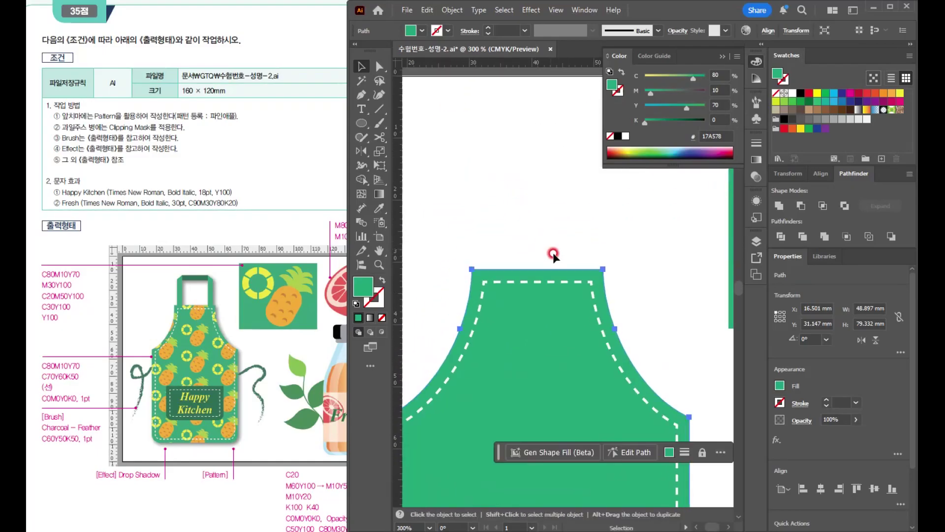
left_click(361, 123)
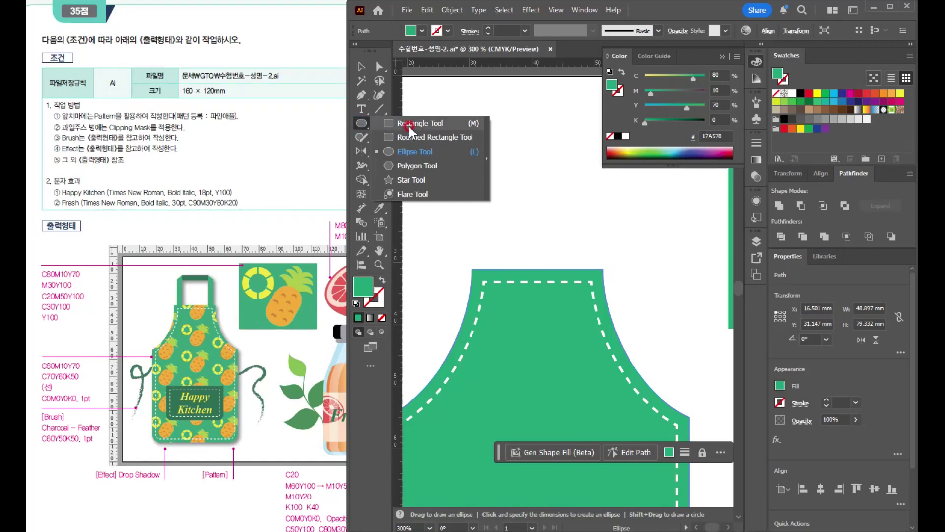
left_click(409, 126)
left_click_drag(482, 269, 498, 144)
key("ctrl+1")
scroll(506, 168, "up", 4)
left_click(360, 72)
left_click_drag(513, 178, 513, 200)
- Duplicate the strap rectangle, rotate the copy into a horizontal bar and place it near the strap's upper end
left_click_drag(511, 247, 542, 142, "alt")
left_click_drag(557, 88, 621, 196)
left_click_drag(491, 169, 549, 197)
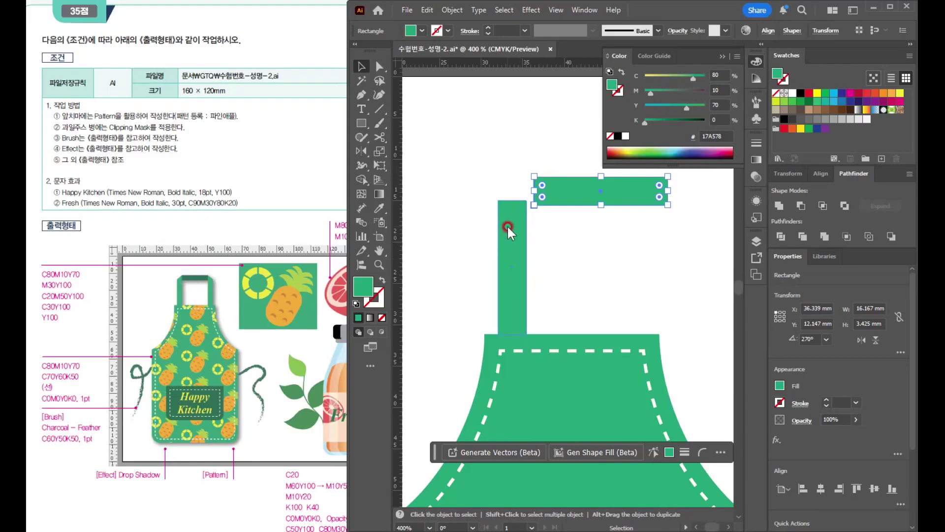
- Lower the upper left corner point of the vertical strap to give it a slanted top
left_click(507, 226)
left_click(379, 66)
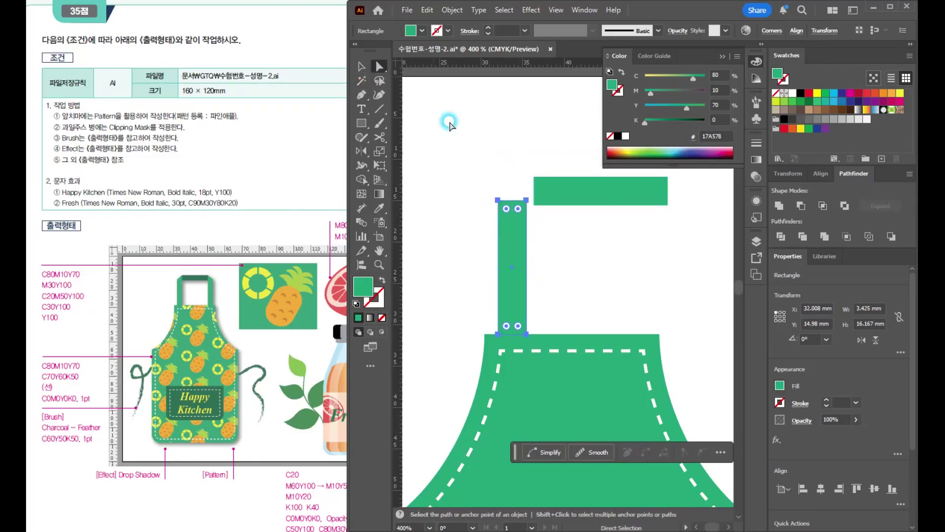
left_click(498, 200)
left_click_drag(498, 201, 499, 228)
key("v")
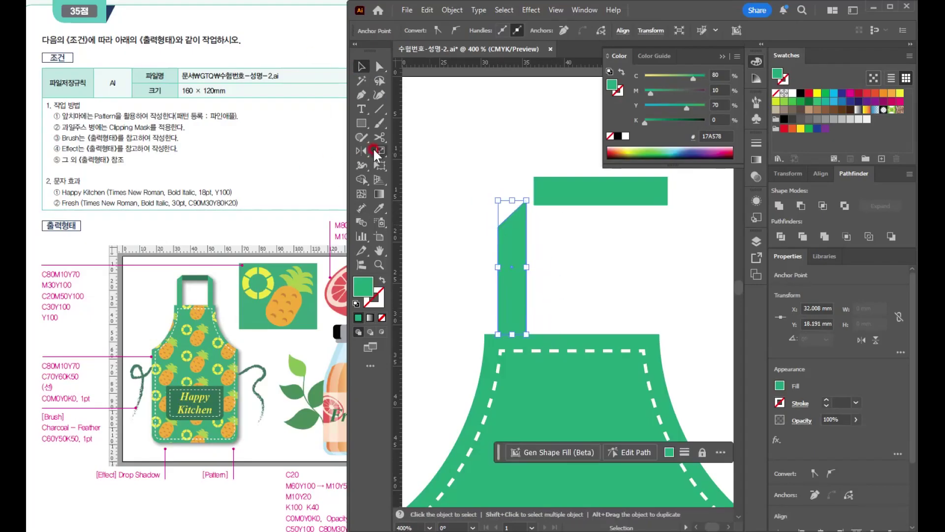
- Create a mirrored copy of the slanted strap across a vertical axis through the middle of the apron's top edge
left_click(516, 293)
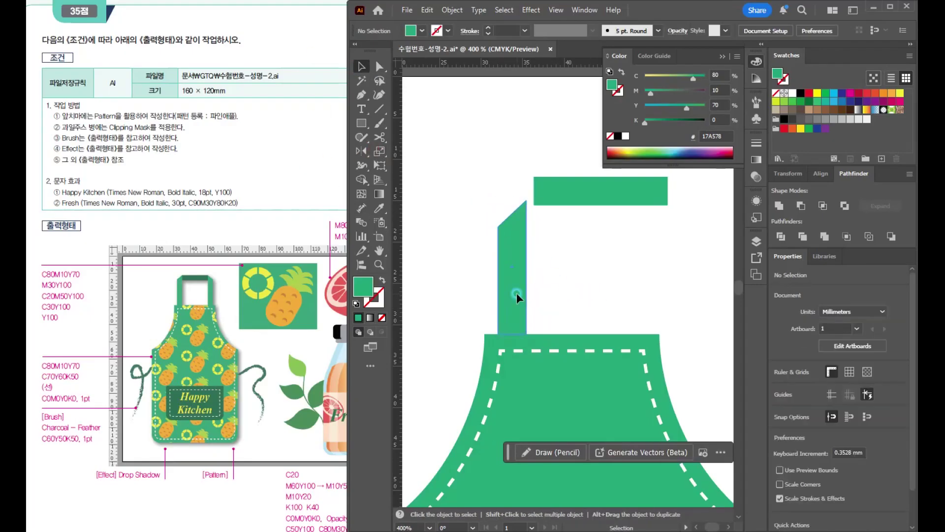
left_click(365, 149)
left_click_drag(571, 331, 551, 218)
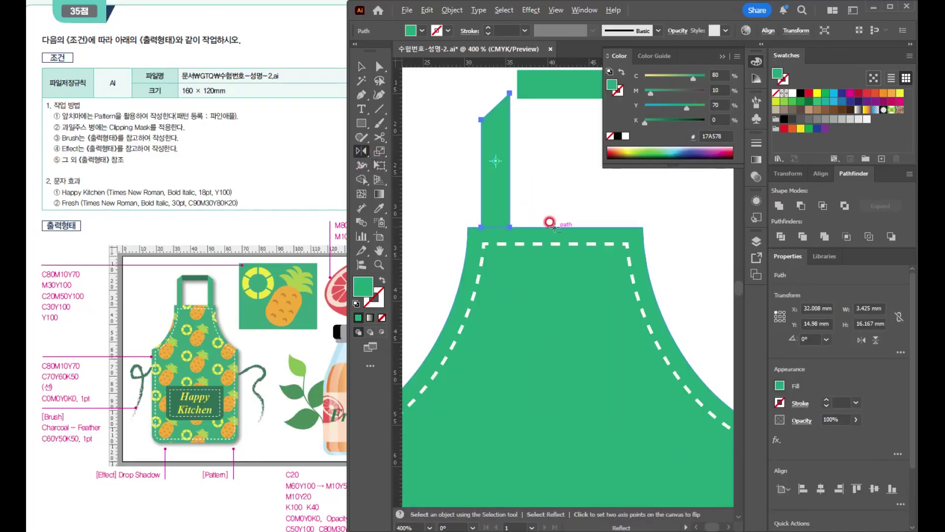
left_click(555, 226, "alt")
left_click(321, 280)
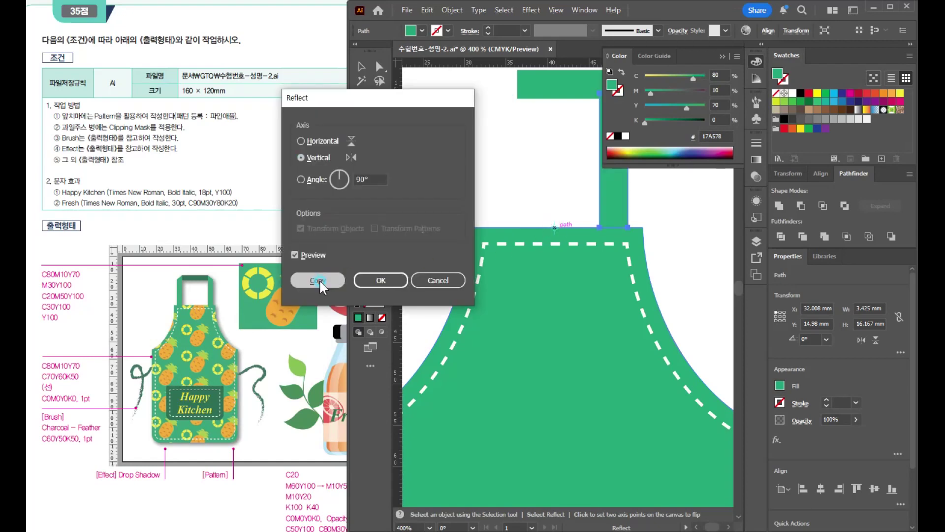
- Move the horizontal bar between the upper ends of the two slanted neck straps
key("v")
left_click(437, 140)
left_click_drag(532, 175, 498, 264)
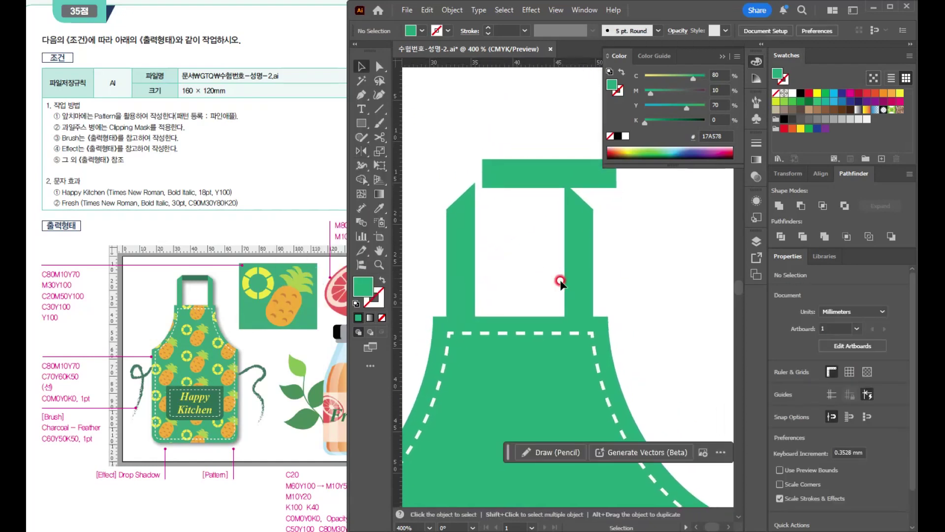
left_click(576, 283)
scroll(606, 275, "up", 2)
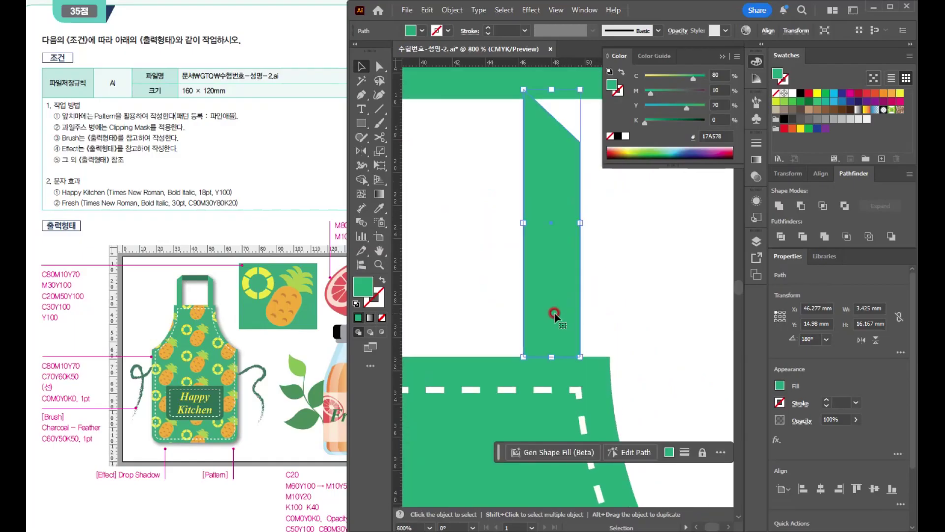
left_click(627, 308)
scroll(627, 308, "down", 2)
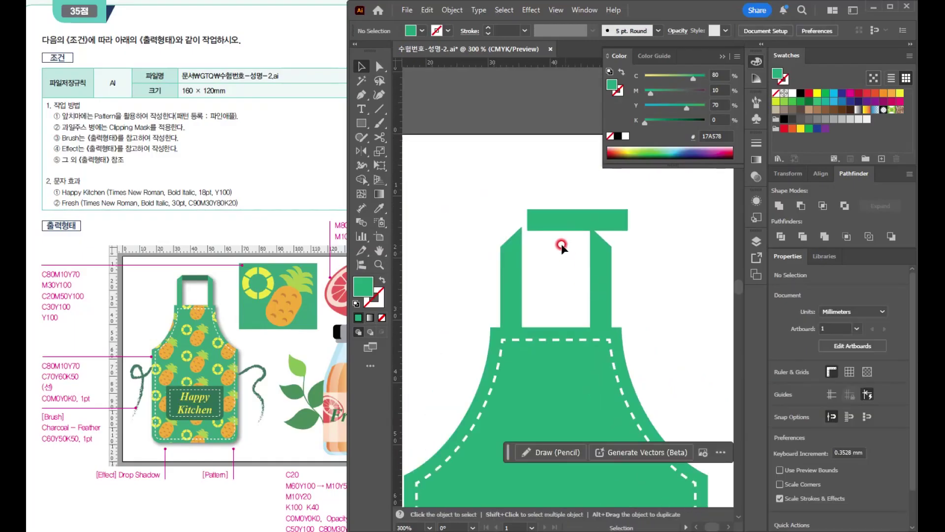
left_click(557, 220)
left_click_drag(577, 216, 590, 237)
key("ctrl+minus")
key("ctrl+minus")
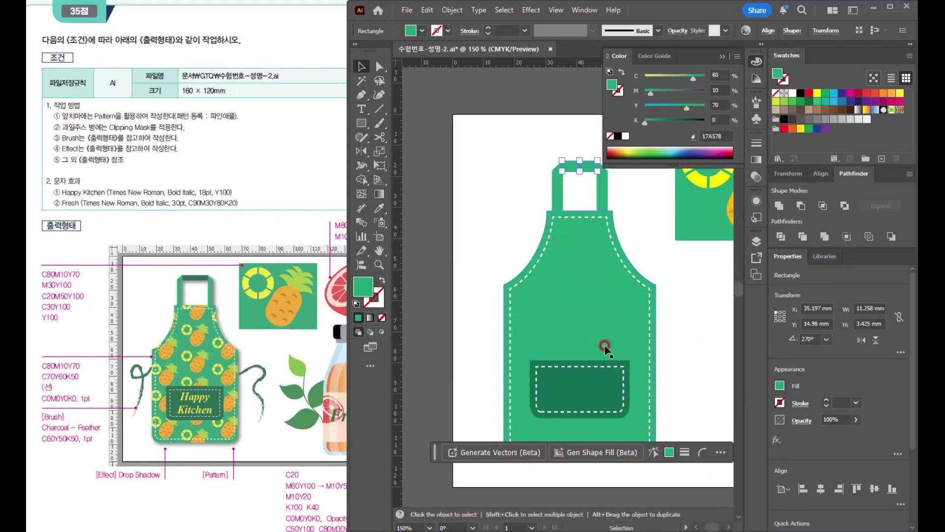
- Fill the horizontal neck bar with the pocket's dark green, sampled from the pocket
key("i")
left_click(586, 368)
key("v")
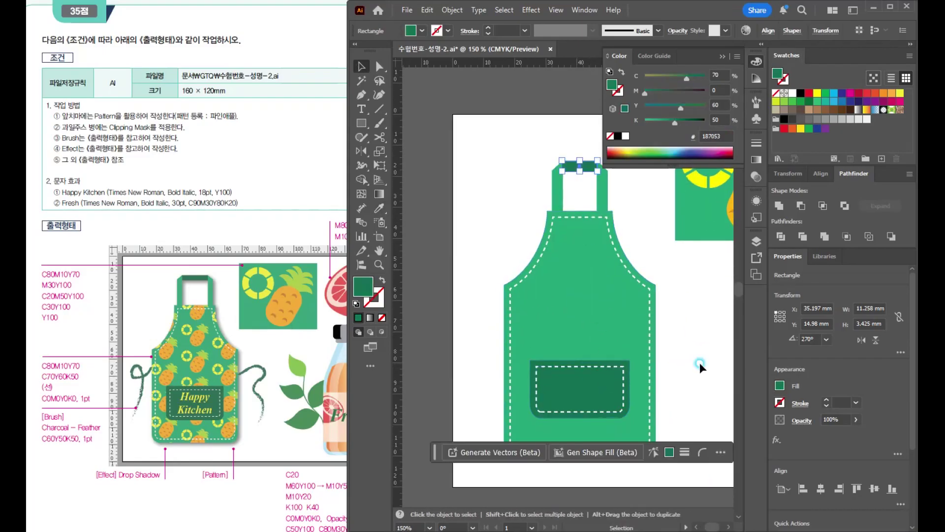
left_click(699, 363)
scroll(599, 235, "down", 1)
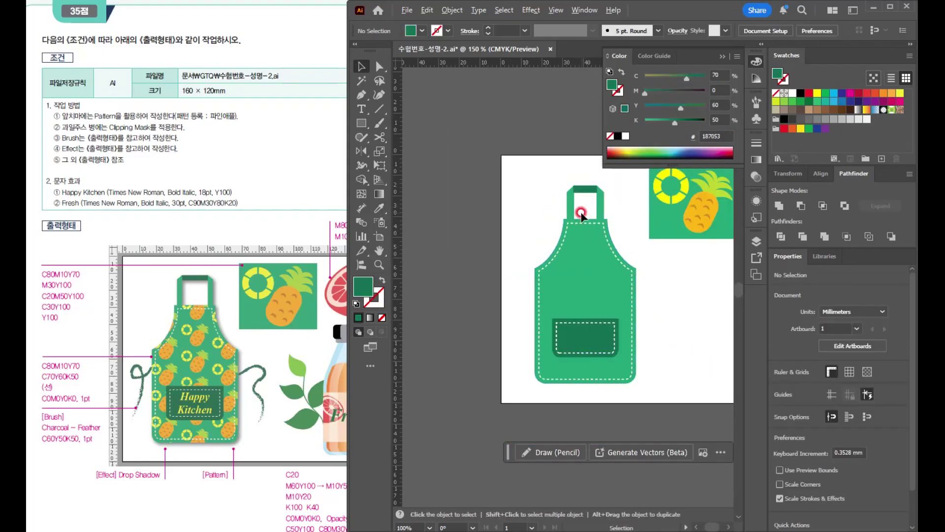
- Narrow both vertical neck straps slightly and move them apart along the apron's top edge
scroll(583, 212, "up", 2)
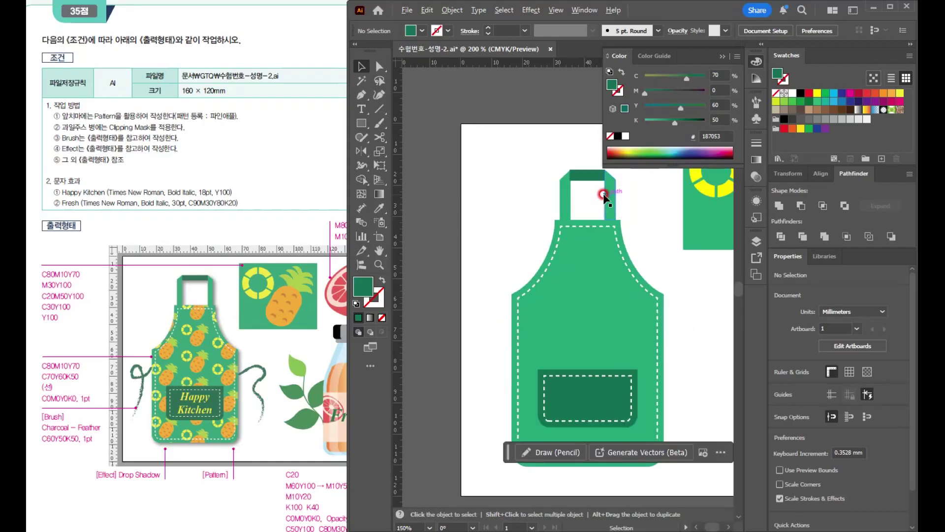
scroll(581, 193, "up", 3)
left_click_drag(575, 235, 572, 291)
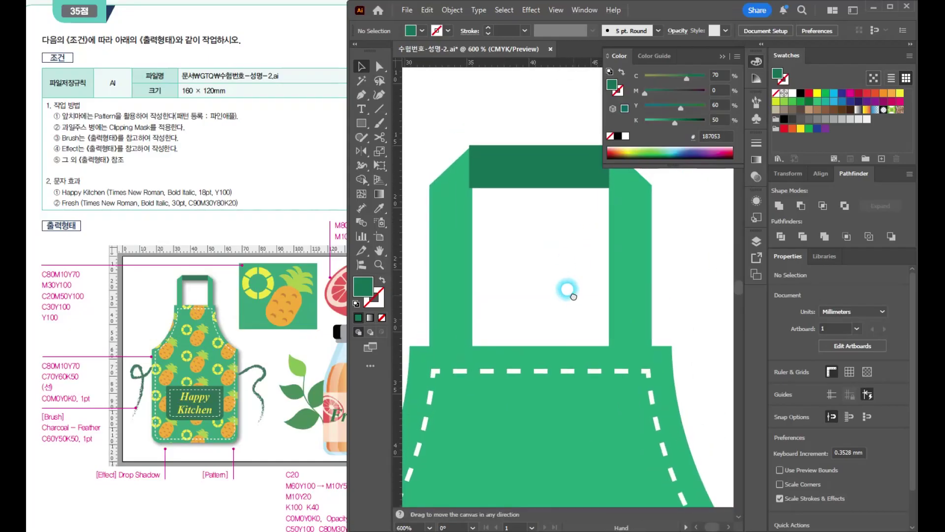
left_click(473, 264)
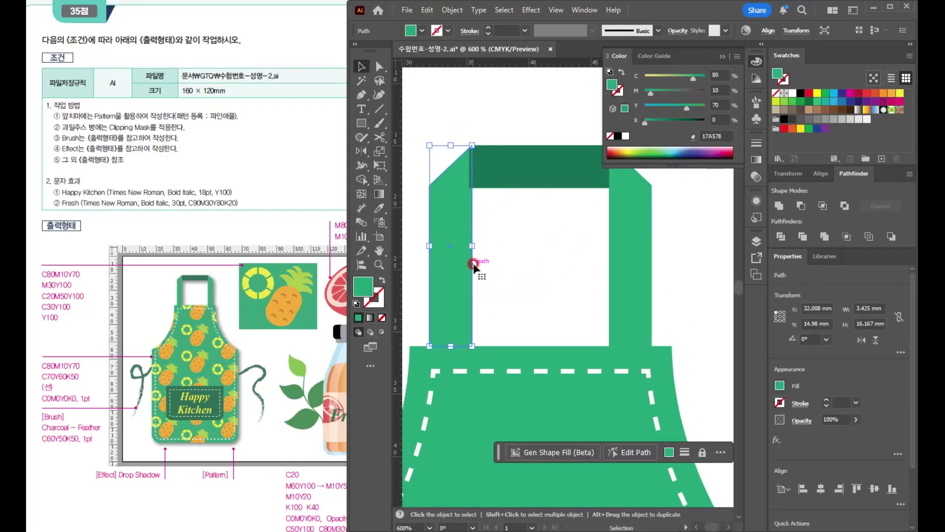
left_click(639, 252)
left_click_drag(649, 246, 646, 246)
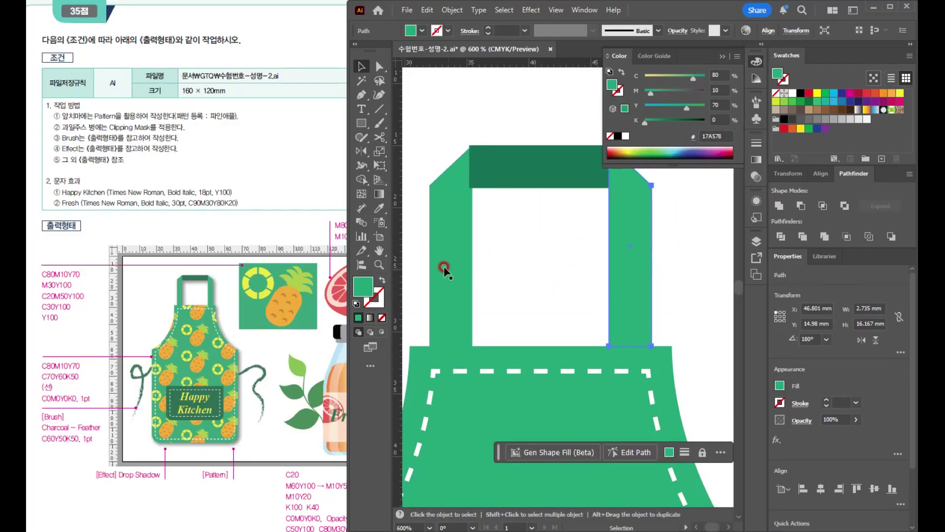
left_click_drag(689, 306, 688, 312)
left_click_drag(651, 246, 641, 252)
left_click(676, 280)
left_click(454, 303)
left_click_drag(454, 303, 440, 308)
left_click_drag(624, 313, 645, 319)
- Thin the dark green neck bar to about 2.7 mm high and widen it to span the gap between the straps
left_click(616, 284)
mouse_move(530, 175)
left_mouse_down()
mouse_move(522, 177)
mouse_move(529, 188)
mouse_move(528, 179)
left_mouse_up()
left_click_drag(585, 251, 552, 302)
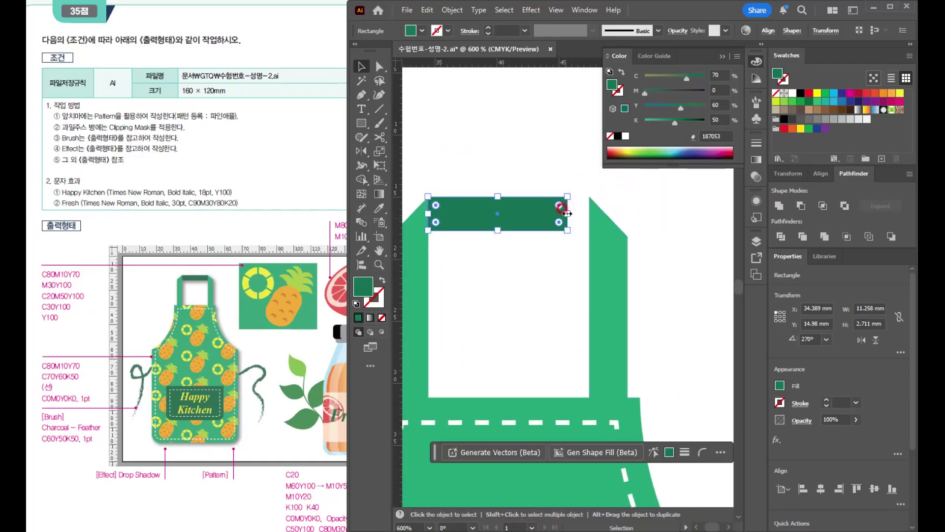
left_click_drag(567, 213, 589, 213)
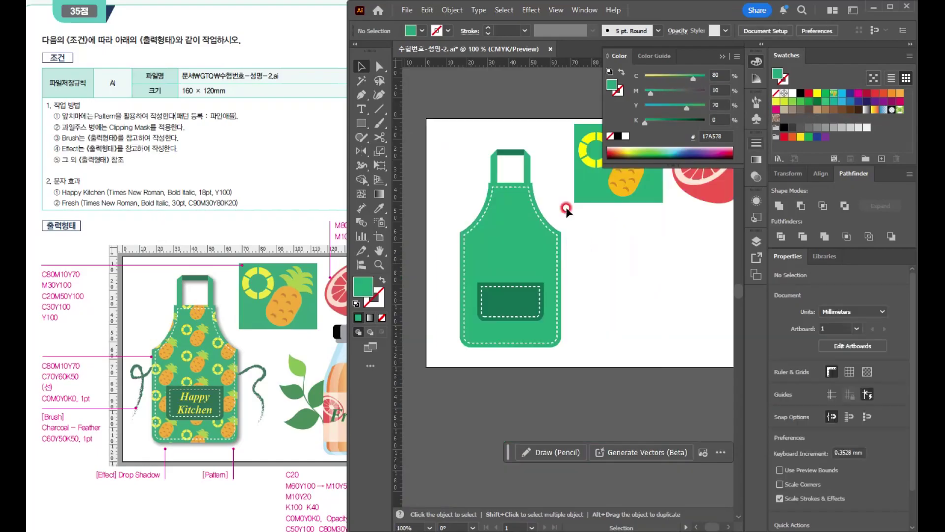
left_click_drag(622, 287, 598, 322)
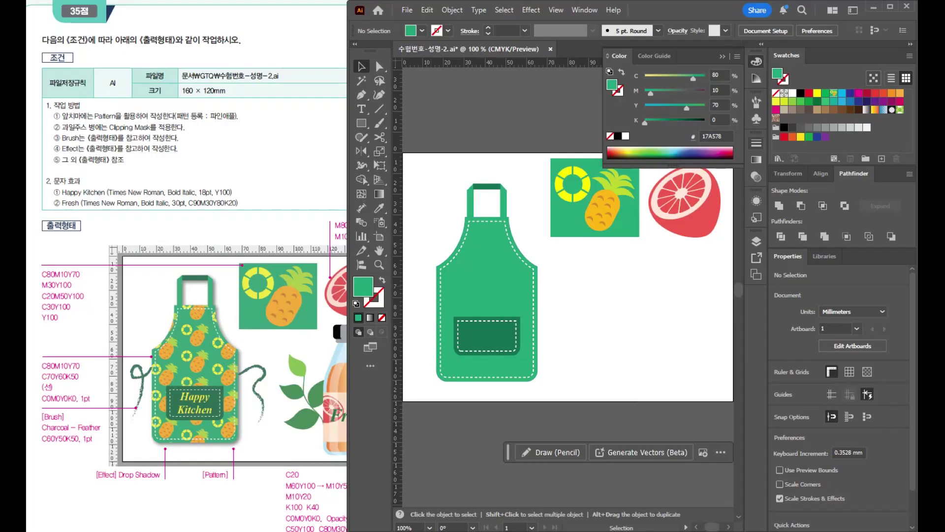
key("a")
left_click_drag(481, 291, 586, 306)
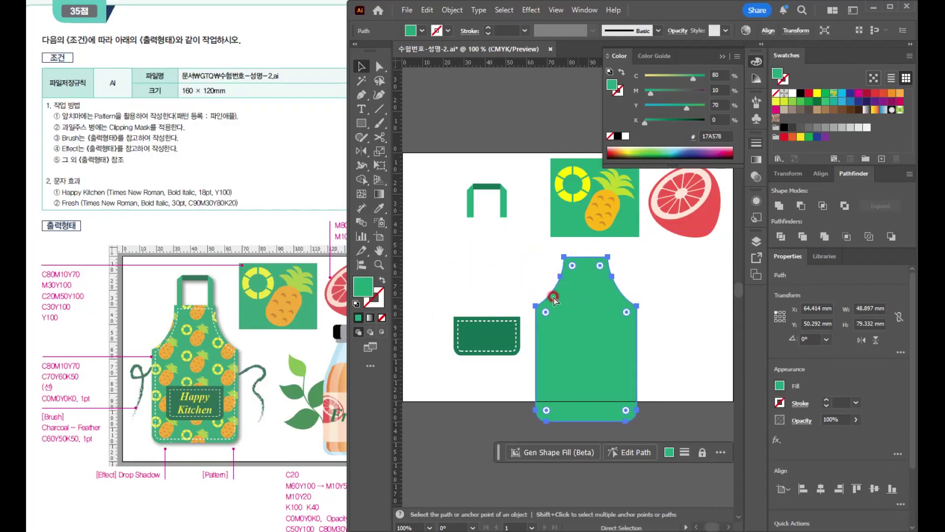
key("ctrl+z")
key("v")
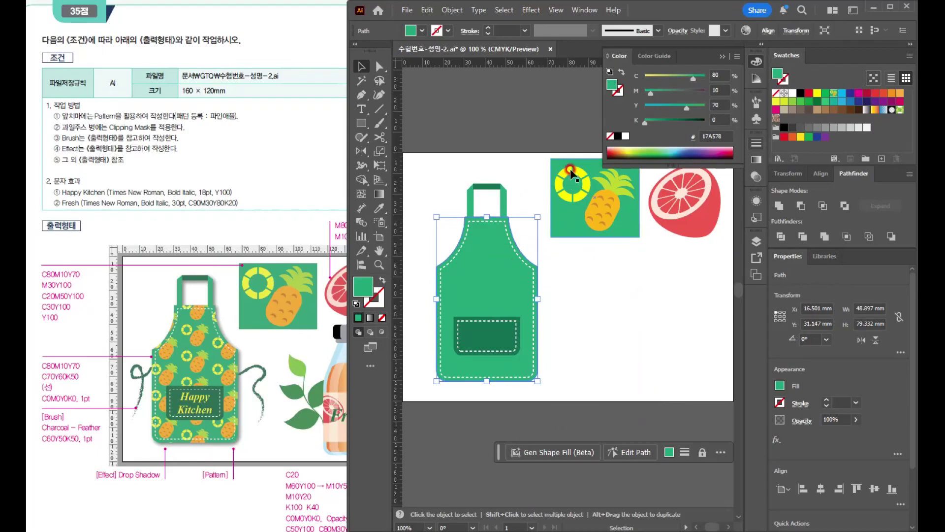
left_click_drag(545, 159, 592, 235)
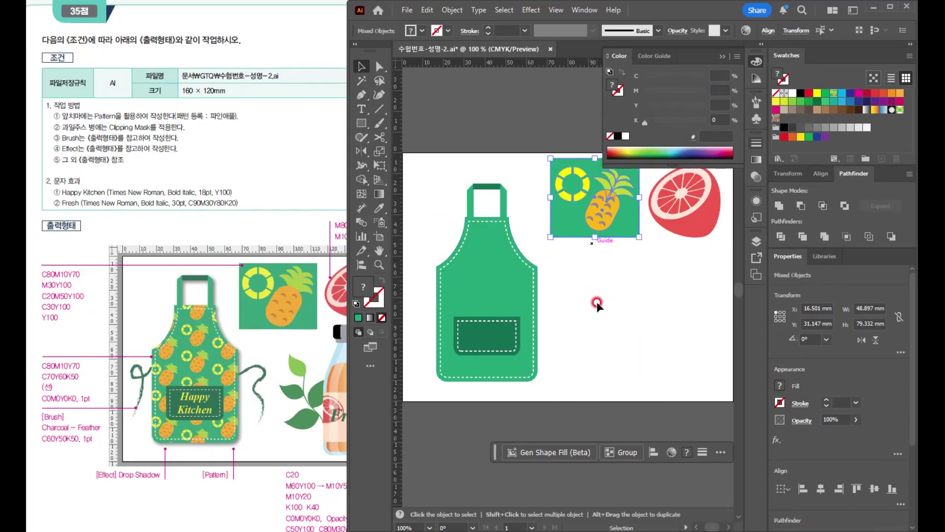
left_click(597, 302)
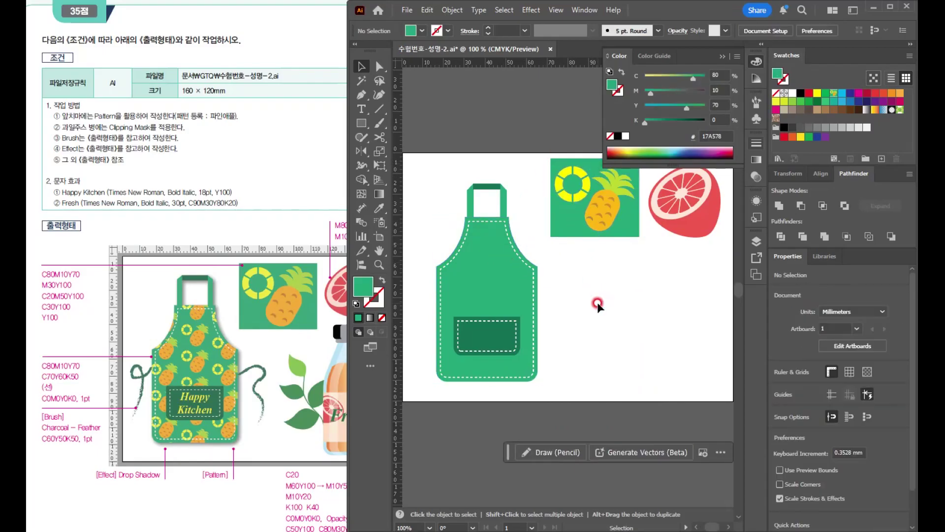
- Fill the apron body with the pineapple pattern swatch and rename that pattern 파인애플
left_click(489, 271)
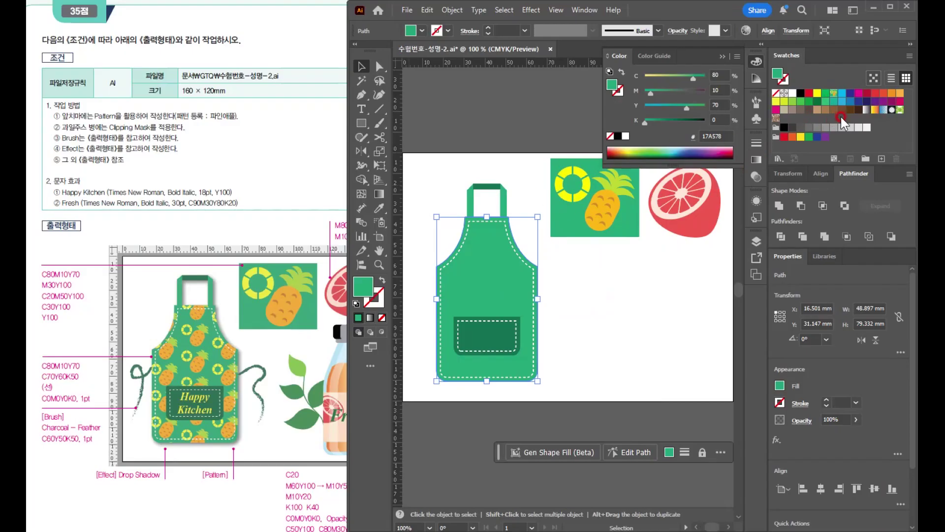
left_click(832, 94)
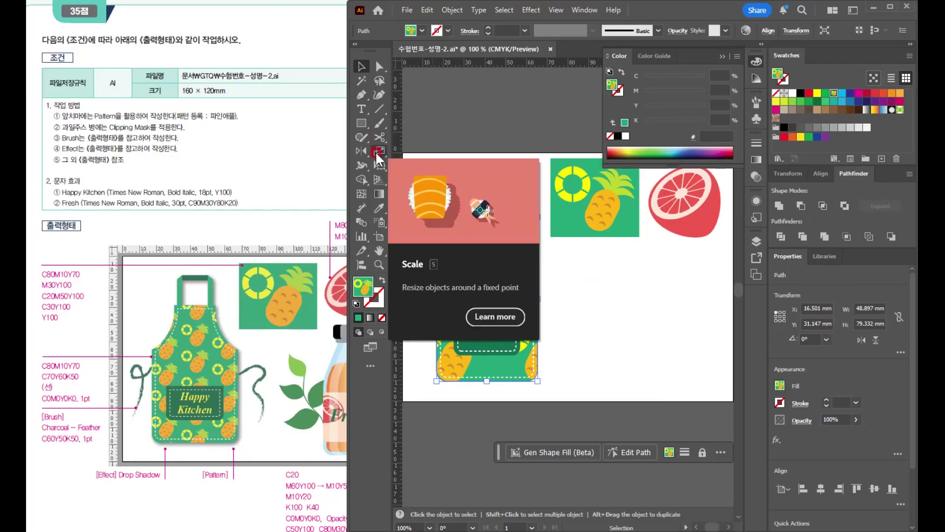
double_click(833, 94)
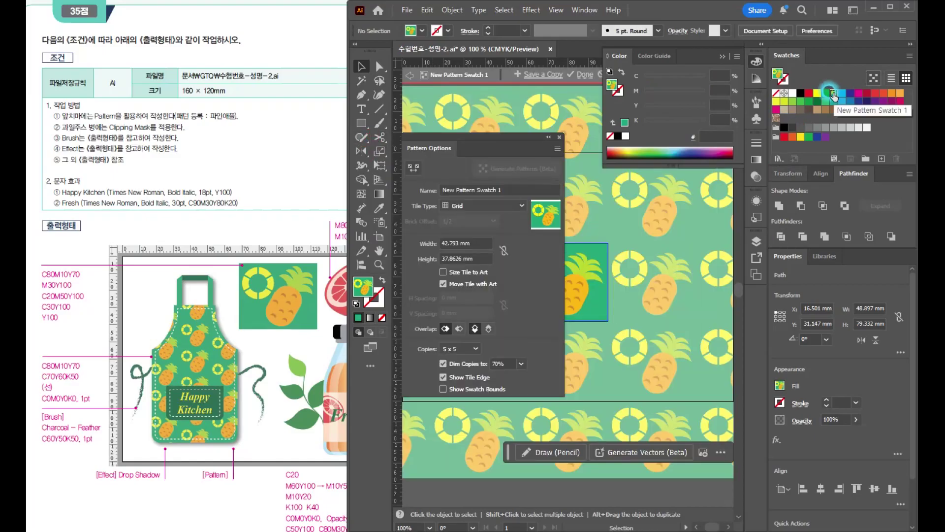
left_click(507, 189)
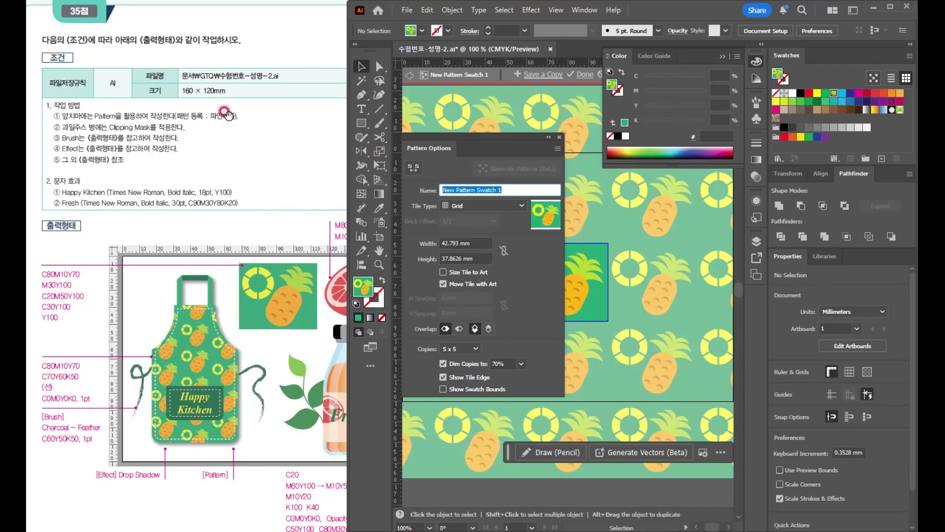
type("vkdlsdovmf")
key("Return")
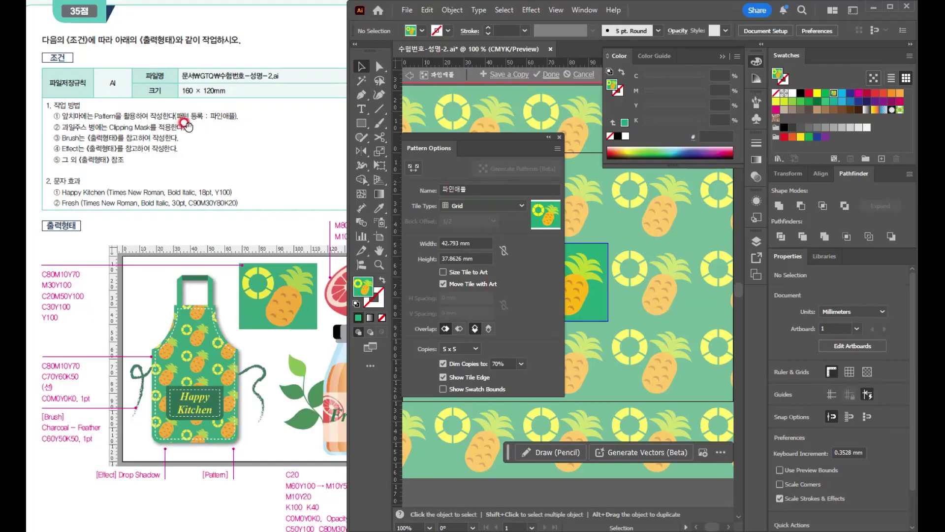
- Set the pineapple pattern's tile type to Brick by Column and finish the pattern editing
left_click_drag(614, 279, 504, 262)
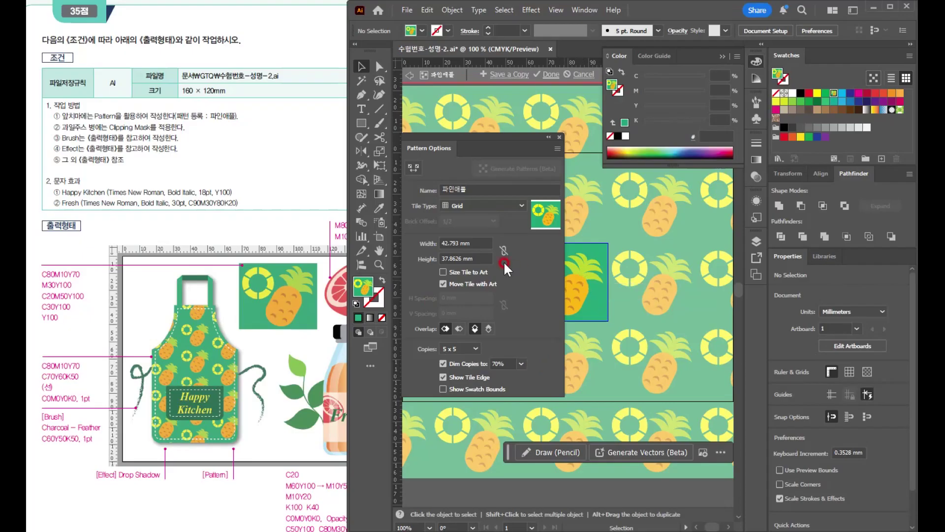
left_click(453, 205)
left_click(475, 240)
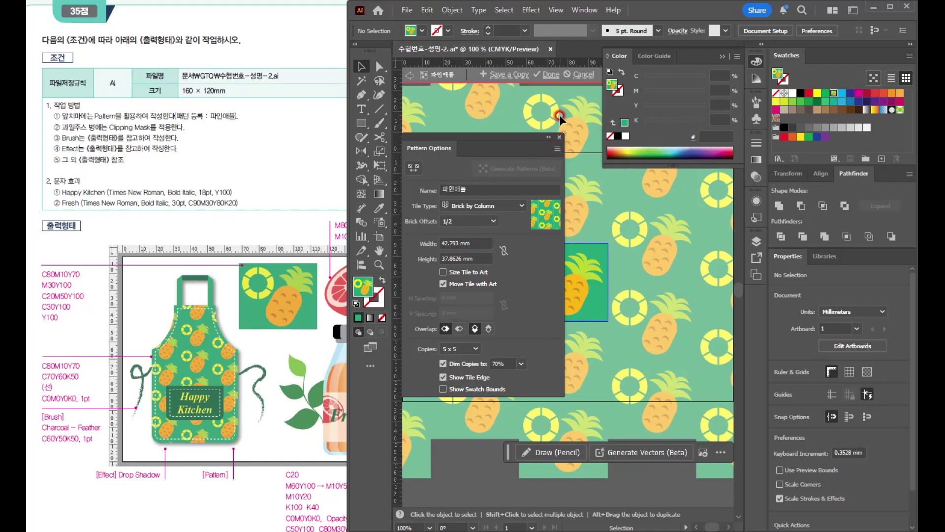
left_click(549, 74)
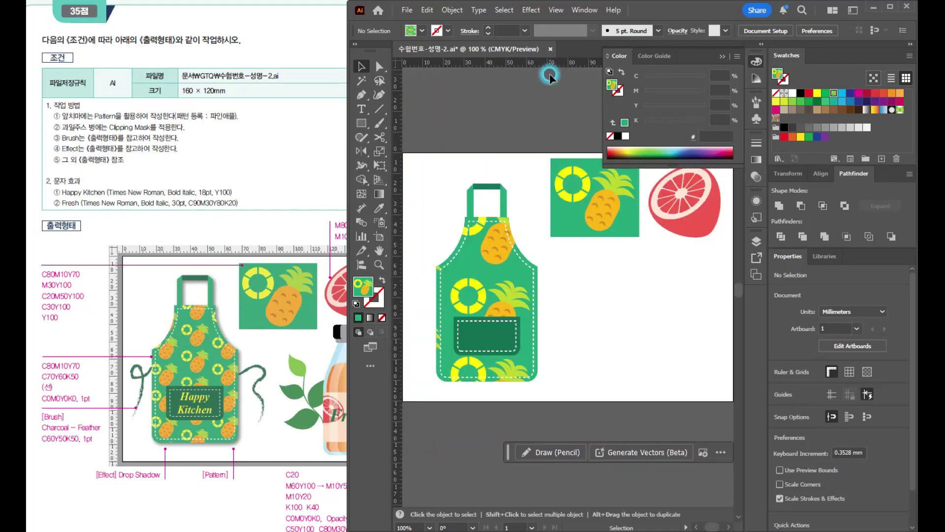
- Scale only the pattern inside the apron body uniformly to 40%, with object transformation turned off
left_click(496, 280)
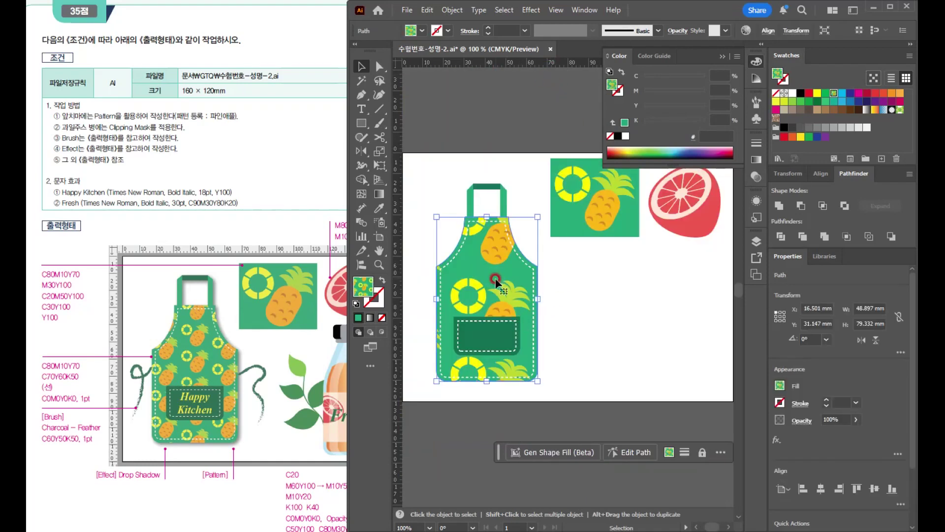
double_click(378, 153)
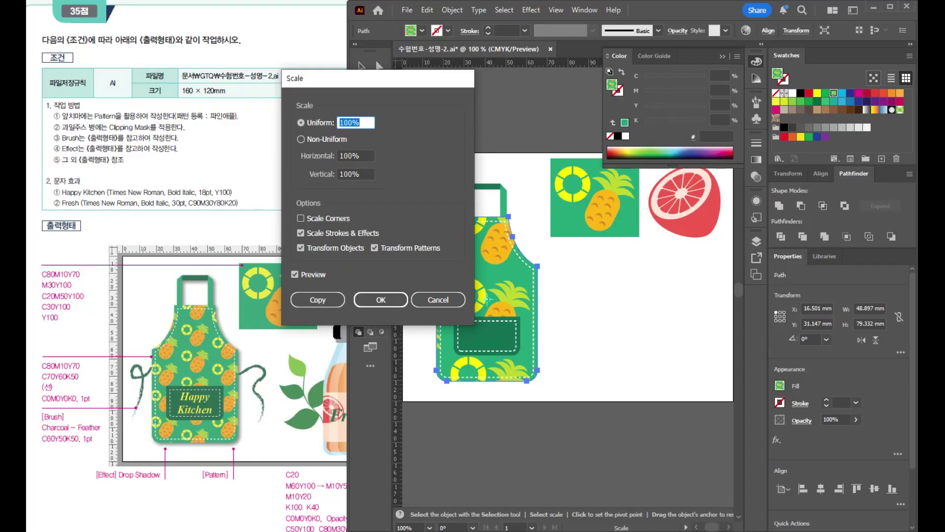
type("40")
left_click(305, 274)
left_click(305, 274)
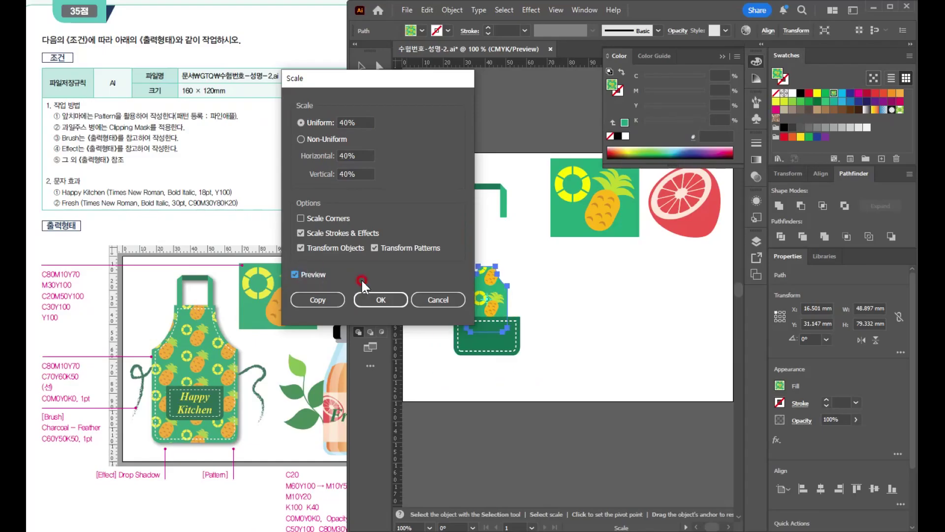
left_click(315, 246)
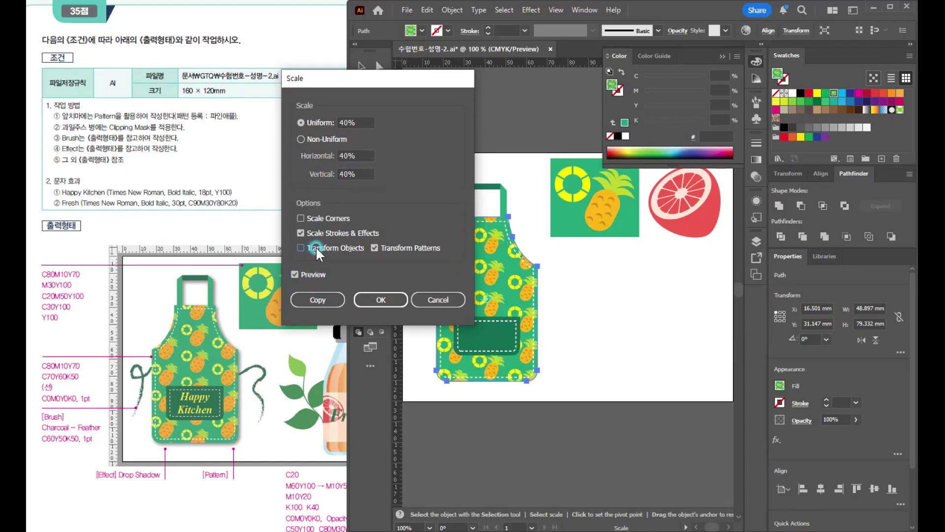
left_click_drag(376, 83, 306, 36)
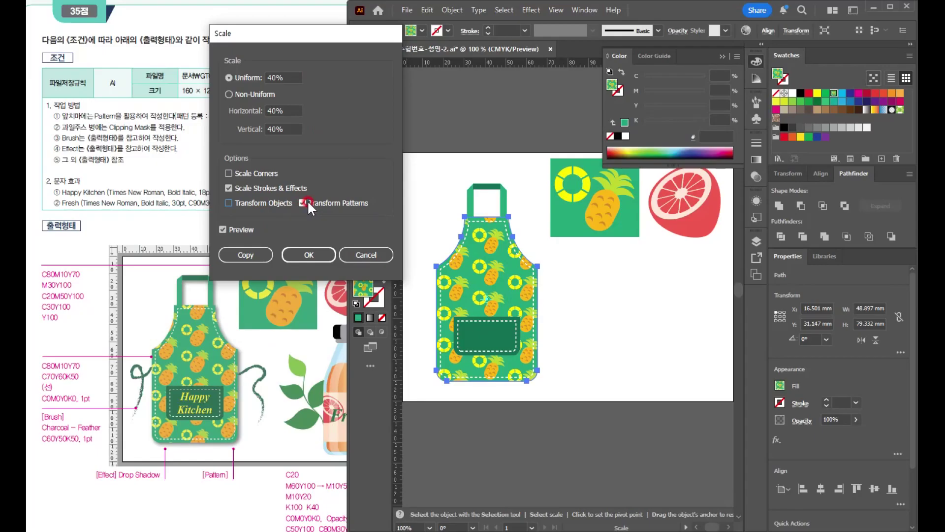
left_click(232, 353)
left_click(315, 258)
key("v")
left_click(620, 328)
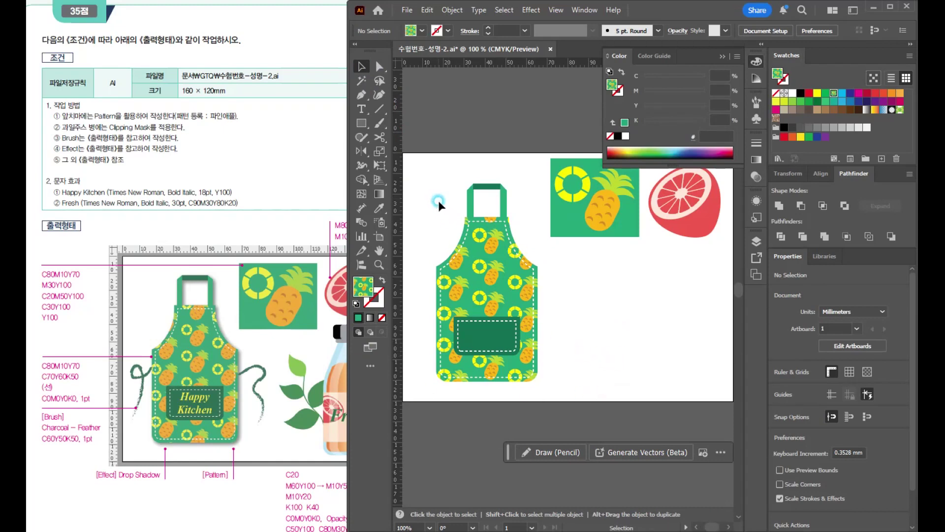
- Apply a Drop Shadow effect with 50% opacity in Multiply mode to the whole apron group
left_click(531, 358)
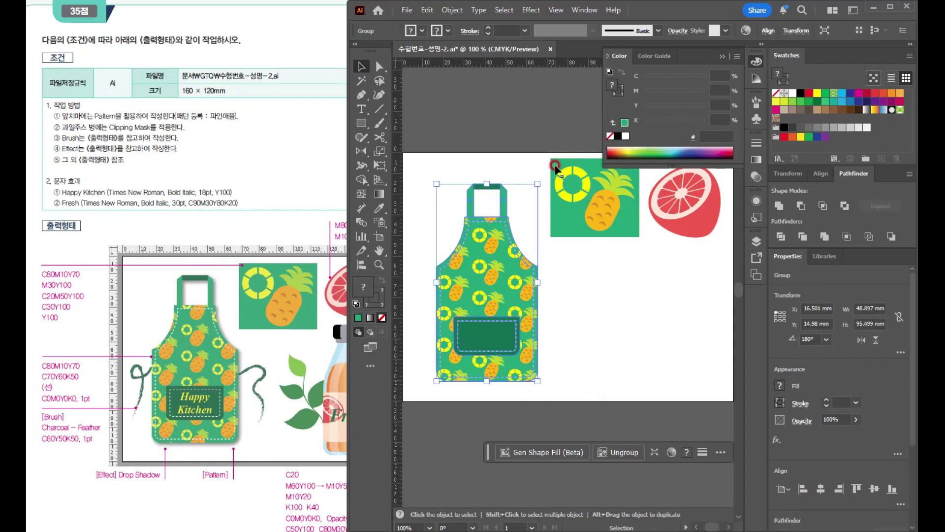
left_click(520, 16)
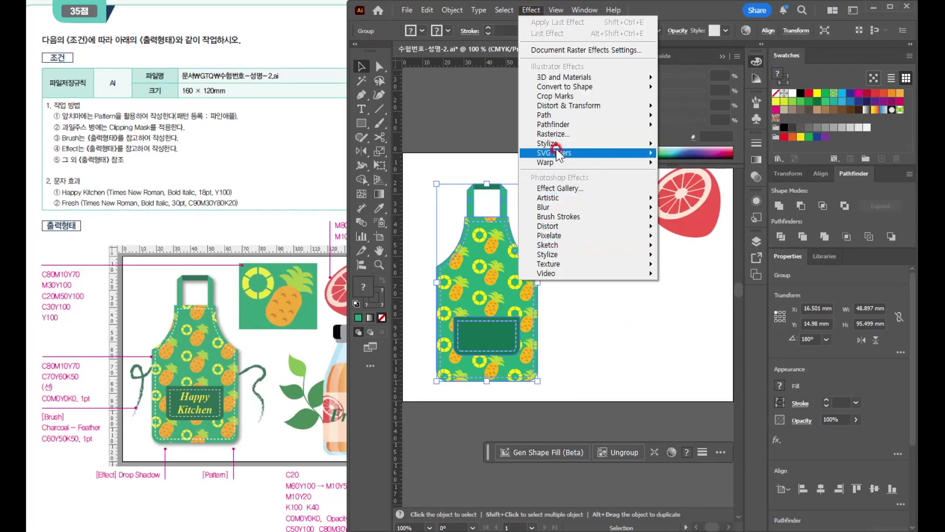
mouse_move(561, 144)
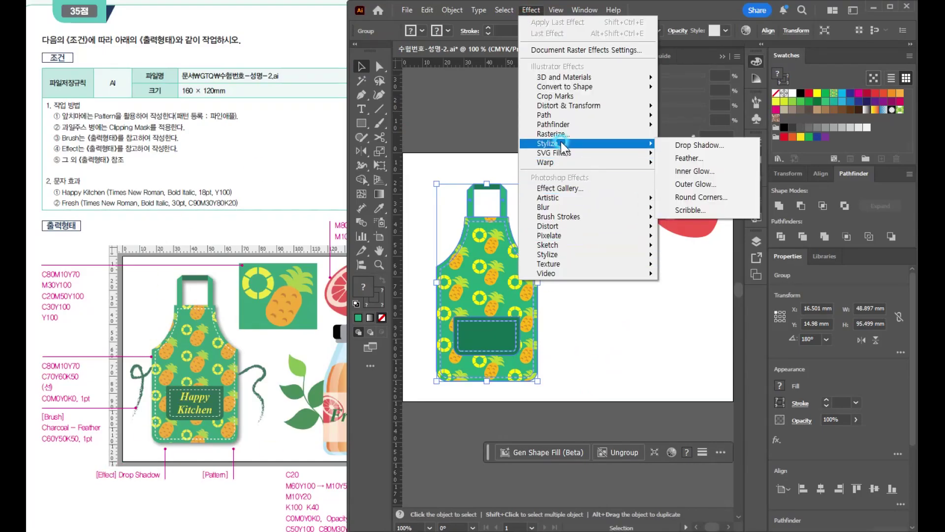
left_click(711, 145)
key("Tab")
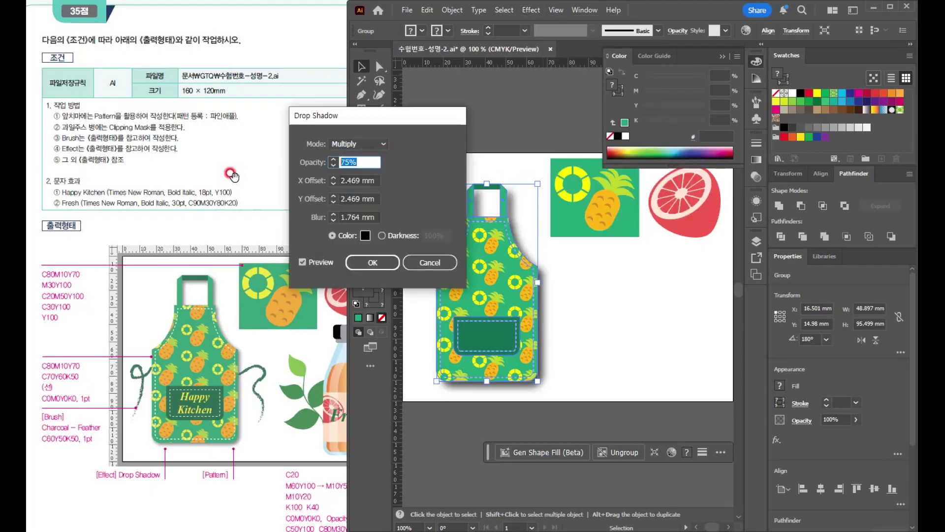
type("50")
key("Tab")
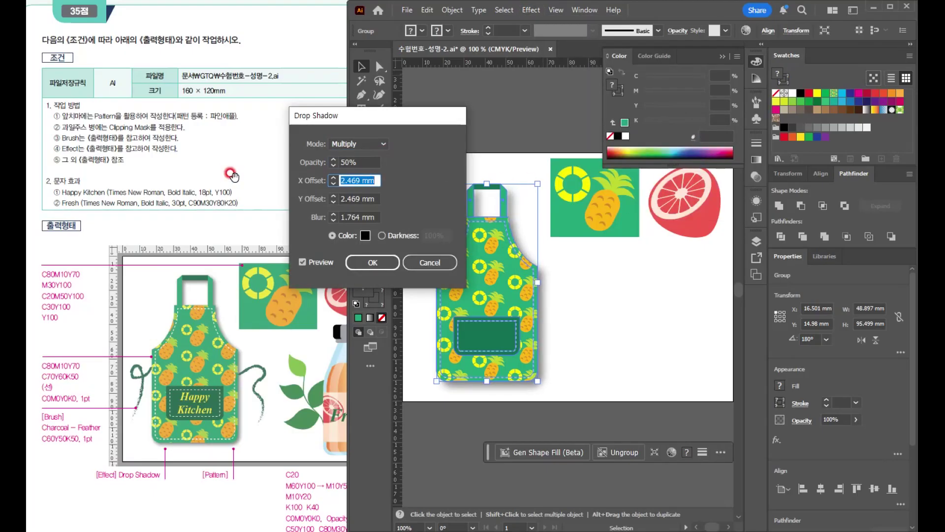
key("Tab")
key("Tab")
key("Return")
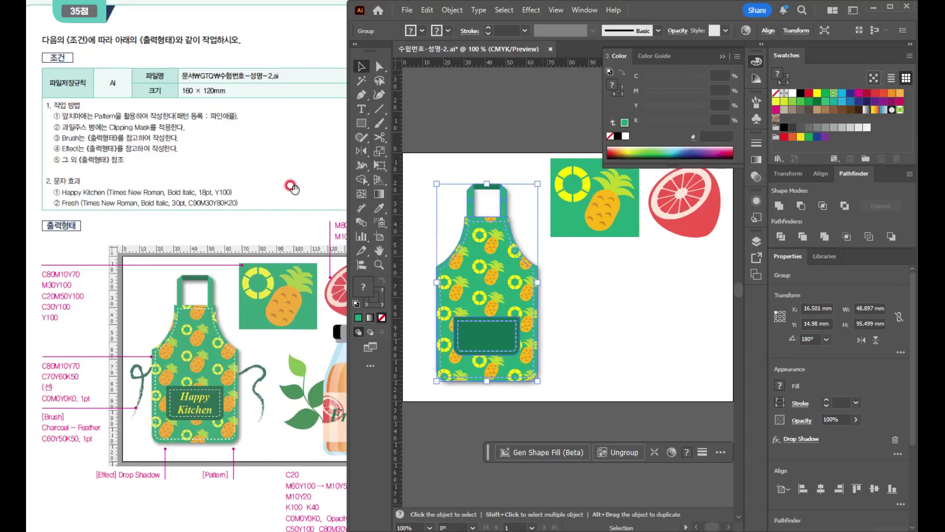
left_click(715, 340)
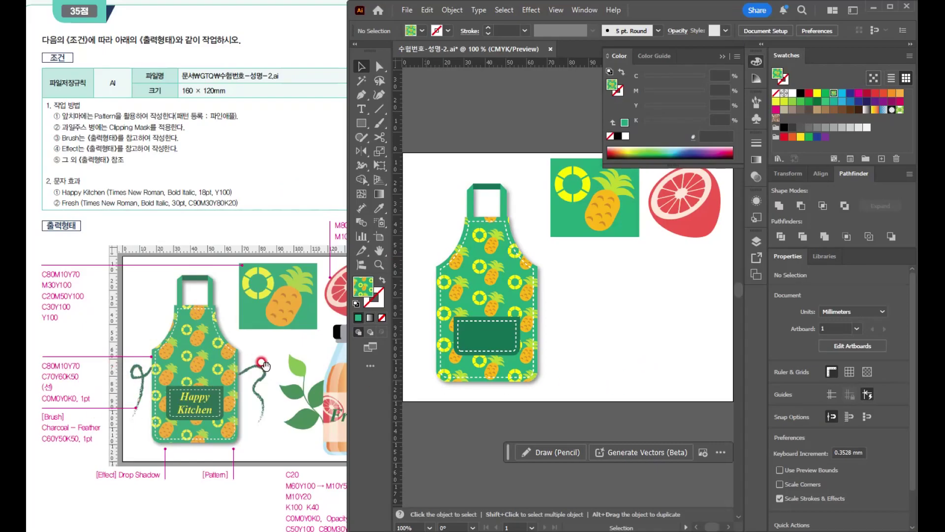
- Draw a looped tie string about 13 mm wide and 31 mm tall from the apron's left edge with the Pencil tool
scroll(454, 341, "up", 1)
left_click_drag(564, 340, 625, 341)
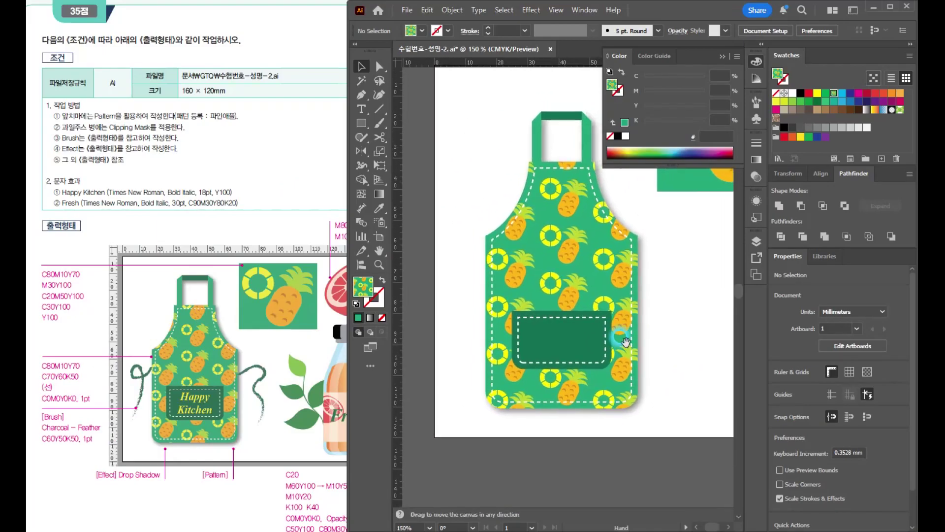
left_click(362, 138)
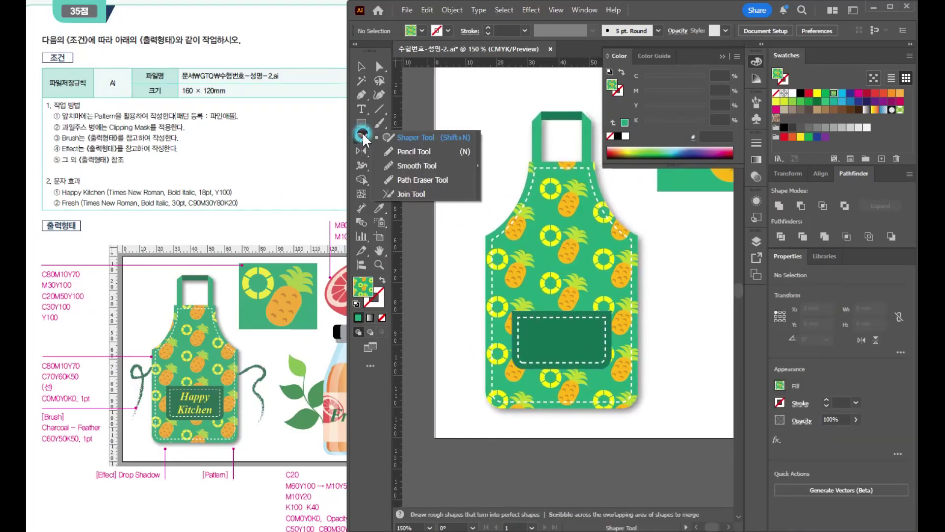
left_click(402, 151)
mouse_move(534, 244)
left_mouse_down()
mouse_move(571, 206)
mouse_move(507, 236)
mouse_move(528, 219)
left_mouse_up()
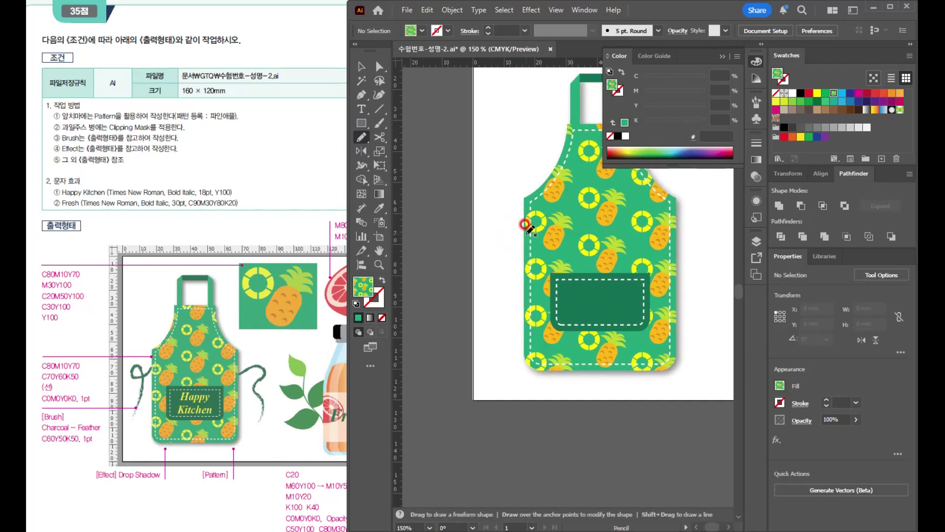
mouse_move(523, 226)
left_mouse_down()
mouse_move(490, 243)
mouse_move(485, 227)
mouse_move(498, 227)
mouse_move(509, 250)
mouse_move(498, 302)
mouse_move(497, 293)
mouse_move(485, 320)
left_mouse_up()
- Draw a wavy tie string about 41 mm tall hanging from the apron's right edge with the Pencil tool
key("space")
left_click_drag(604, 270, 555, 280)
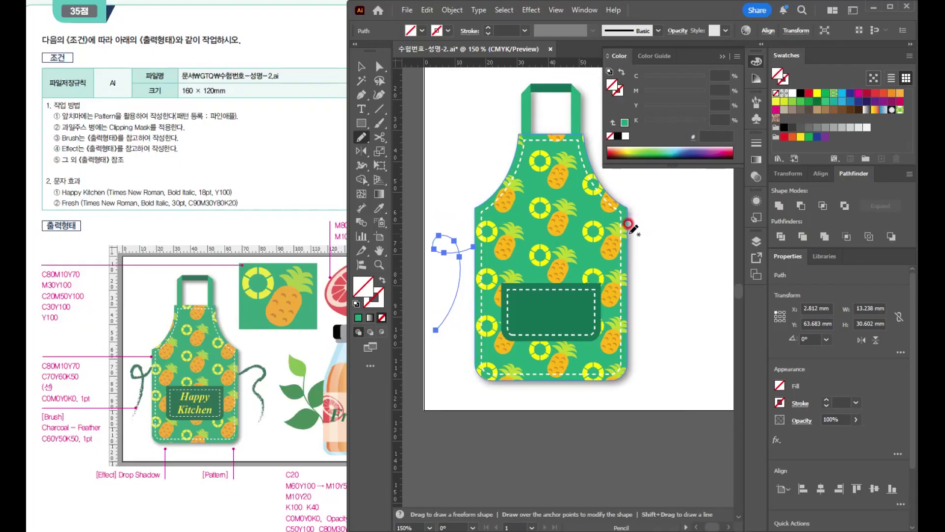
mouse_move(628, 226)
left_mouse_down()
mouse_move(661, 207)
mouse_move(672, 224)
mouse_move(656, 270)
mouse_move(683, 312)
mouse_move(667, 342)
left_mouse_up()
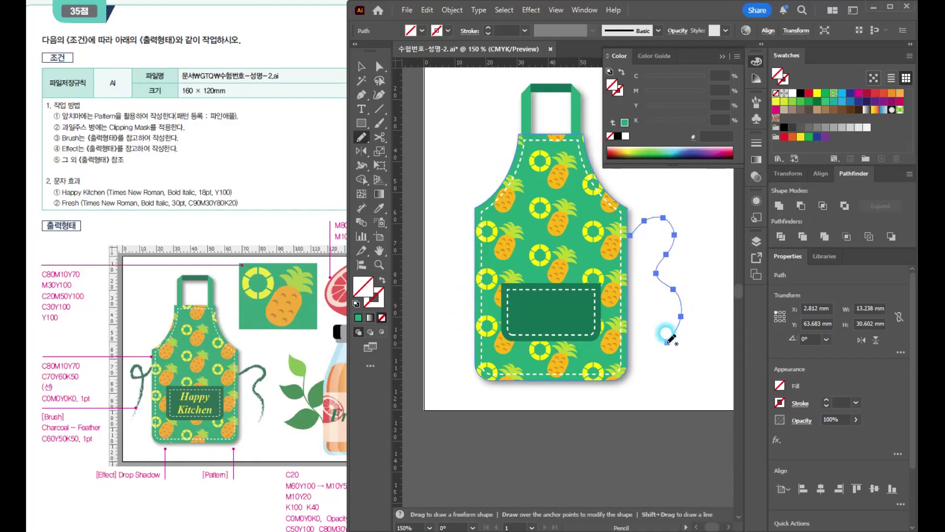
- Apply the Charcoal - Feather brush from the Artistic_ChalkCharcoalPencil library to both apron tie strings
left_click(364, 64)
left_click(432, 127)
left_click(437, 236)
left_click_drag(675, 271, 701, 316)
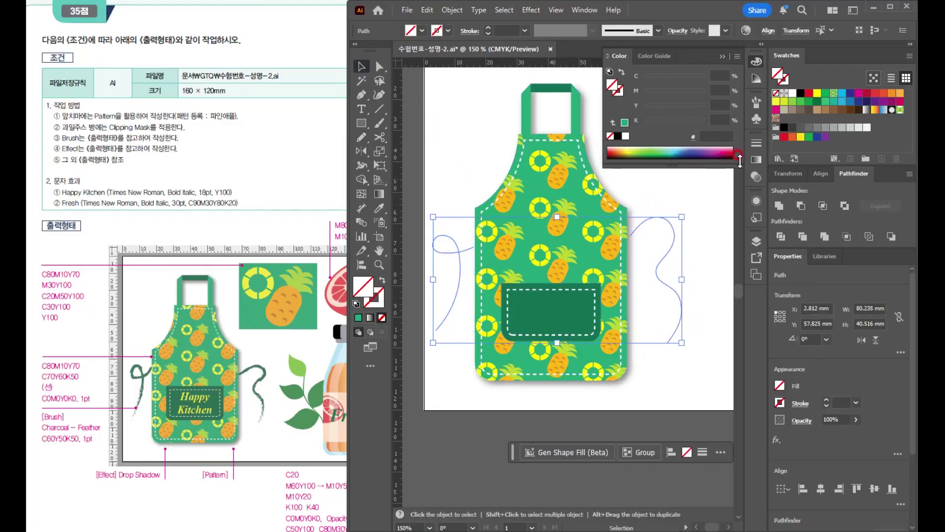
key("F5")
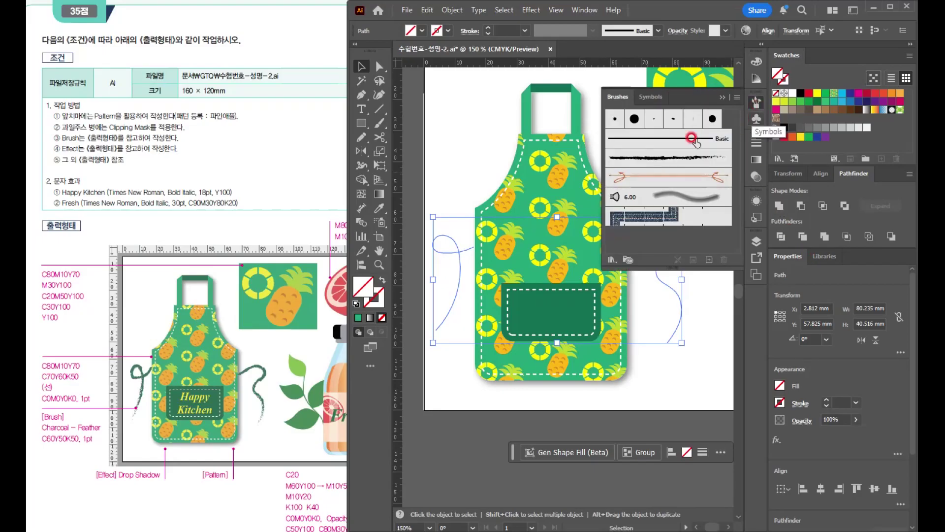
left_click(612, 261)
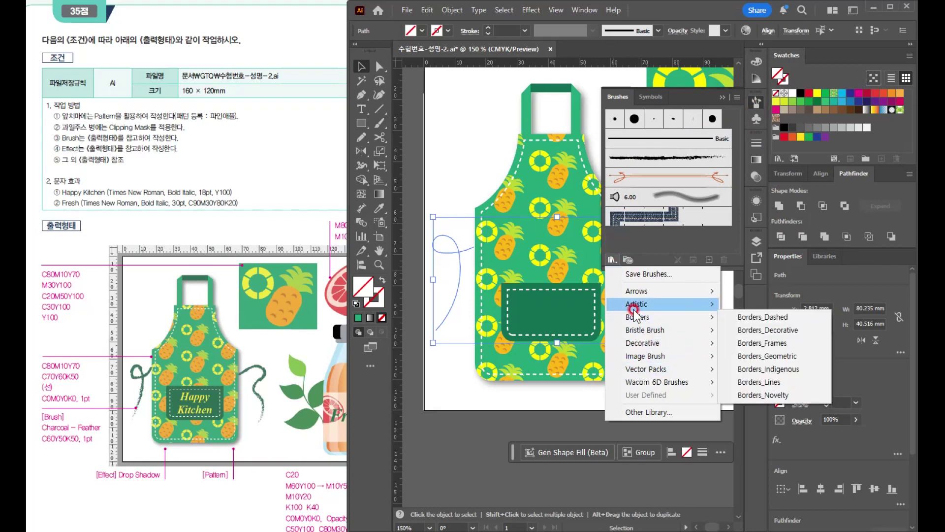
mouse_move(634, 309)
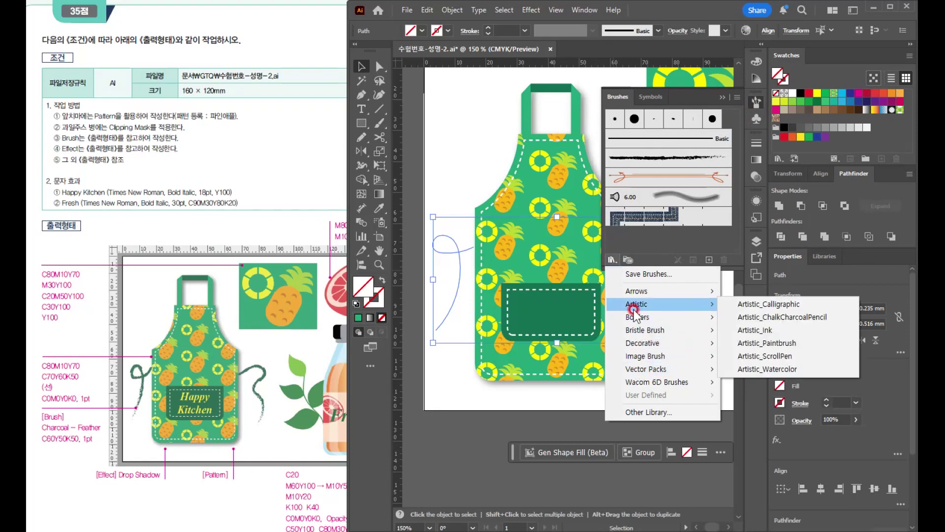
left_click(758, 321)
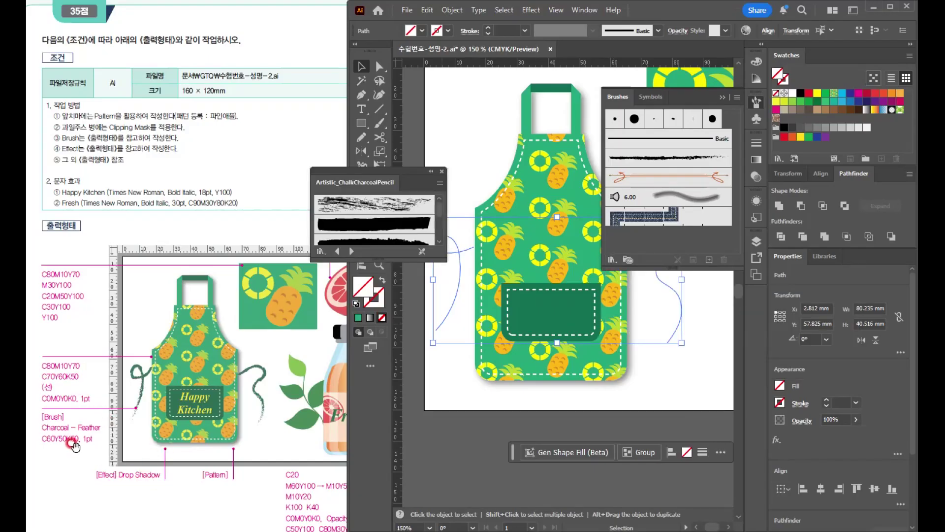
left_click_drag(359, 255, 370, 490)
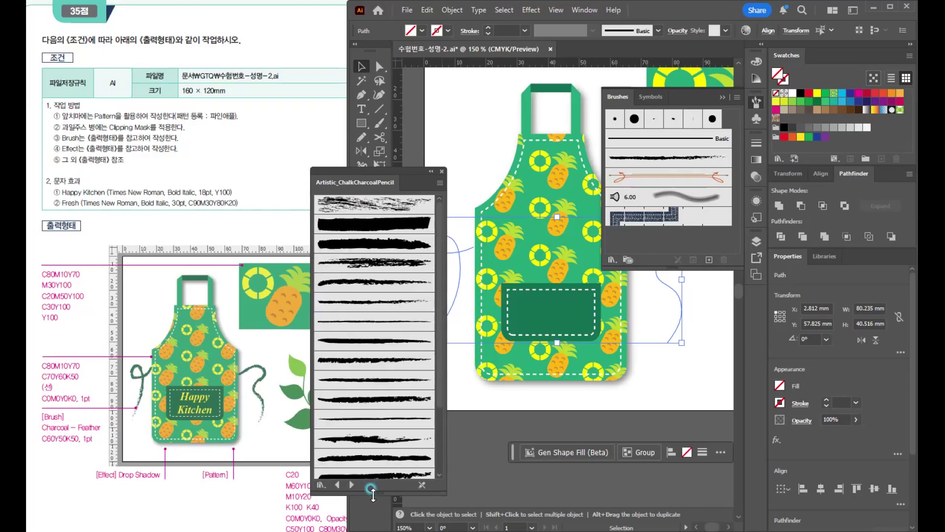
left_click(366, 303)
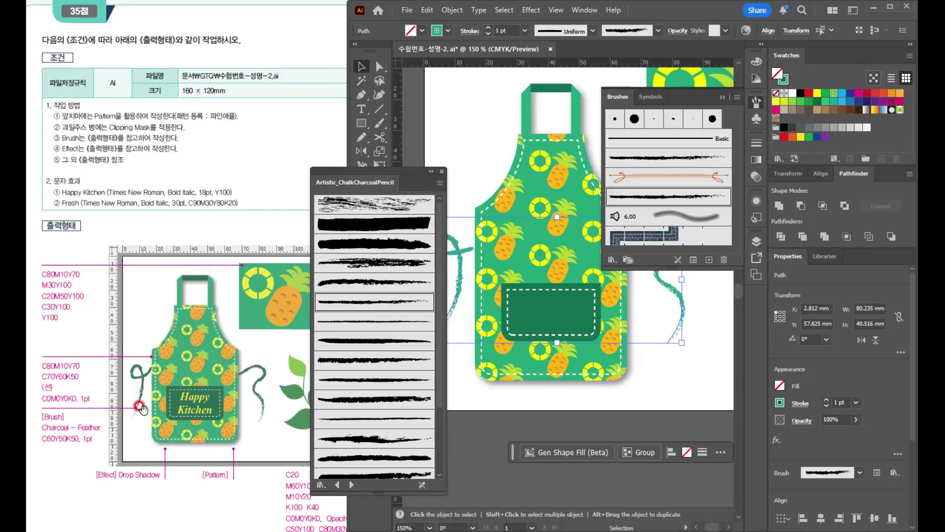
left_click(440, 173)
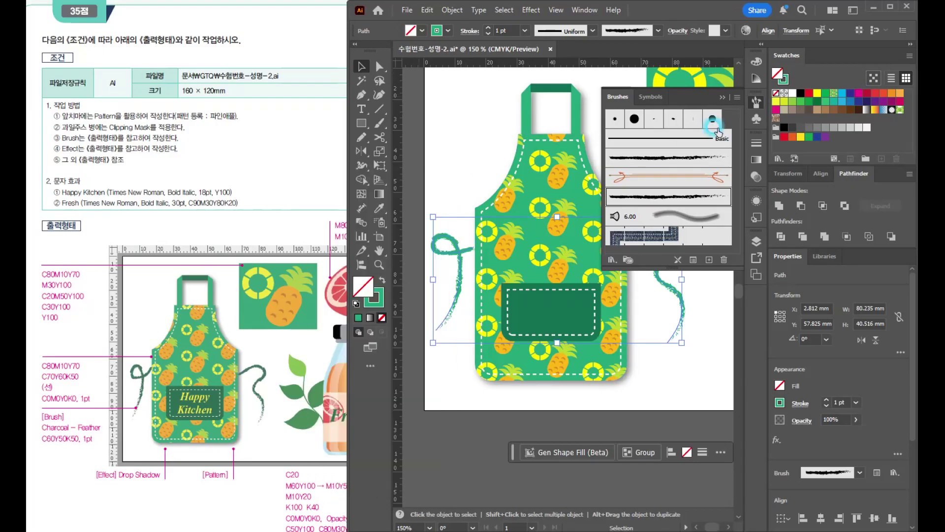
- Set the stroke color of both tie strings to C60 M0 Y50 K50
left_click(375, 298)
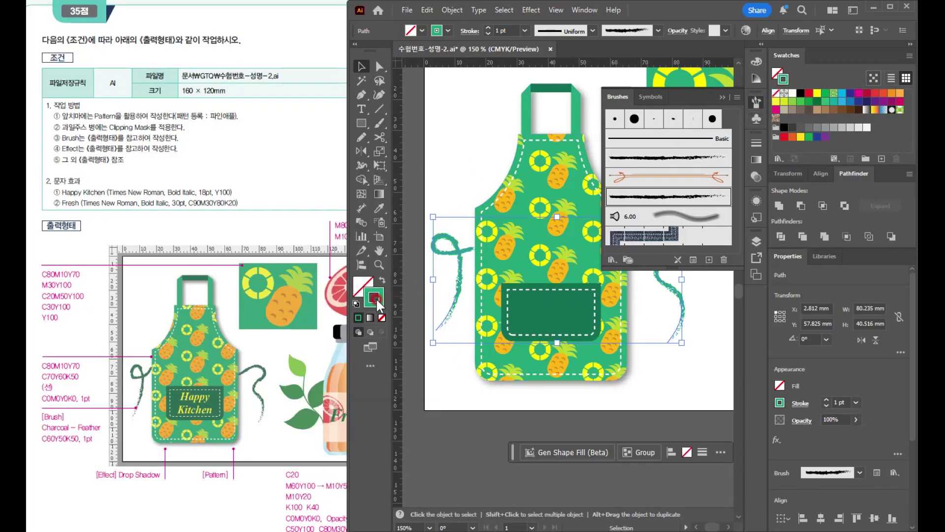
double_click(375, 299)
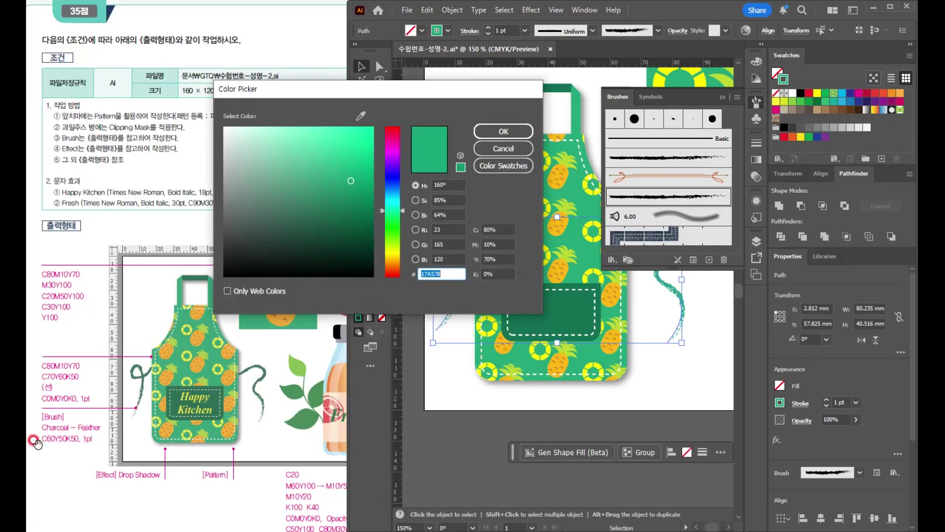
left_click(499, 226)
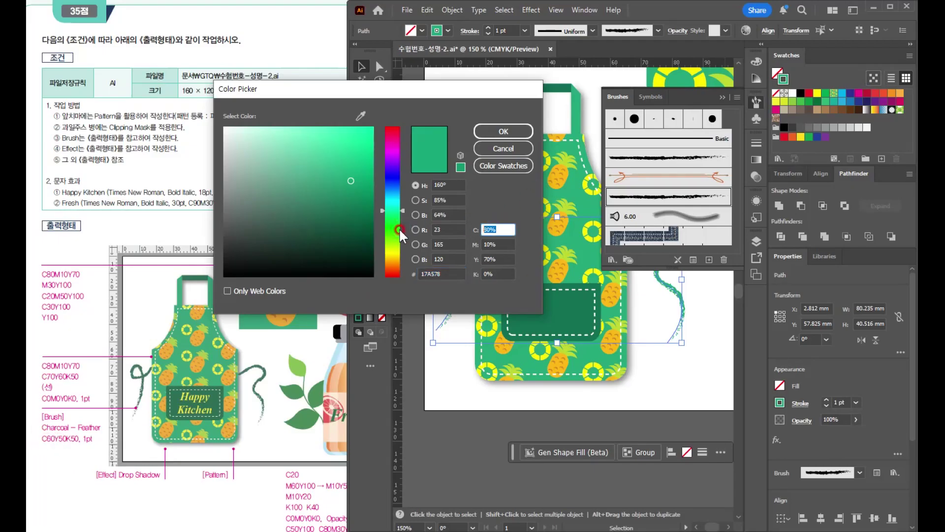
type("60")
key("Tab")
type("0")
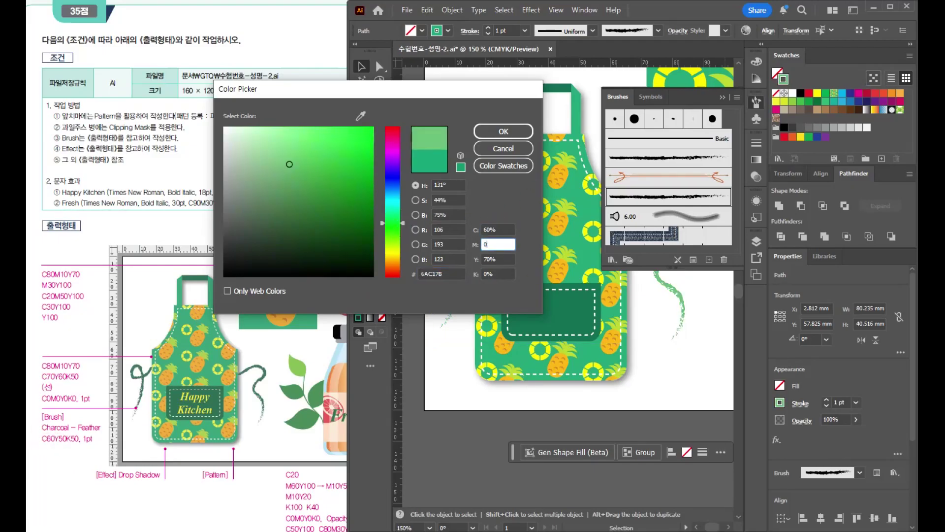
key("Tab")
key("Tab")
key("Return")
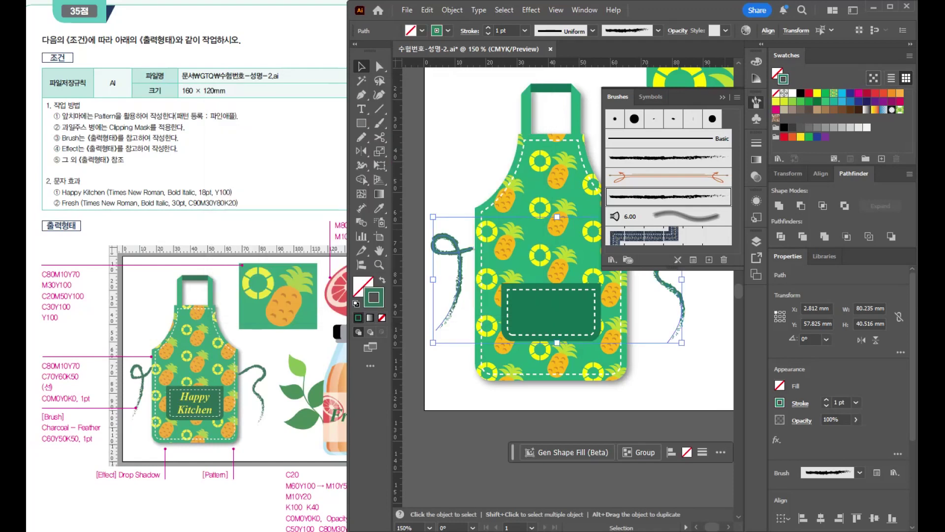
- Deselect the tie strings, put the brush list away and save the document in its legacy format
left_click(461, 169)
scroll(518, 248, "down", 1)
left_click_drag(618, 326, 599, 383)
left_click(722, 97)
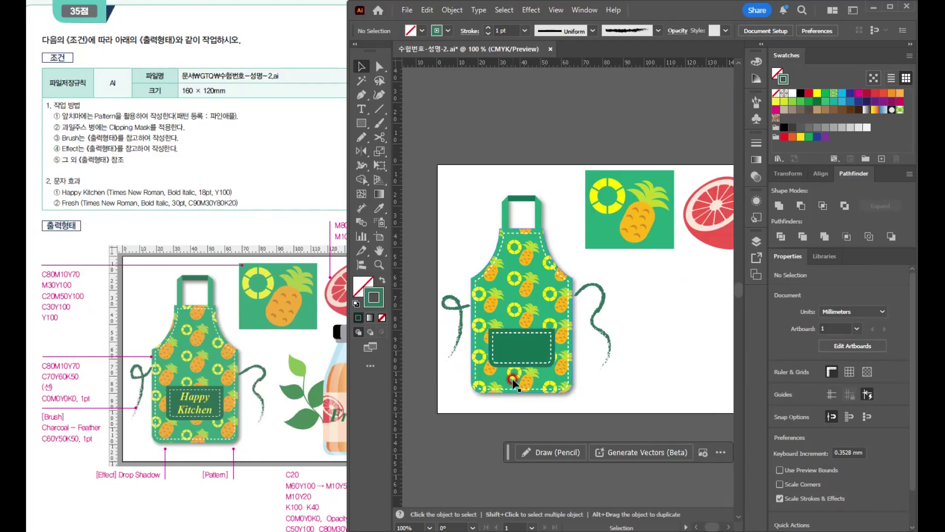
scroll(512, 380, "down", 1)
key("ctrl+s")
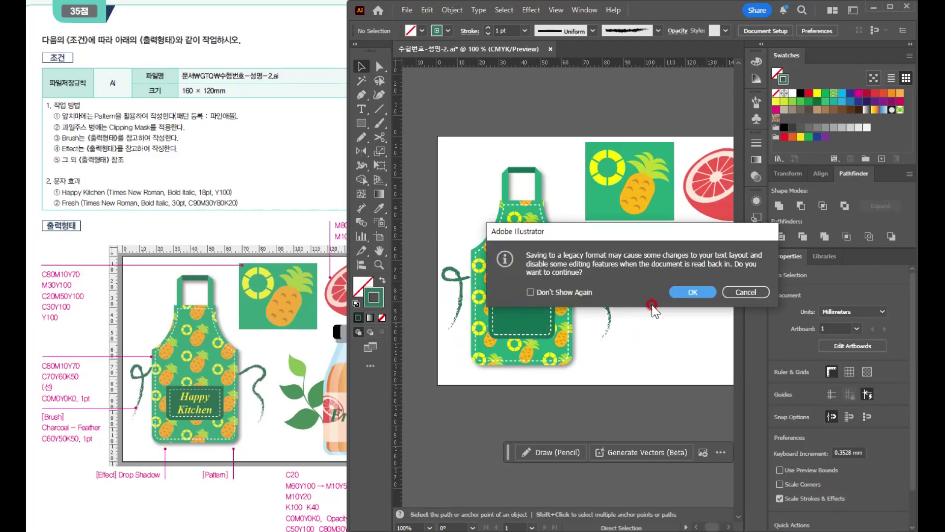
left_click(684, 294)
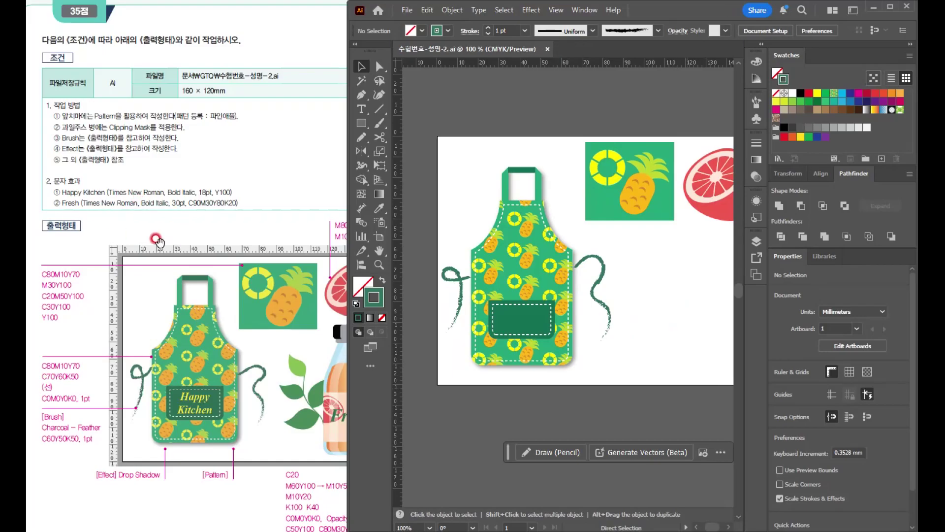
- Add the text Happy Kitchen on two lines over the apron's pocket
left_click(493, 384)
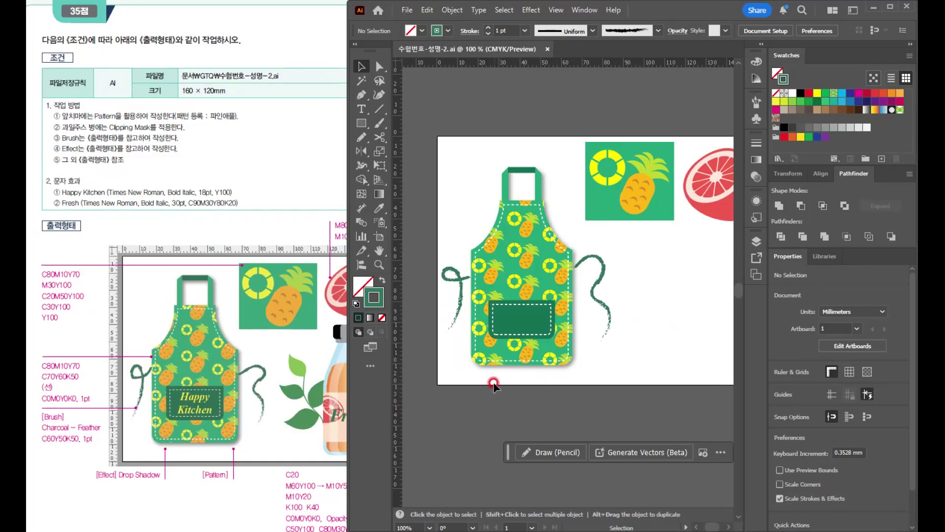
scroll(512, 338, "up", 1)
left_click_drag(518, 297, 540, 243)
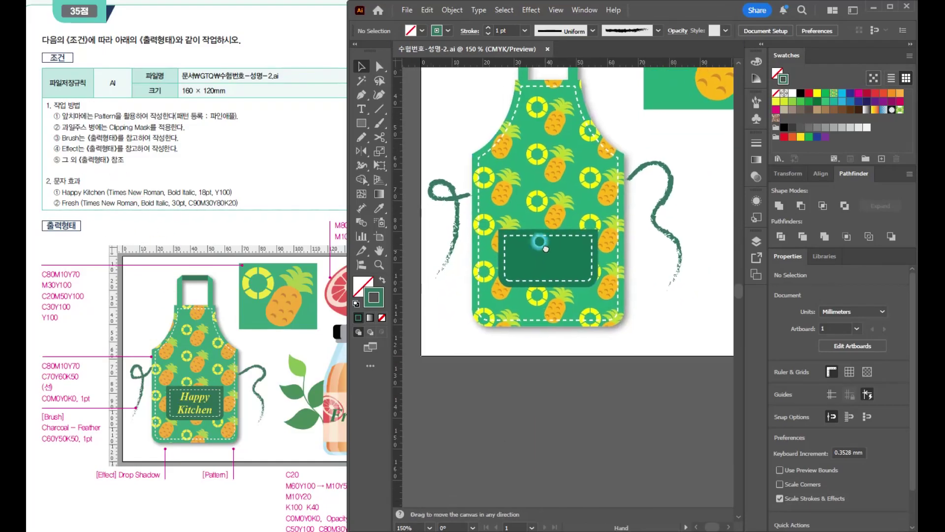
left_click(509, 238)
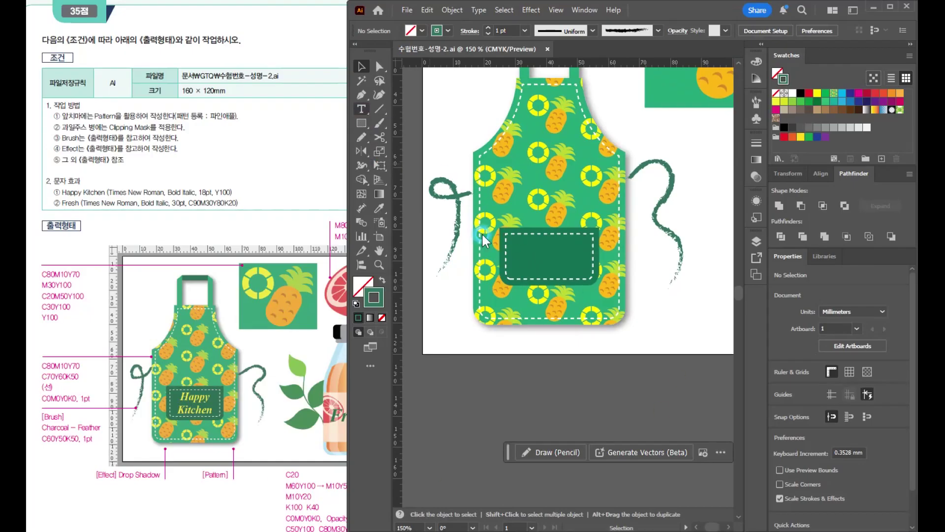
left_click(527, 242)
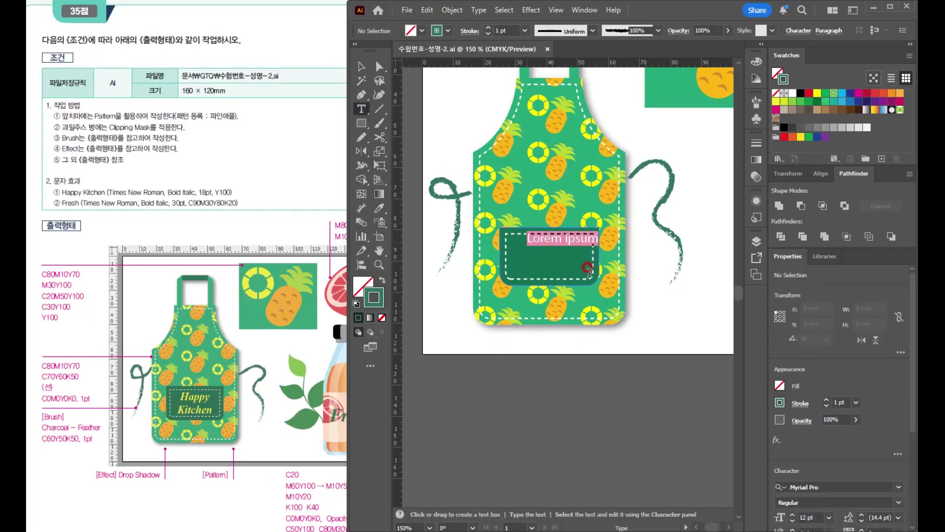
type("Happy")
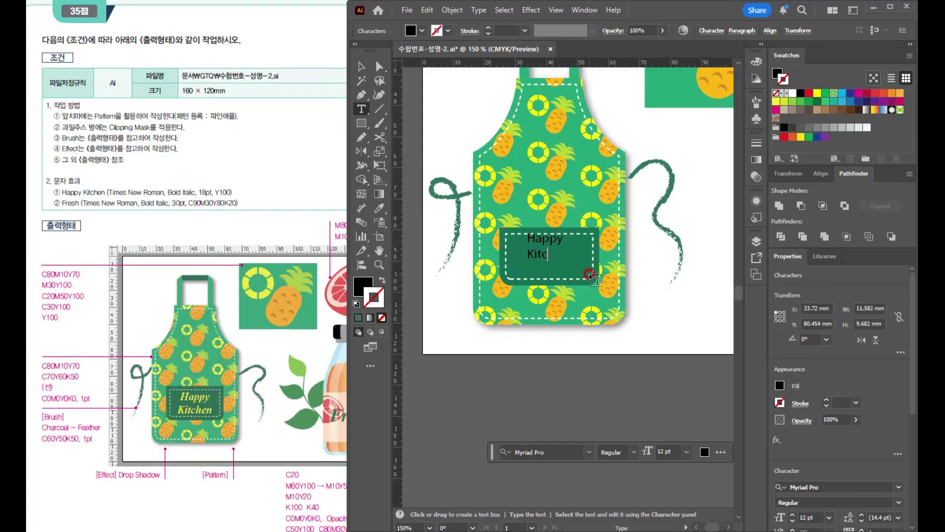
key("Escape")
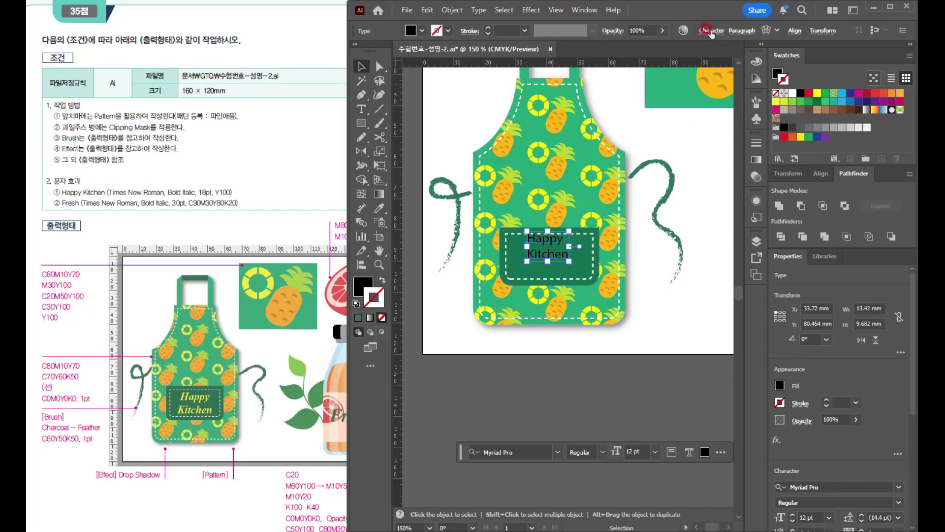
- Set the Happy Kitchen text to Times New Roman Italic at 18 pt
scroll(832, 356, "down", 4)
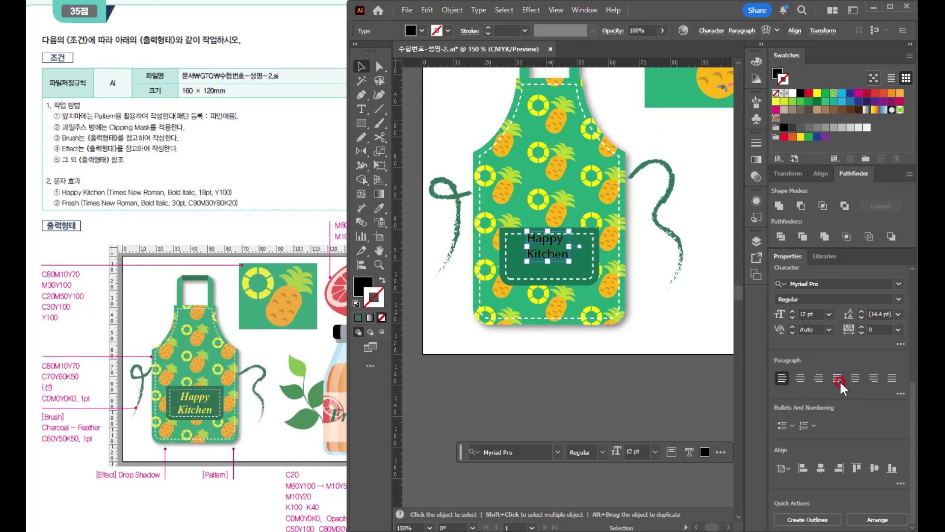
left_click(608, 31)
left_click(798, 279)
type("time")
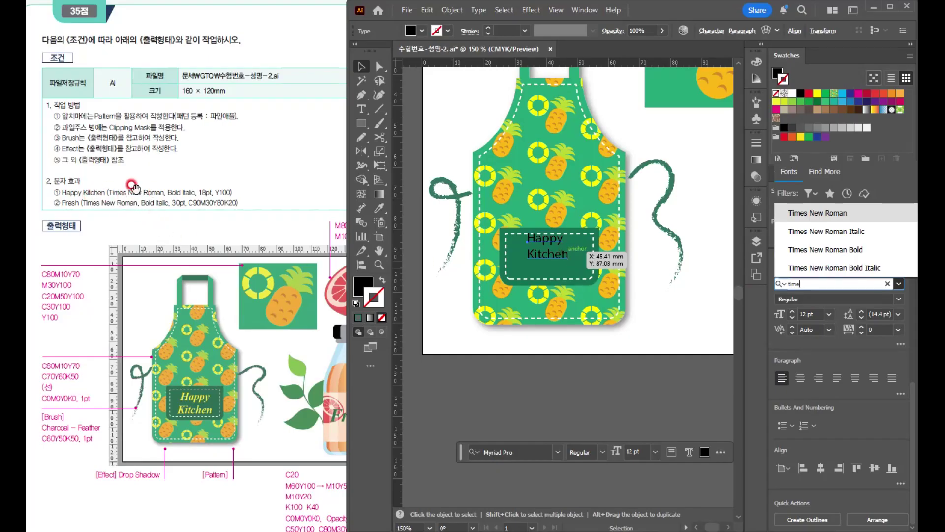
left_click(819, 212)
left_click(832, 232)
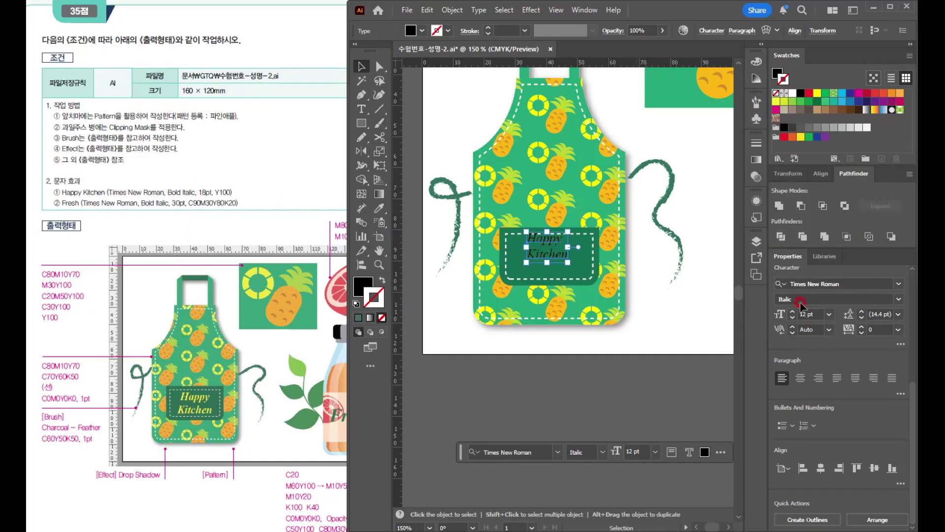
left_click(815, 313)
type("18")
key("Return")
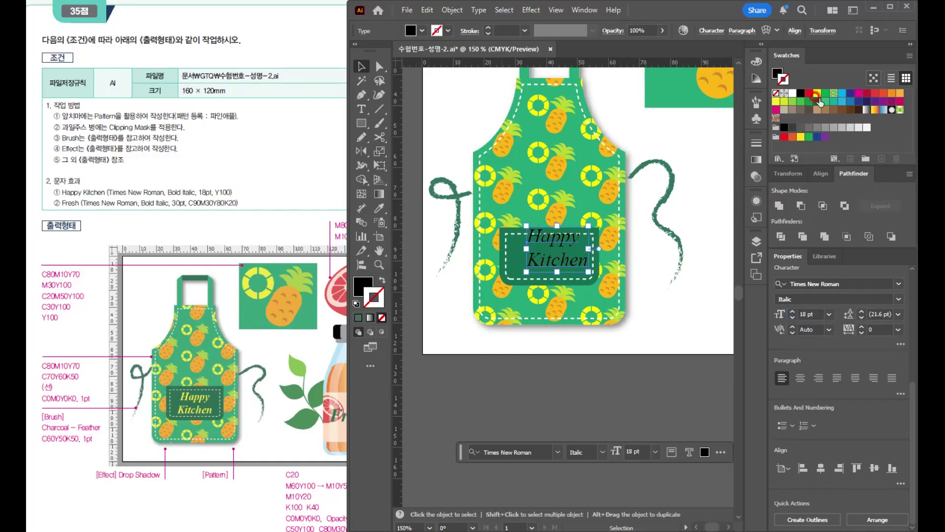
- Fill the Happy Kitchen text with yellow and center its lines inside the pocket's dashed stitching
left_click(779, 74)
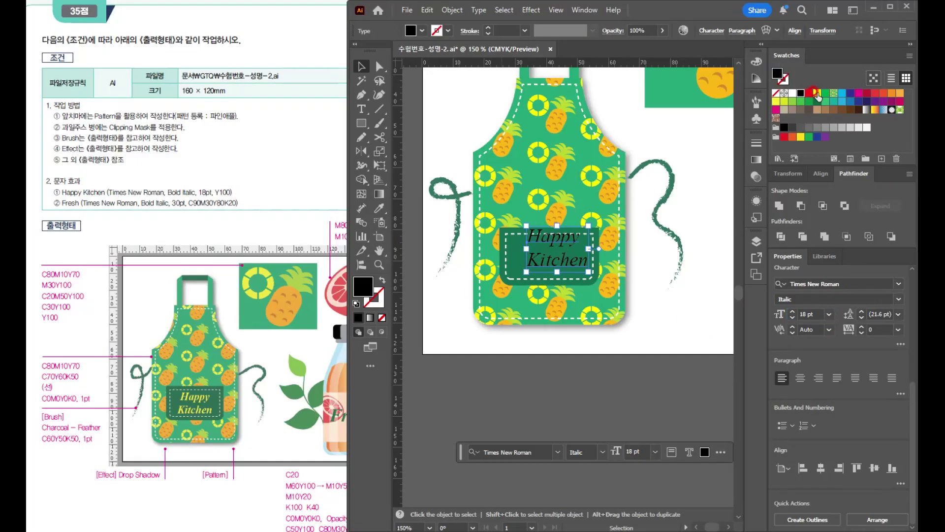
left_click(817, 94)
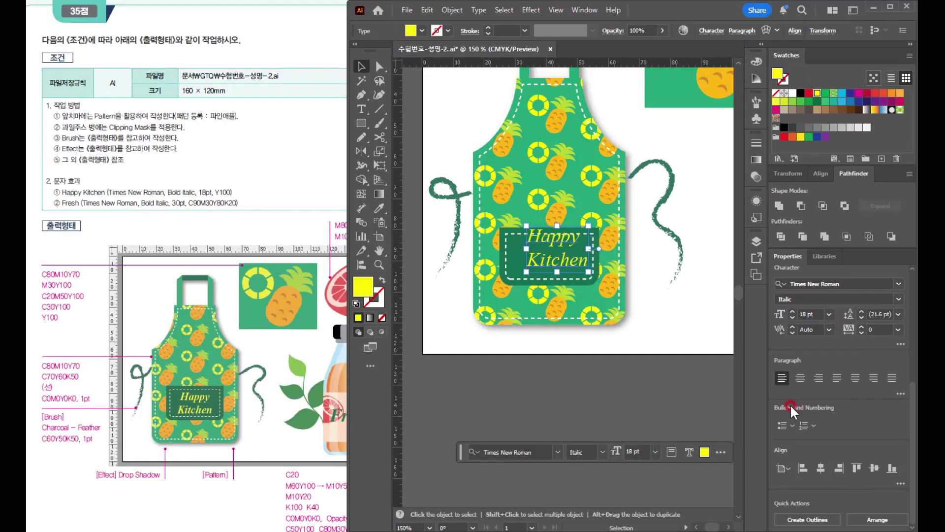
left_click(801, 378)
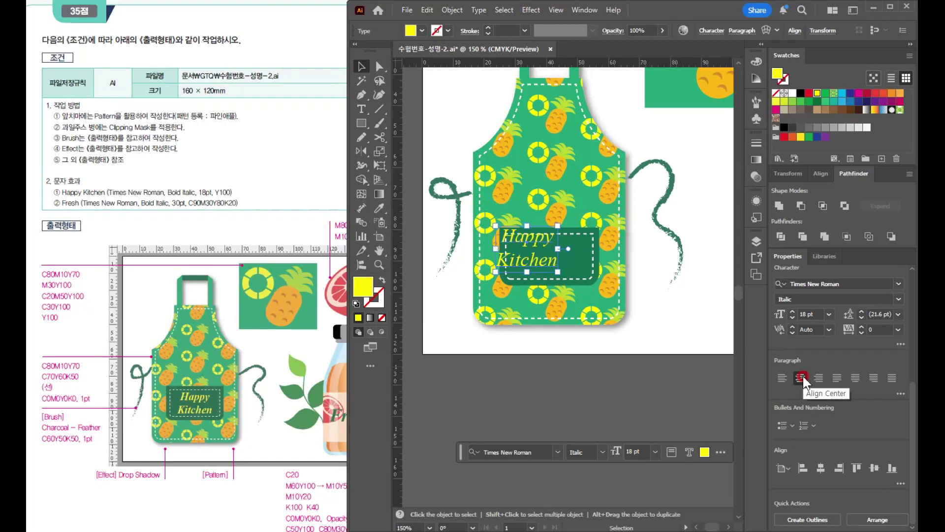
left_click_drag(530, 241, 554, 250)
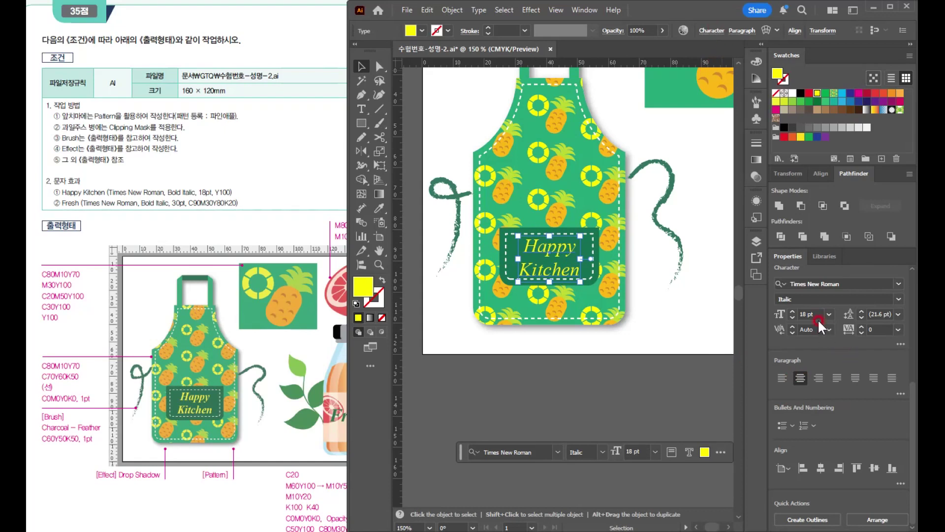
- Change the Happy Kitchen text's font style to Bold Italic
left_click(888, 298)
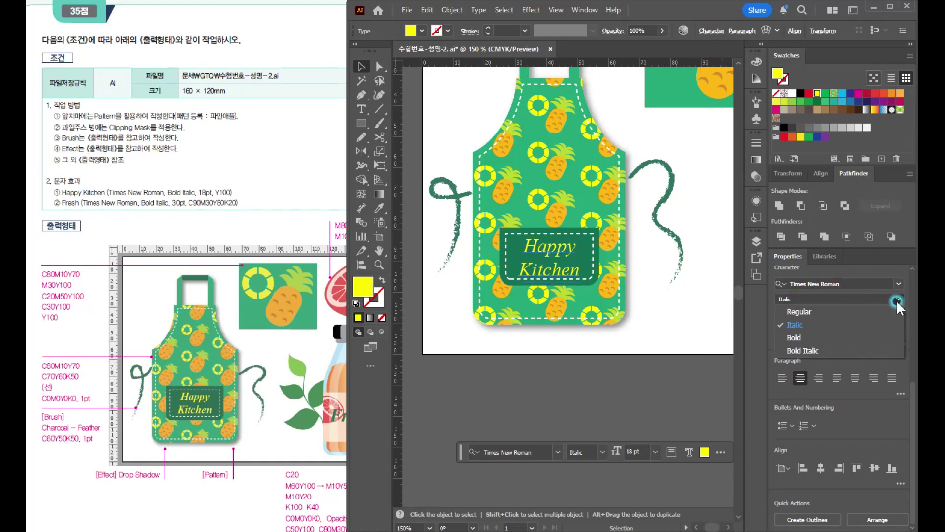
left_click(797, 350)
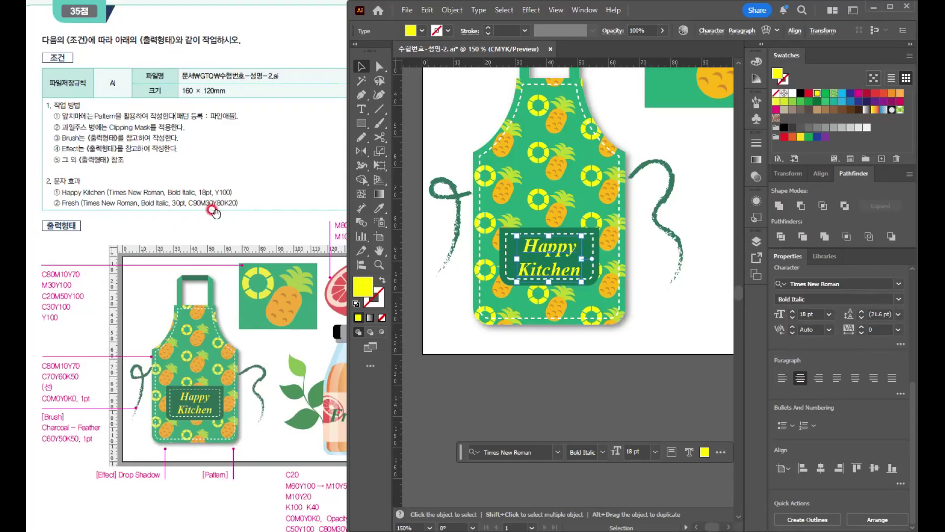
left_click(576, 373)
scroll(556, 234, "up", 3)
left_click_drag(588, 278, 594, 279)
scroll(595, 295, "down", 6)
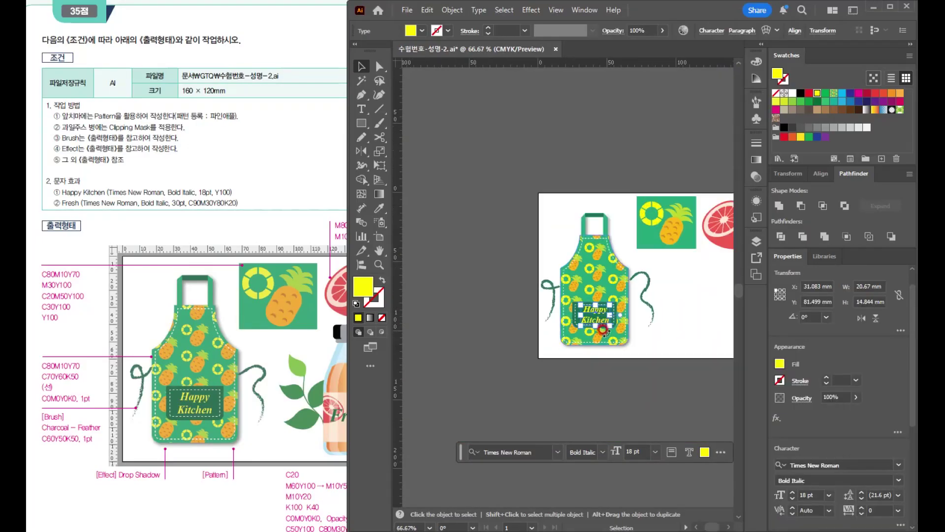
- Draw a rectangle about 28 mm wide and 45 mm high below the grapefruit as the bottle body, with default white fill and black stroke
left_click_drag(636, 316, 473, 302)
scroll(554, 295, "up", 2)
left_click_drag(572, 325, 612, 341)
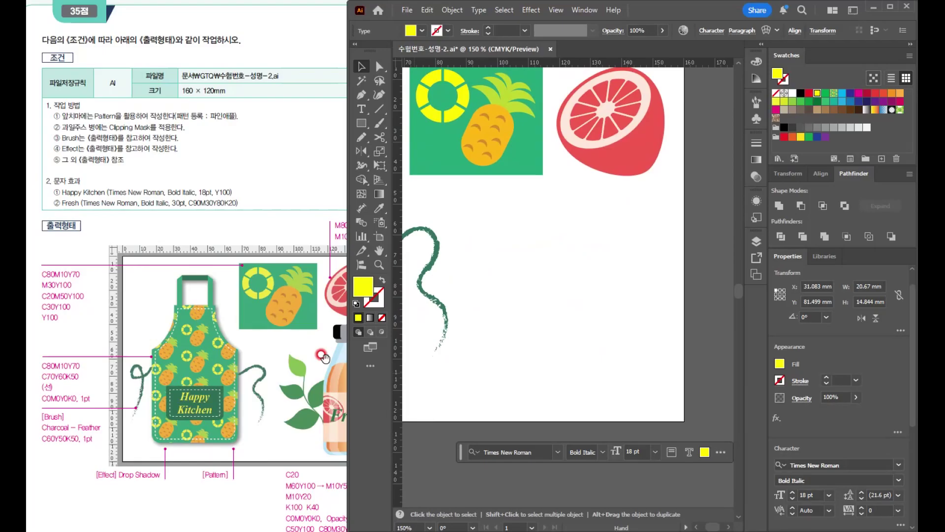
left_click(325, 358)
left_click_drag(326, 384, 276, 387)
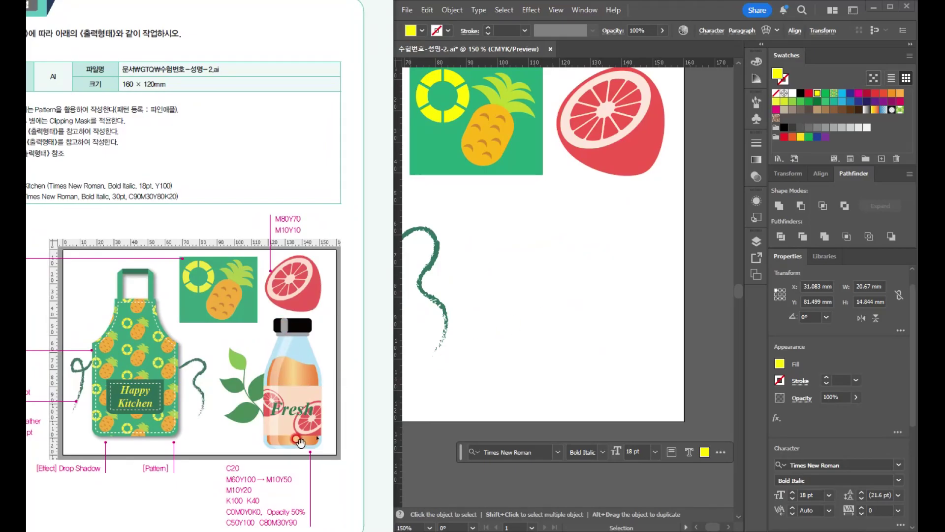
left_click(576, 305)
left_click(361, 123)
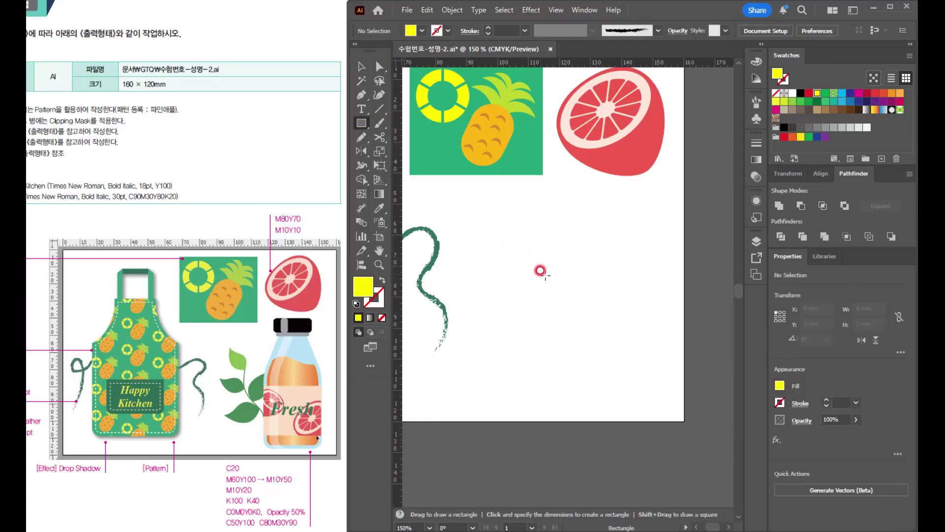
left_click_drag(545, 253, 633, 392)
key("d")
- Round the two bottom corners of the bottle body rectangle equally
left_click(364, 68)
left_click(379, 66)
left_click(546, 393)
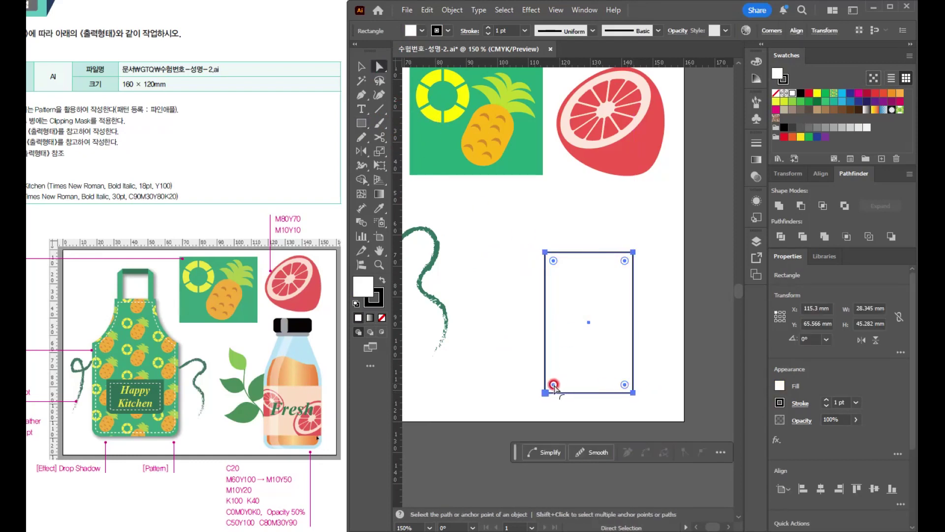
left_click(625, 384, "shift")
left_click_drag(626, 385, 615, 378)
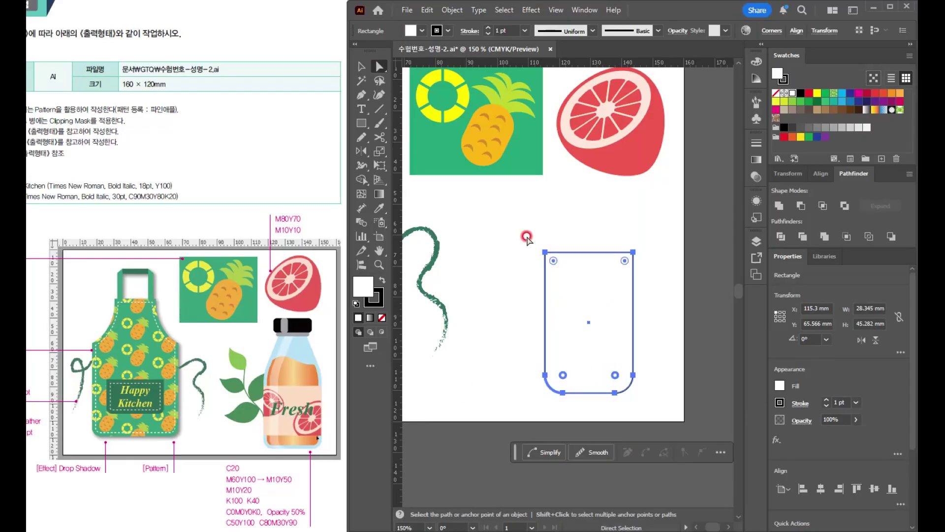
- Draw a second rectangle about 28 mm wide and 17 mm high directly on top of the bottle body, matching its width
left_click_drag(590, 296, 578, 320)
left_click(360, 65)
left_click(361, 123)
left_click_drag(533, 276, 621, 221)
- Narrow the upper rectangle's top edge symmetrically so the shape tapers into the bottle's shoulders
left_click(380, 66)
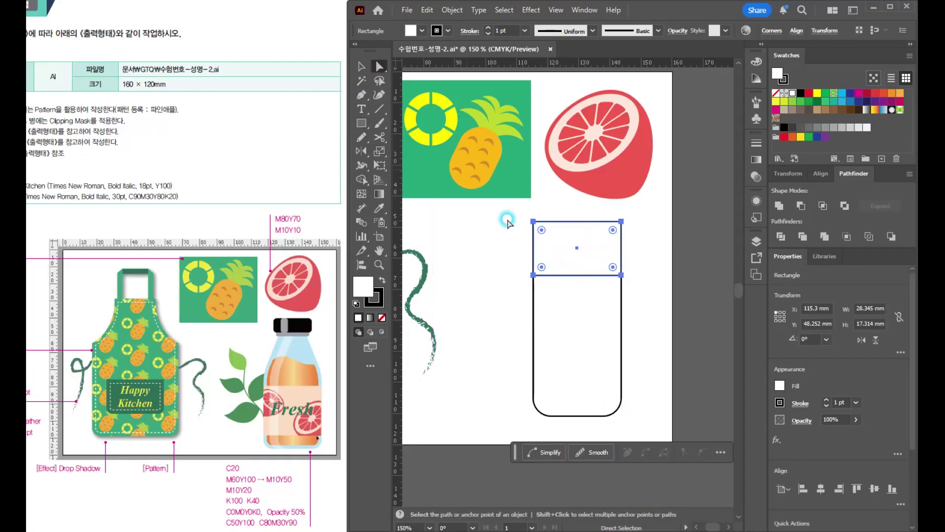
left_click_drag(523, 212, 597, 235)
key("s")
key("v")
left_click(358, 64)
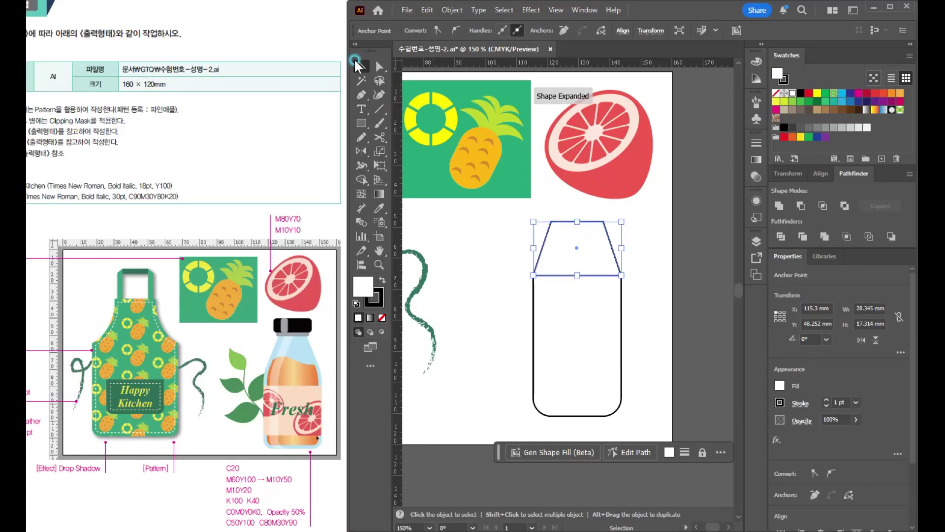
- Shorten the bottle body from its bottom edge and move both bottle shapes down on the artboard
left_click(500, 396)
left_click(614, 392)
left_click(578, 416)
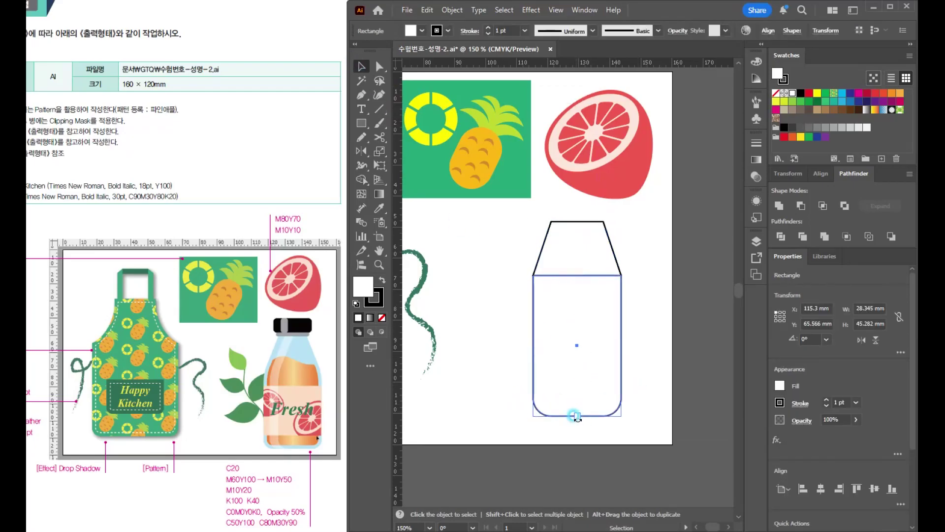
left_click_drag(577, 416, 577, 397)
left_click(588, 256, "shift")
left_click_drag(587, 252, 581, 273)
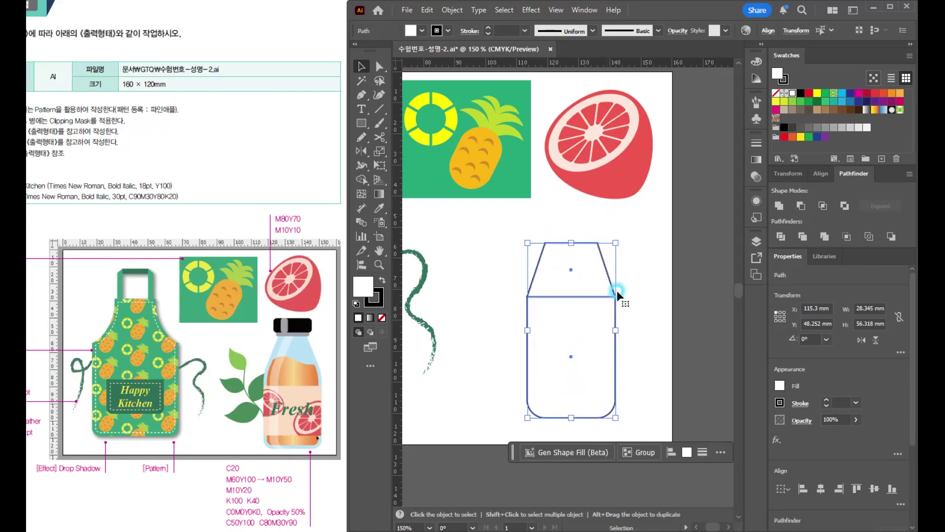
- Unite the tapered top and the rounded body into a single bottle shape
left_click(645, 304)
left_click(538, 293)
left_click(775, 322)
left_click(780, 207)
- Round the bottle's two shoulder corners equally as far as they allow for a smooth transition into the body
left_click(383, 67)
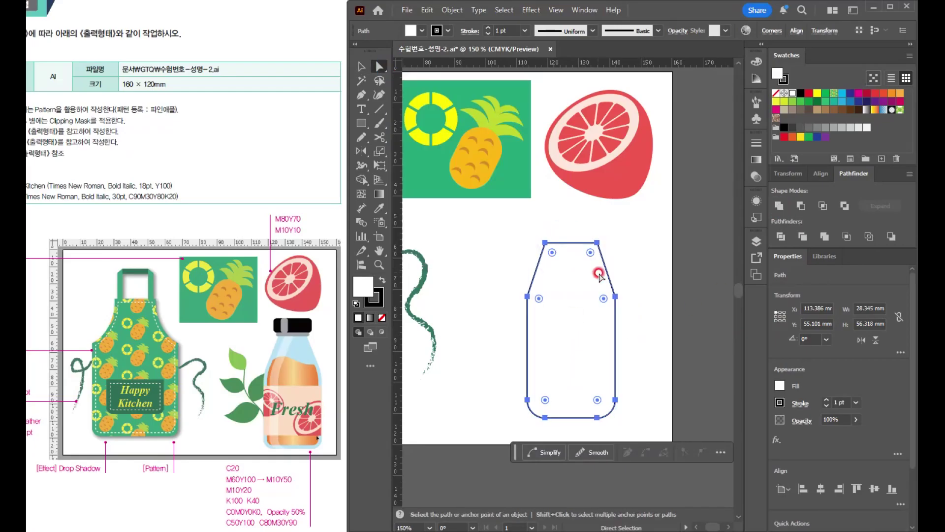
left_click(603, 298)
left_click(538, 298, "shift")
left_click(604, 299)
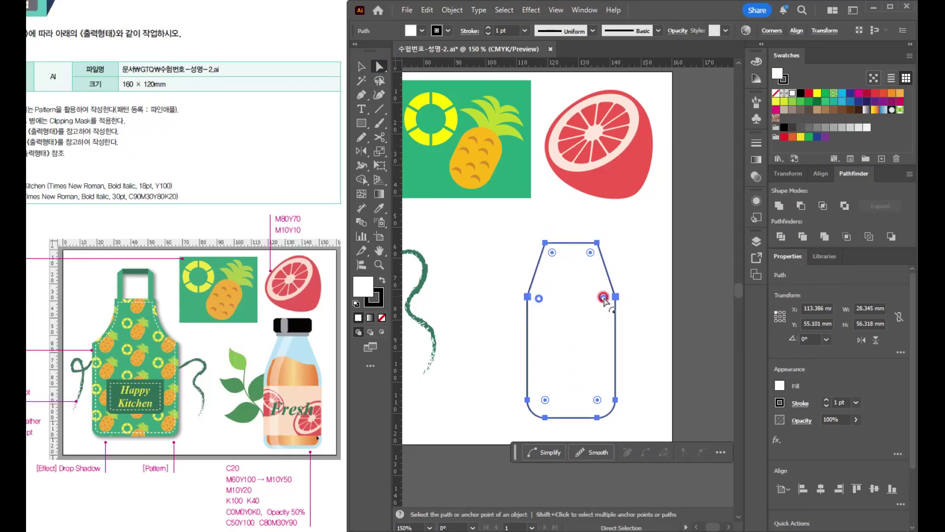
left_click_drag(604, 298, 530, 375)
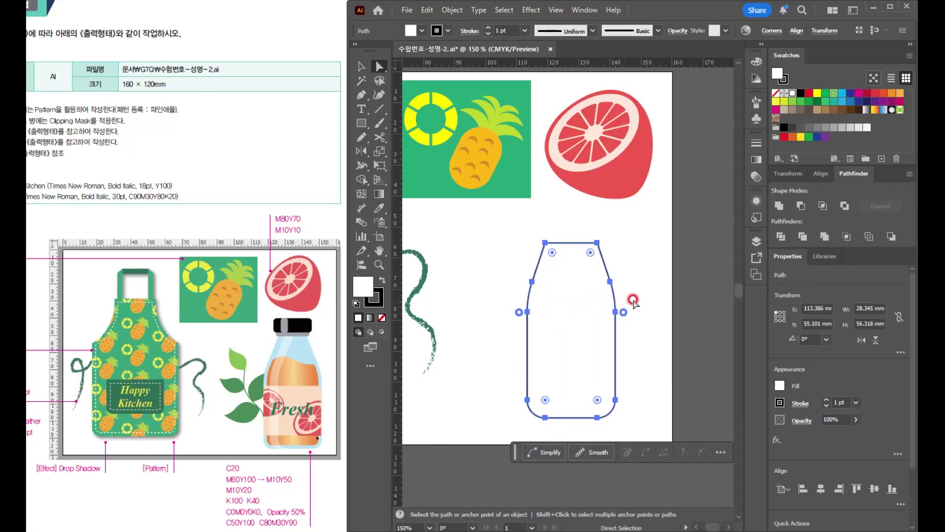
left_click(640, 311)
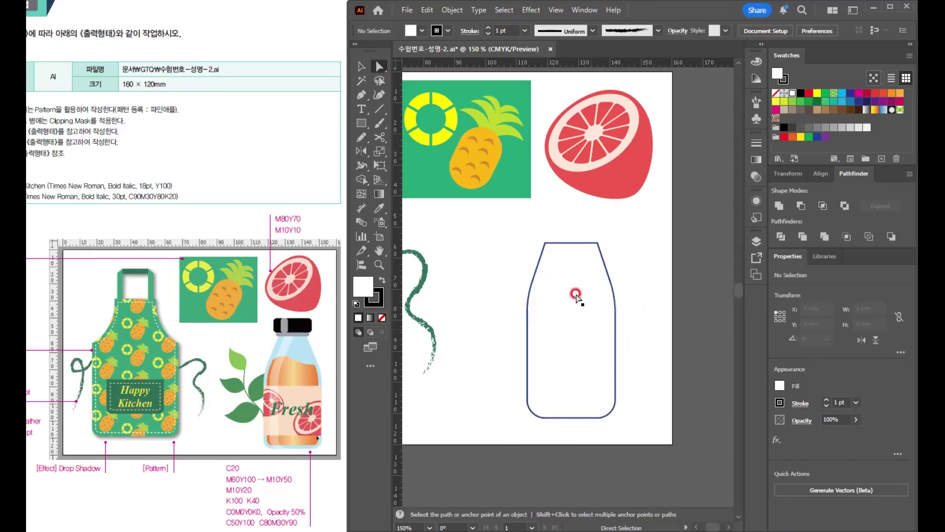
- Fill the bottle shape with light blue C20 and remove its stroke
key("v")
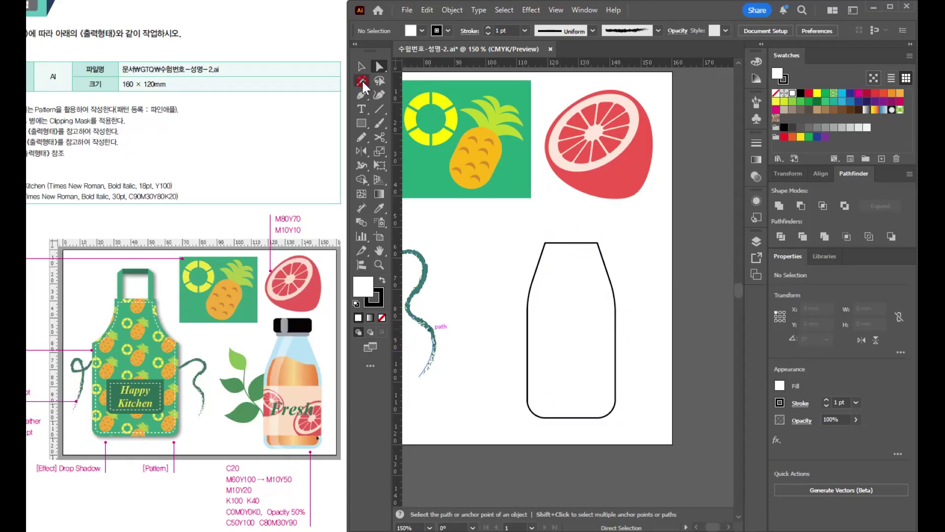
left_click(600, 373)
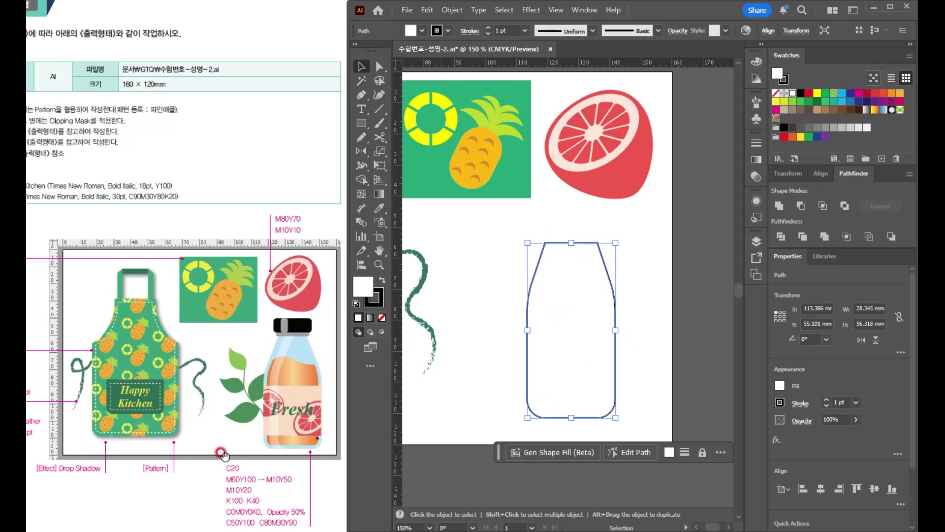
left_click(576, 288)
left_click(756, 61)
type("20")
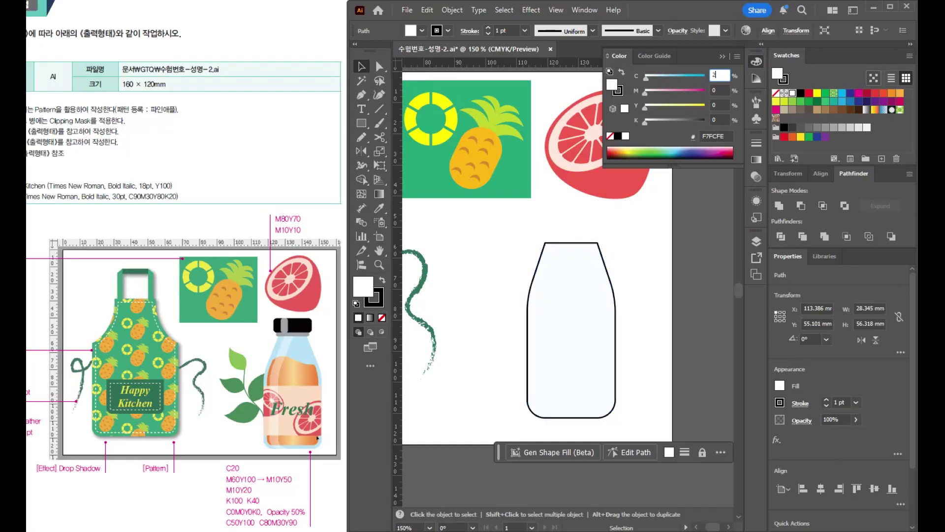
key("Return")
left_click(620, 91)
left_click(610, 136)
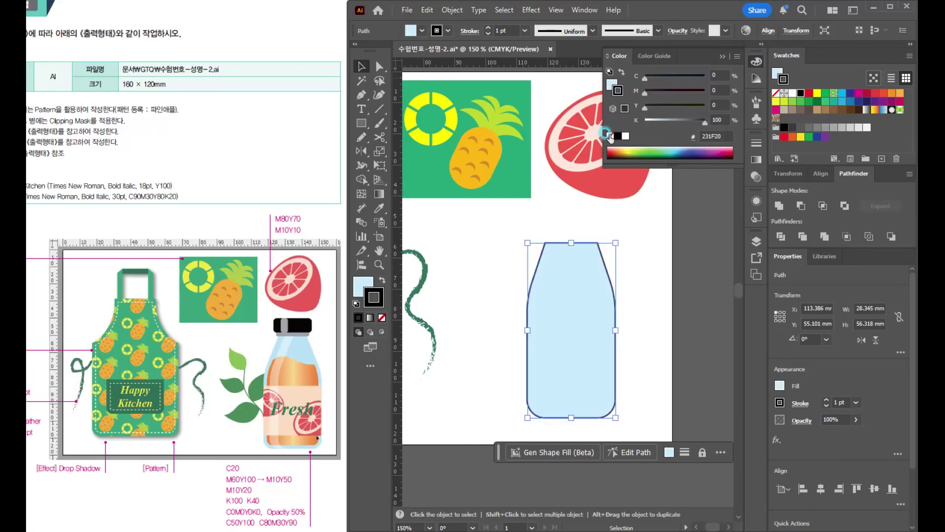
- Create an inner copy of the bottle outline with Offset Path at -2 mm
left_click(653, 326)
left_click(560, 354)
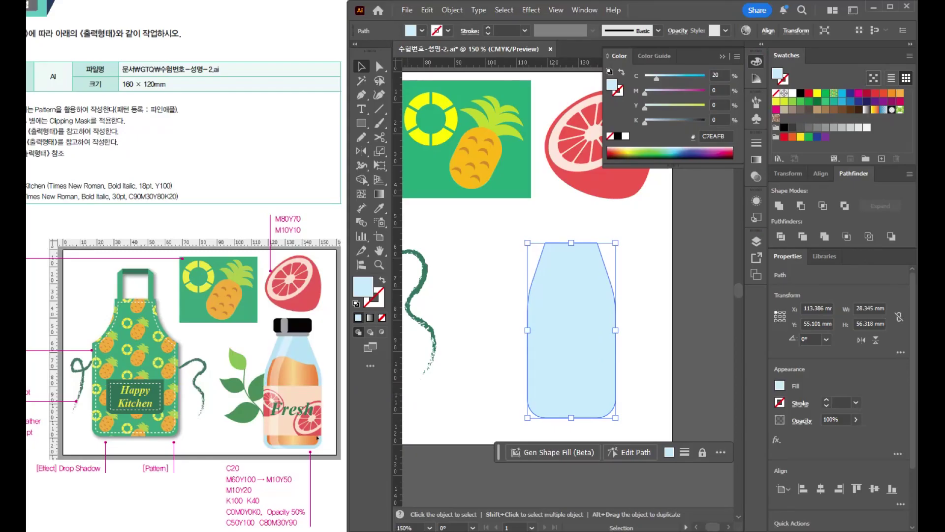
left_click(452, 10)
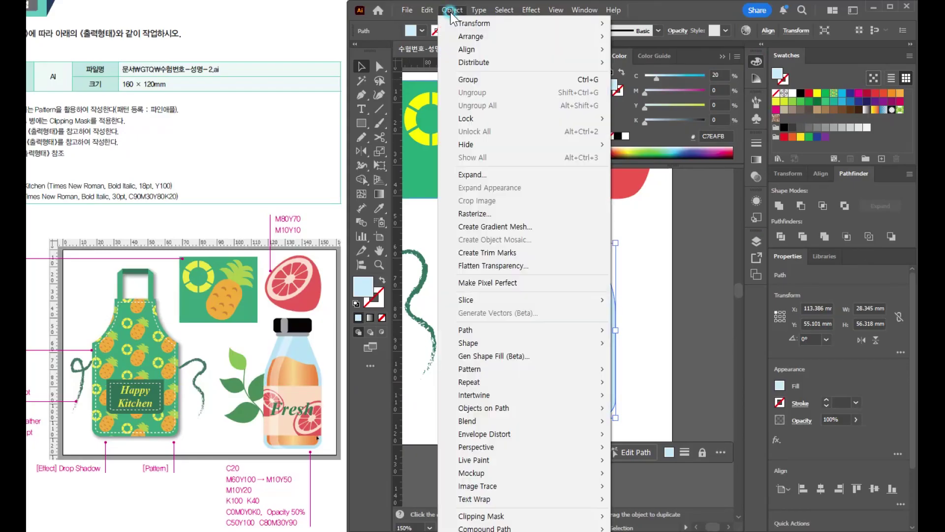
mouse_move(541, 330)
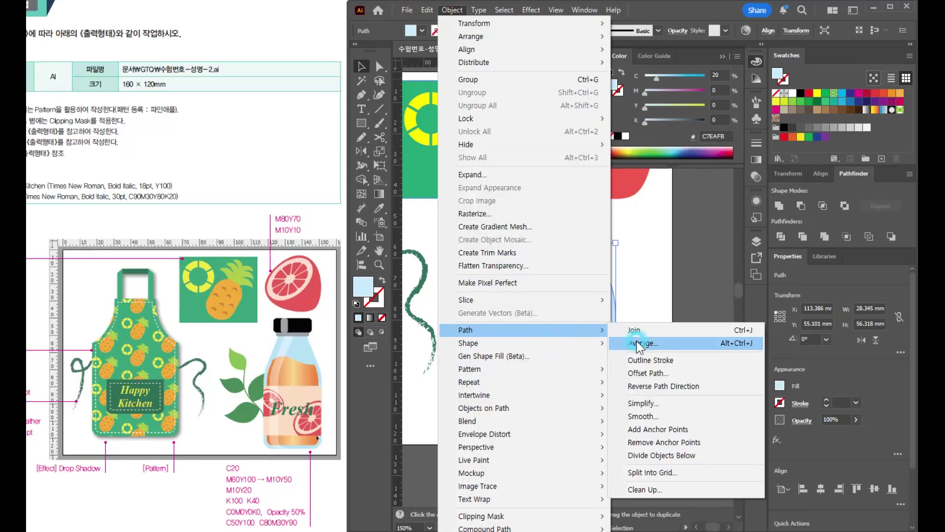
left_click(646, 373)
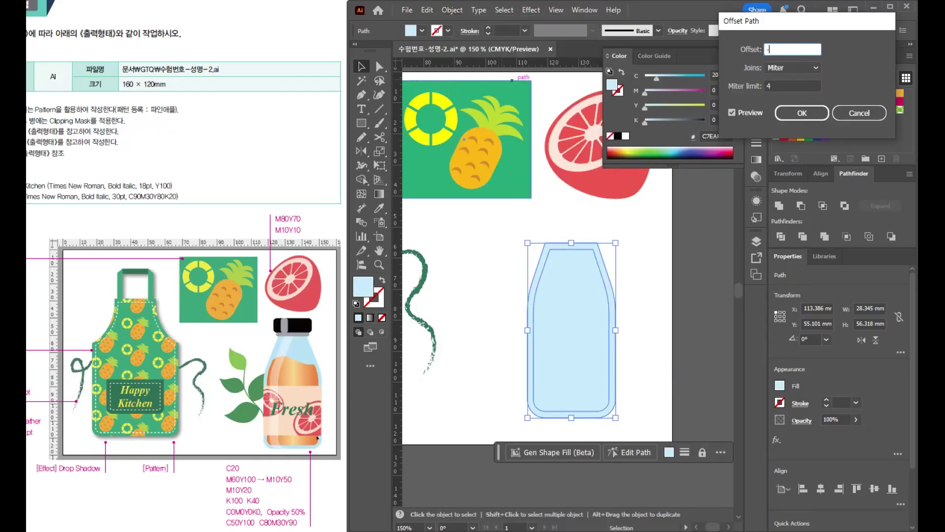
left_click(745, 113)
left_click(799, 113)
- Select the inner bottle shape and give it a linear gradient fill
left_click(584, 336)
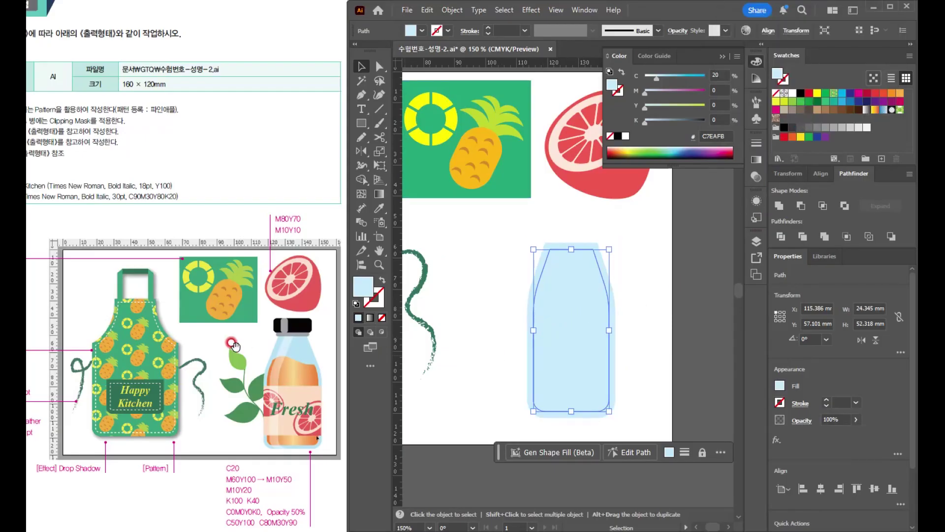
scroll(232, 344, "down", 3)
scroll(284, 386, "up", 3)
left_click(270, 511)
double_click(379, 194)
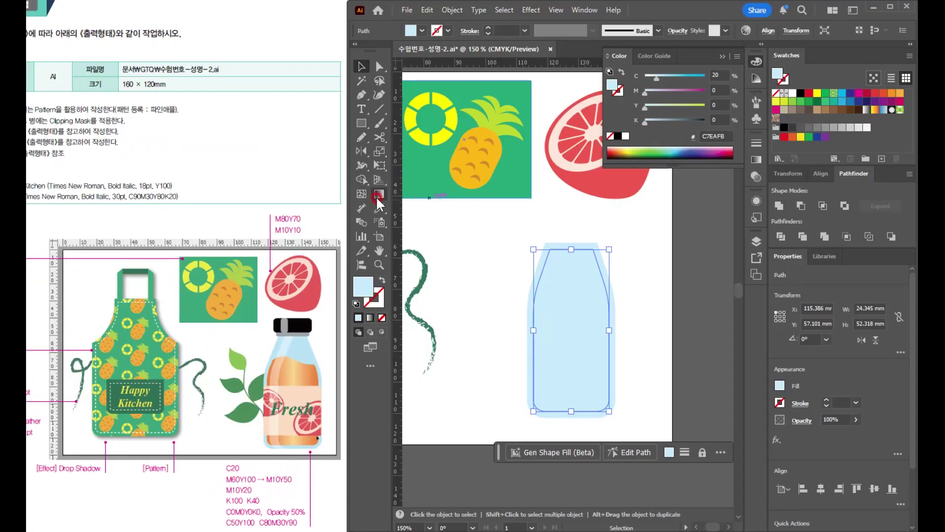
left_click(667, 157)
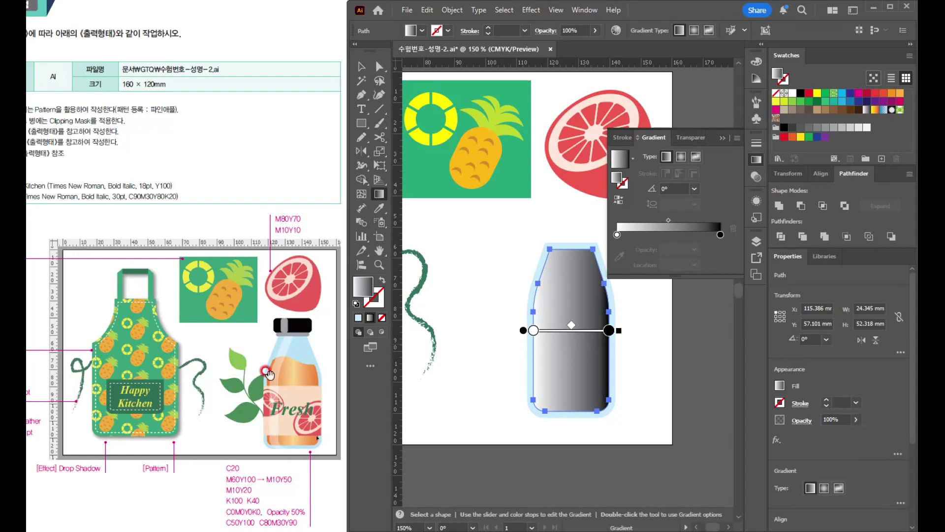
- Set the gradient's first color stop to M60 Y100
double_click(617, 234)
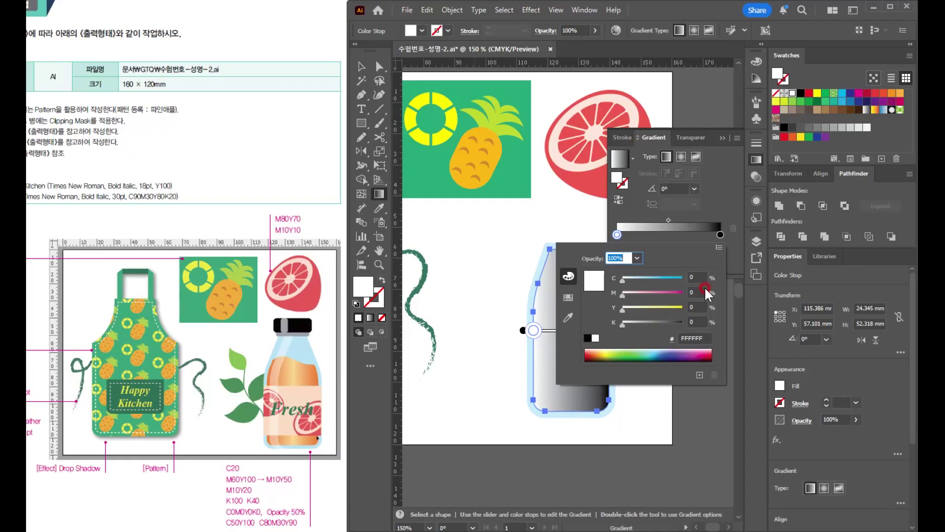
left_click_drag(695, 291, 639, 290)
type("60")
key("Tab")
type("100")
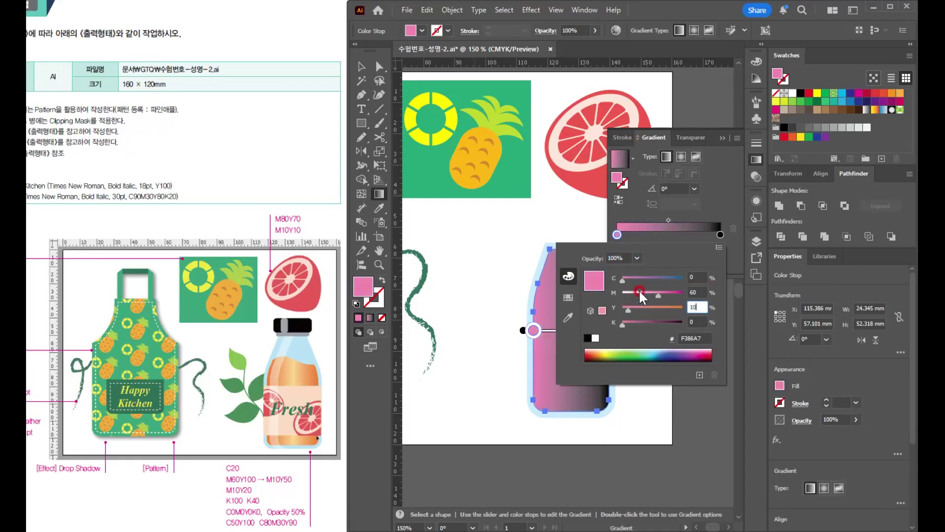
key("Return")
- Set the gradient's end color stop to M60 Y100 K0
double_click(720, 235)
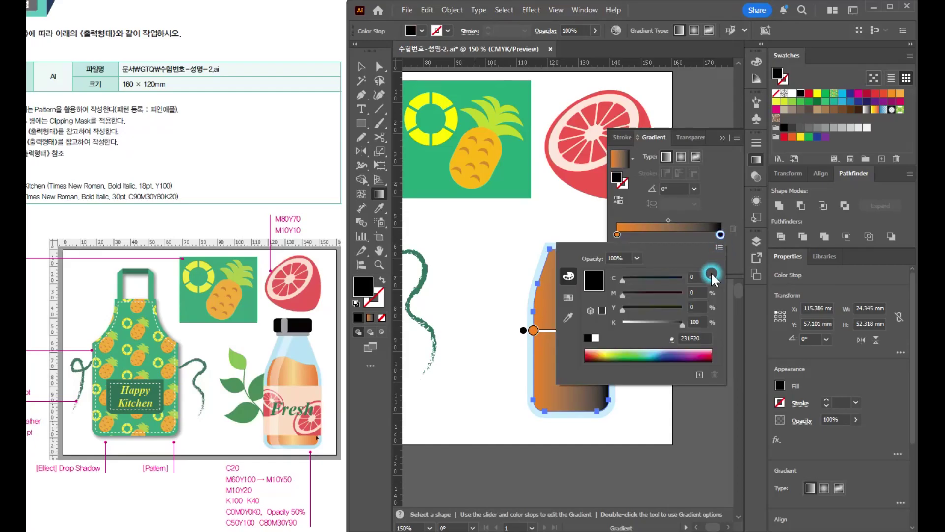
left_click_drag(697, 291, 646, 290)
type("60")
key("Tab")
type("100")
key("Tab")
type("0")
key("Return")
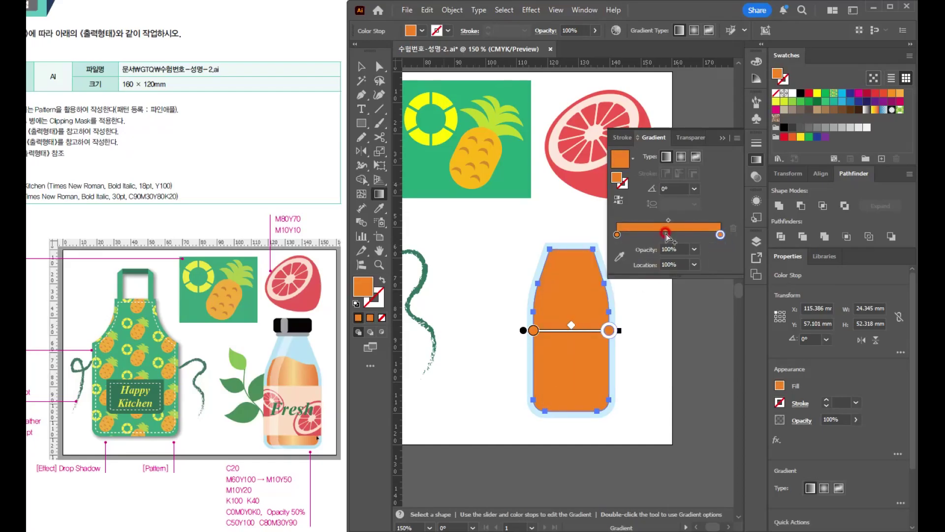
- Add a gradient stop at about 48% colored M10 Y50, close the gradient settings and keep the inner bottle shape selected
left_click(666, 236)
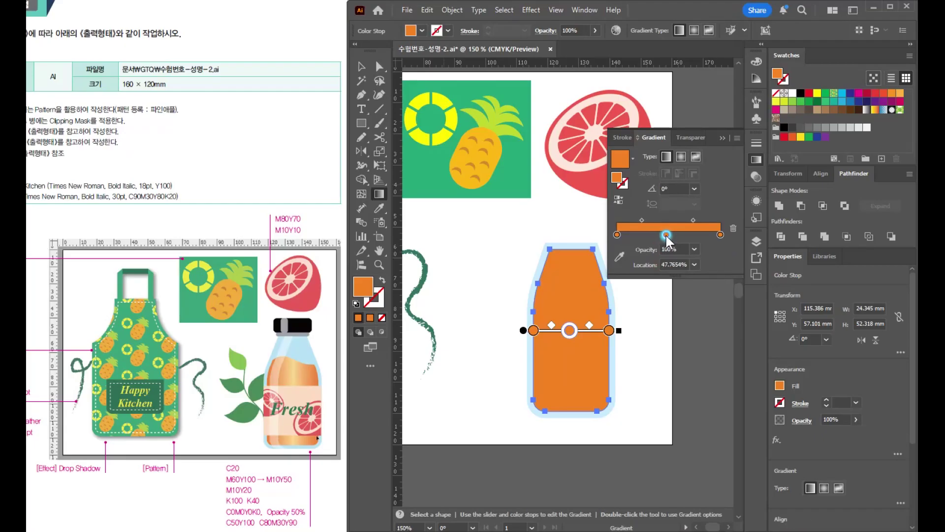
double_click(666, 235)
double_click(694, 292)
type("10")
key("Tab")
type("50")
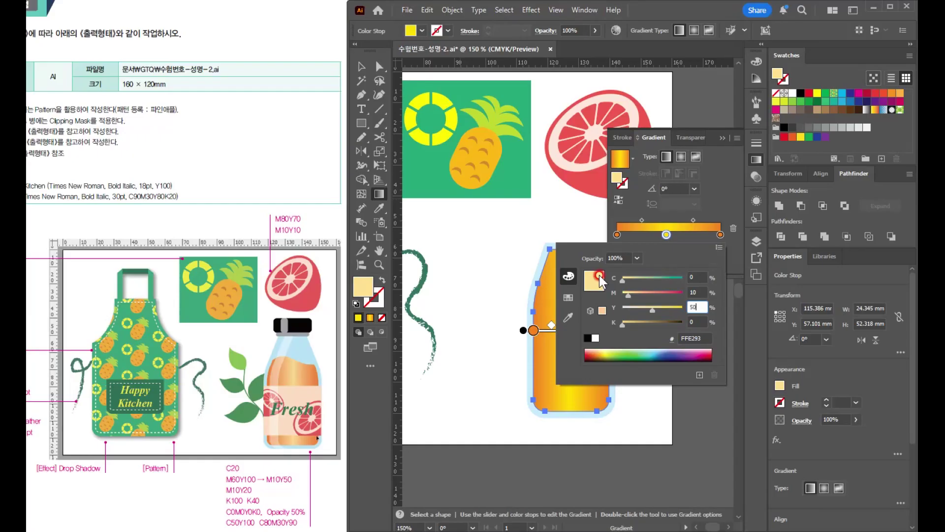
key("Return")
key("v")
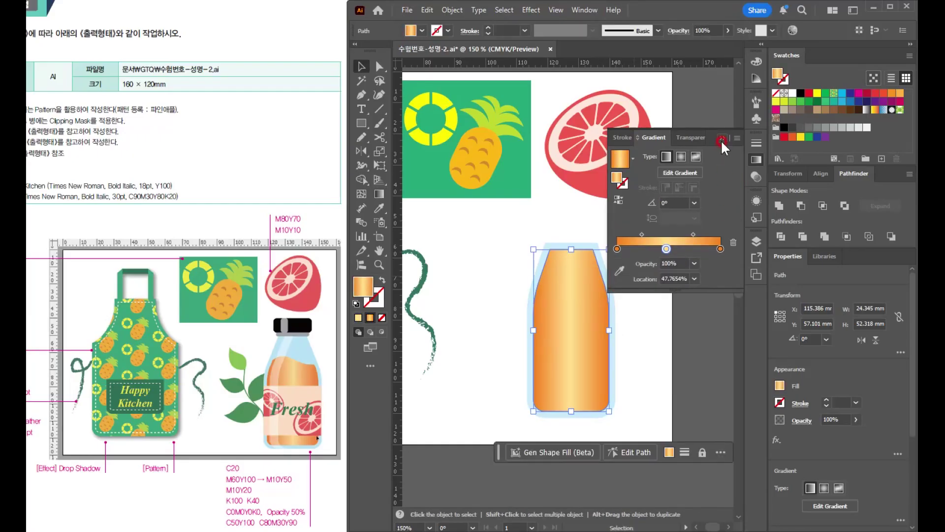
left_click(722, 138)
left_click(653, 326)
left_click(592, 357)
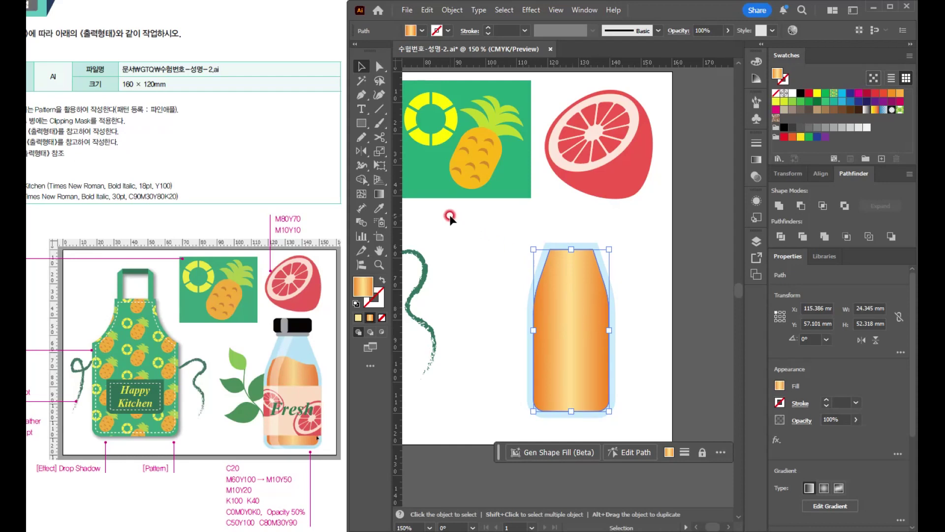
- Erase the upper part of the gradient-filled juice shape with a wavy Eraser stroke to form the liquid's surface
mouse_move(379, 137)
left_mouse_down()
mouse_move(410, 149)
mouse_move(409, 135)
left_mouse_up()
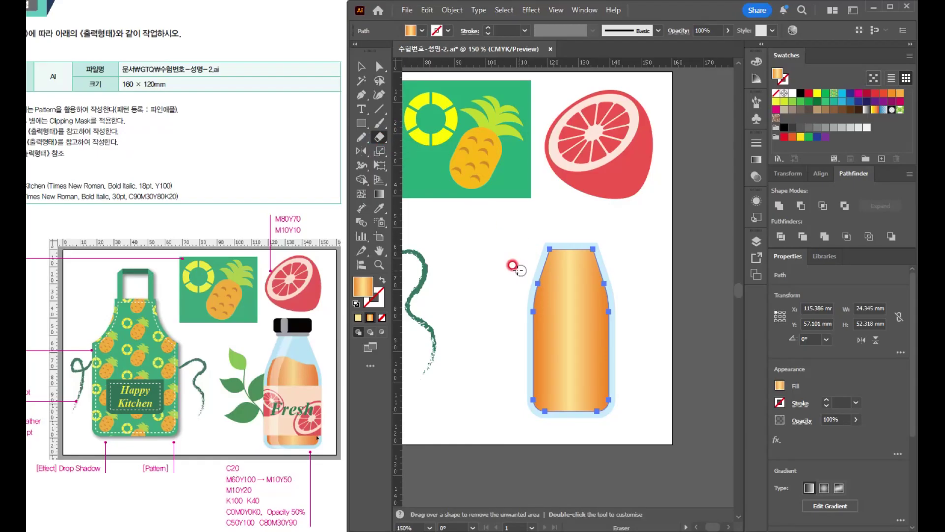
key("bracketright")
key("bracketright")
key("bracketright")
key("bracketleft")
key("bracketleft")
key("bracketleft")
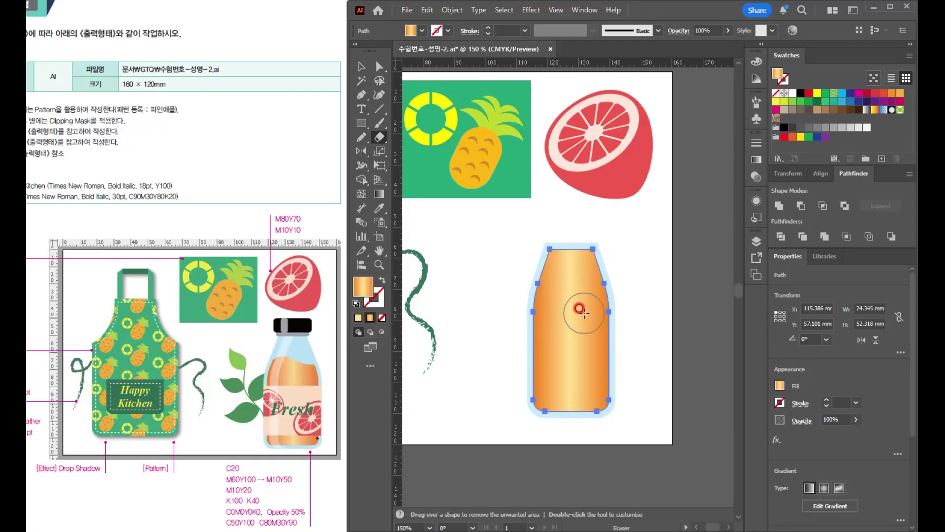
mouse_move(512, 273)
left_mouse_down()
mouse_move(561, 248)
mouse_move(608, 269)
mouse_move(636, 266)
mouse_move(629, 258)
mouse_move(592, 271)
mouse_move(581, 252)
mouse_move(549, 250)
left_mouse_up()
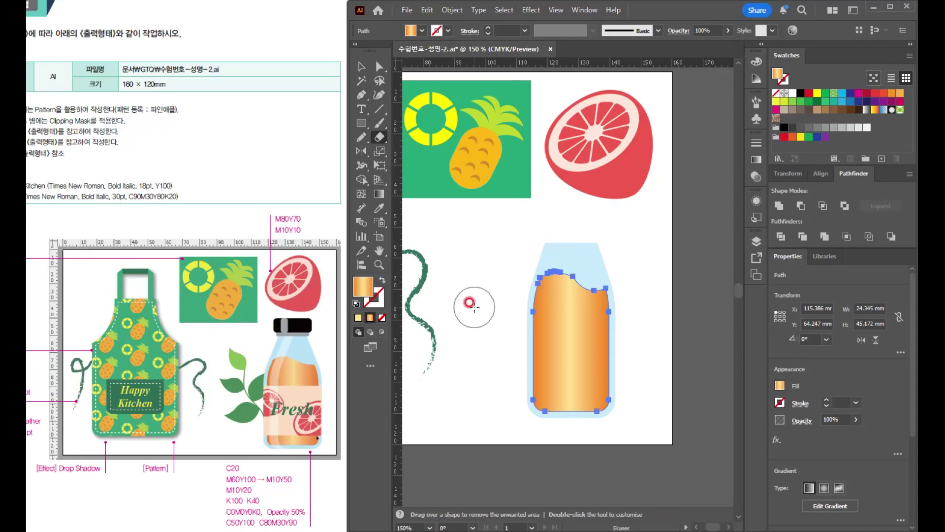
key("v")
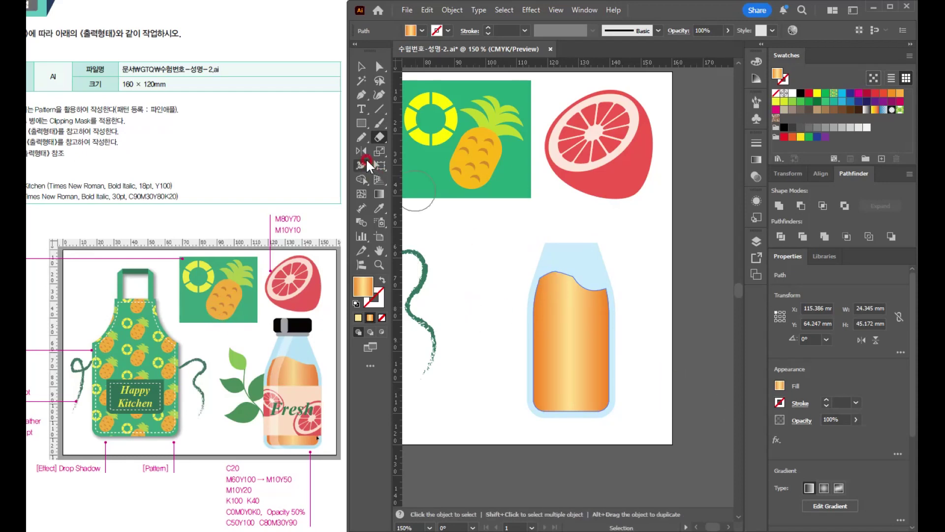
- Smooth the juice shape's wavy upper edge with the Smooth tool, dismiss the tip message and deselect
left_click(362, 138)
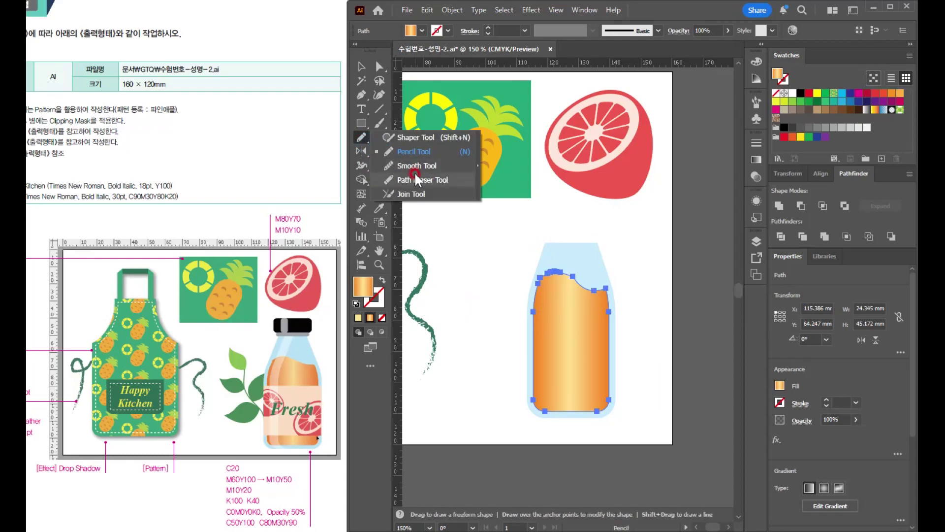
left_click(414, 170)
mouse_move(527, 294)
left_mouse_down()
mouse_move(554, 268)
mouse_move(599, 300)
left_mouse_up()
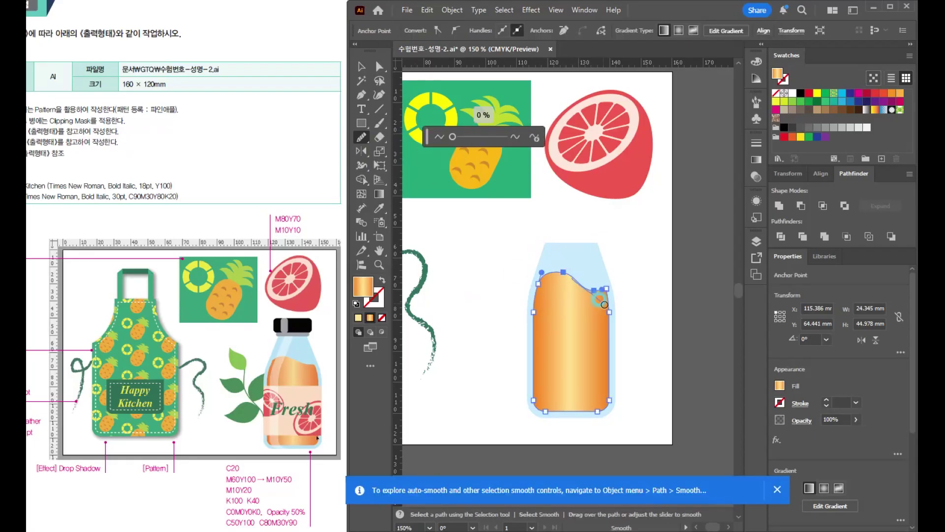
key("v")
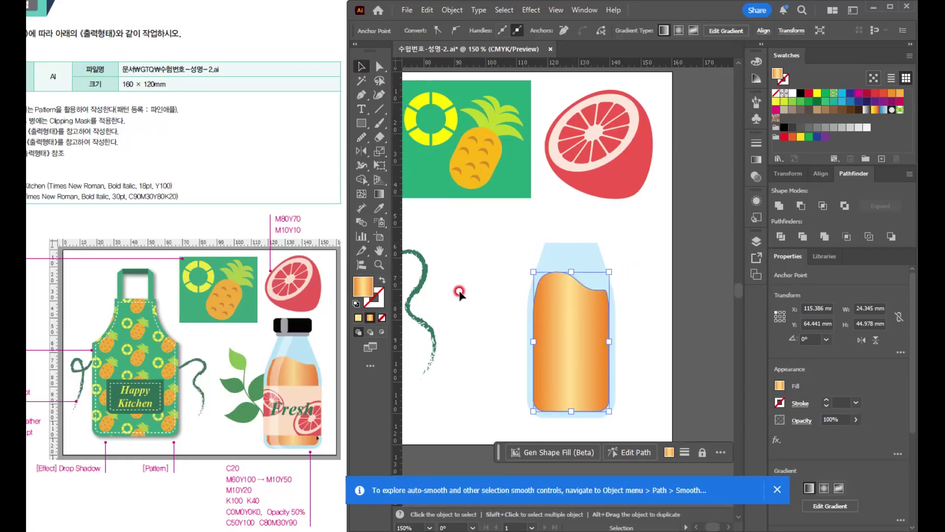
left_click(786, 486)
left_click(675, 390)
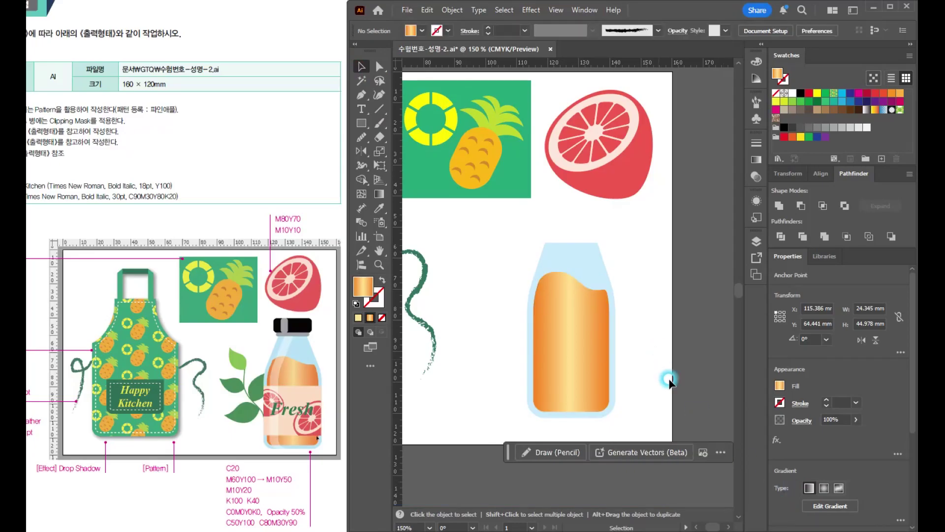
- Draw a label rectangle about 28 × 18 mm across the full width of the bottle's lower half
left_click(599, 351)
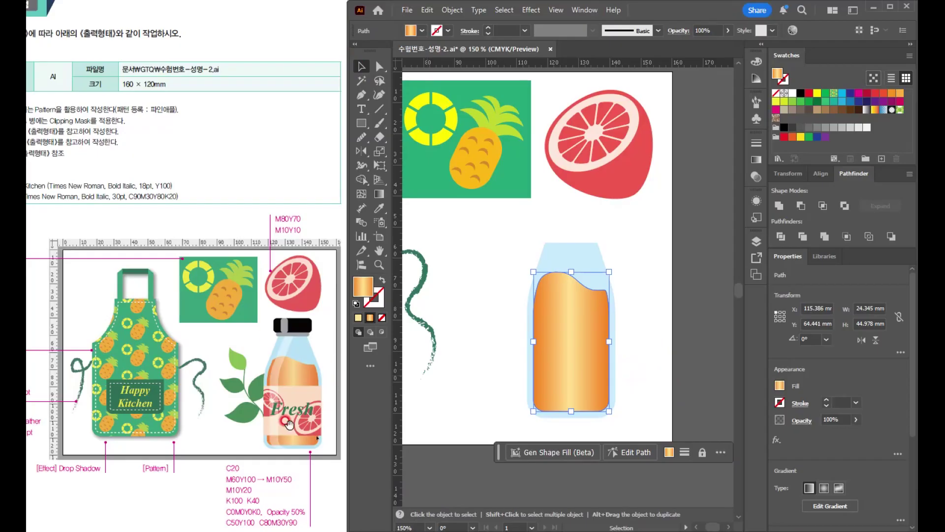
left_click(361, 124)
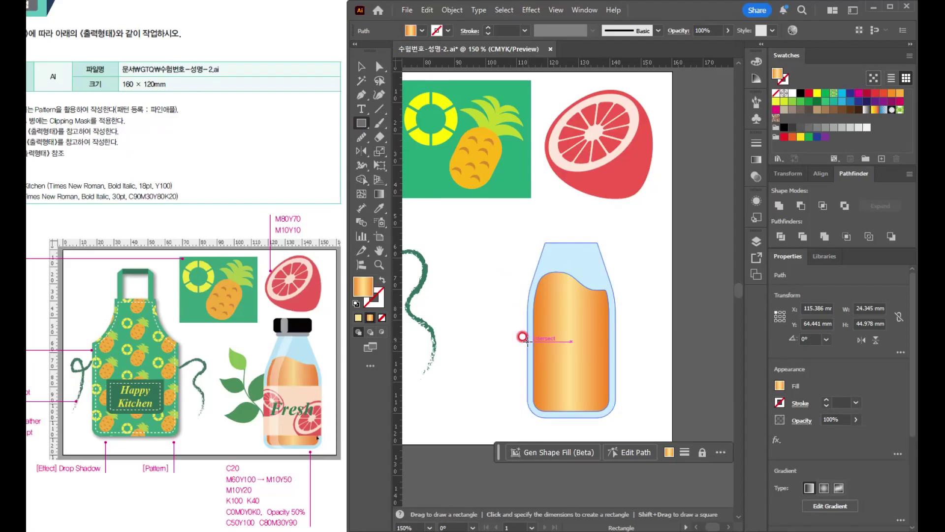
left_click_drag(528, 339, 616, 392)
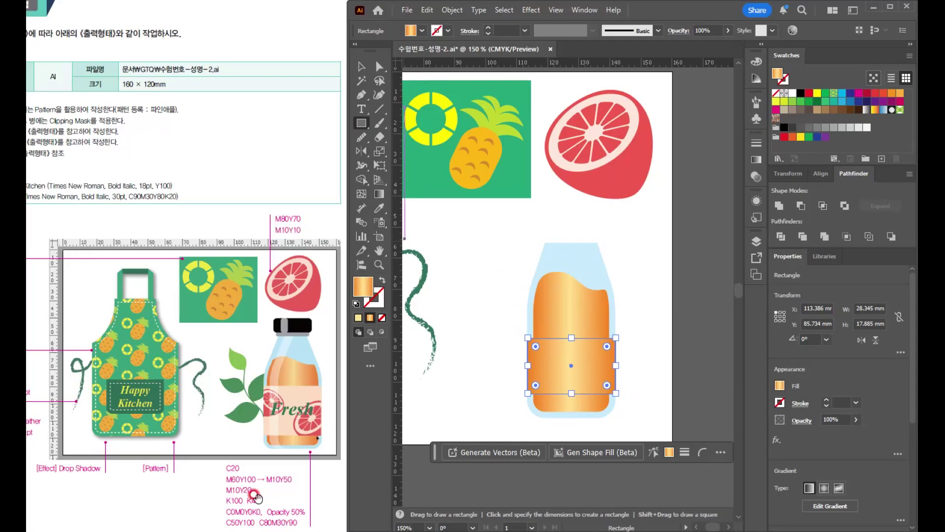
- Replace the label rectangle's gradient with a solid fill of M10 Y20 K0
left_click(755, 63)
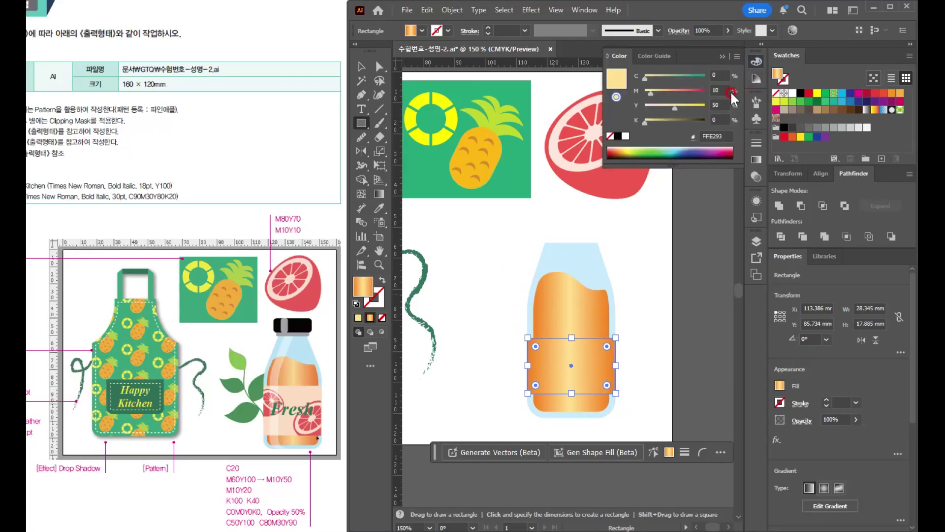
left_click(617, 136)
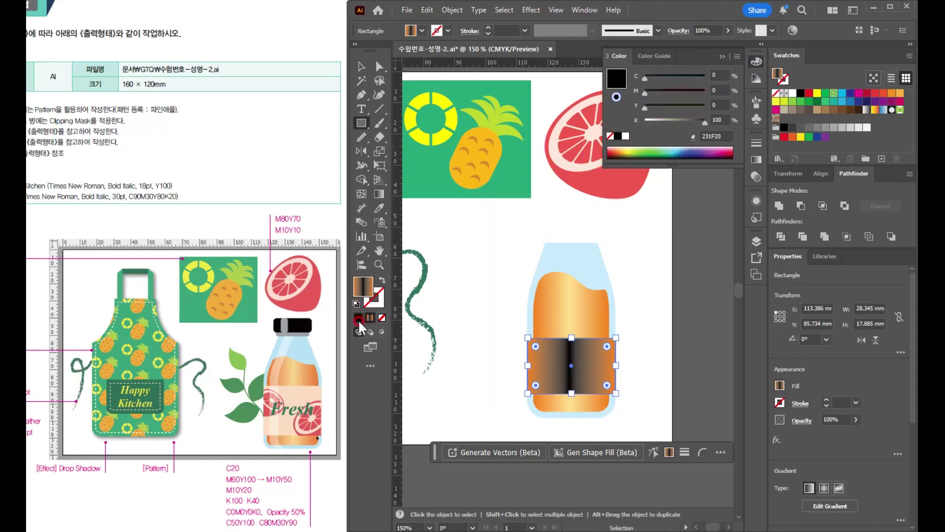
left_click(356, 303)
key("ctrl+z")
left_click(359, 318)
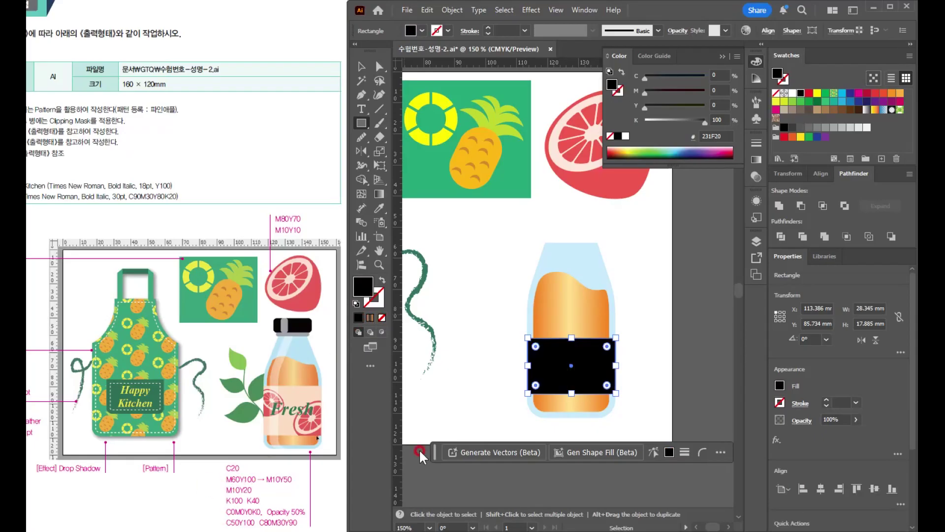
left_click(719, 88)
type("10")
key("Tab")
type("20")
key("Tab")
type("0")
key("Return")
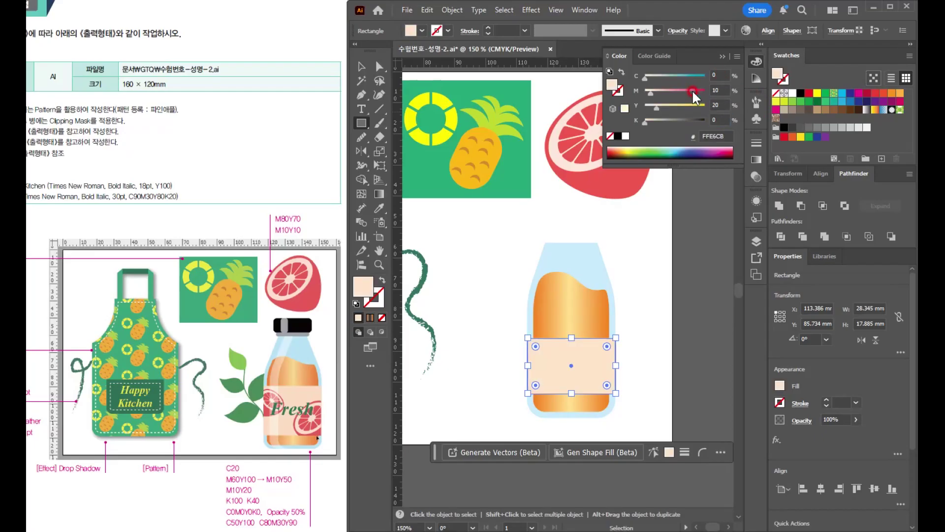
- Extend the label rectangle upward and downward to a height of about 22 mm
left_click(364, 66)
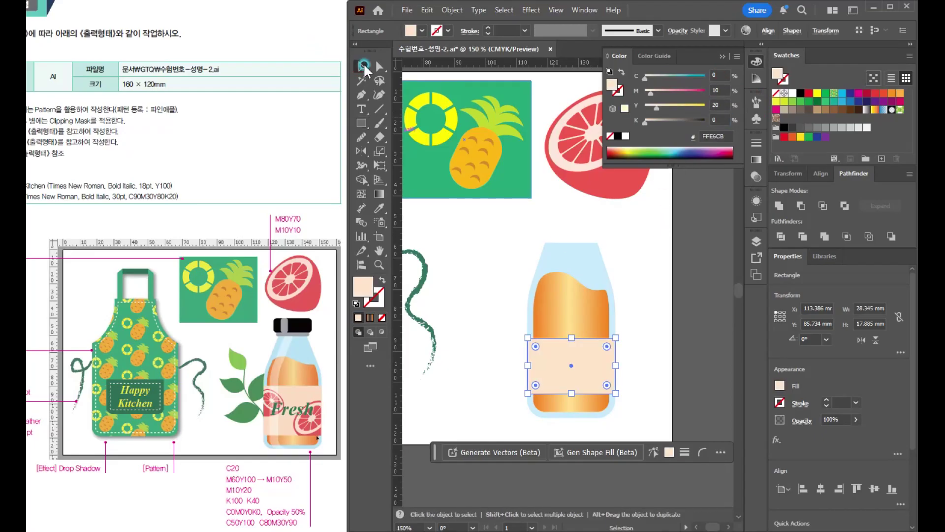
left_click(469, 258)
left_click(591, 378)
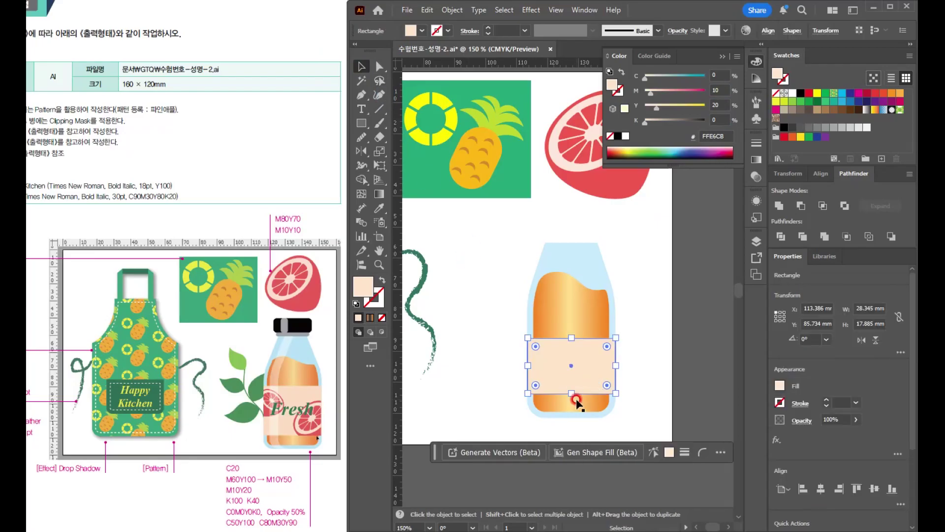
left_click_drag(571, 394, 571, 331)
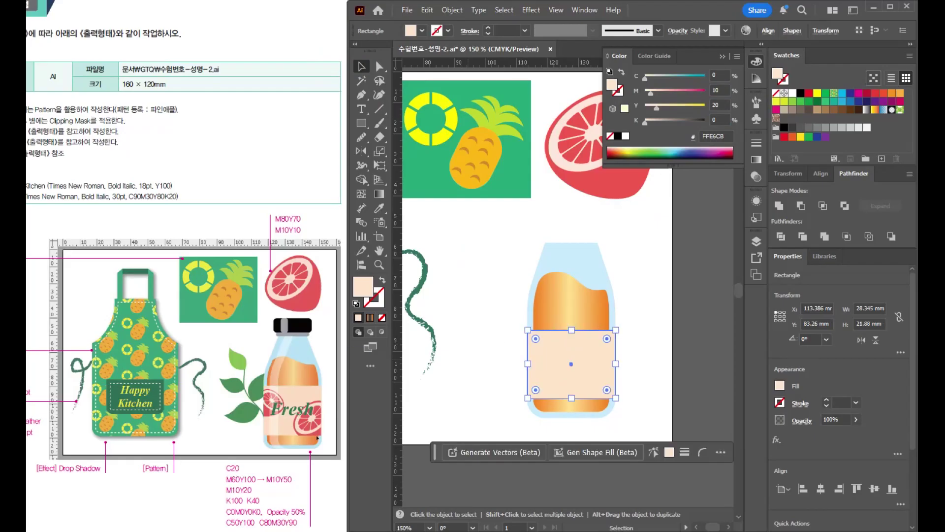
- Copy the grapefruit onto the label's lower-right corner and scale the copy down to about 19 × 19 mm
left_click(591, 170)
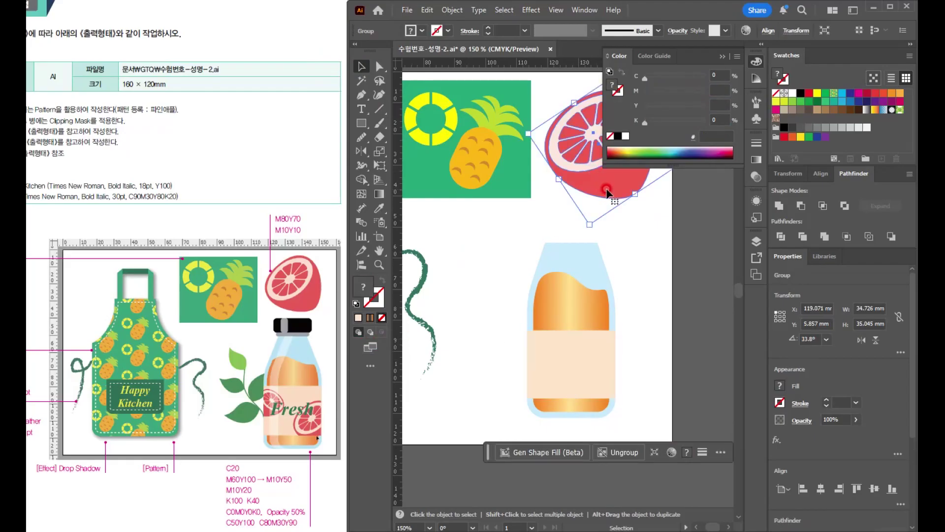
left_click_drag(615, 186, 657, 371)
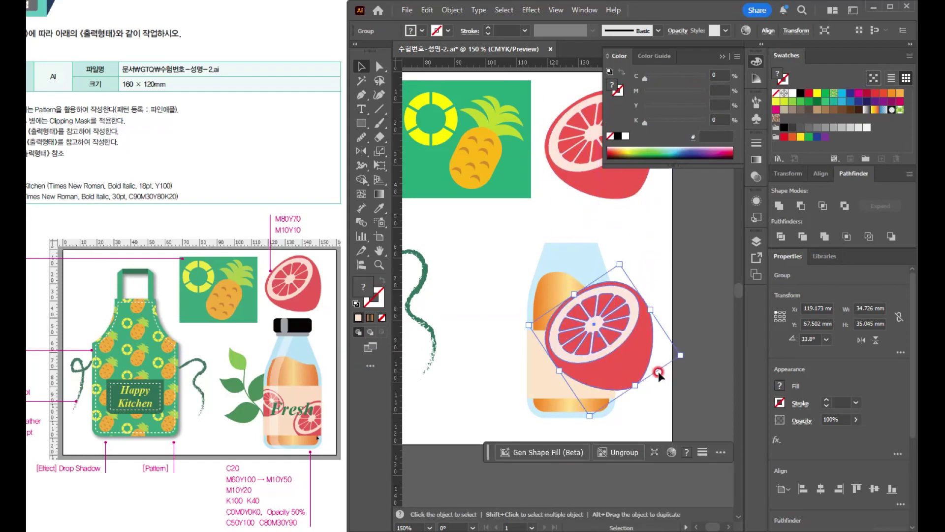
left_click_drag(619, 265, 612, 317)
left_click_drag(605, 379, 610, 390)
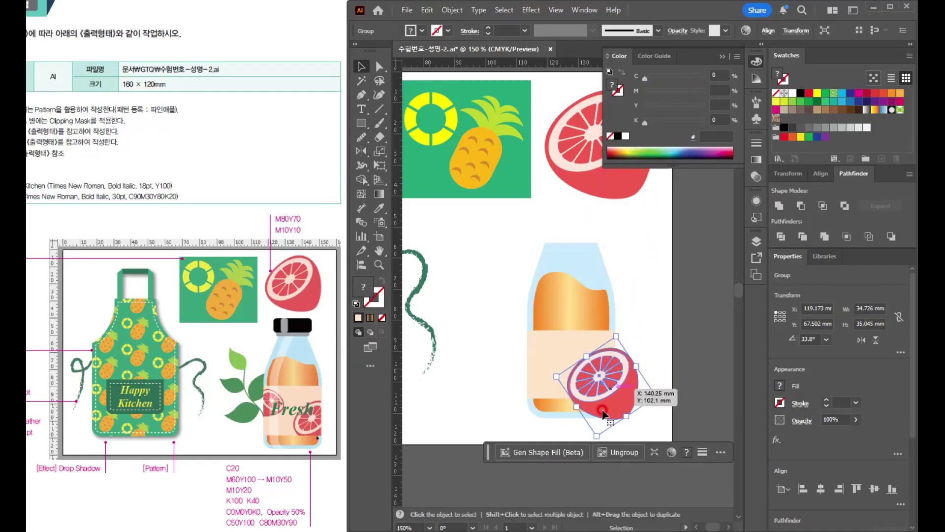
left_click_drag(594, 435, 603, 413)
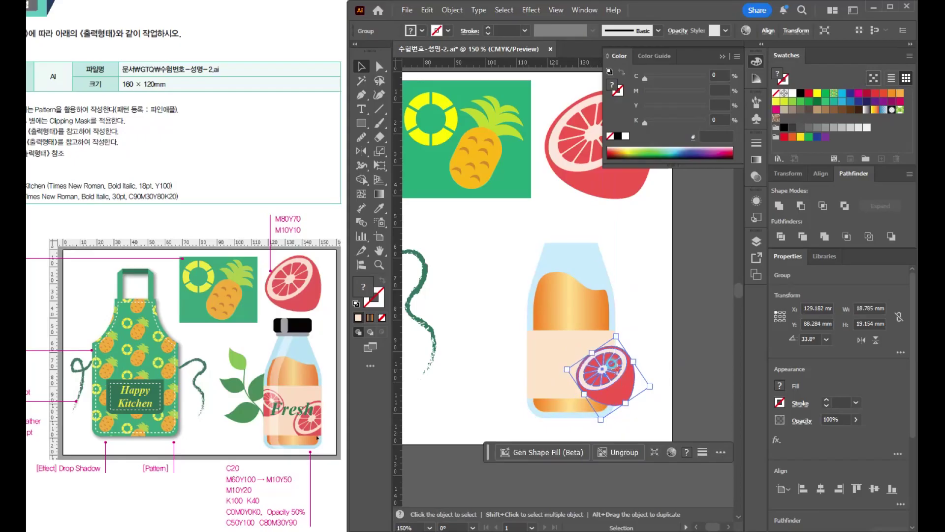
left_click_drag(619, 376, 621, 383)
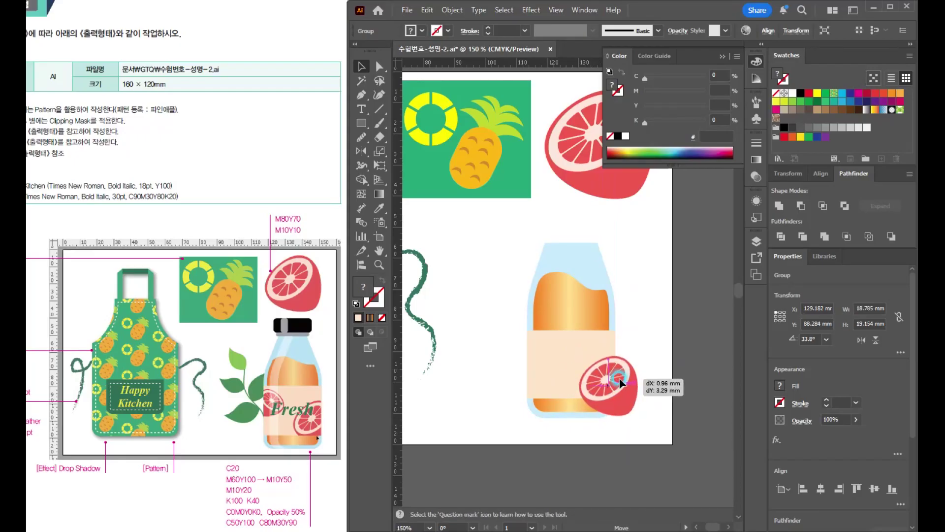
- Place a copy of the small grapefruit, reflected across the vertical axis and about 13 × 13 mm, over the label's upper-left edge
left_click_drag(621, 383, 529, 299)
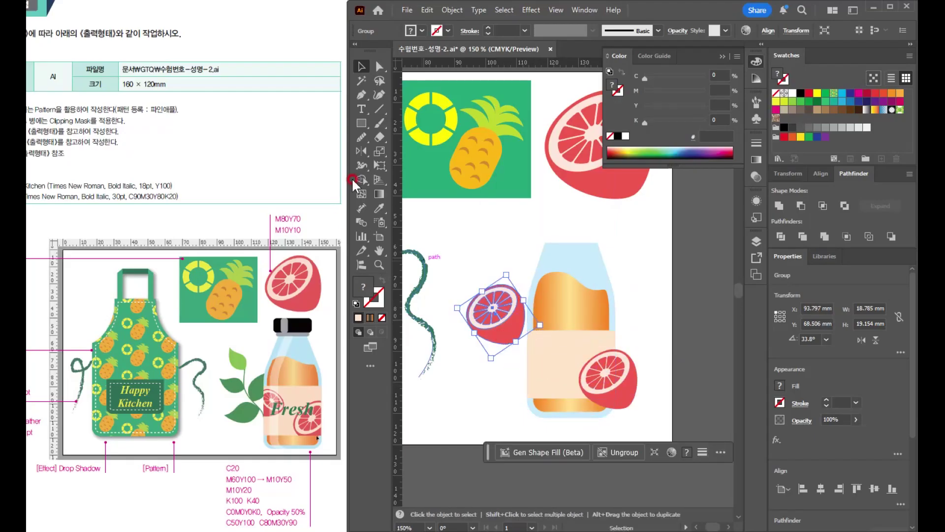
double_click(362, 151)
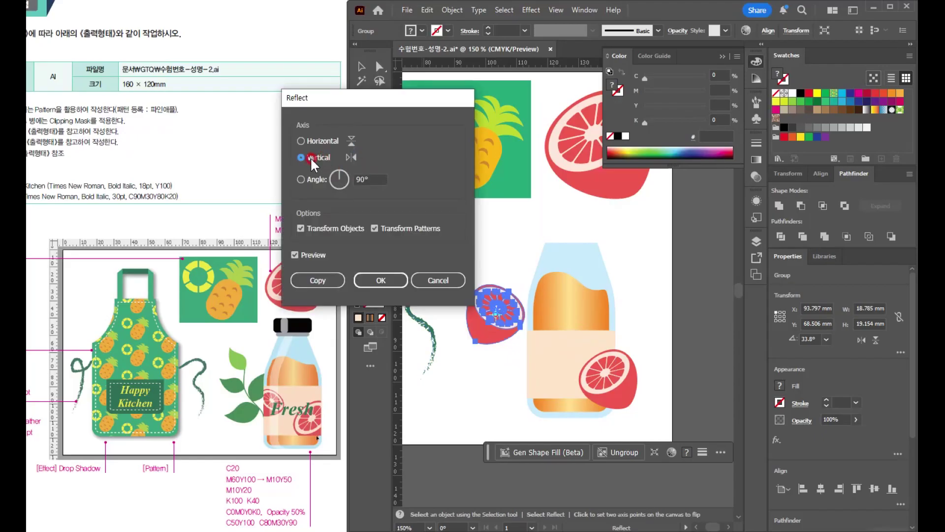
left_click(382, 281)
key("v")
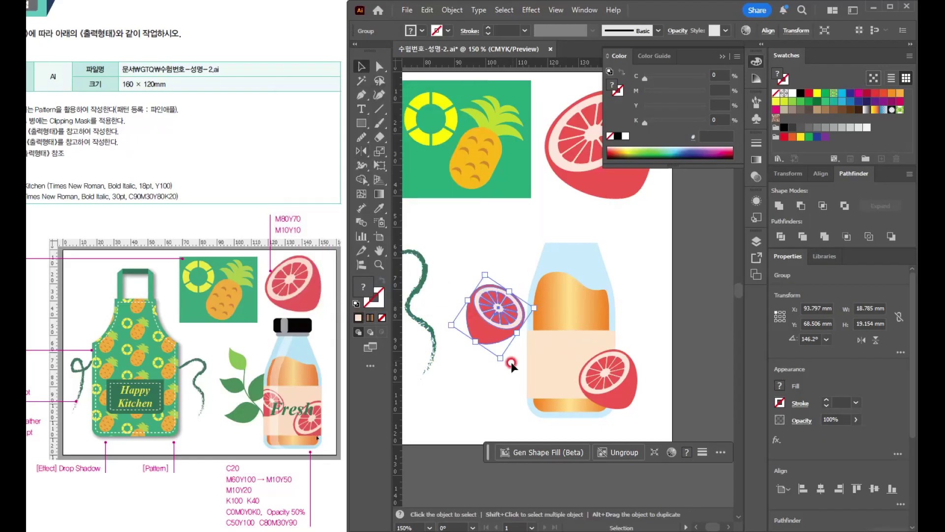
mouse_move(518, 359)
left_mouse_down()
mouse_move(497, 357)
mouse_move(491, 310)
mouse_move(533, 355)
left_mouse_up()
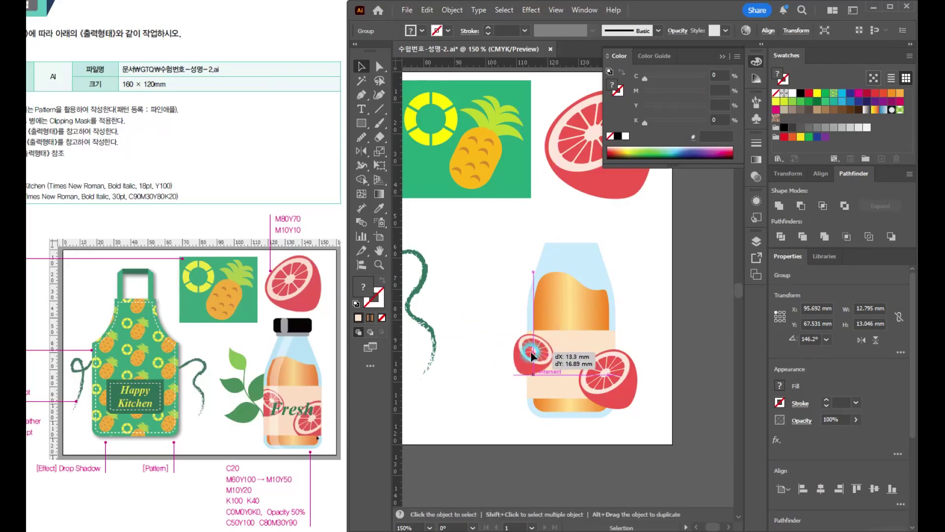
- Bring the label rectangle to the front, above both small grapefruits
left_click(576, 345)
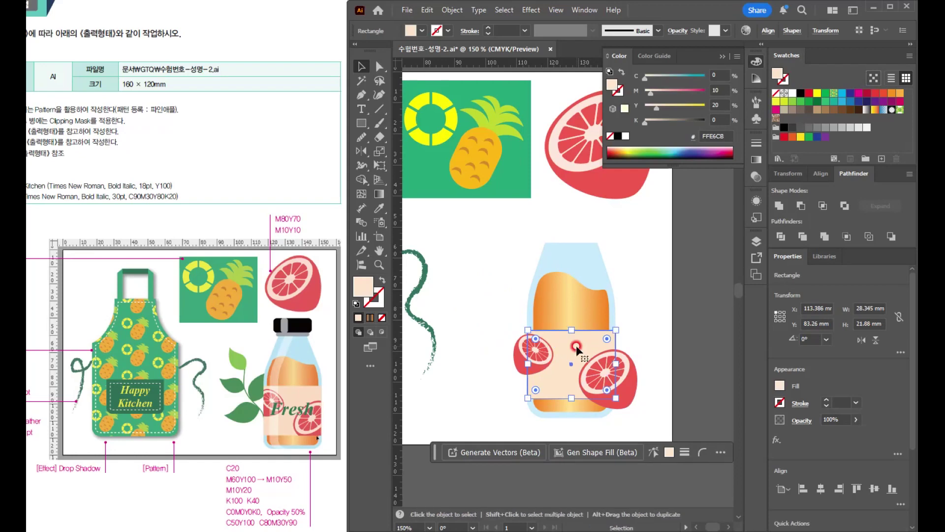
key("ctrl")
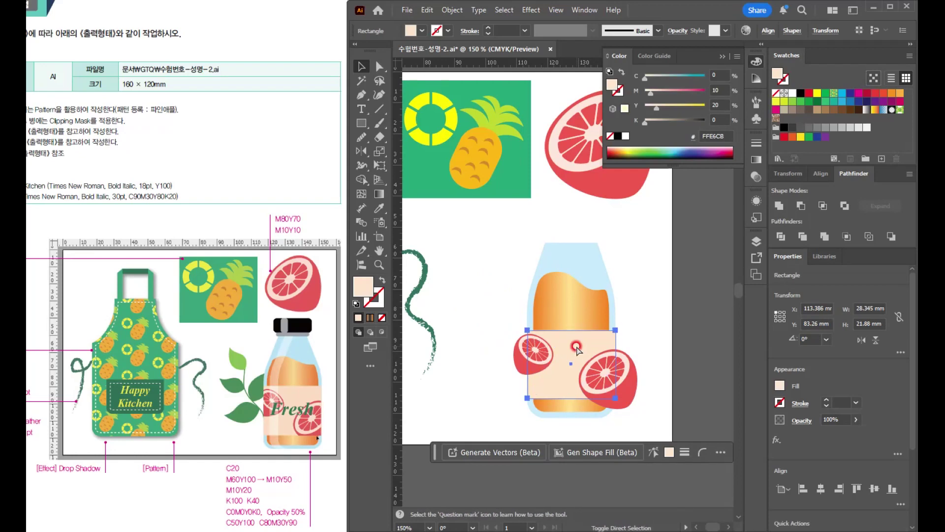
key("ctrl+shift+bracketright")
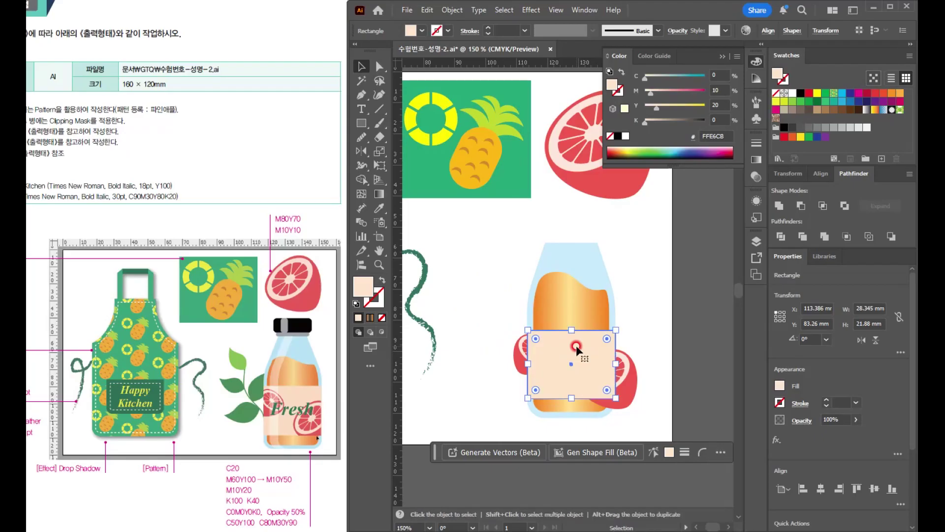
- Make a clipping mask from the label rectangle and the two small grapefruits, and deselect the result
left_click(628, 384, "shift")
left_click(519, 355, "shift")
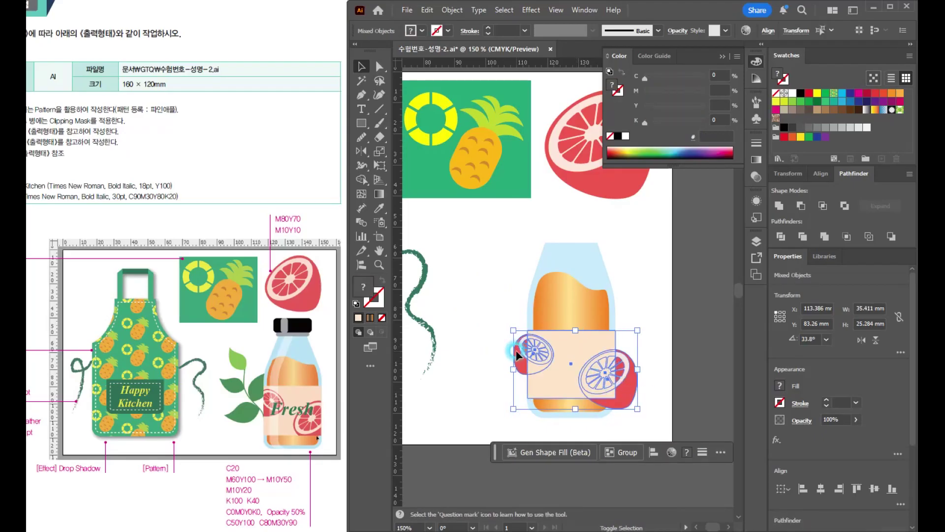
right_click(601, 375)
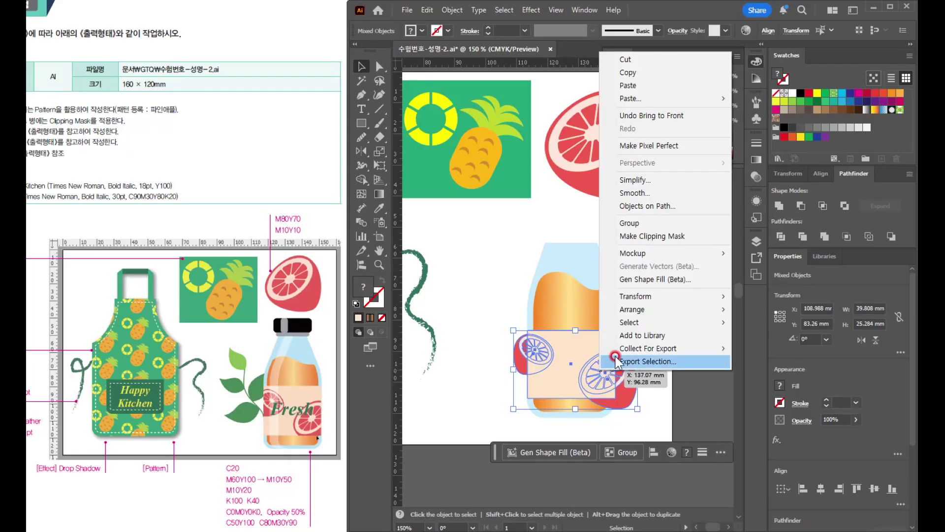
left_click(639, 237)
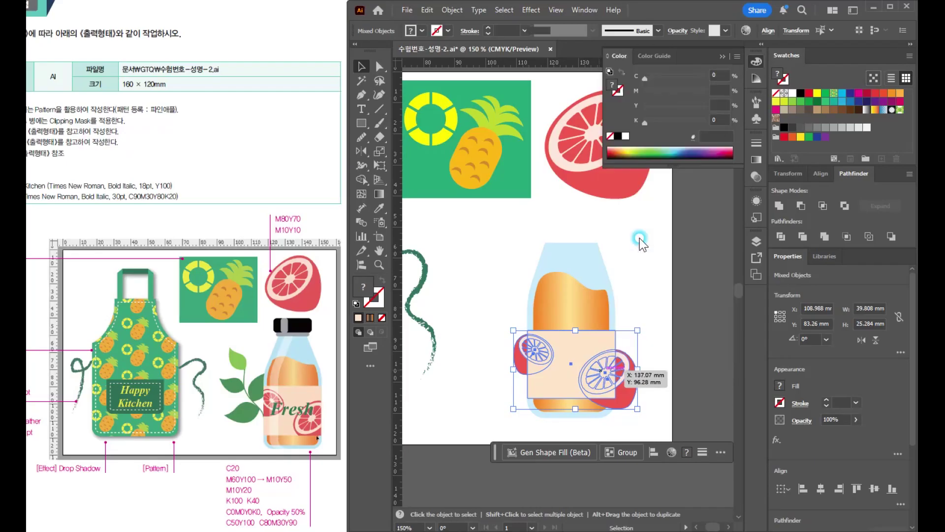
left_click(646, 385)
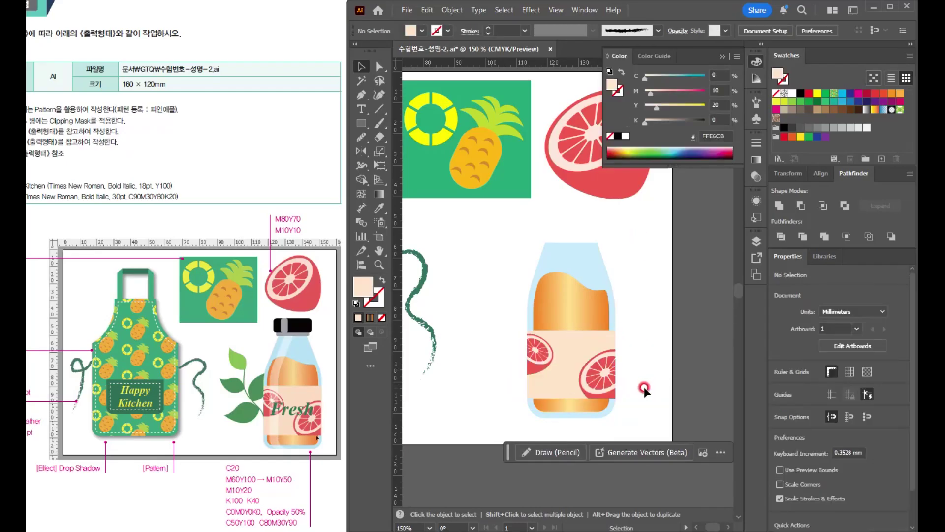
- Add the text "Fresh" in Times New Roman Bold Italic beside the bottle and set its size to 30 pt
left_click(362, 108)
left_click(487, 359)
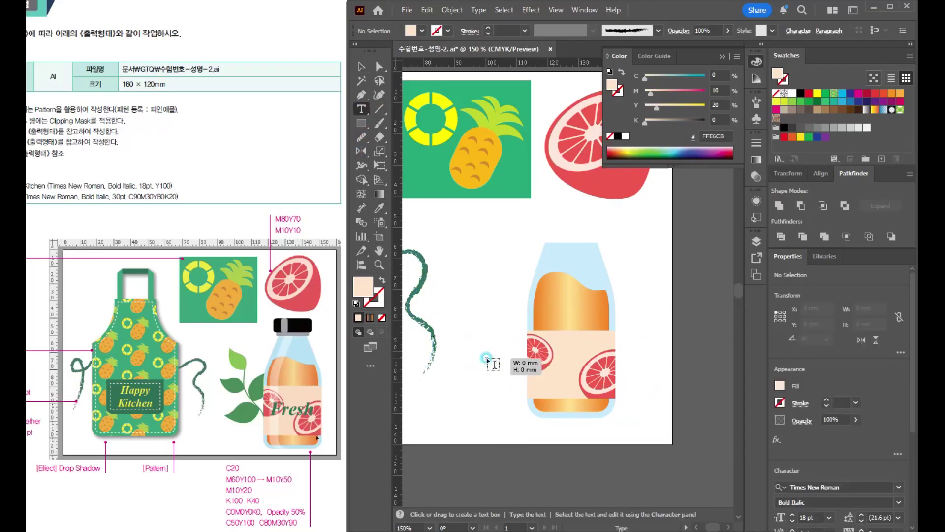
key("BackSpace")
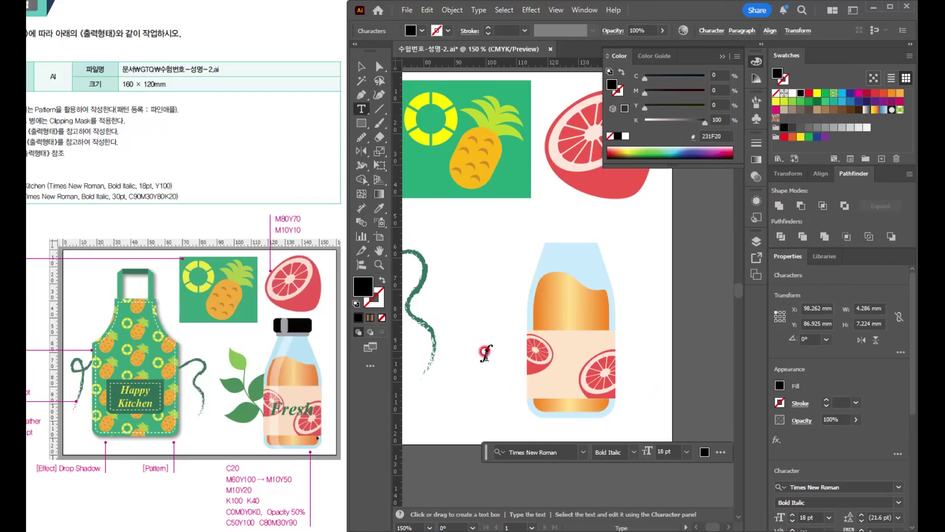
type("Fresh")
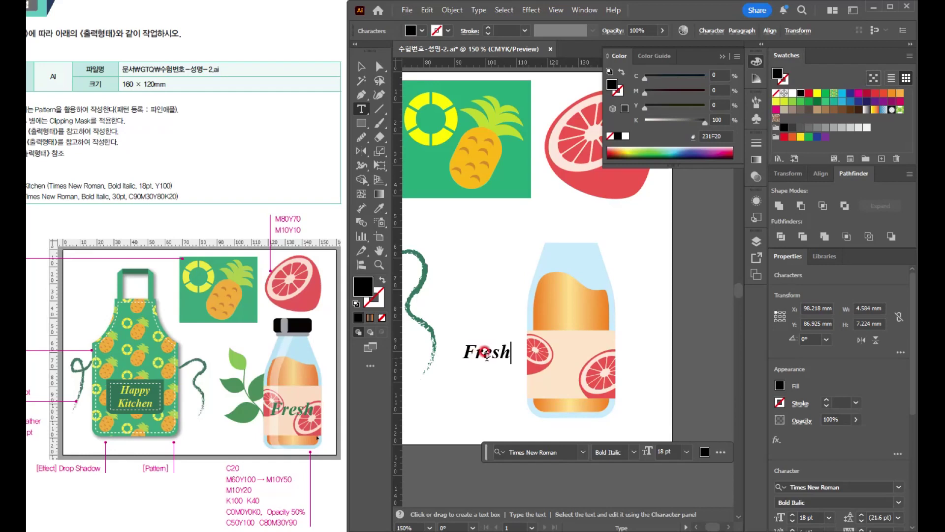
key("Escape")
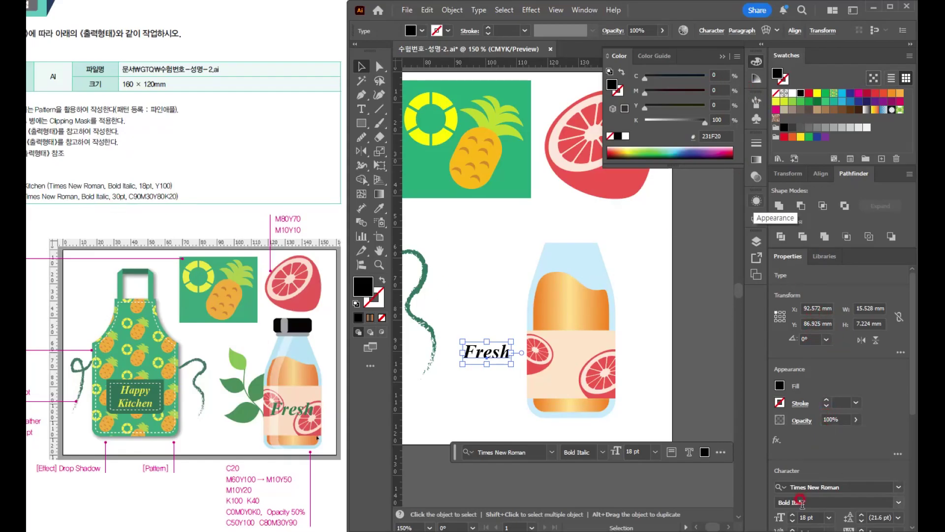
scroll(800, 502, "down", 5)
left_click(806, 318)
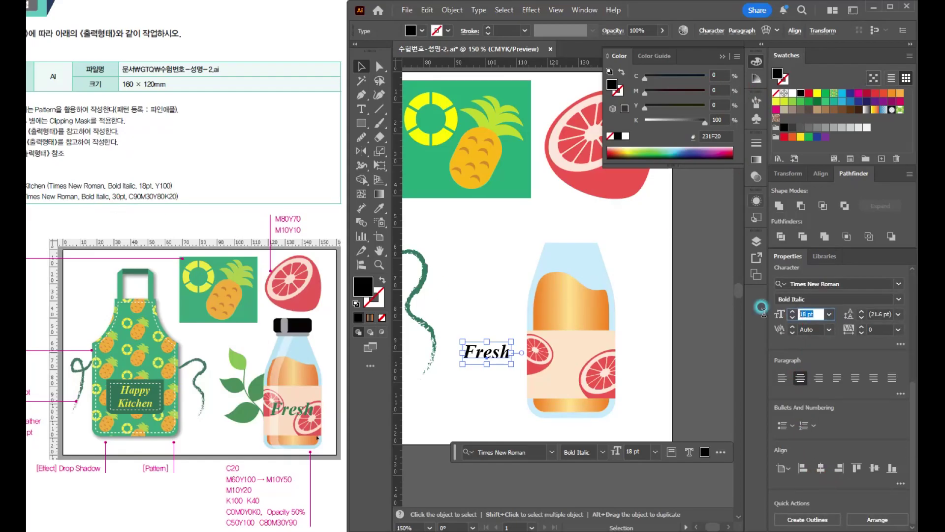
type("30")
key("Return")
- Fill the "Fresh" text with C90 M30 Y80 K20, move it onto the middle of the bottle's label, and deselect it
left_click(719, 75)
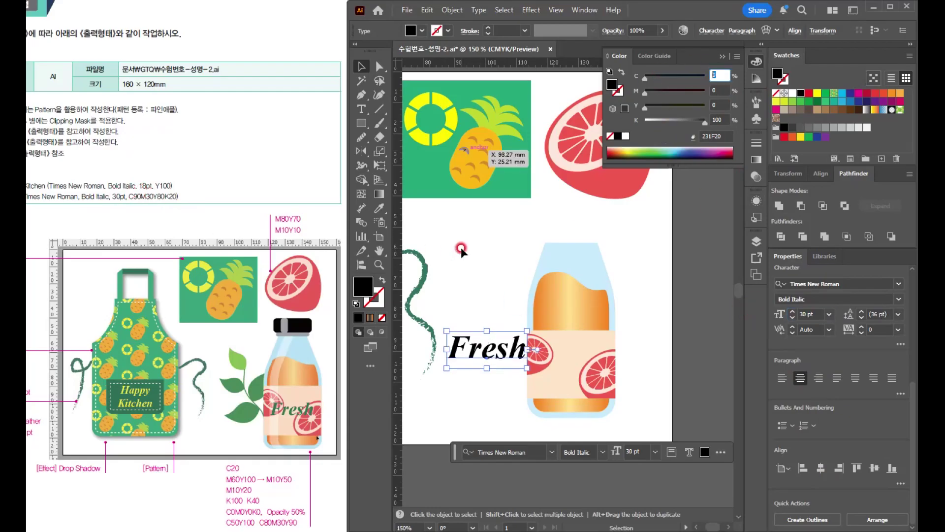
type("90")
key("Tab")
type("30")
key("Tab")
type("80")
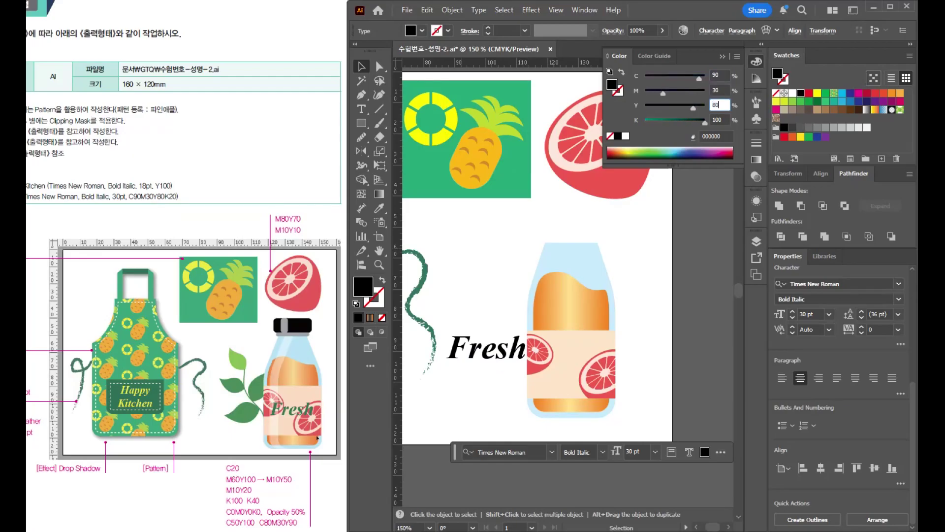
key("Tab")
type("20")
key("Return")
left_click_drag(490, 349, 576, 365)
left_click(668, 394)
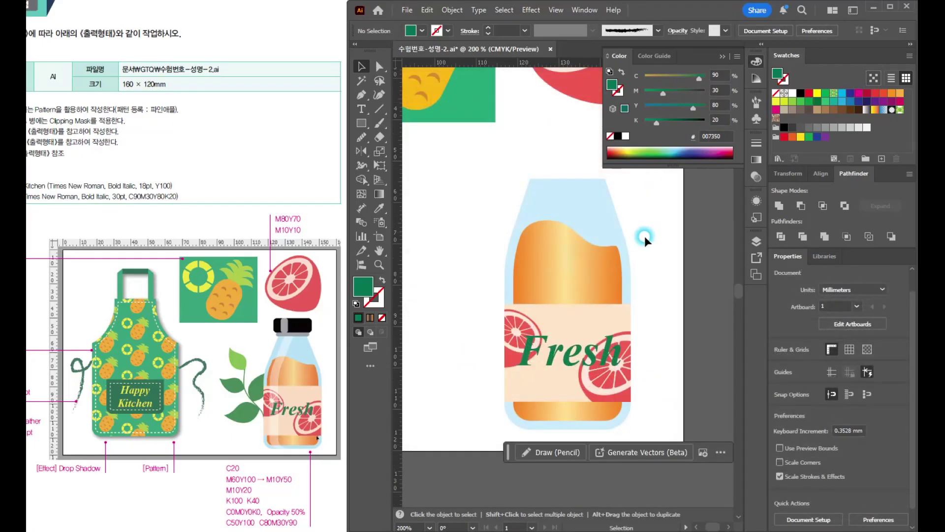
- Draw a narrow rectangle along the top edge of the bottle as a neck ring and round its corners
left_click_drag(641, 248, 608, 321)
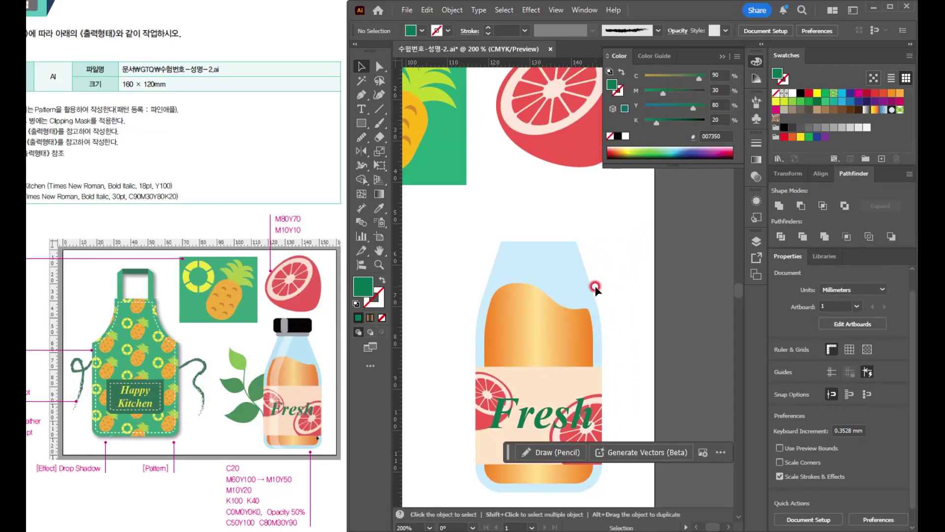
left_click(377, 190)
left_click(364, 126)
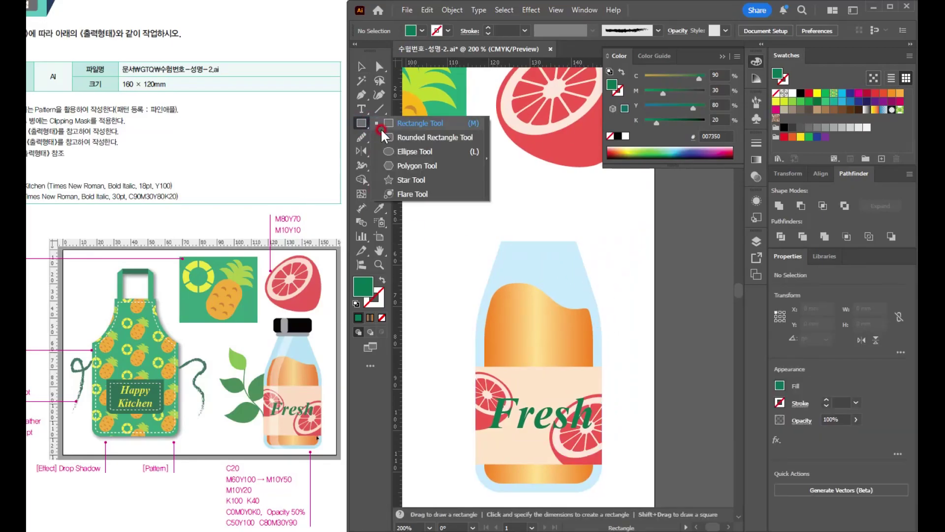
key("ctrl+plus")
left_click_drag(449, 201, 613, 219)
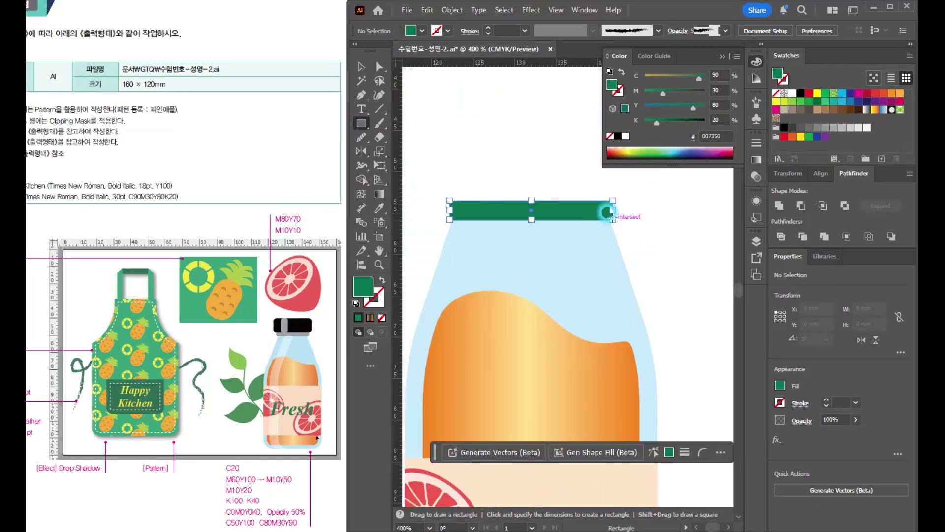
left_click(360, 66)
scroll(575, 207, "up", 3)
left_click_drag(673, 202, 650, 221)
- Add a wider rounded cap above the neck ring, filling the ring with K40 and the cap with K100
mouse_move(553, 225)
left_mouse_down()
mouse_move(564, 187)
mouse_move(607, 202)
mouse_move(617, 221)
left_mouse_up()
scroll(551, 226, "down", 3)
left_click(832, 127)
left_click(784, 128)
- Draw a rounded vertical highlight about 2.9 × 7 mm near the cap's left end, fill it with K40, and deselect it
left_click(361, 123)
left_click_drag(456, 162, 479, 220)
scroll(469, 163, "up", 4)
left_click_drag(503, 184, 476, 217)
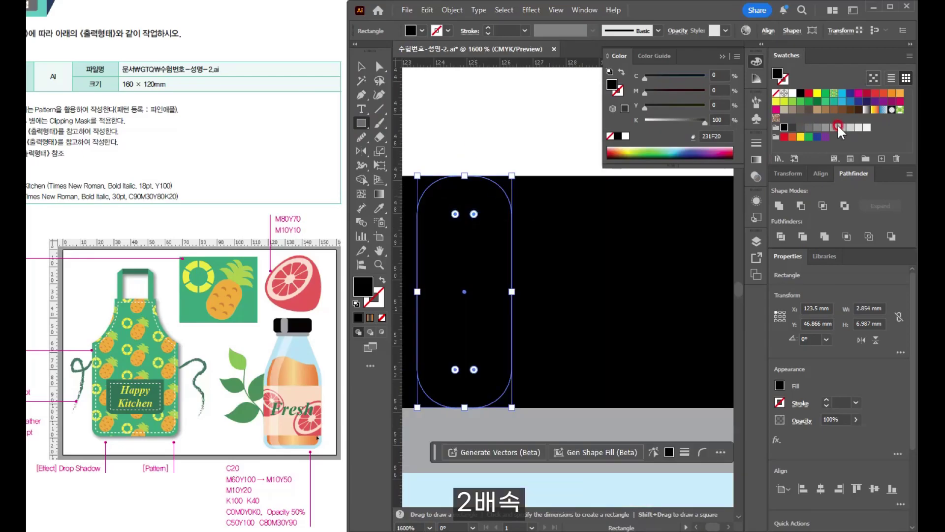
left_click(833, 127)
left_click(361, 67)
left_click(472, 138)
- Stretch the cap and its highlight together slightly upward, then deselect them
scroll(563, 234, "down", 5)
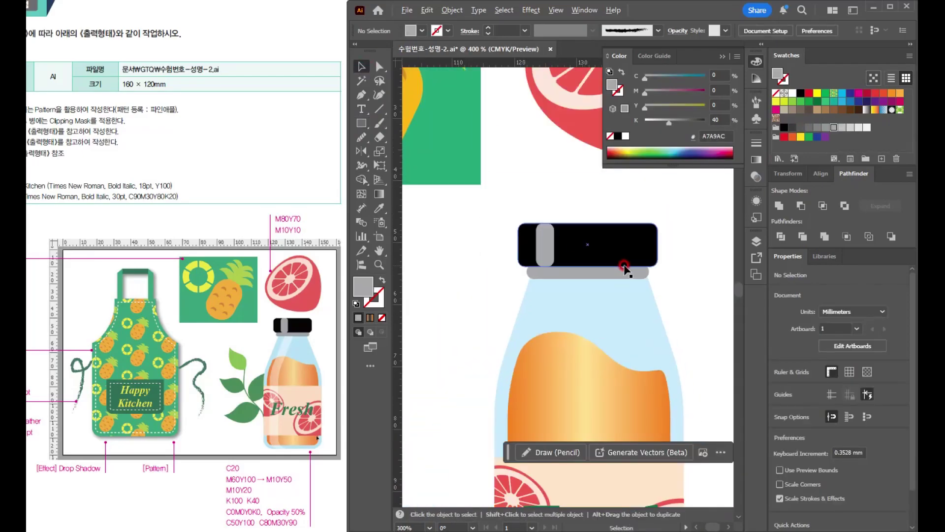
left_click(564, 238)
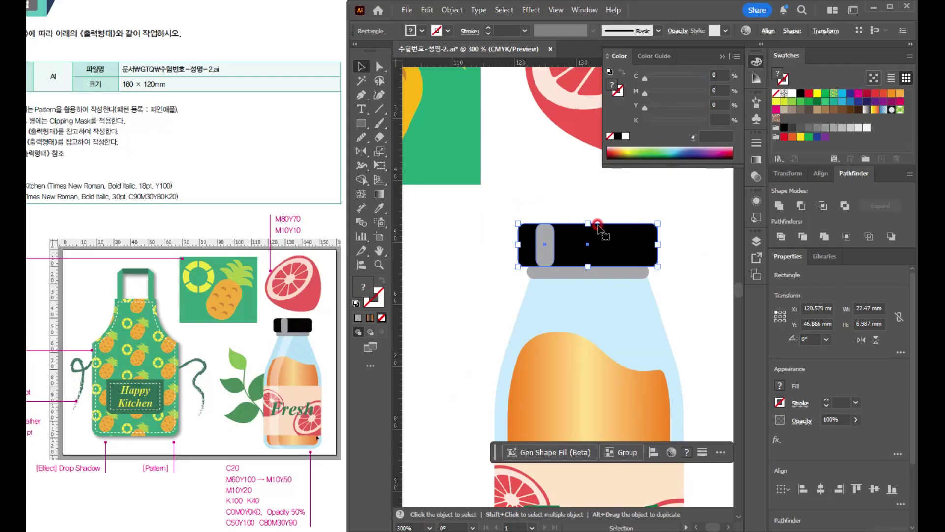
mouse_move(587, 222)
left_mouse_down()
mouse_move(584, 206)
mouse_move(589, 216)
left_mouse_up()
left_click(693, 289)
scroll(694, 290, "down", 4)
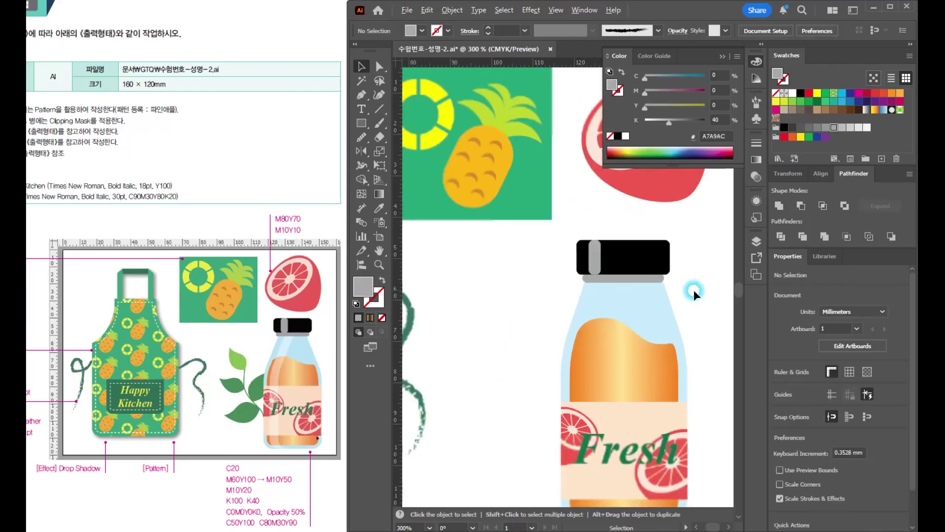
- Draw a closed pointed leaf about 11 × 18 mm with the Pen tool in the empty area left of the bottle
scroll(708, 305, "up", 3)
left_click_drag(465, 283, 492, 263)
left_click(360, 101)
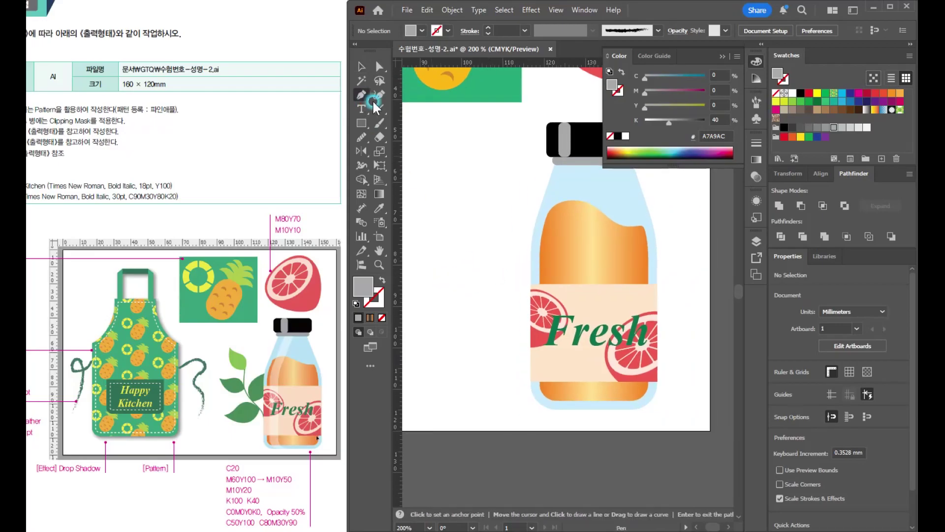
left_click(453, 191)
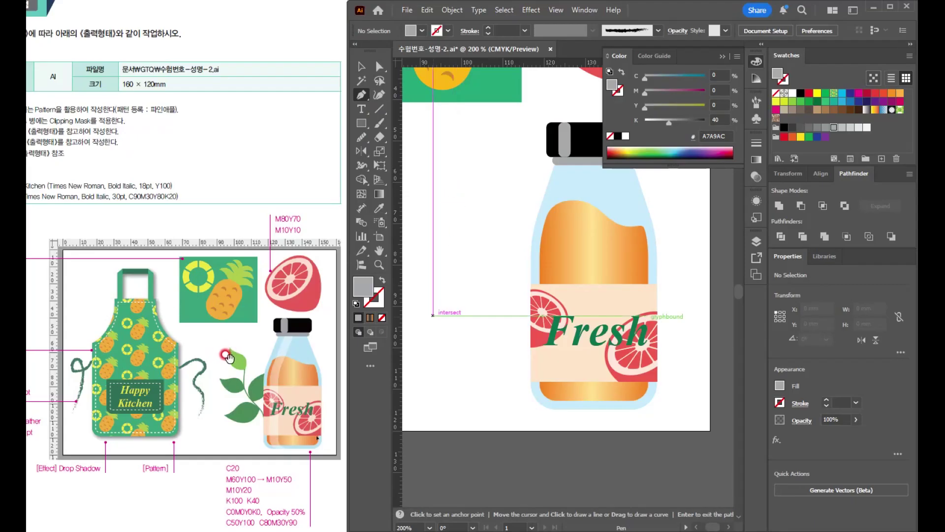
left_click(444, 183)
left_click_drag(473, 210, 488, 215)
left_click(484, 255)
left_click_drag(483, 254, 479, 270)
left_click(484, 254)
left_click_drag(441, 237, 438, 210)
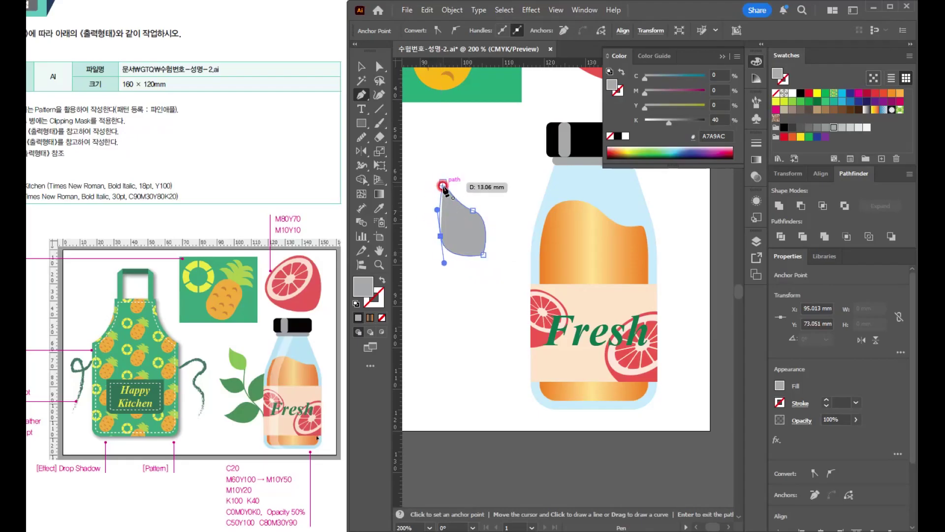
left_click(443, 185)
key("v")
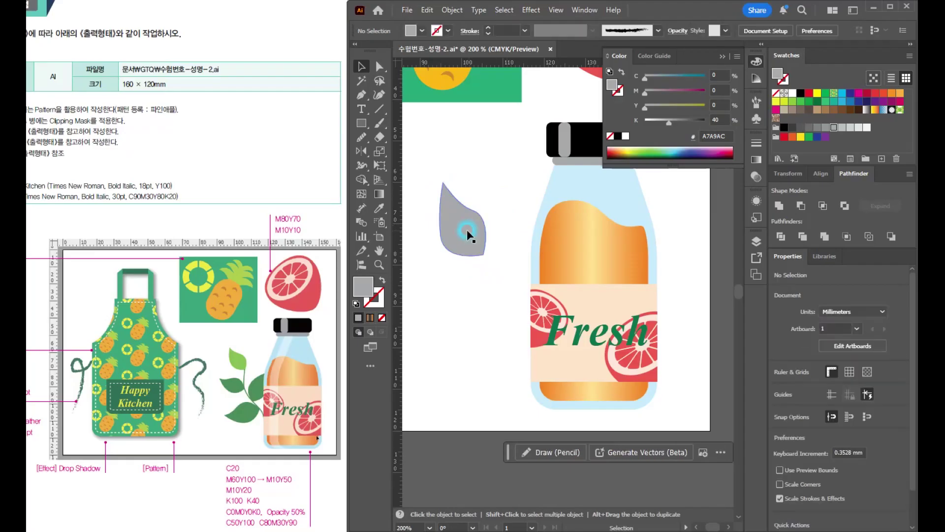
- Fill the leaf with C50 M0 Y100 K0 and move it slightly upward
left_click(466, 233)
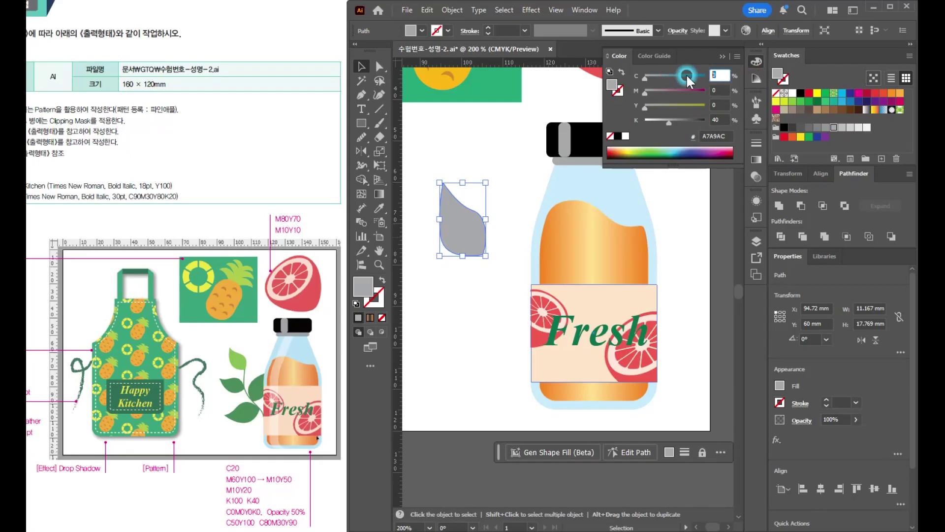
type("50")
key("Tab")
key("Tab")
type("100")
key("Tab")
type("0")
key("Return")
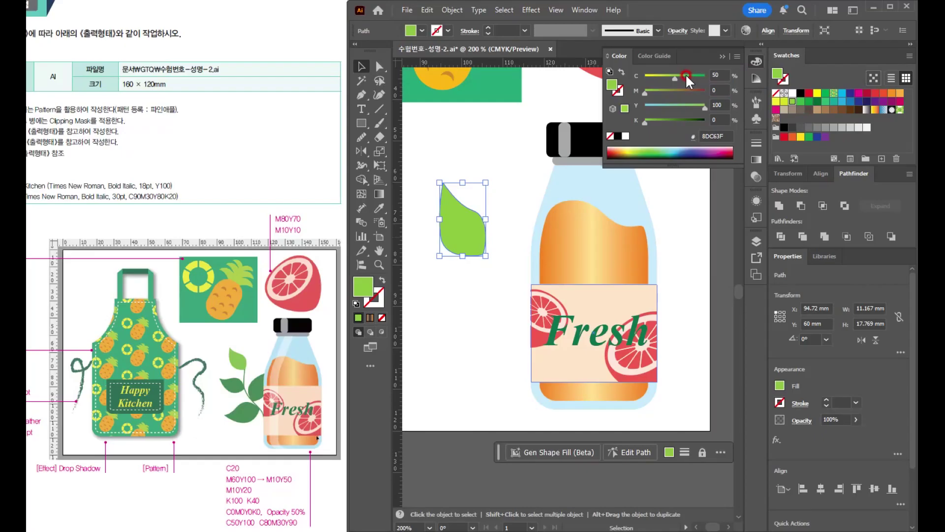
left_click(480, 288)
left_click(467, 241)
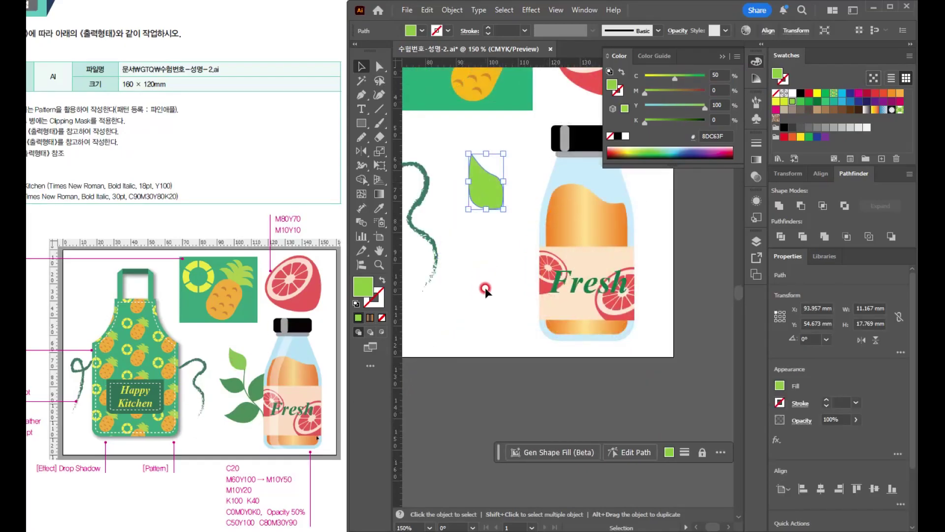
- Draw a curved stem about 15 × 35 mm with the Pencil tool from the leaf's base down to the bottle's lower part
scroll(505, 208, "up", 2)
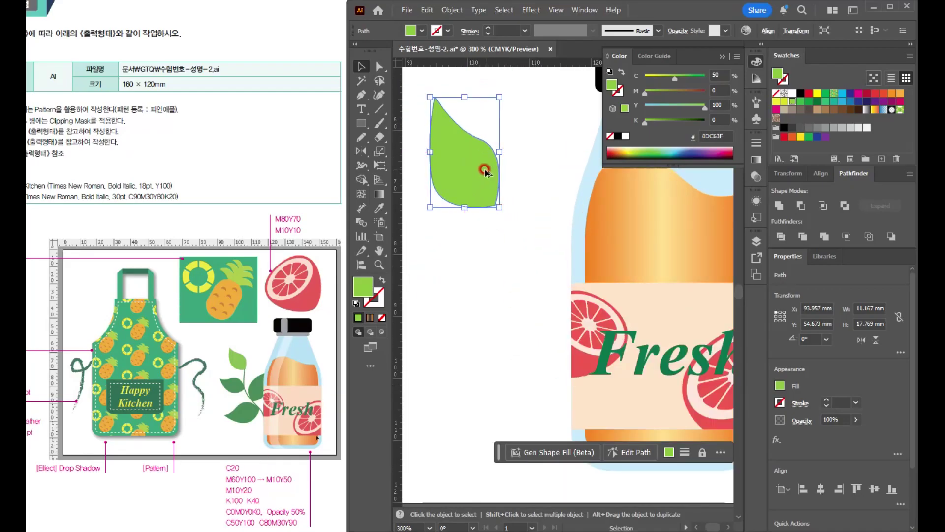
scroll(507, 190, "up", 1)
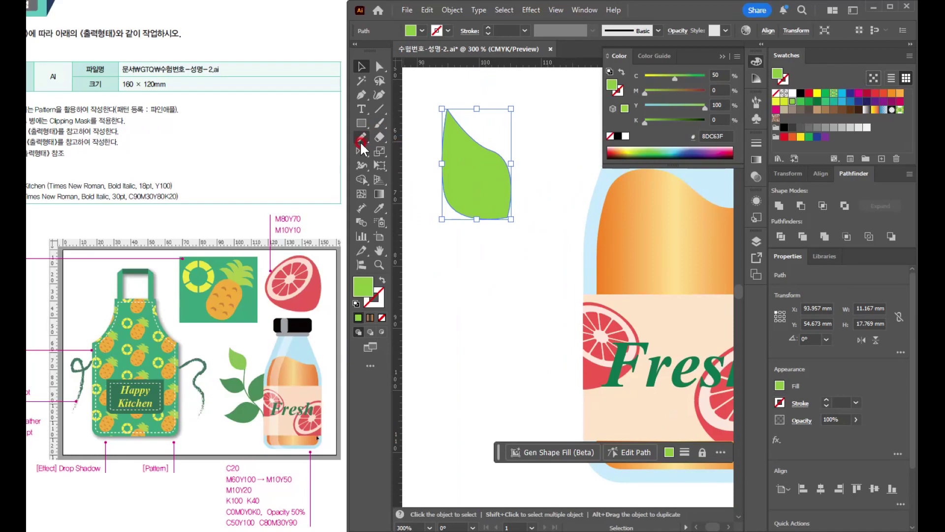
left_click(367, 137)
left_click(414, 152)
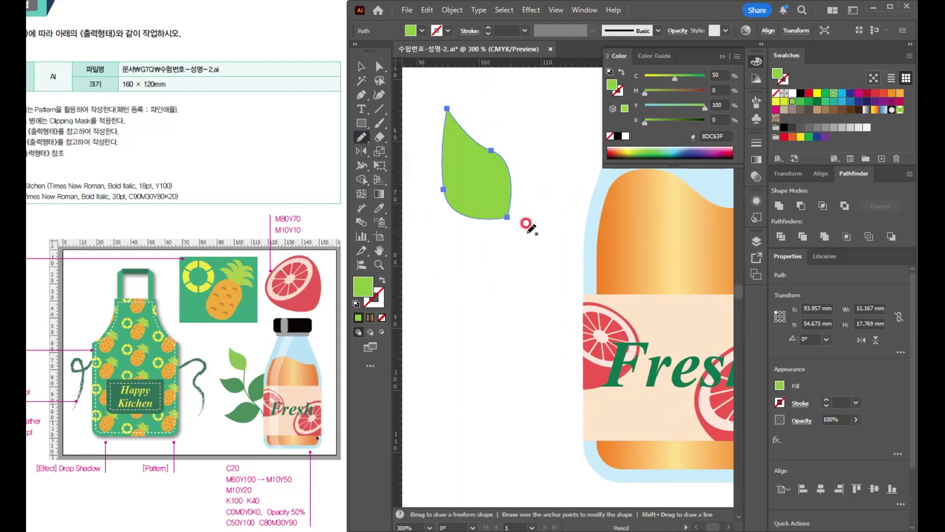
key("ctrl+shift+a")
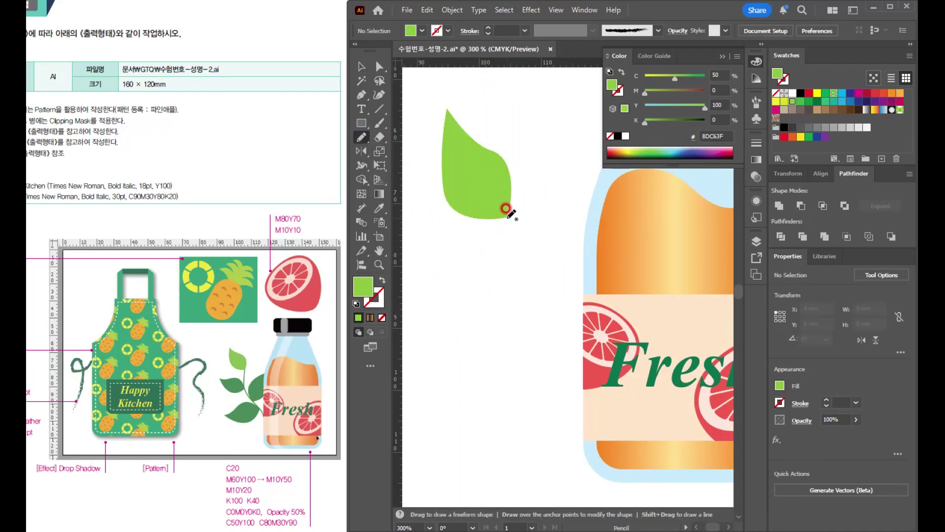
mouse_move(506, 215)
left_mouse_down()
mouse_move(507, 270)
mouse_move(522, 294)
mouse_move(581, 342)
mouse_move(596, 436)
left_mouse_up()
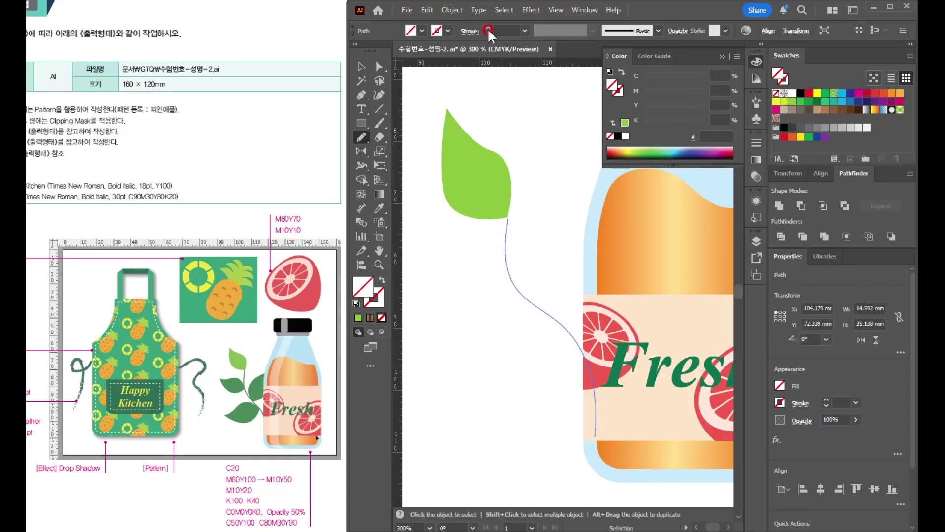
- Give the stem a 2 pt stroke and expand it into a filled shape
left_click(488, 28)
left_click(487, 28)
left_click(487, 28)
left_click(487, 28)
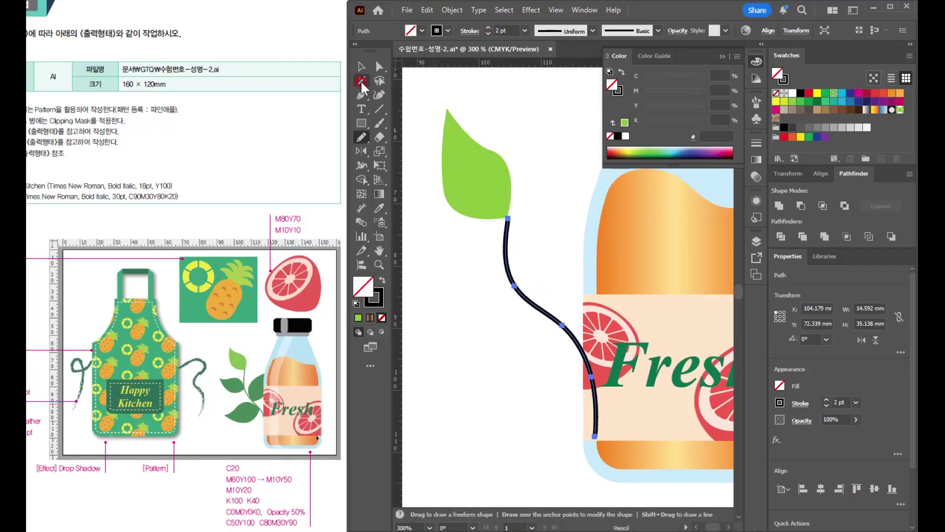
left_click(453, 11)
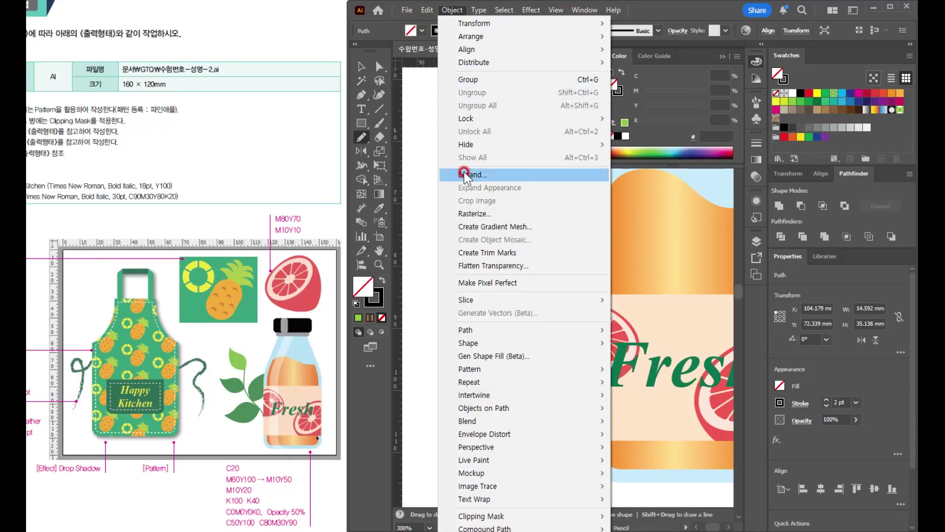
left_click(463, 173)
left_click(370, 277)
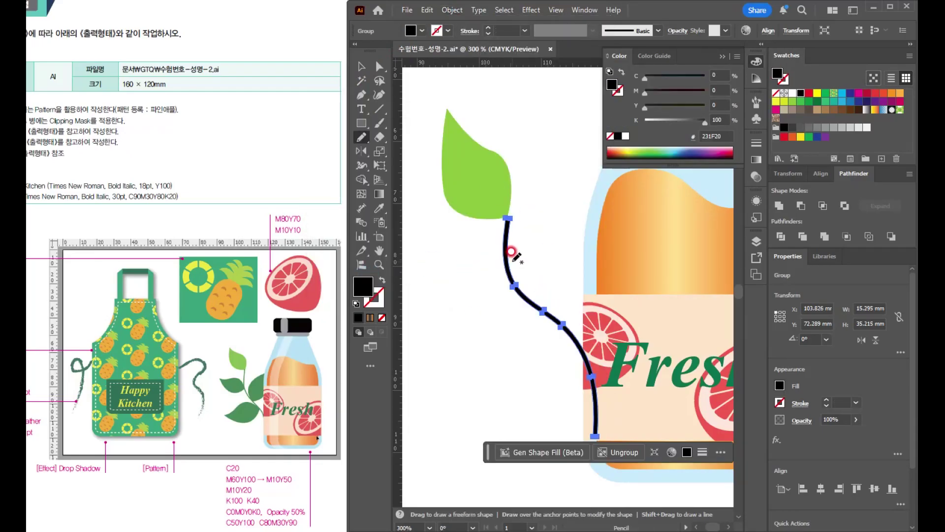
- Fill the expanded stem with C80 M30 Y90 K0
key("v")
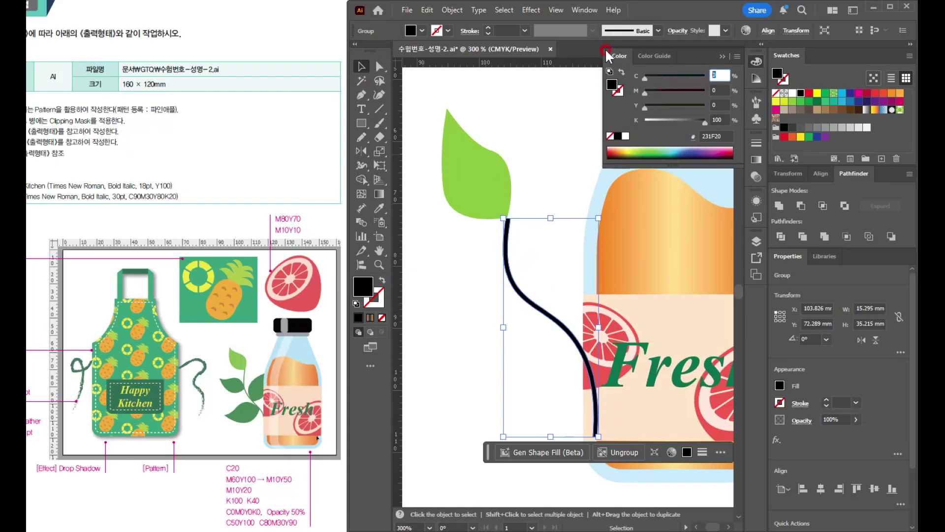
type("80")
key("Tab")
type("30")
key("Tab")
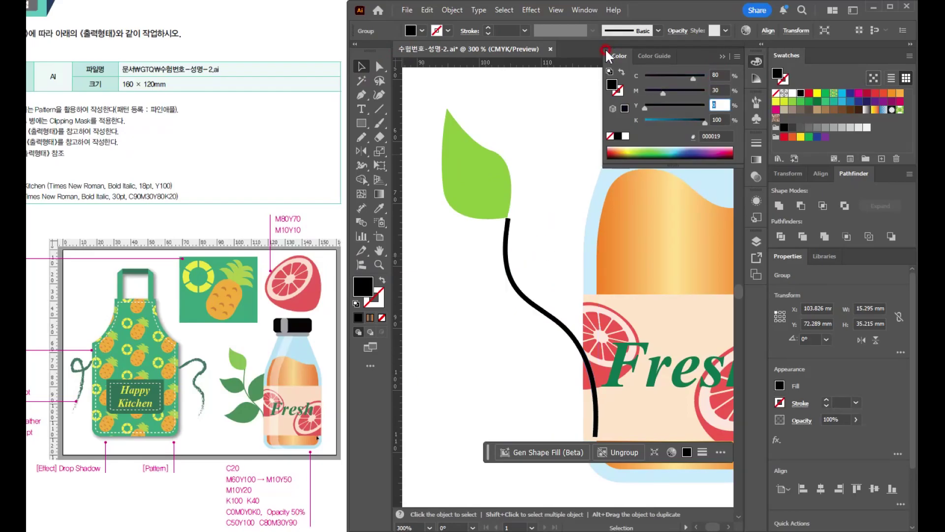
type("90")
key("Tab")
type("0")
key("Return")
- Copy the light green leaf below the original and rotate the copy about 66.5° so its tip points left from the stem
left_click_drag(478, 186, 478, 255)
scroll(527, 219, "down", 2)
left_click(527, 154)
left_click(482, 194)
scroll(478, 255, "up", 3)
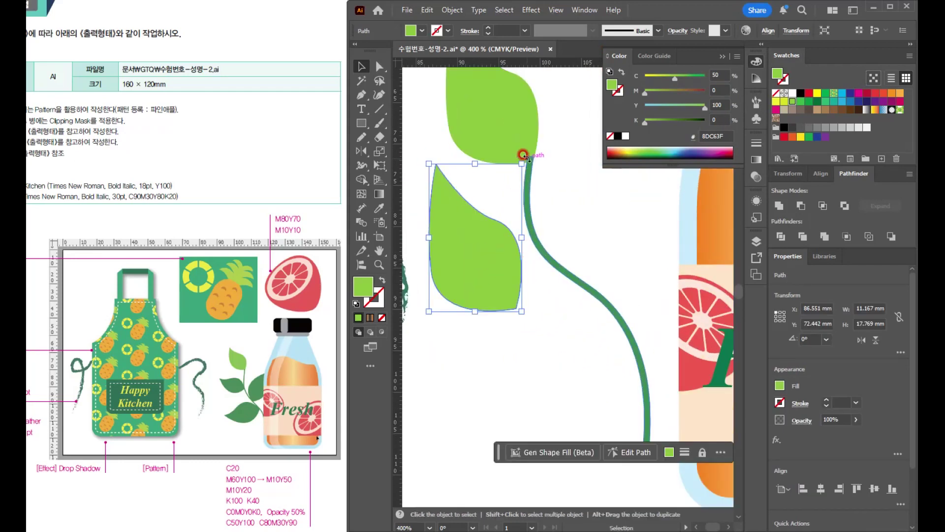
left_click_drag(521, 152, 423, 161)
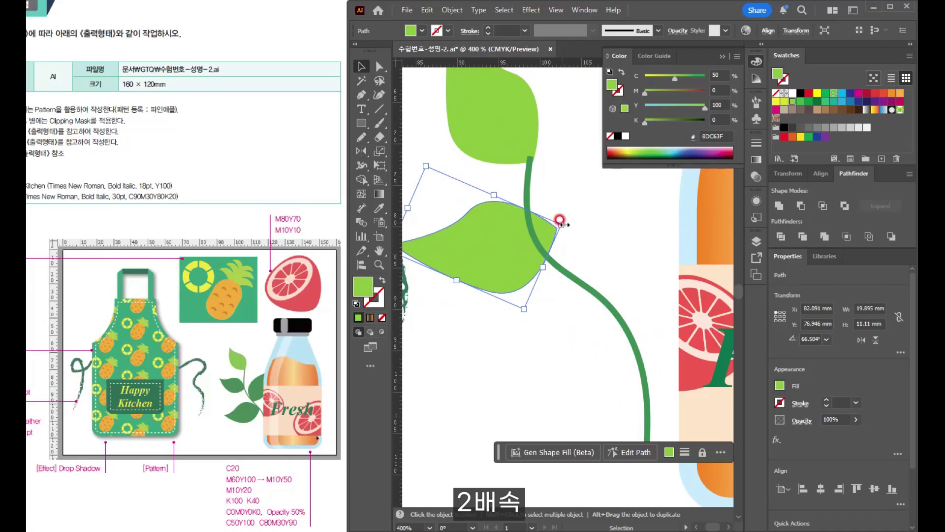
left_click_drag(563, 220, 565, 251)
- Match the copied leaf's fill to the stem's green and arrange two such leaves along the stem's left side
left_click_drag(523, 276, 572, 362)
key("i")
left_click(570, 272)
key("v")
left_click_drag(536, 248, 470, 267)
left_click_drag(602, 340, 596, 364)
- Place a copy of the dark green leaf on the stem's right side, rotated to about 303.5° with its tip pointing up
left_click_drag(580, 387, 606, 270)
left_click_drag(665, 210, 527, 333)
left_click_drag(535, 266, 583, 237)
key("ctrl+minus")
key("ctrl+minus")
key("ctrl+minus")
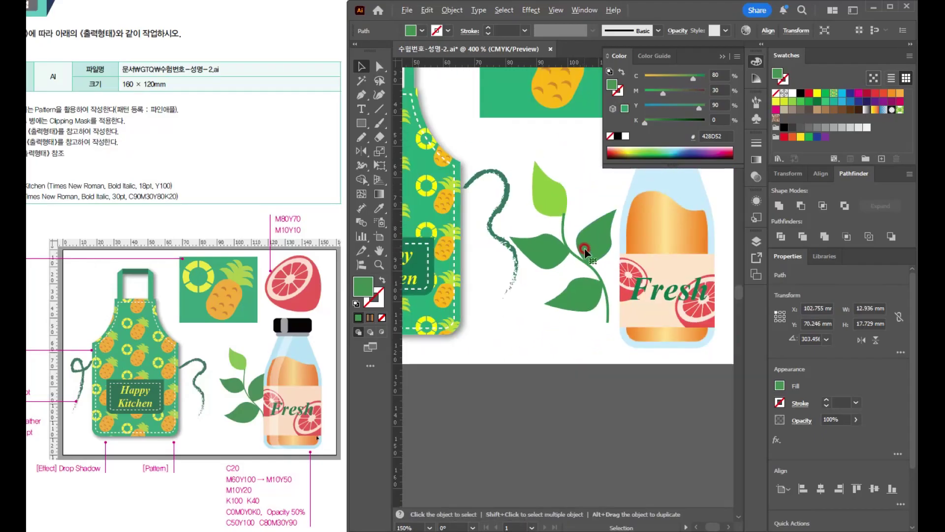
- Group the leafy branch, rotate it slightly counterclockwise, and position it behind the juice bottle's left edge
left_click_drag(554, 197, 535, 311)
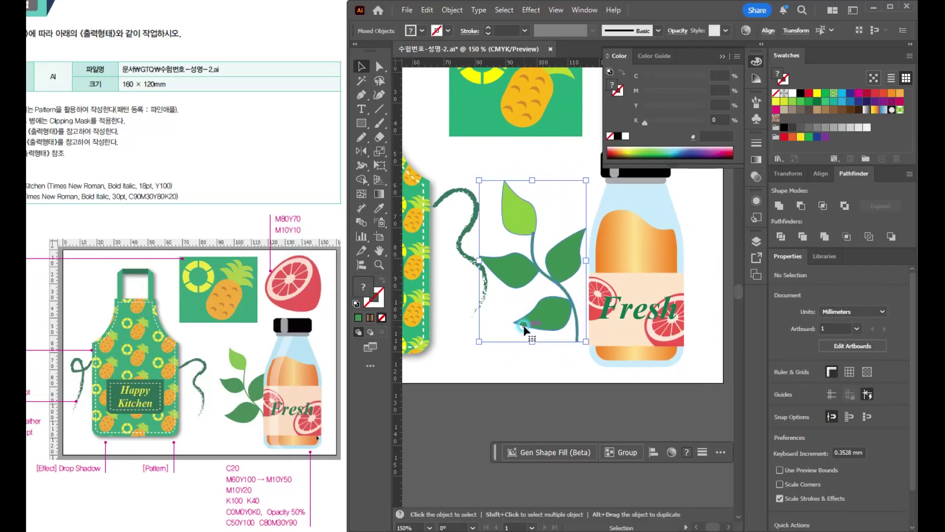
left_click_drag(561, 257, 575, 263)
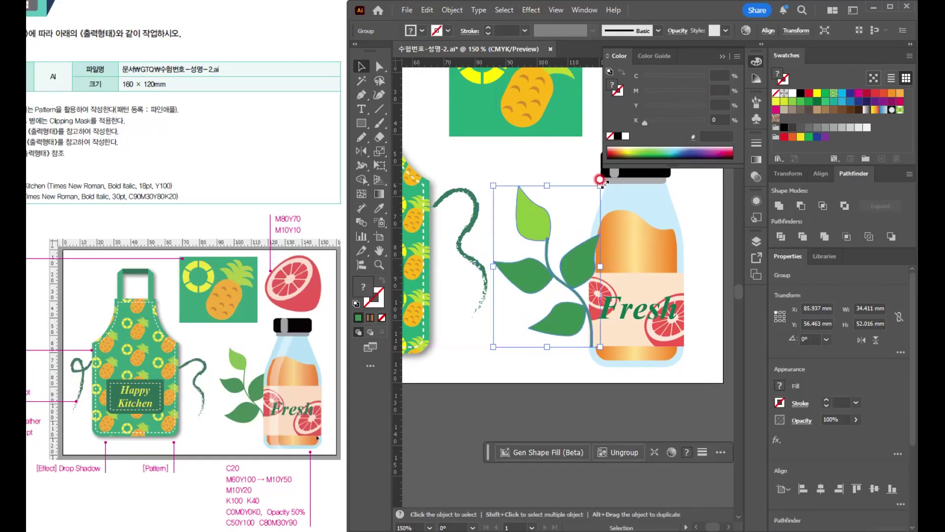
left_click_drag(599, 169, 598, 232)
left_click_drag(569, 261, 564, 258)
left_click_drag(563, 258, 564, 258)
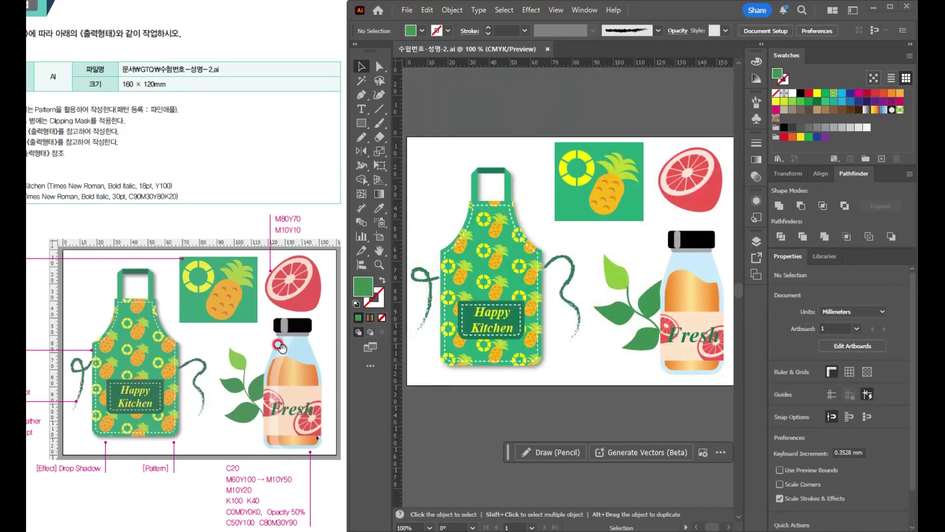
- Place a copy of the light blue bottle body on the empty canvas below the artboard
left_click_drag(708, 262, 706, 399)
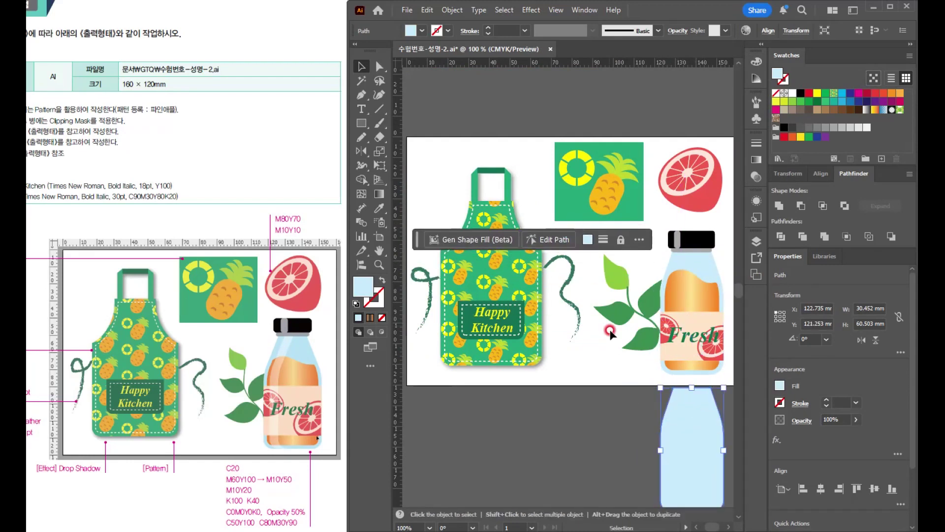
left_click_drag(675, 382, 635, 154)
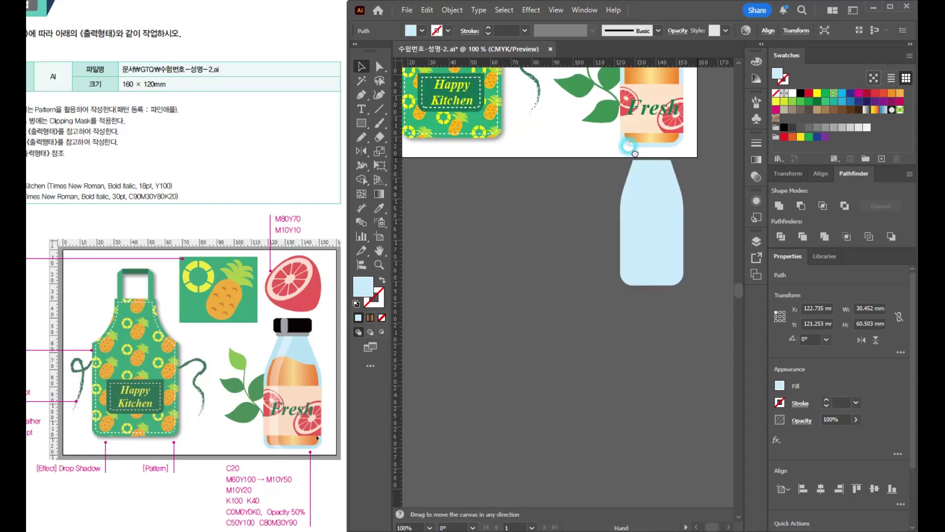
left_click_drag(625, 253, 554, 278)
- Overlap a second bottle copy offset about 5.7 mm horizontally and subtract the front shape to leave a curved left-edge strip
scroll(543, 272, "up", 1)
left_click_drag(633, 293, 538, 344)
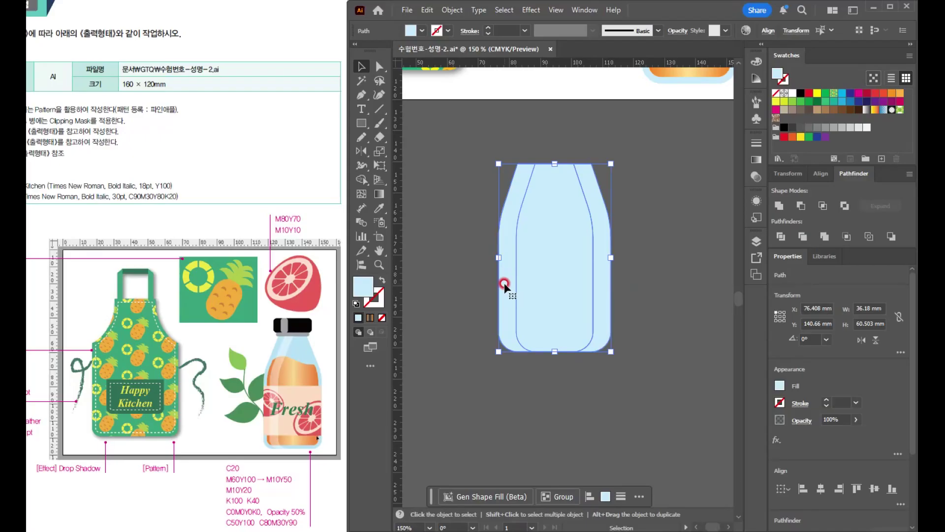
left_click(798, 203)
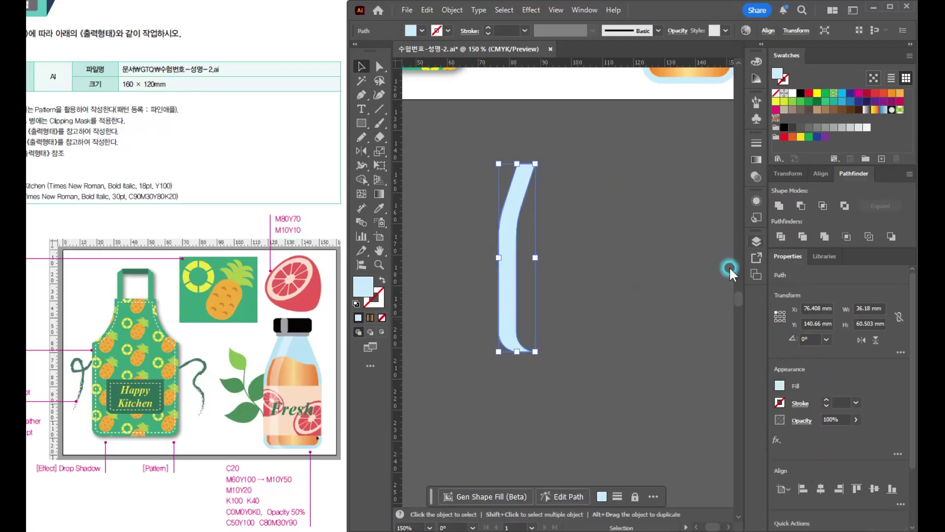
- Fill the curved strip with white and set its opacity to 50%
left_click(549, 270)
left_click(509, 268)
left_click(508, 278)
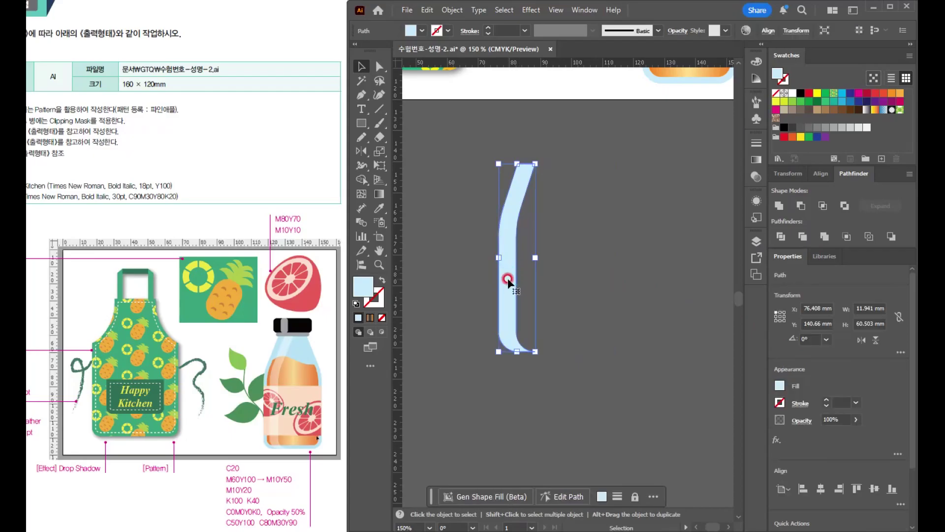
left_click(792, 93)
left_click(670, 36)
left_click(655, 49)
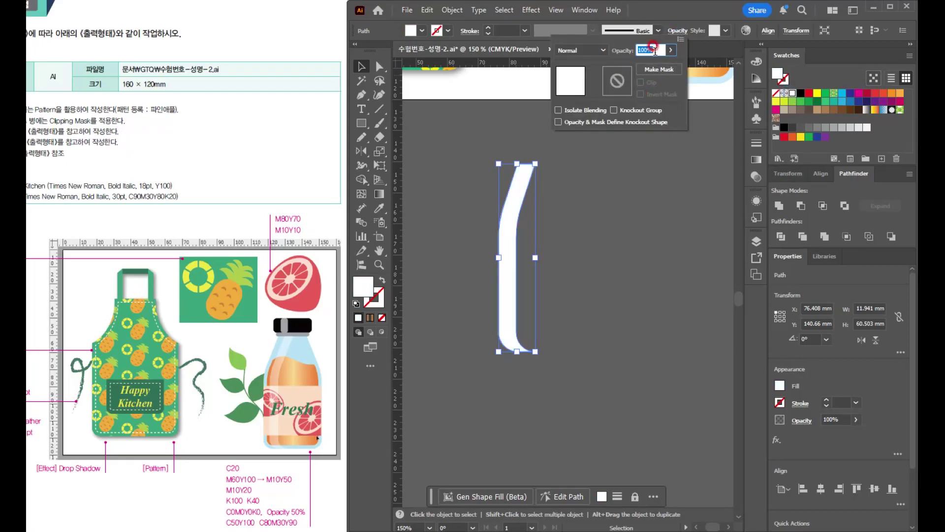
type("50")
key("Return")
- Move the translucent white strip onto the left side of the juice bottle as a highlight
scroll(608, 186, "down", 1)
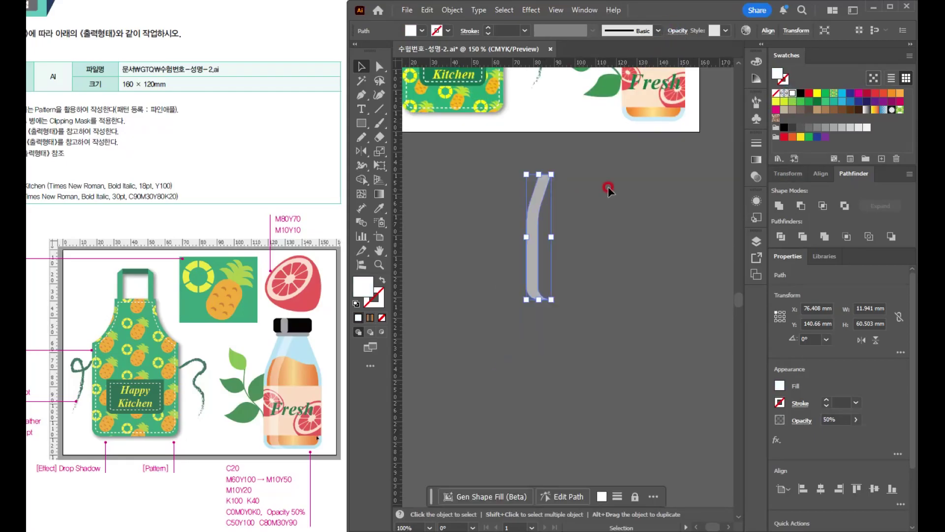
left_click_drag(607, 186, 579, 392)
left_click_drag(470, 393, 573, 212)
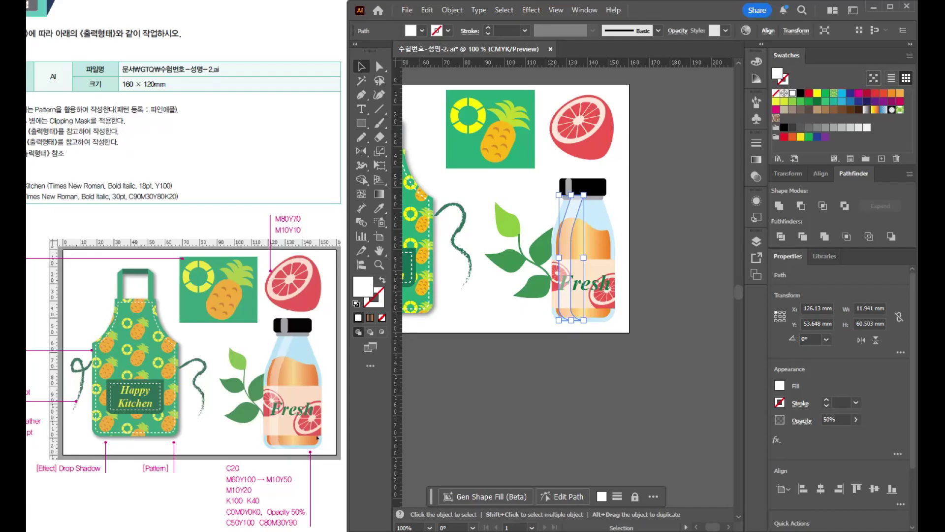
- Bring the "Fresh" text in front of the bottle's white highlight strip
scroll(590, 305, "up", 3)
left_click(575, 254)
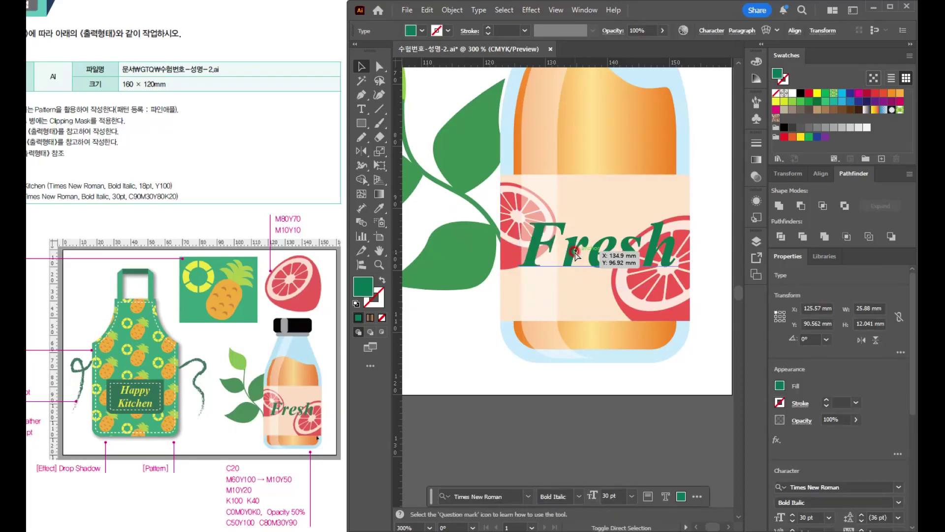
left_click(564, 437)
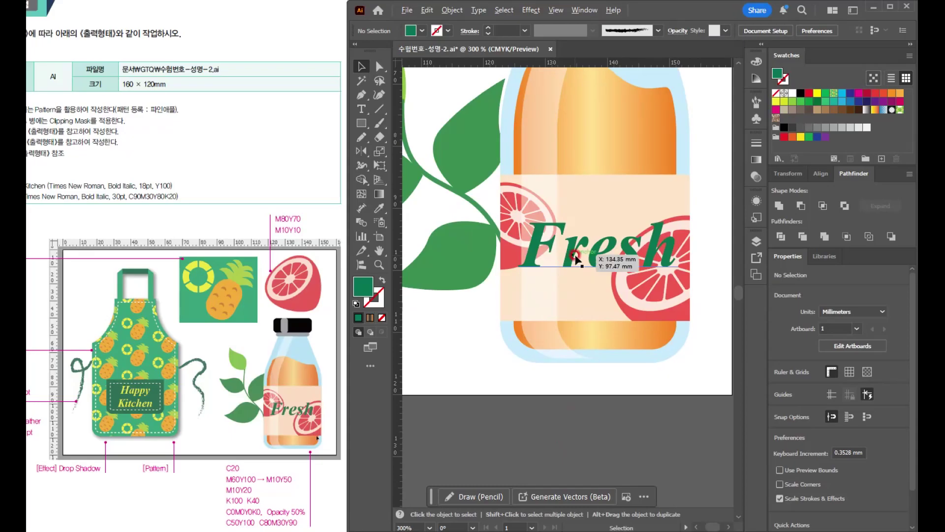
- Show the whole artboard at 100% and save the document
scroll(585, 266, "down", 3)
scroll(585, 266, "down", 2)
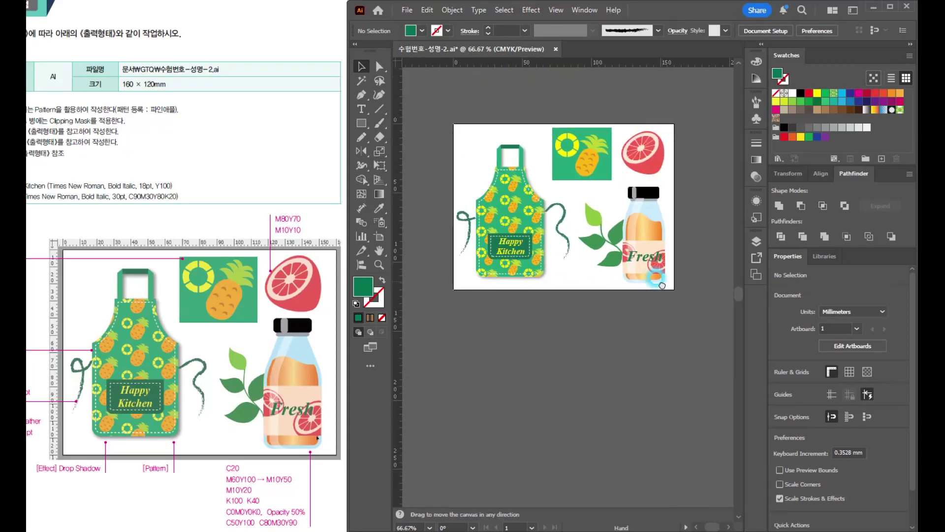
key("ctrl+1")
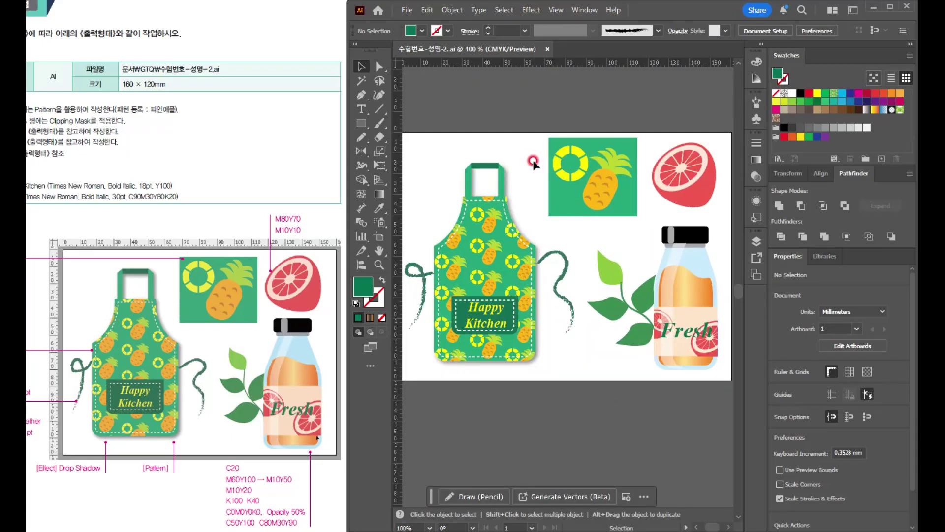